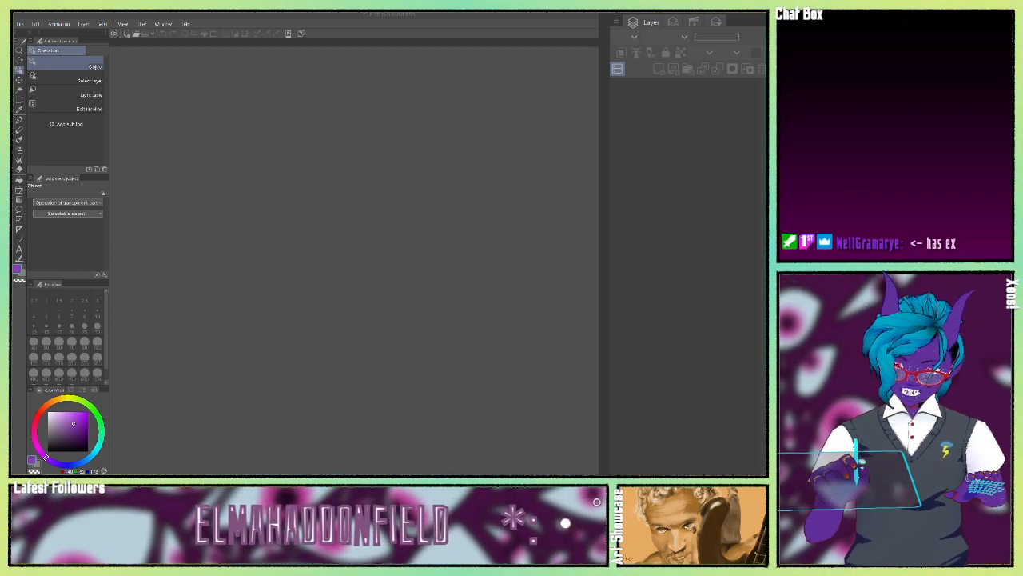
Display the Timeline palette in the workspace
click(395, 103)
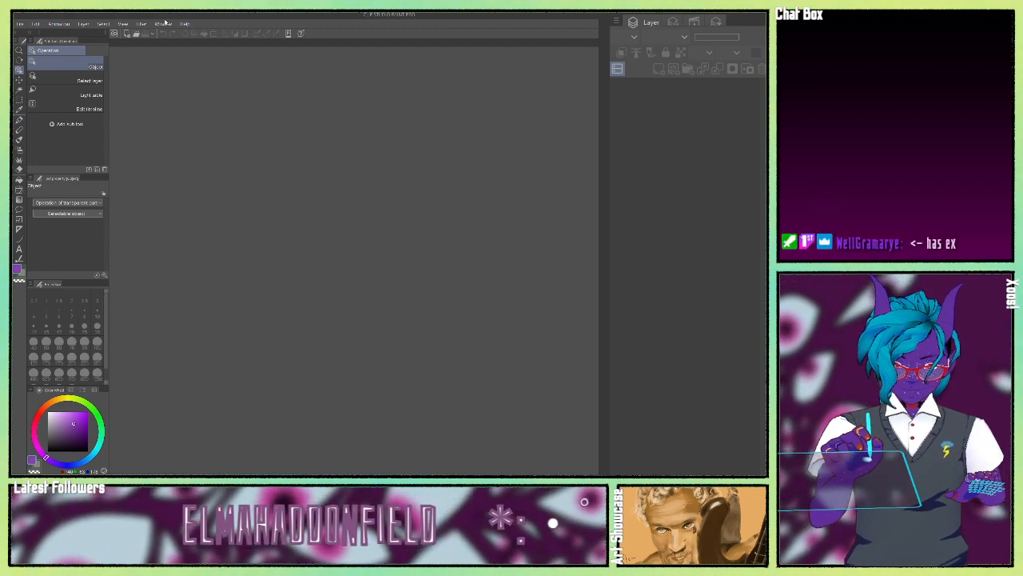
click(164, 24)
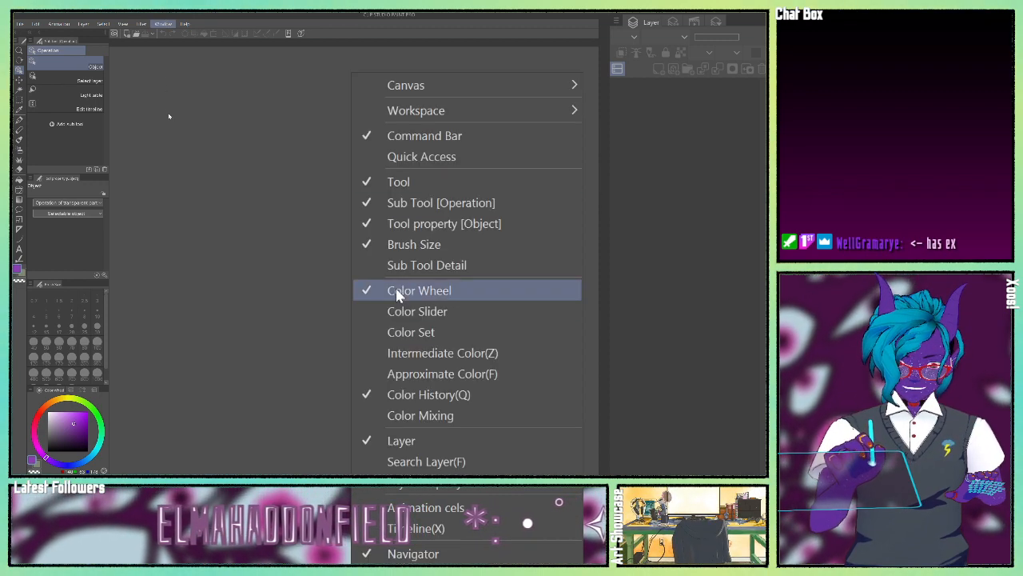
click(459, 528)
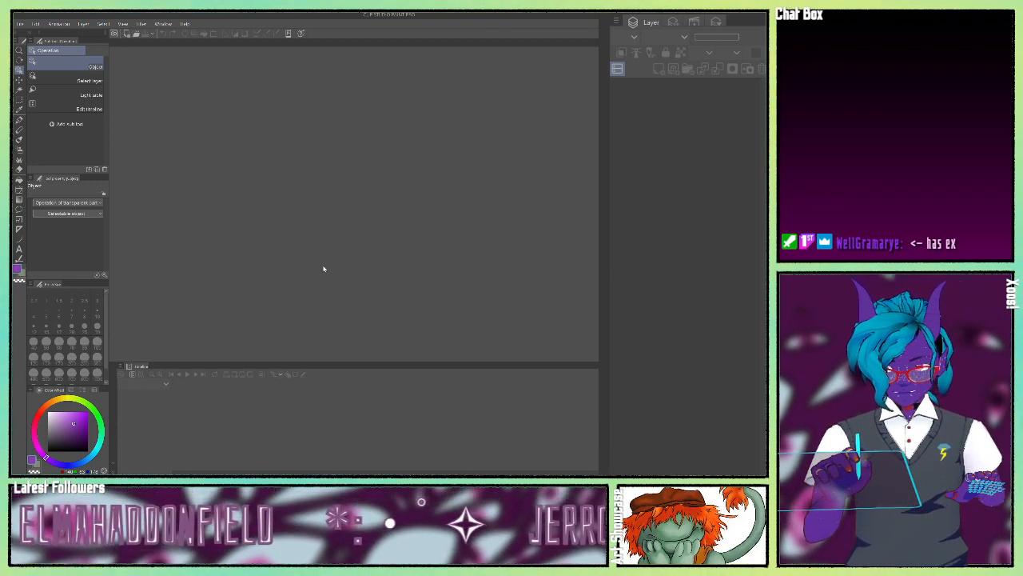
click(163, 23)
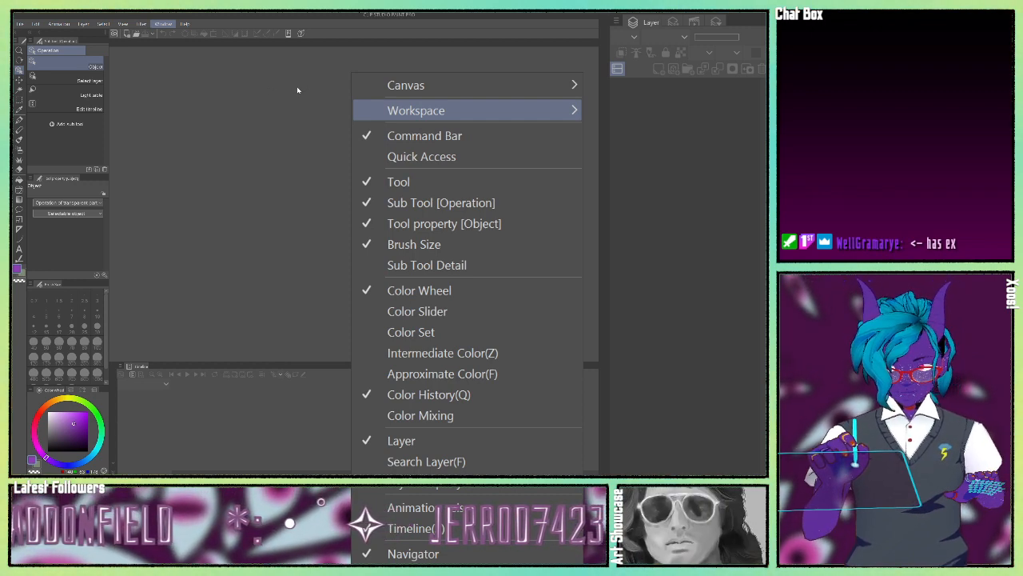
click(454, 191)
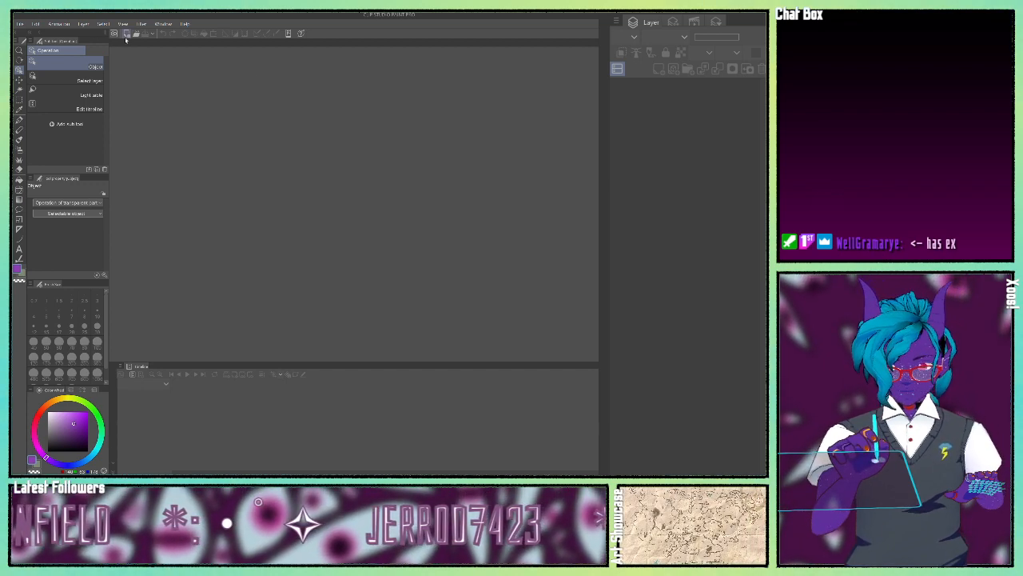
click(21, 24)
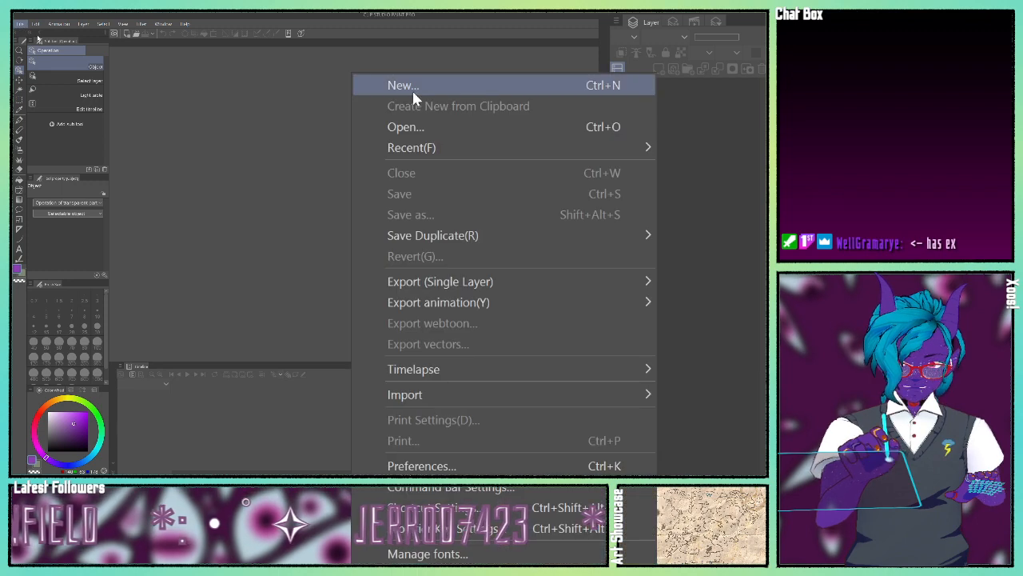
click(247, 96)
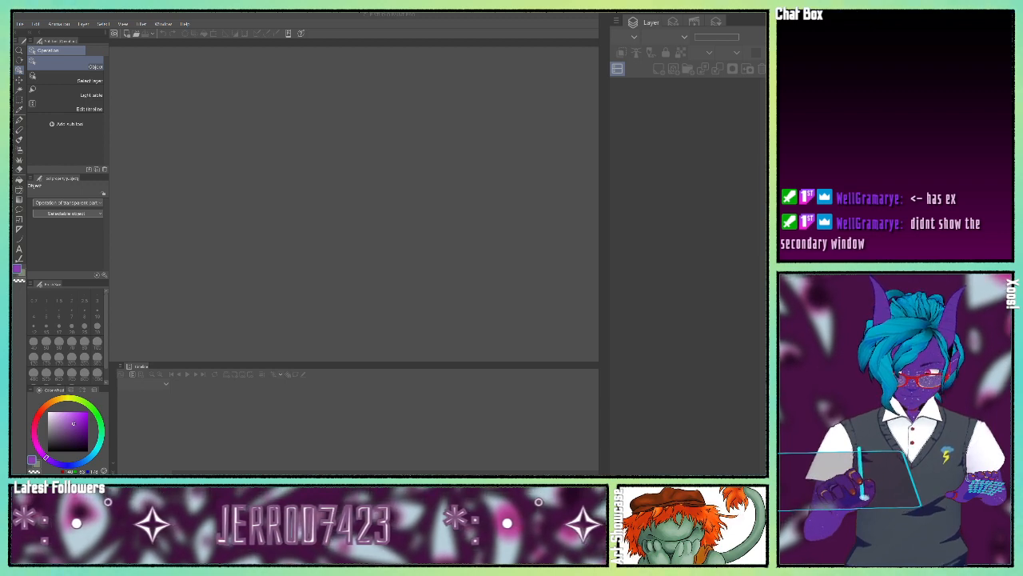
Restore the program window from its maximised state and resize it to fill the recorded area
double_click(491, 16)
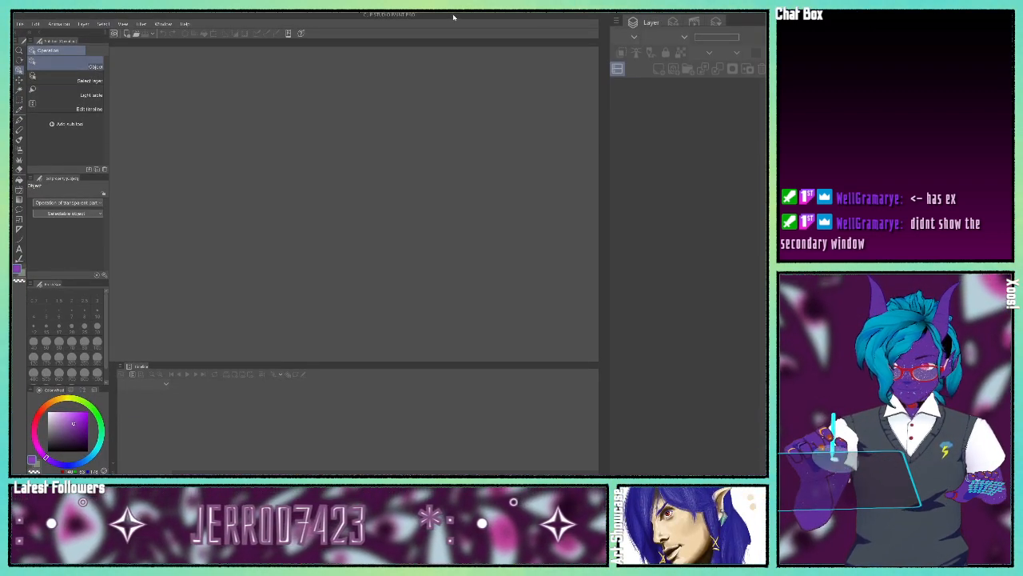
drag(454, 16, 24, 153)
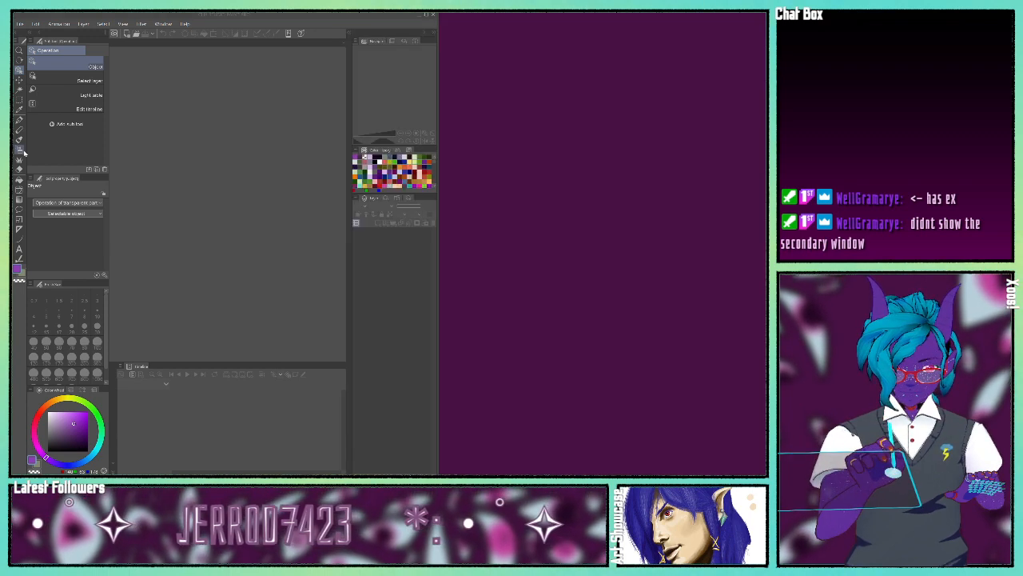
drag(348, 15, 373, 18)
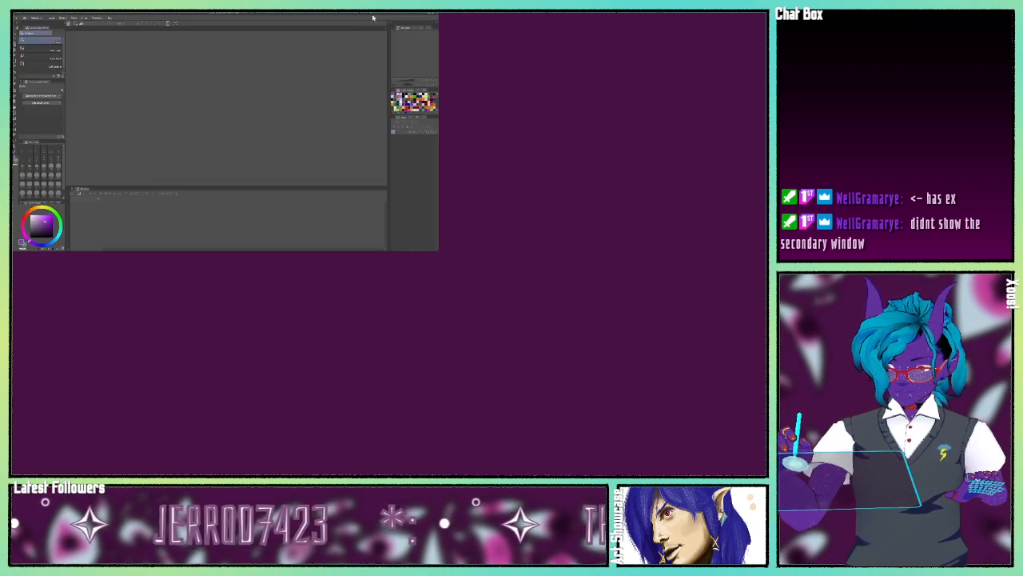
click(96, 20)
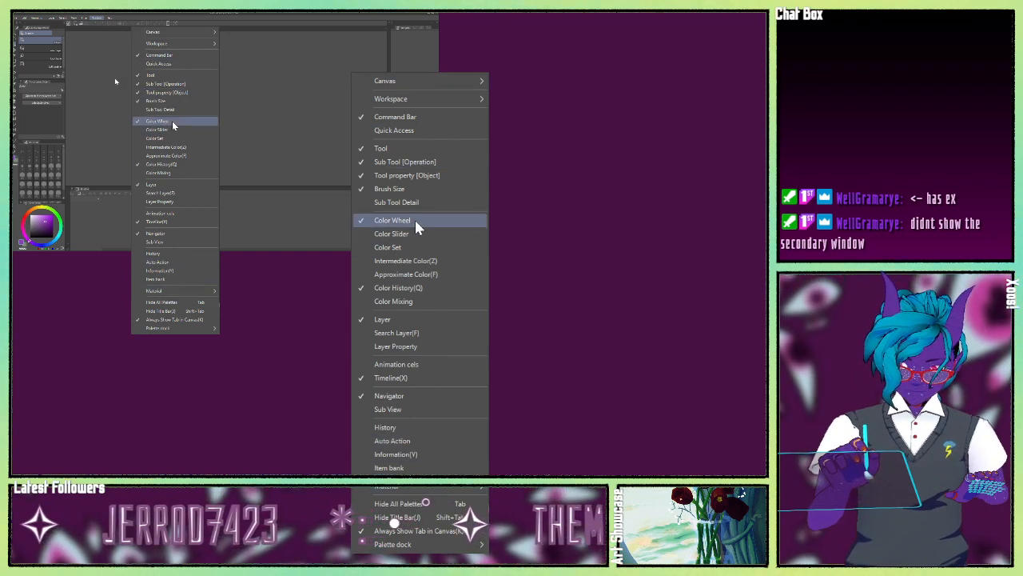
click(267, 52)
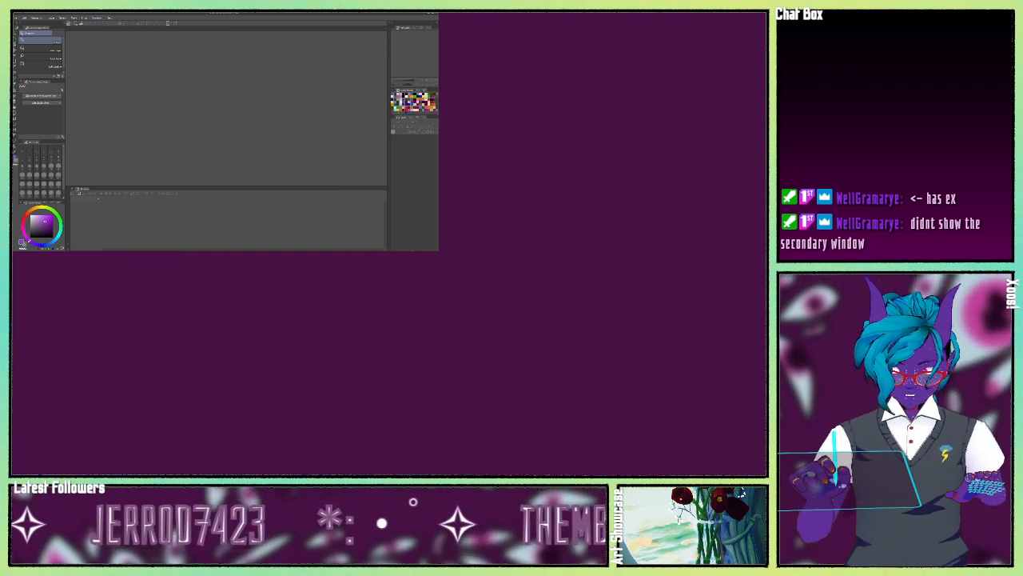
double_click(81, 13)
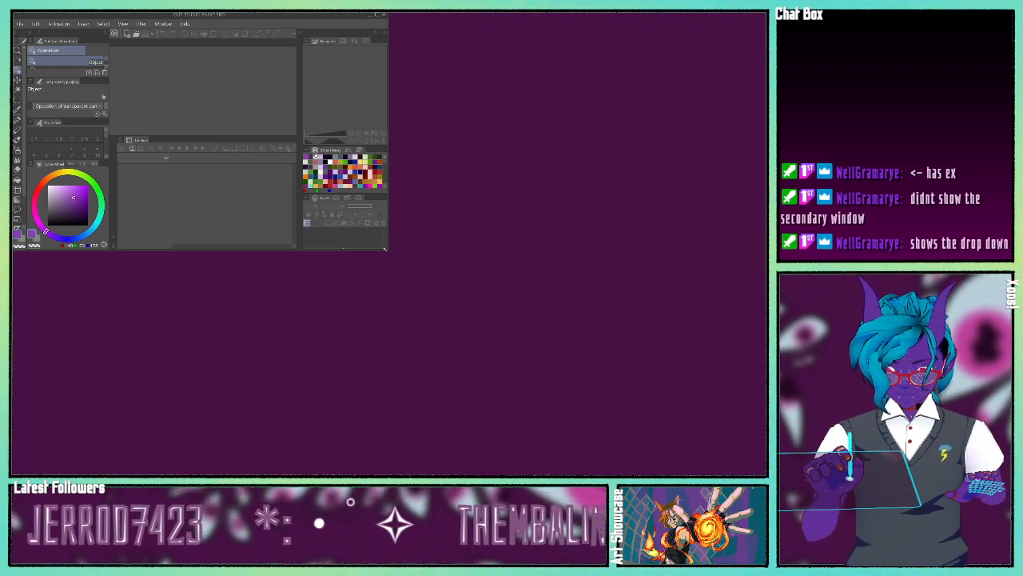
mouse_move(384, 248)
mouse_down()
mouse_move(456, 274)
mouse_move(755, 469)
mouse_move(785, 472)
mouse_move(770, 473)
mouse_up()
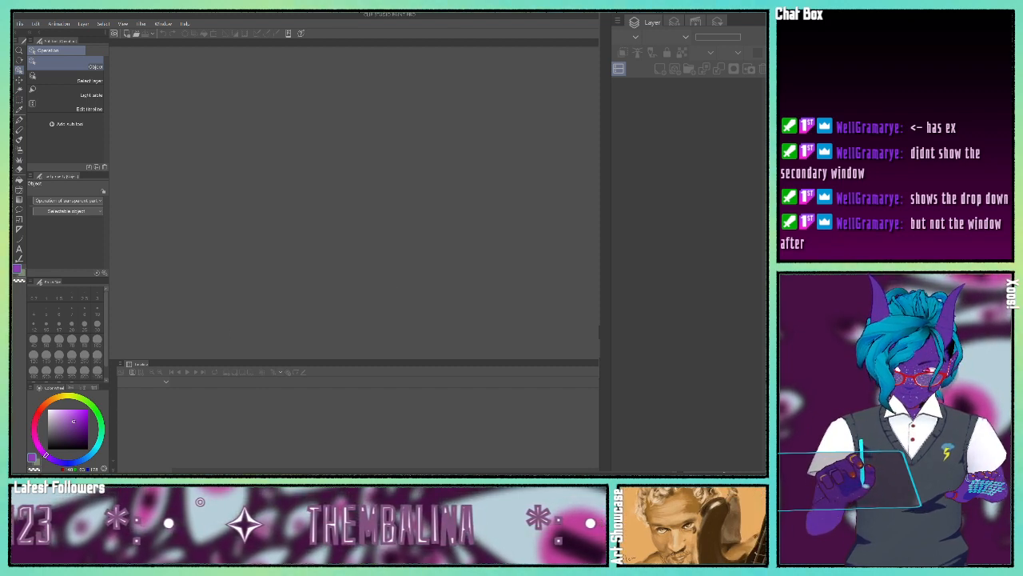
Create a new animation file with a 500 × 500 output frame, resolution 144, and the bottom margin set to 0
click(125, 34)
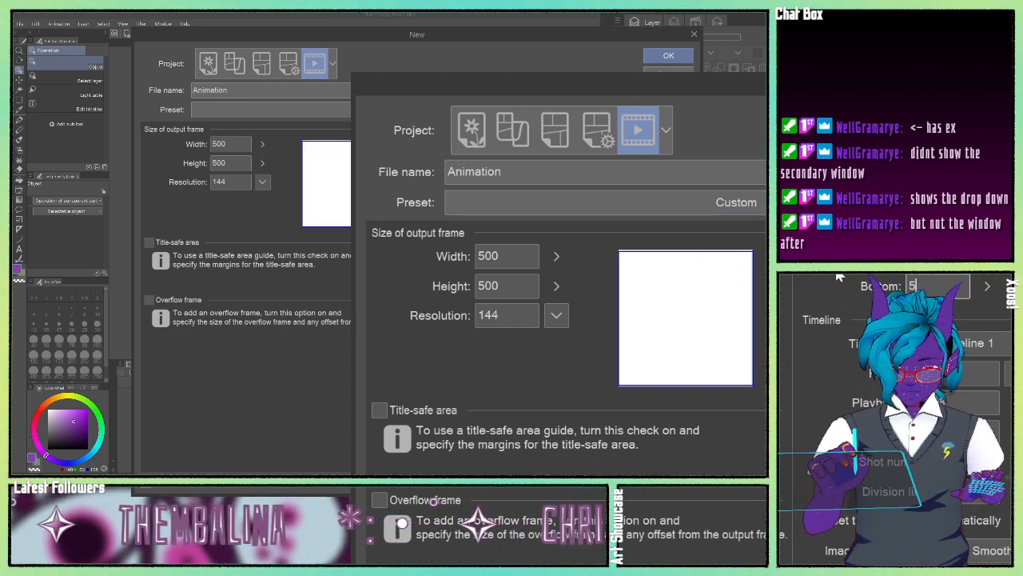
text(5)
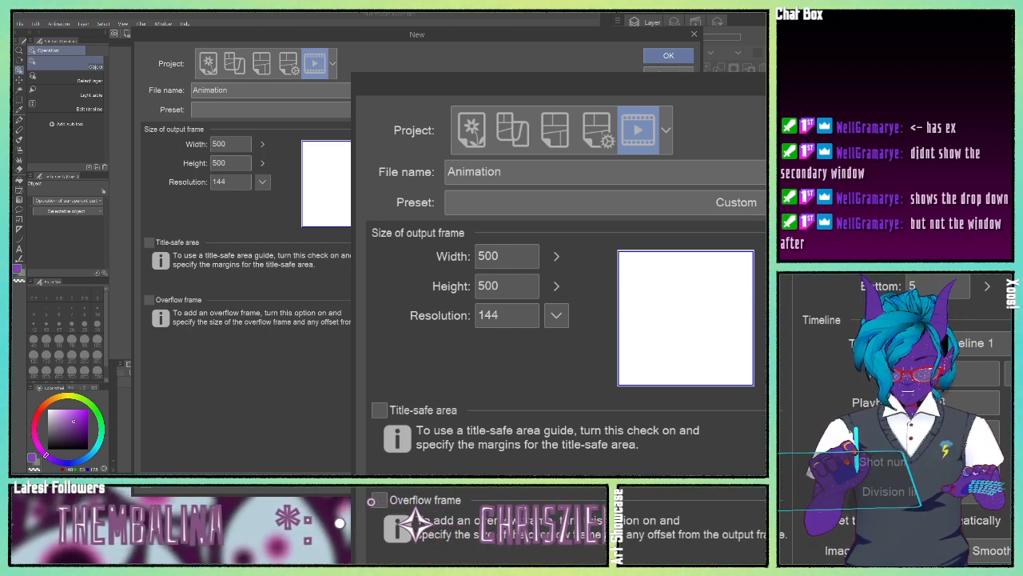
key(Tab)
text(0)
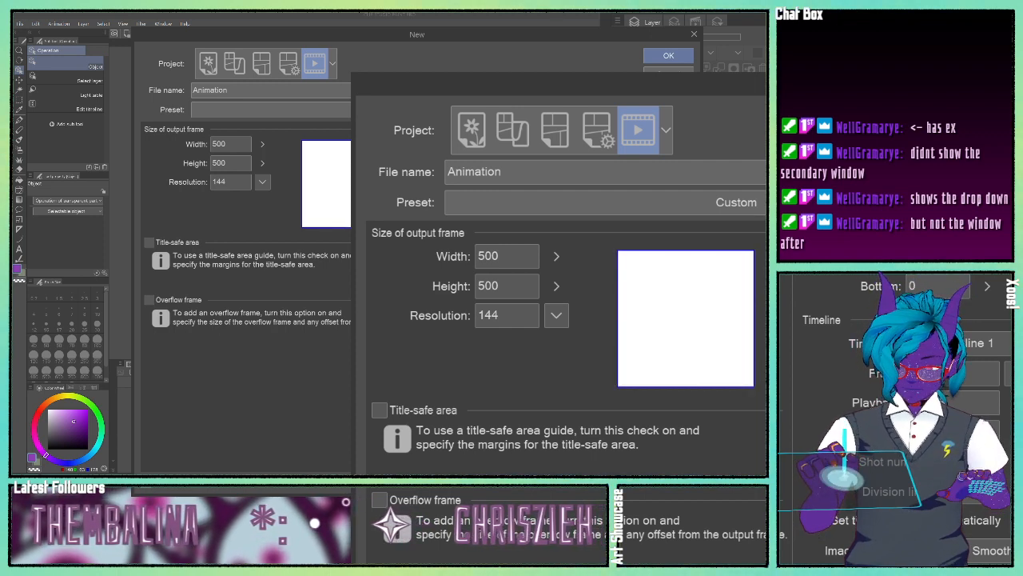
click(668, 56)
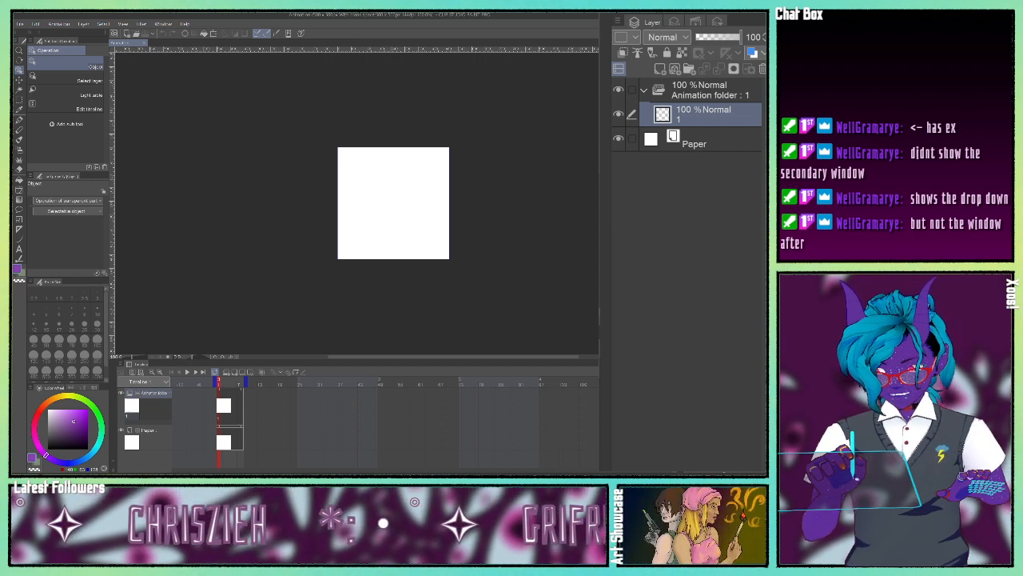
Review the animation's frame rate setting and close it
click(59, 25)
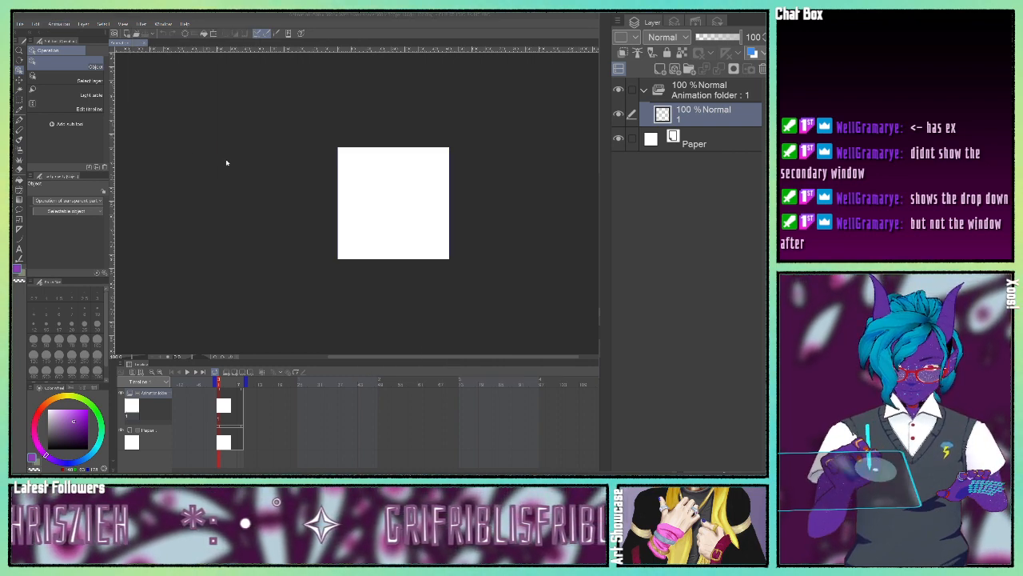
click(215, 183)
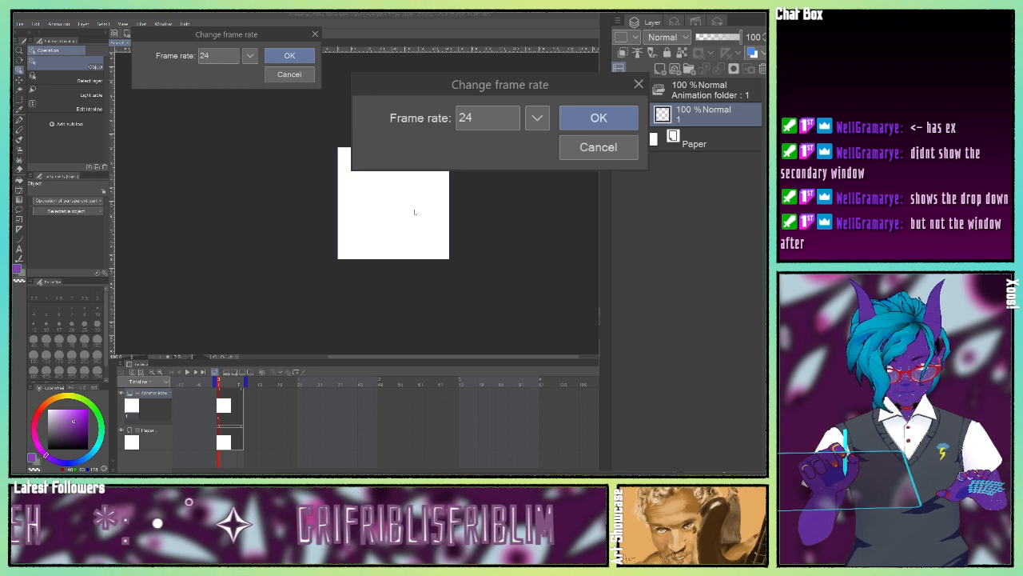
click(608, 147)
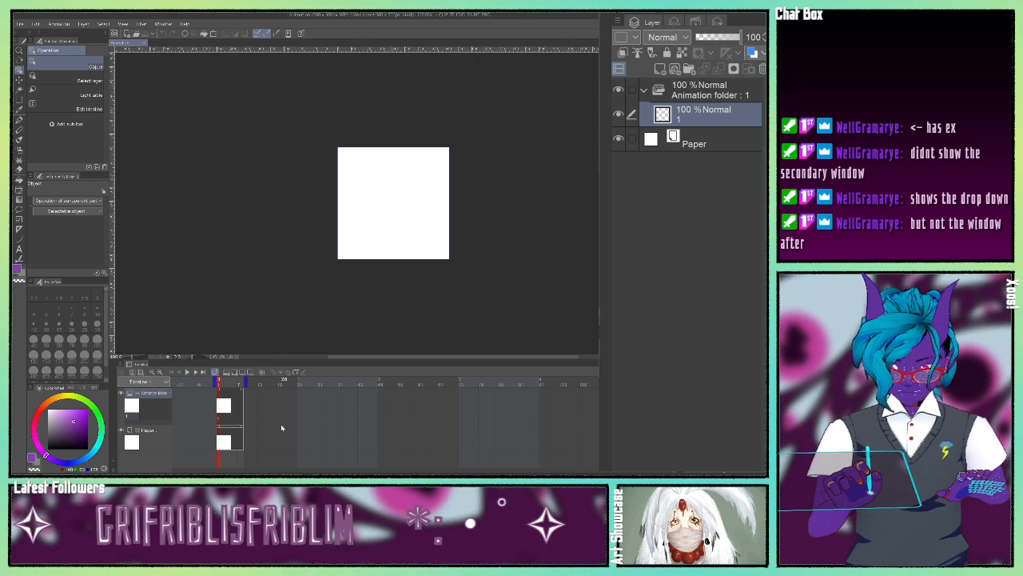
Zoom the timeline in and out, finishing with a closer view of the individual frames
click(160, 372)
click(160, 372)
click(160, 372)
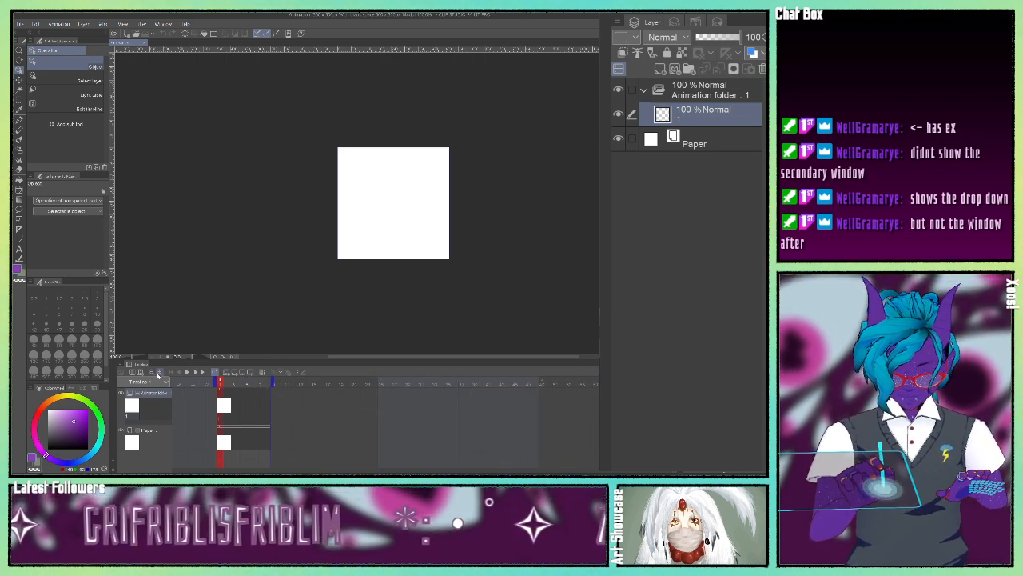
click(151, 372)
click(151, 373)
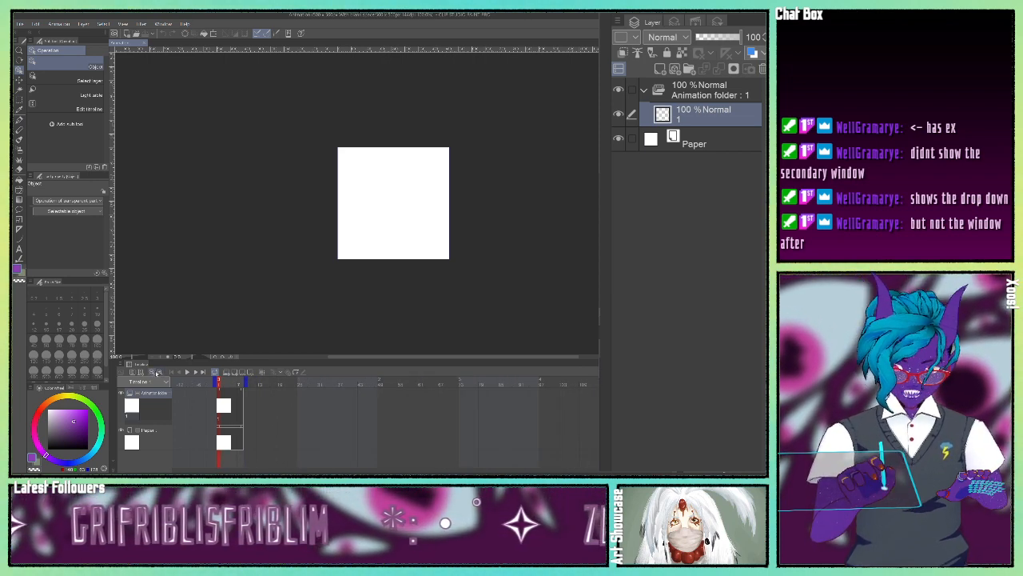
click(159, 371)
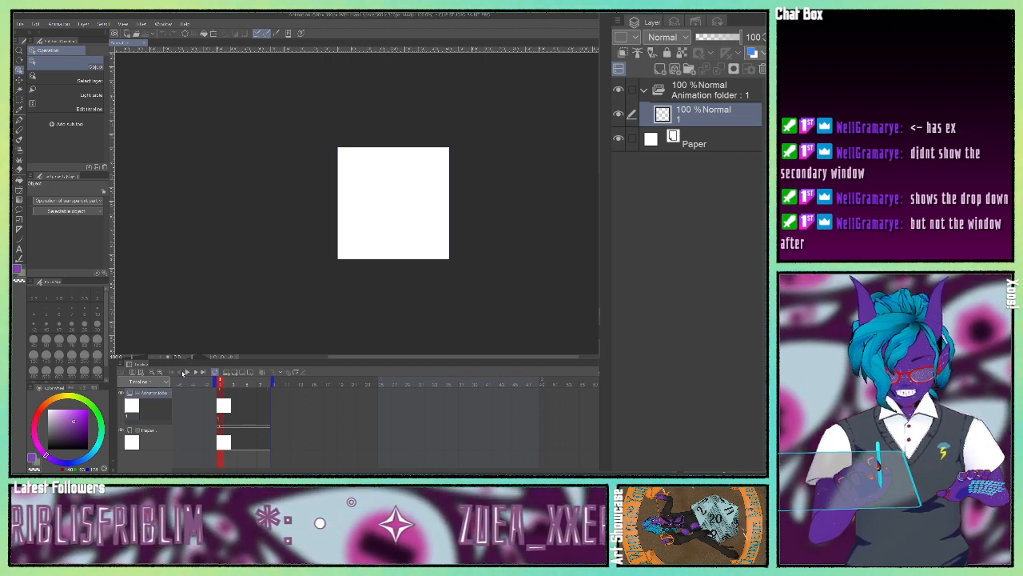
Play and stop the animation preview several times on the timeline
click(188, 374)
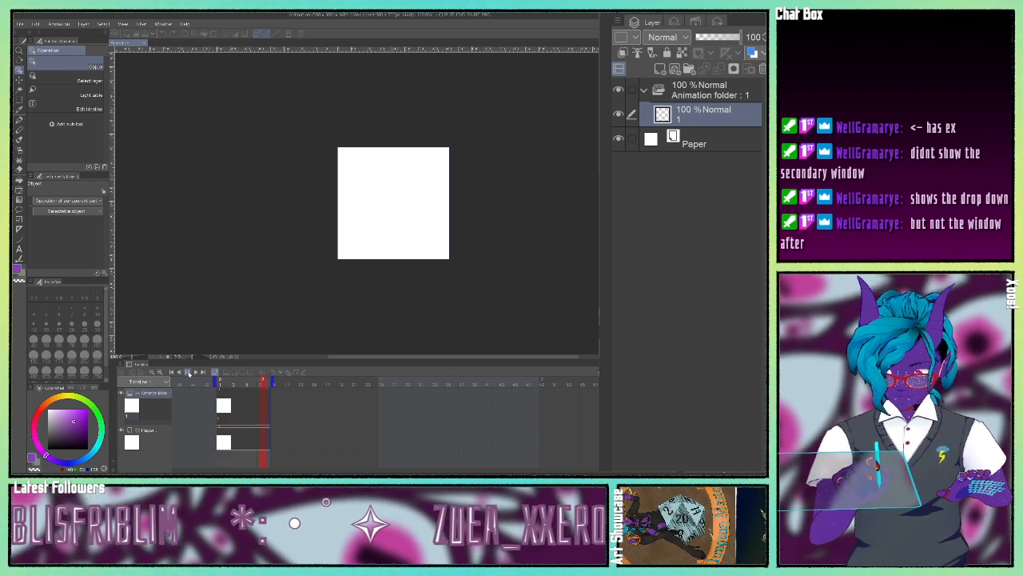
click(188, 374)
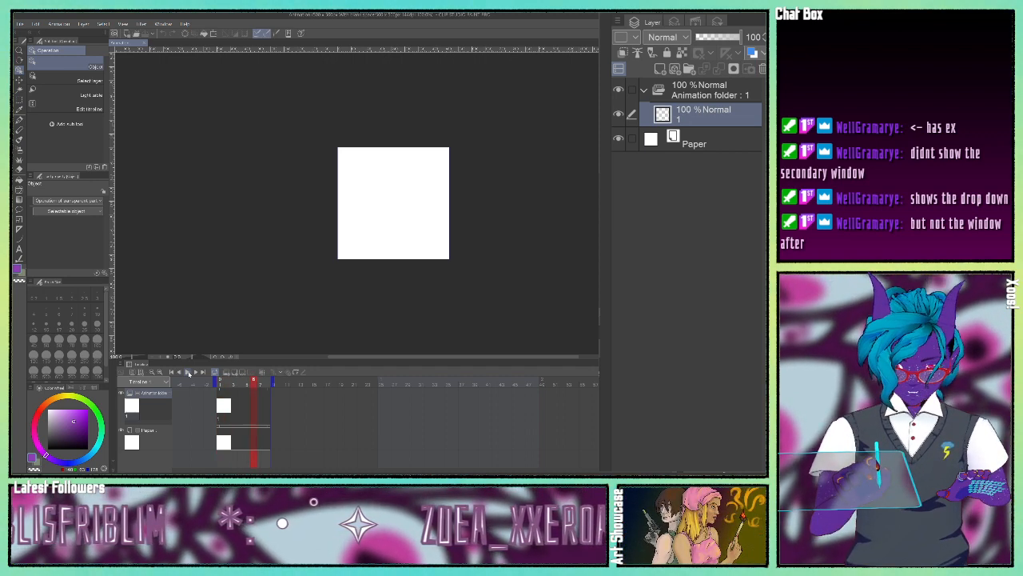
click(188, 373)
click(189, 373)
click(189, 373)
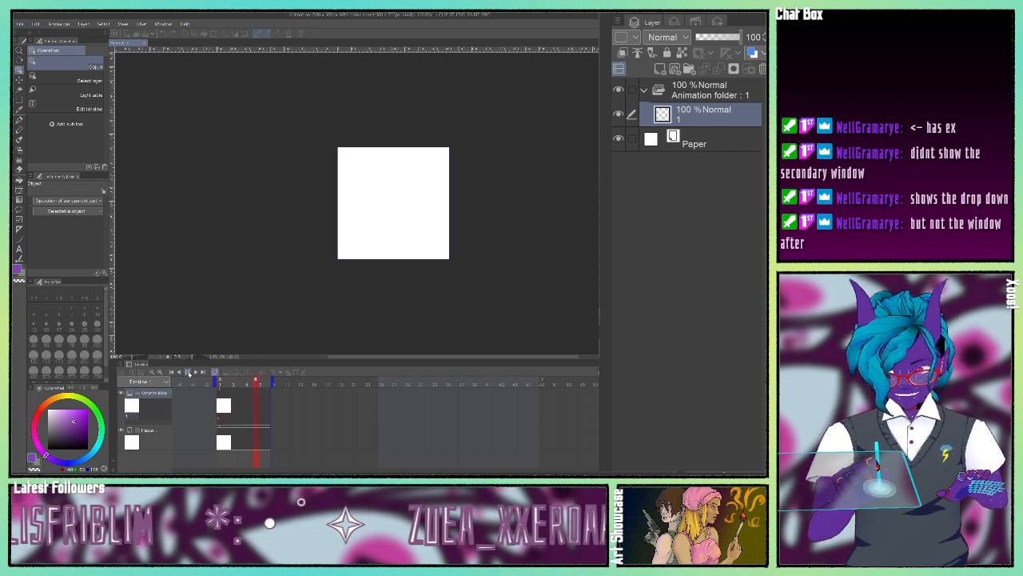
click(189, 373)
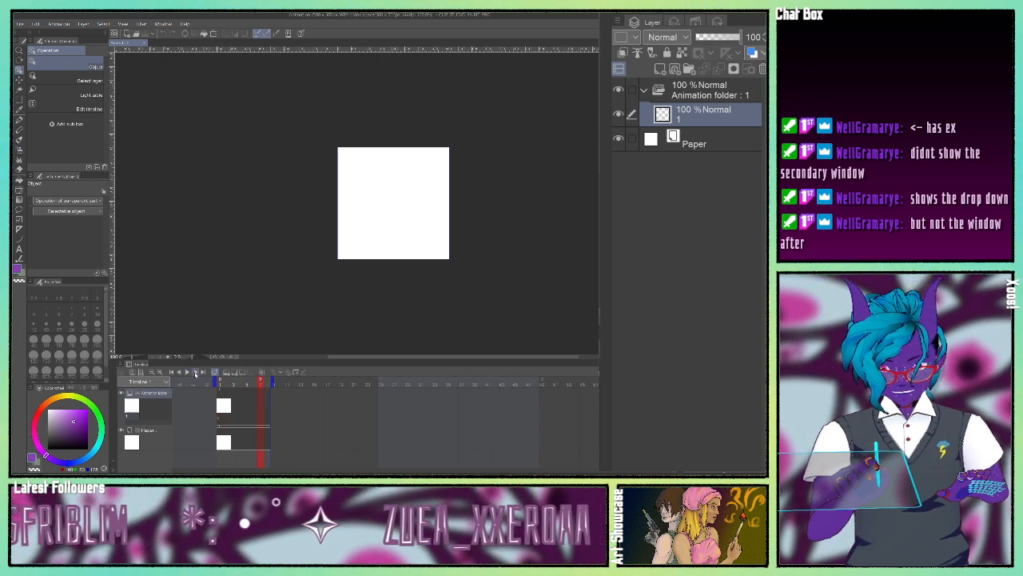
Advance one frame on the timeline, return to the start, and jump to the last frame
click(195, 374)
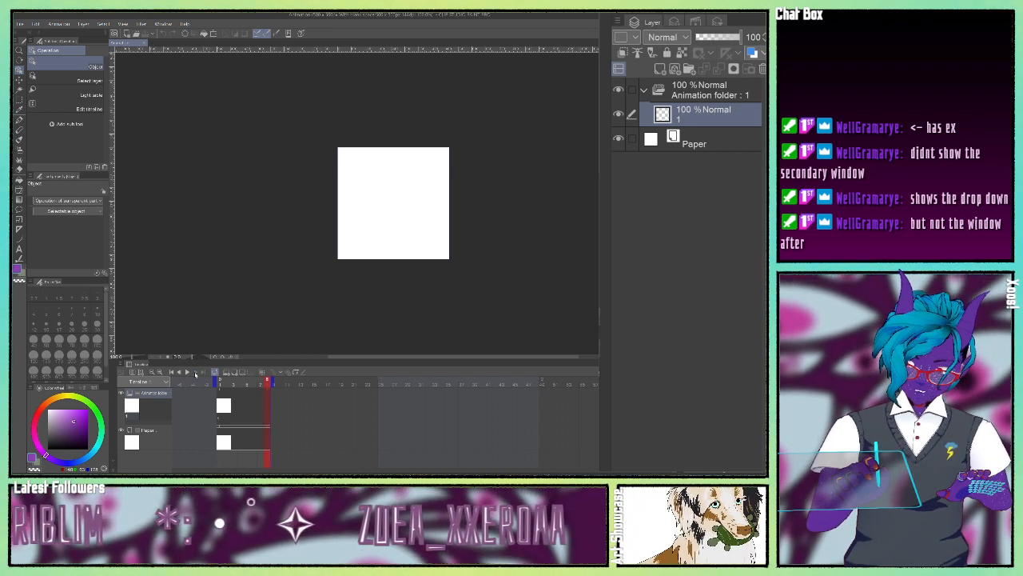
click(171, 372)
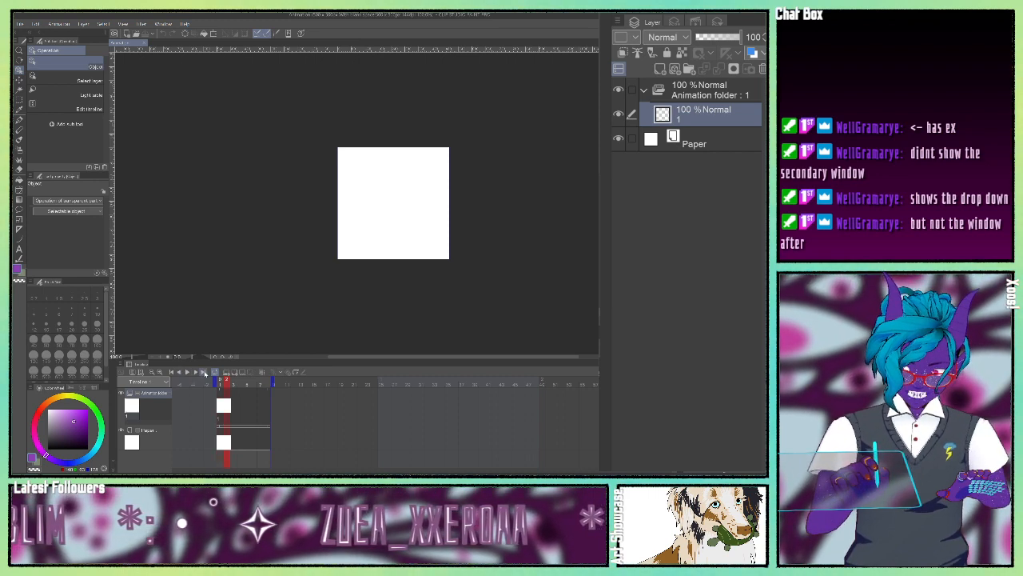
click(204, 374)
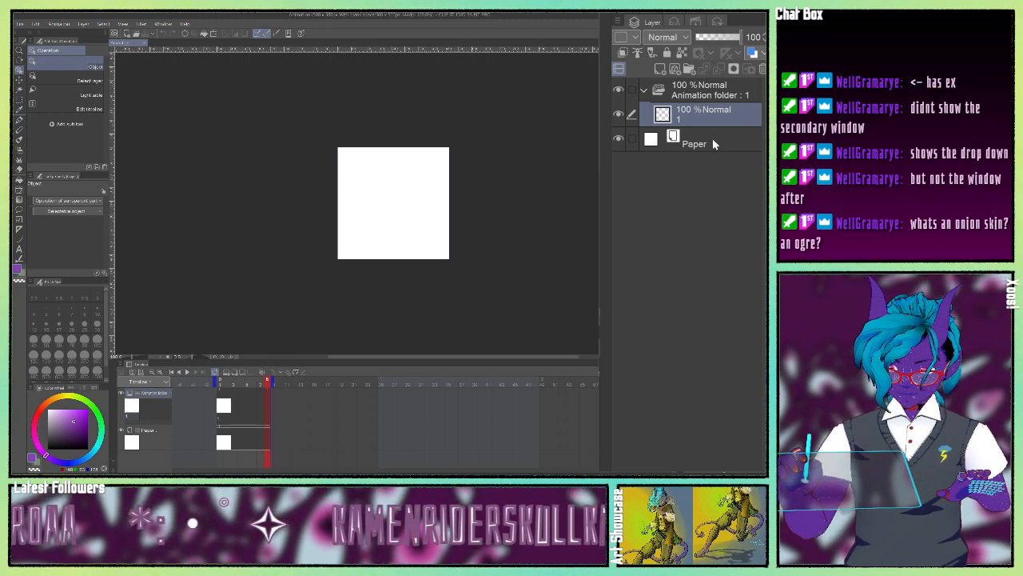
Select the animation folder and the Paper layer in turn, and make layer 1 inside the folder active
click(683, 94)
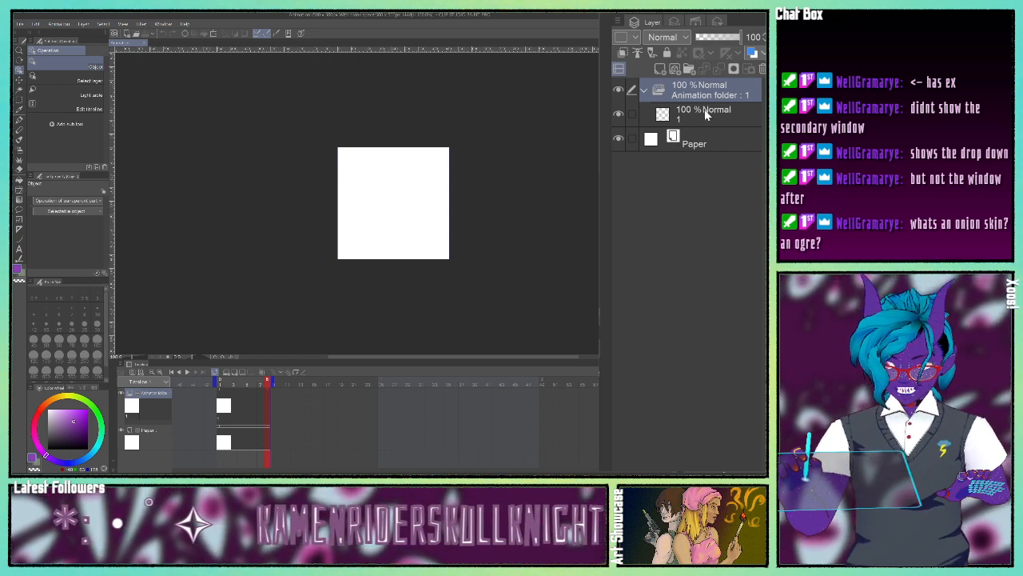
click(705, 116)
click(699, 142)
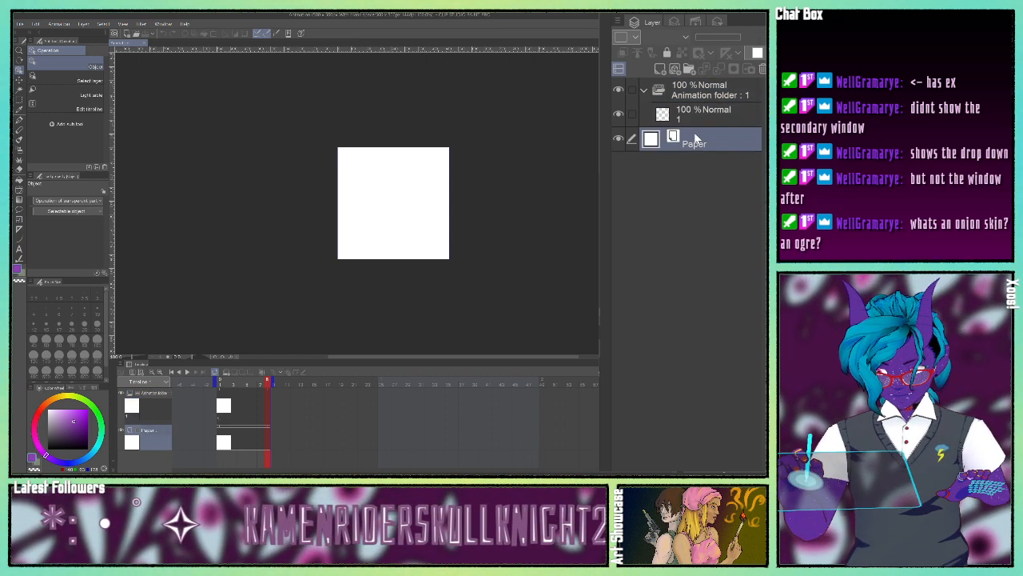
click(692, 100)
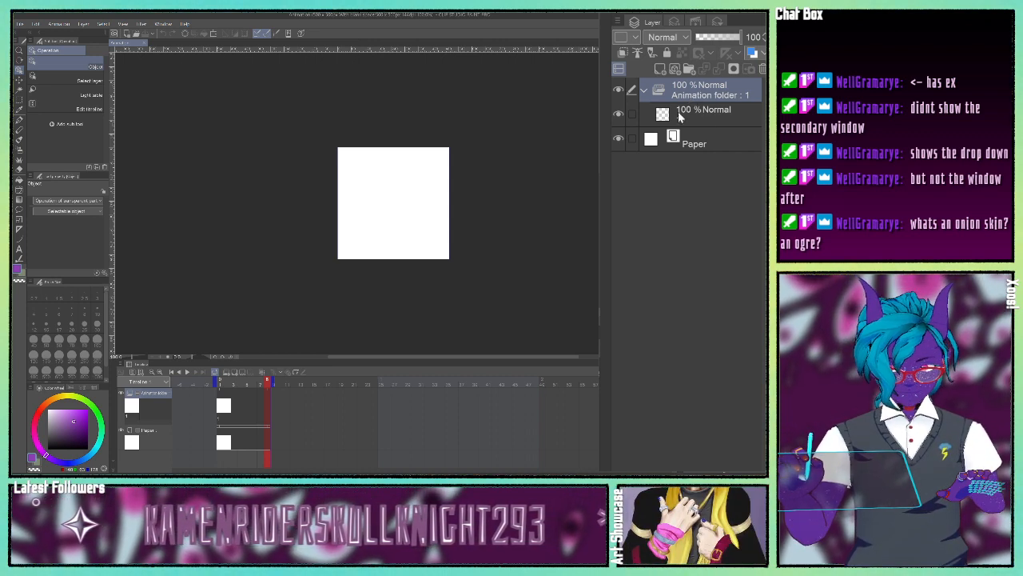
click(697, 112)
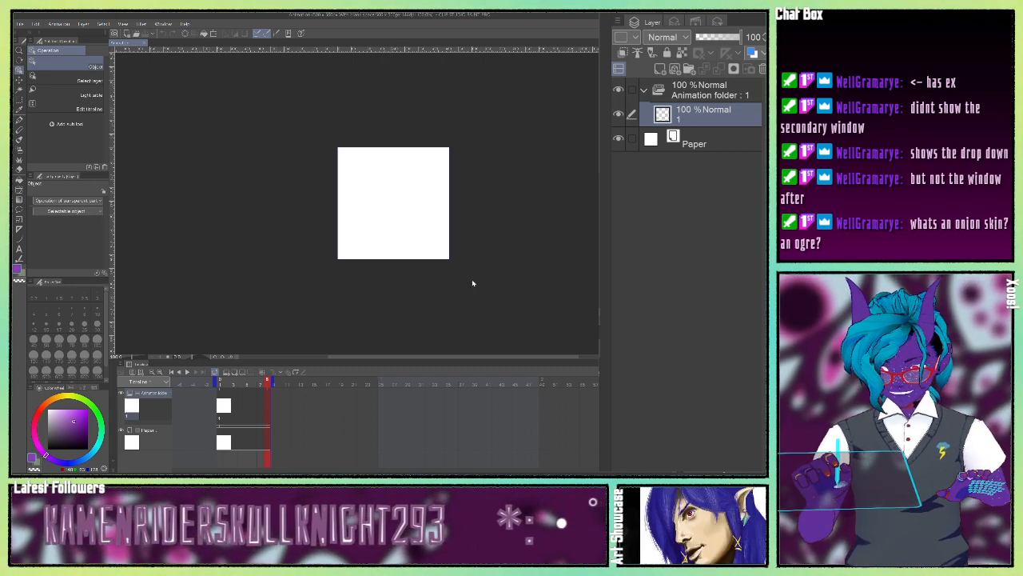
Draw a small purple square on cel 1 with the G-pen at brush size 10, in the left part of the canvas
click(19, 120)
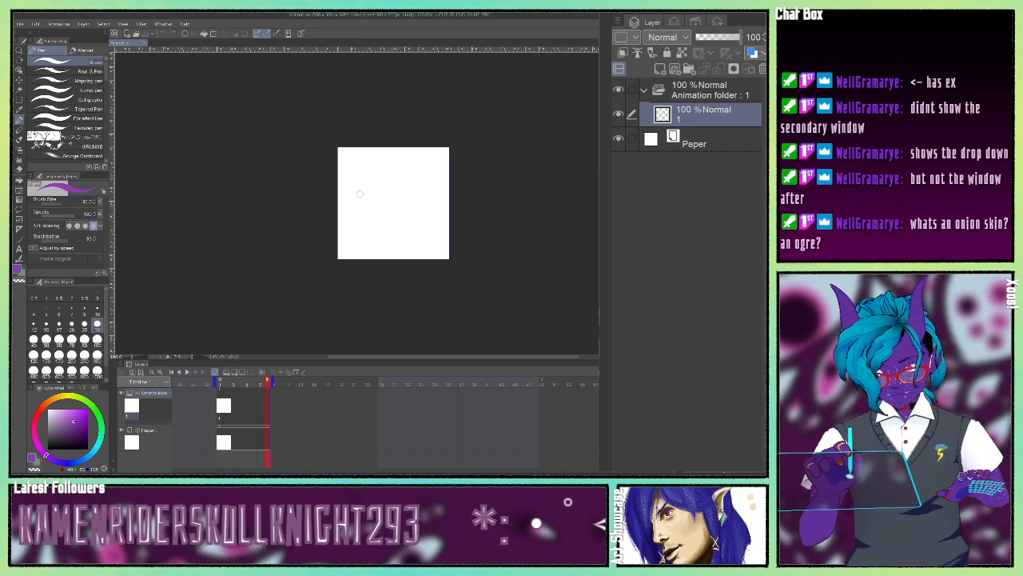
key(ctrl+plus)
key(ctrl+plus)
key(ctrl+plus)
key(ctrl+plus)
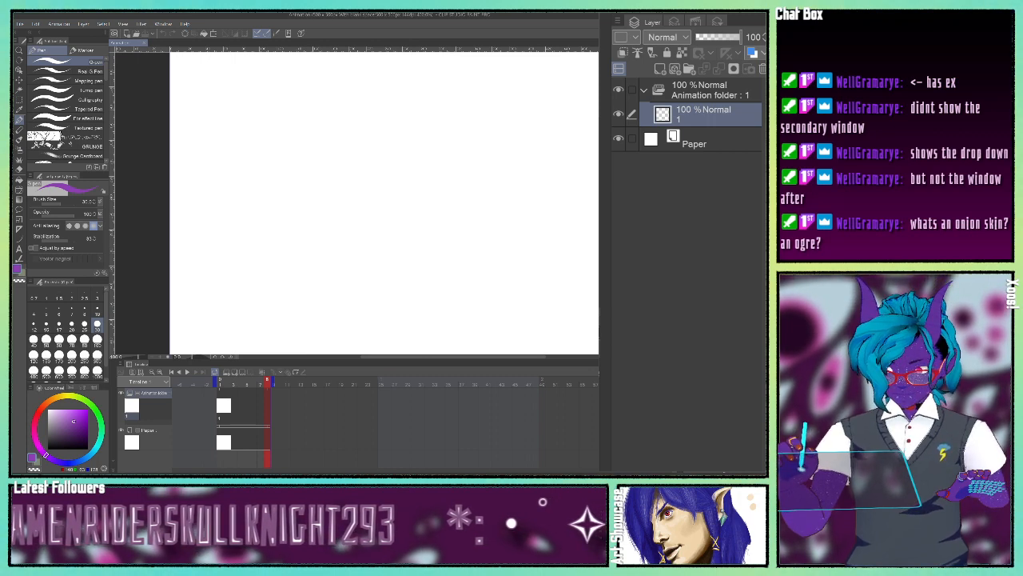
key(ctrl+minus)
key(ctrl+minus)
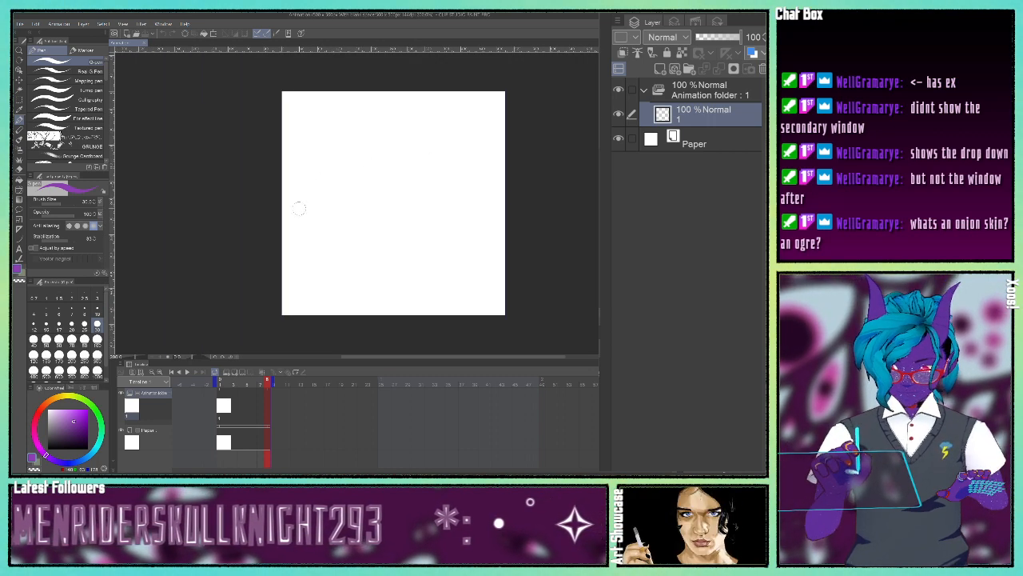
click(97, 310)
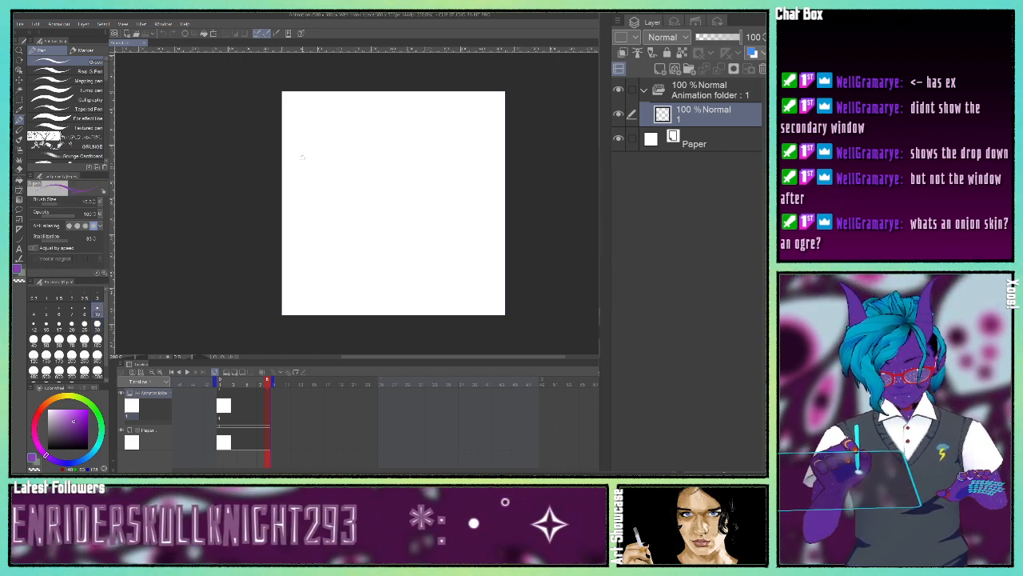
mouse_move(302, 157)
mouse_down()
mouse_move(302, 194)
mouse_move(337, 189)
mouse_up()
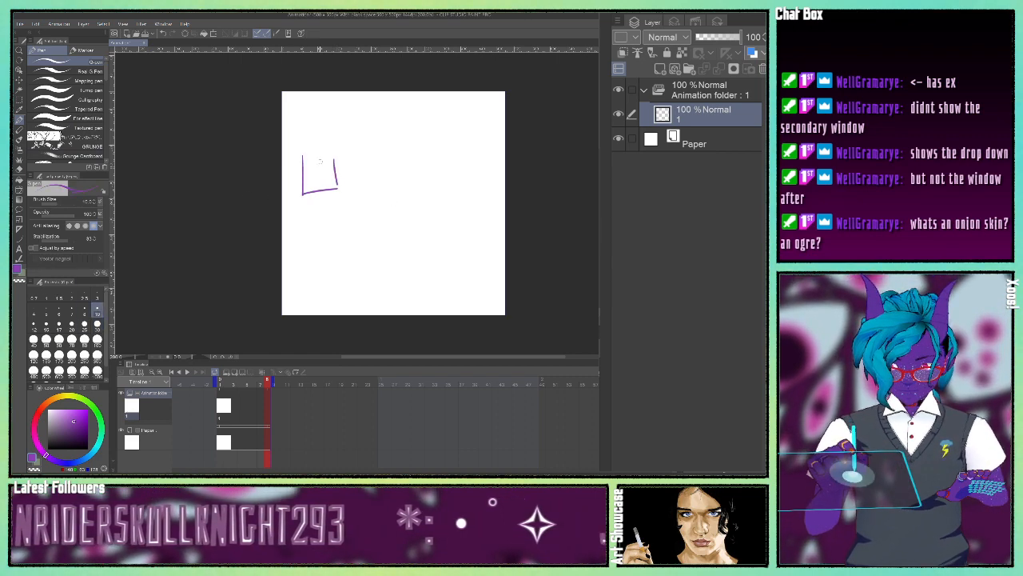
drag(302, 157, 336, 160)
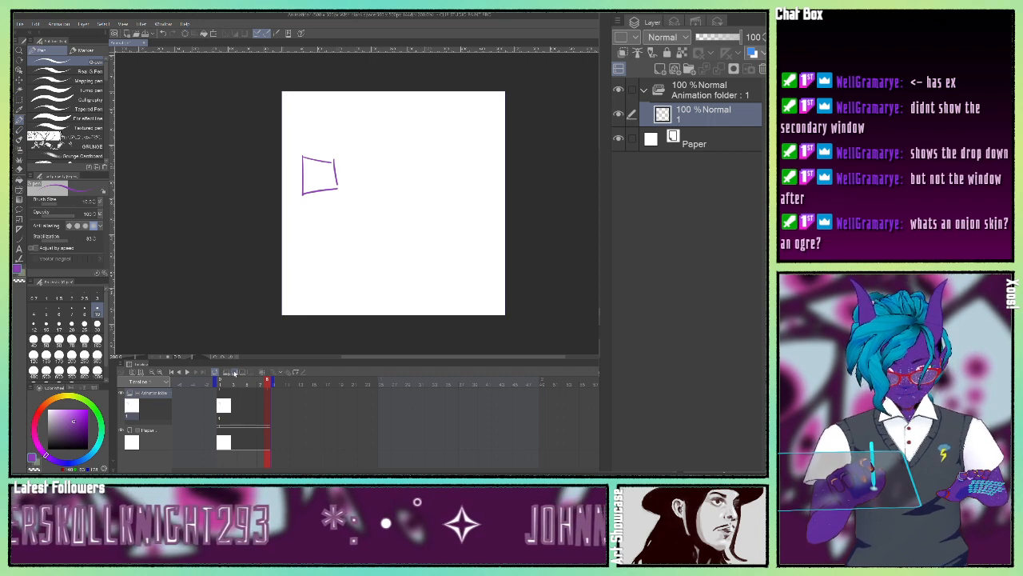
Undo a trial cel added at the last frame and add a new animation cel on frame 2 instead
click(234, 373)
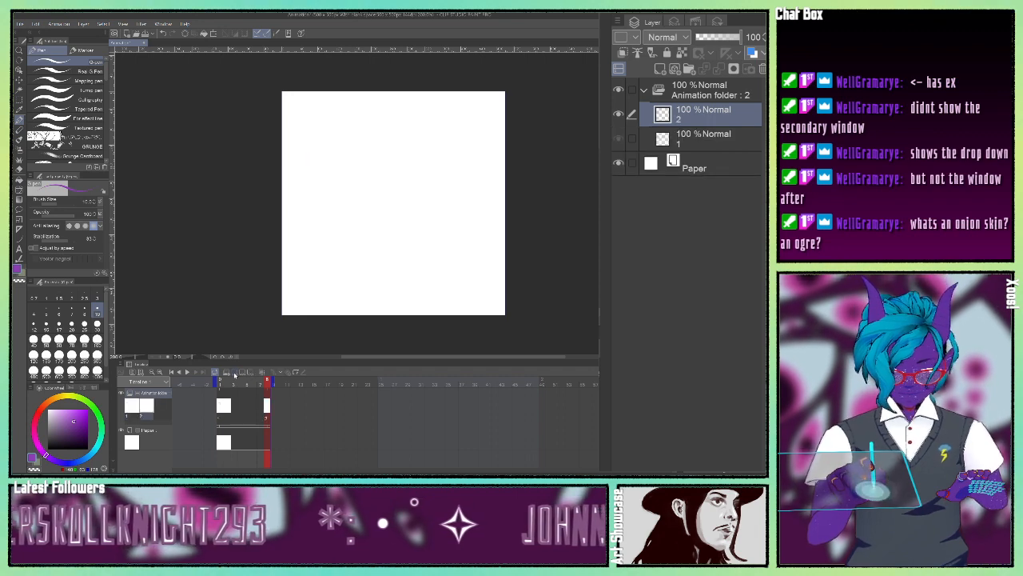
click(226, 385)
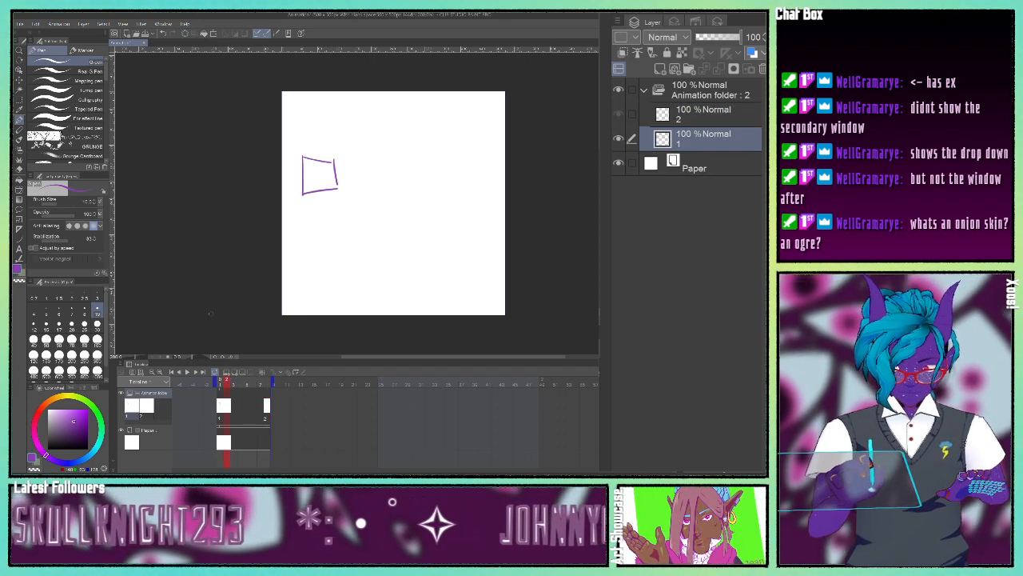
click(163, 34)
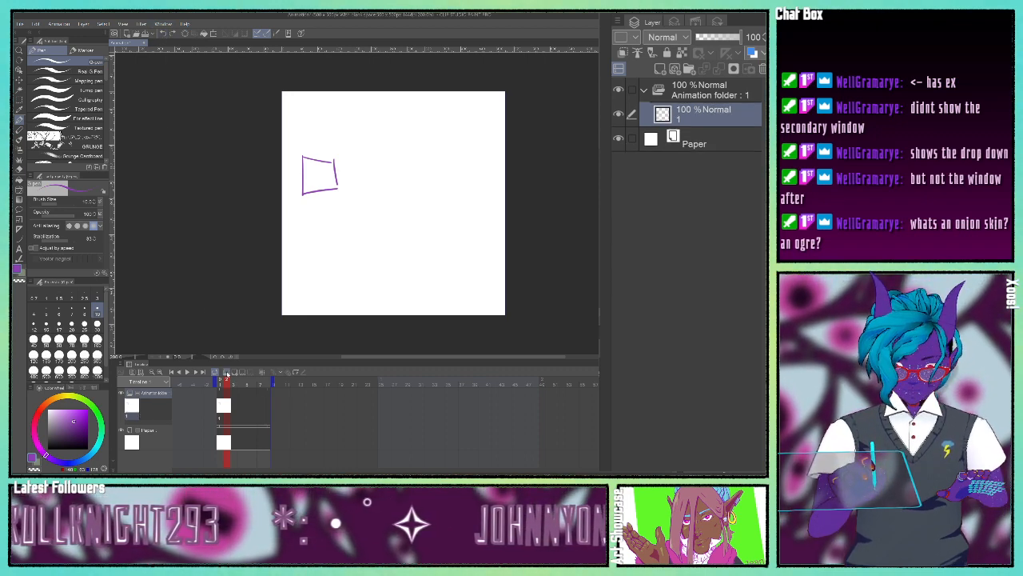
click(227, 373)
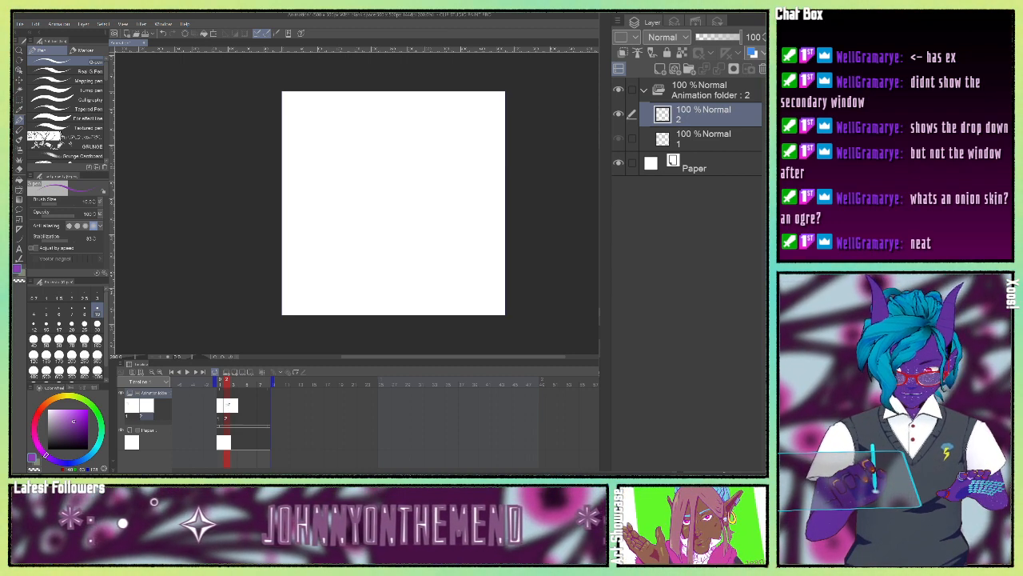
Switch back and forth between the first two cels on the timeline to compare their positions
click(220, 407)
click(227, 408)
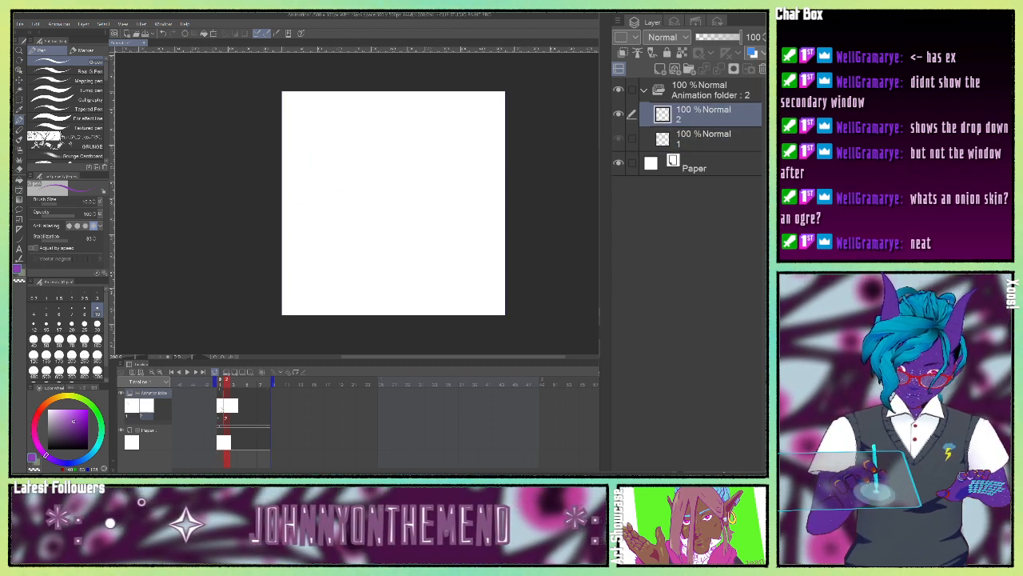
click(221, 408)
click(227, 408)
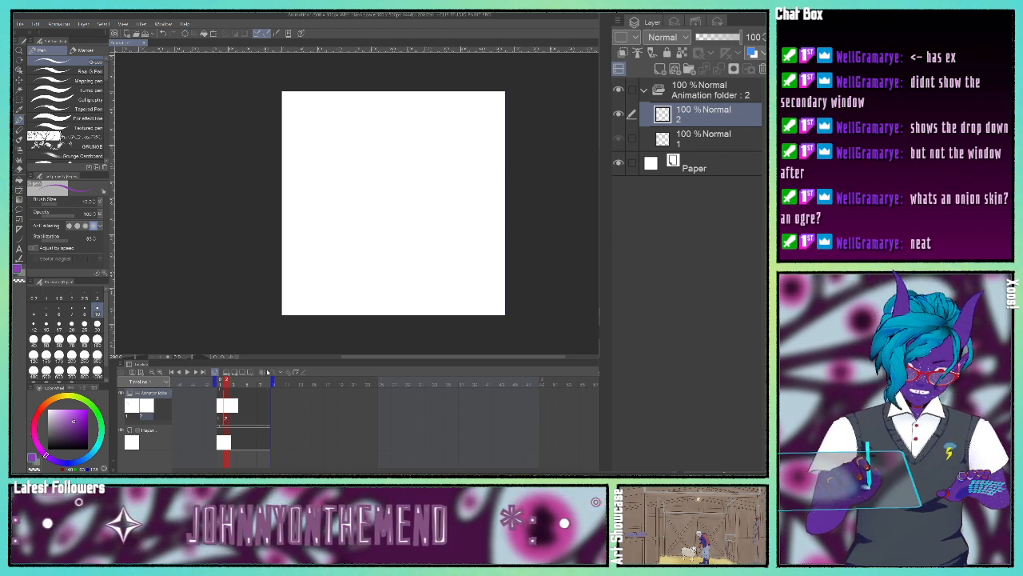
Enable onion skin and draw a square on cel 2, shifted slightly right of the cel 1 square
click(262, 372)
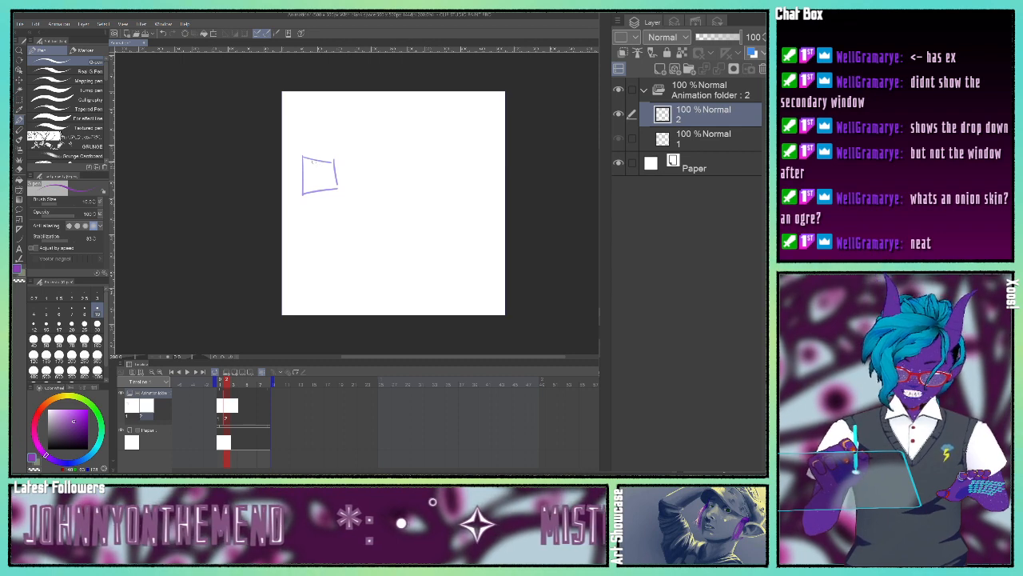
mouse_move(314, 157)
mouse_down()
mouse_move(315, 194)
mouse_move(346, 190)
mouse_move(346, 163)
mouse_up()
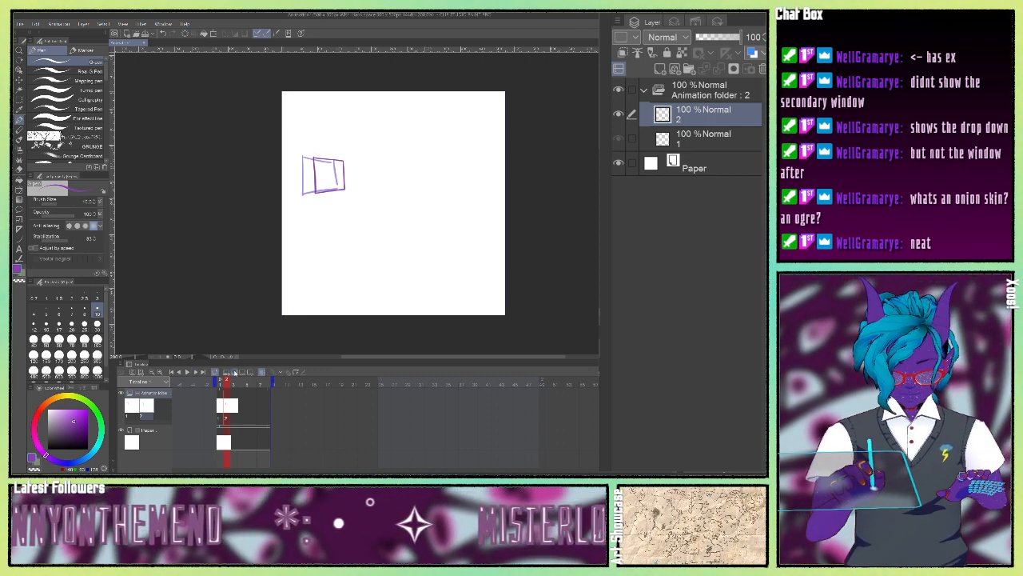
Add cel 3 on frame 3 and draw its square slightly right of the previous one, redoing the top edge
click(233, 373)
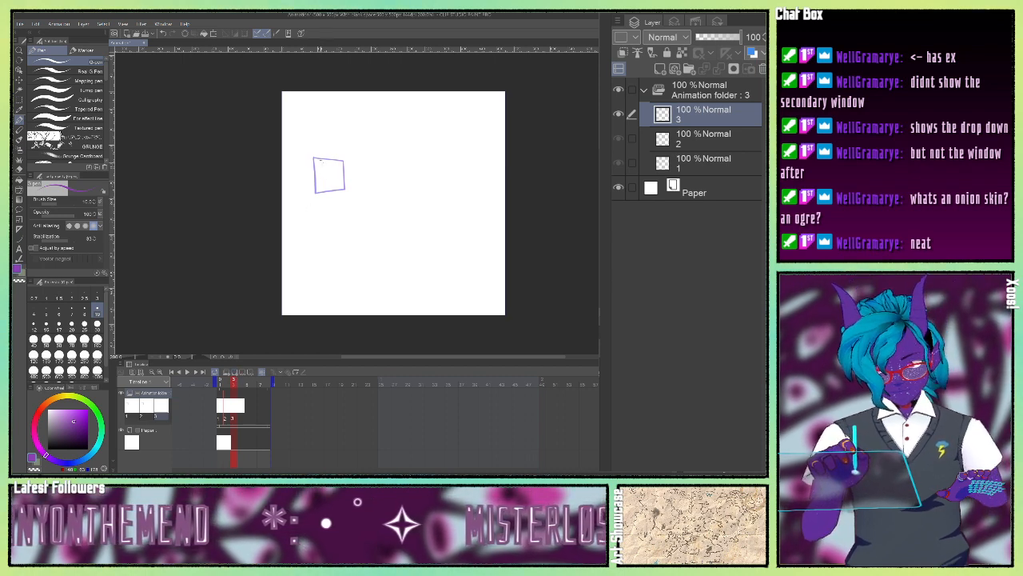
mouse_move(320, 156)
mouse_down()
mouse_move(321, 194)
mouse_move(347, 190)
mouse_up()
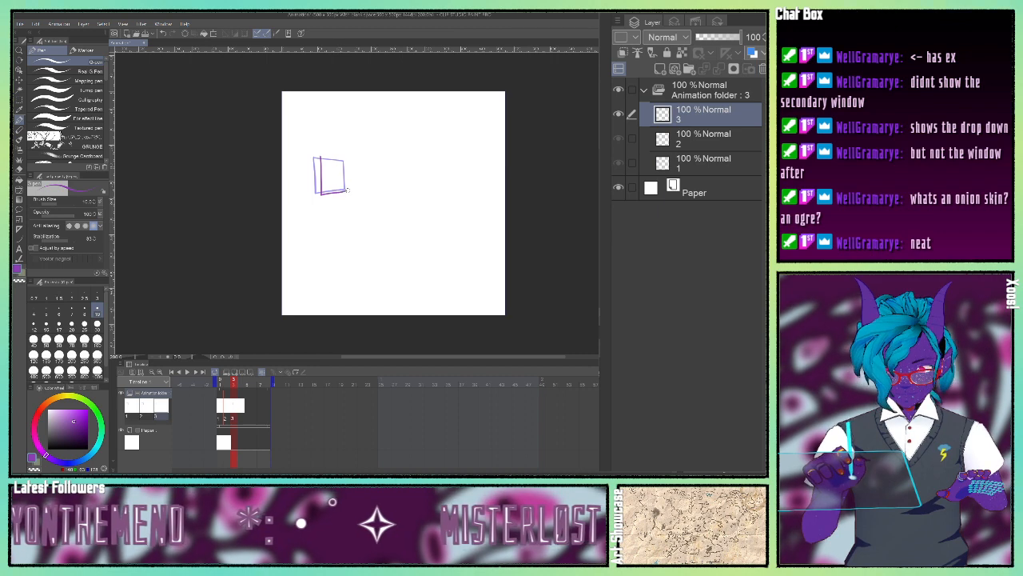
drag(320, 157, 348, 154)
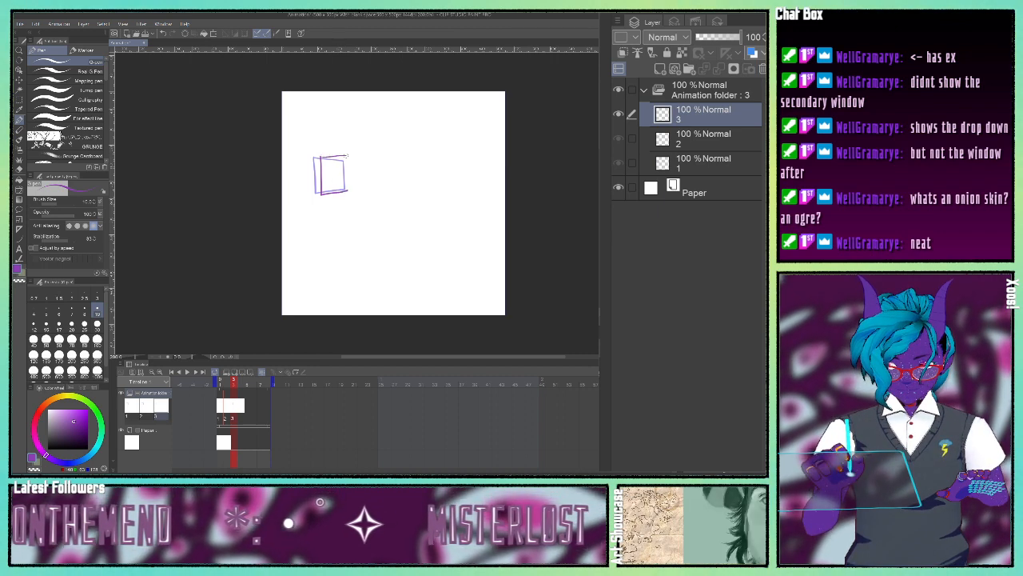
click(163, 33)
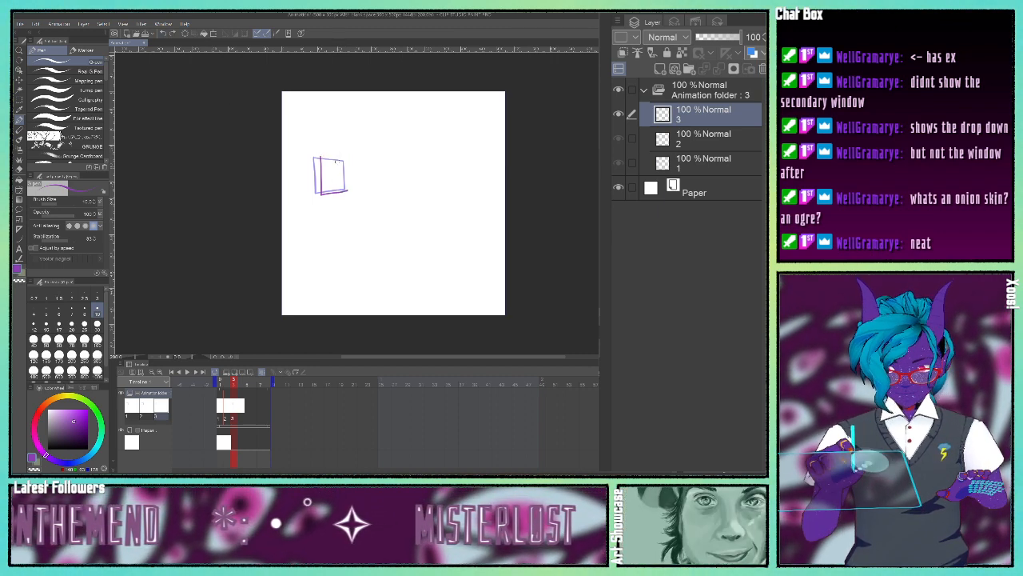
mouse_move(320, 157)
mouse_down()
mouse_move(345, 156)
mouse_move(348, 186)
mouse_up()
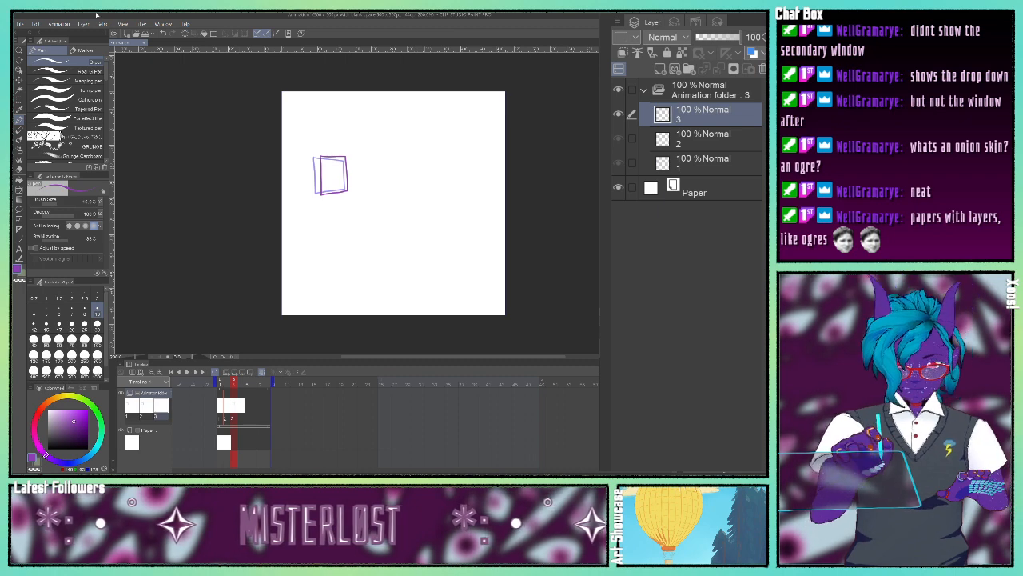
Configure the onion skin to show 3 previous and 3 next cels in Monochrome color mode
click(60, 25)
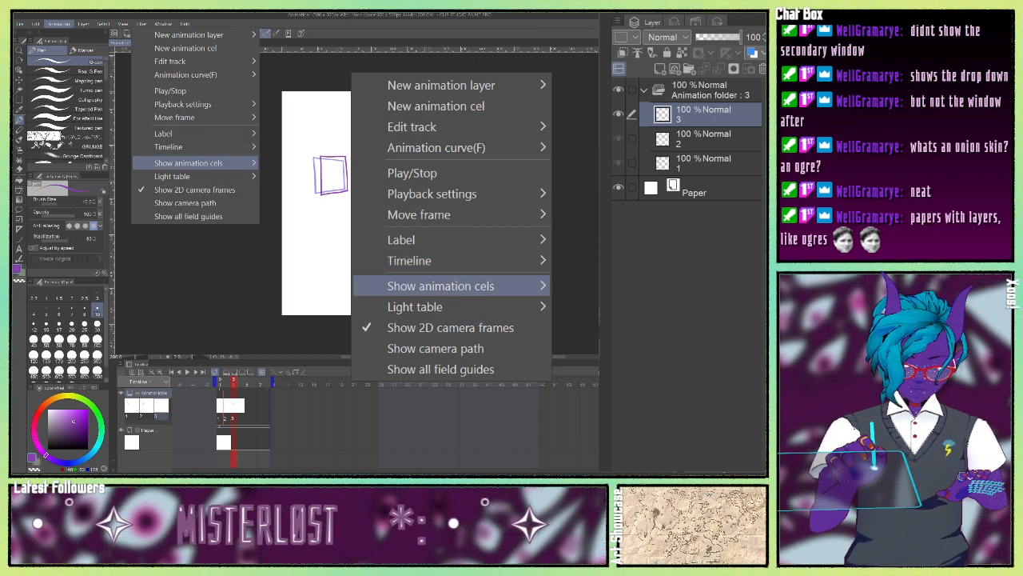
click(164, 133)
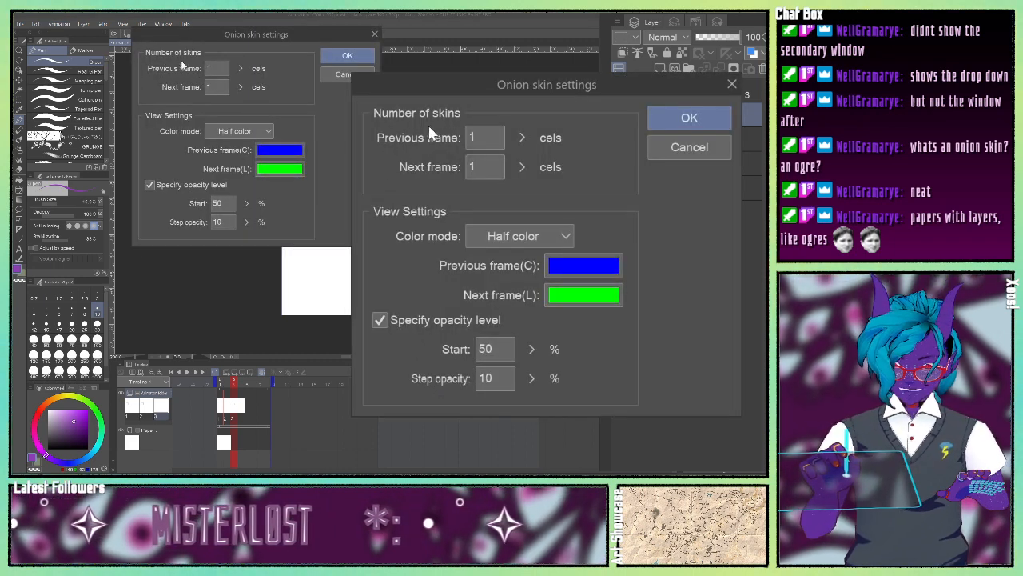
click(484, 136)
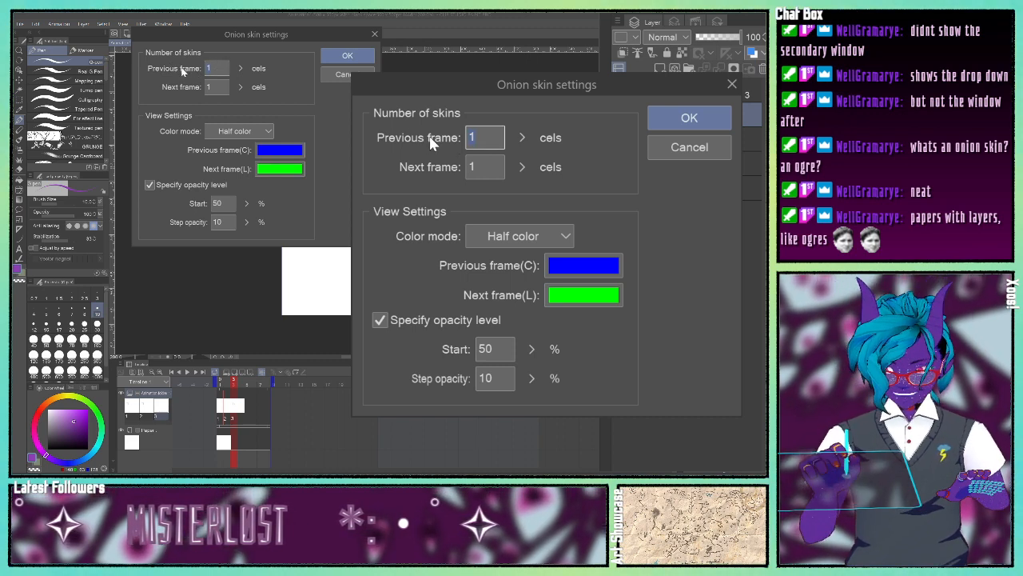
text(3)
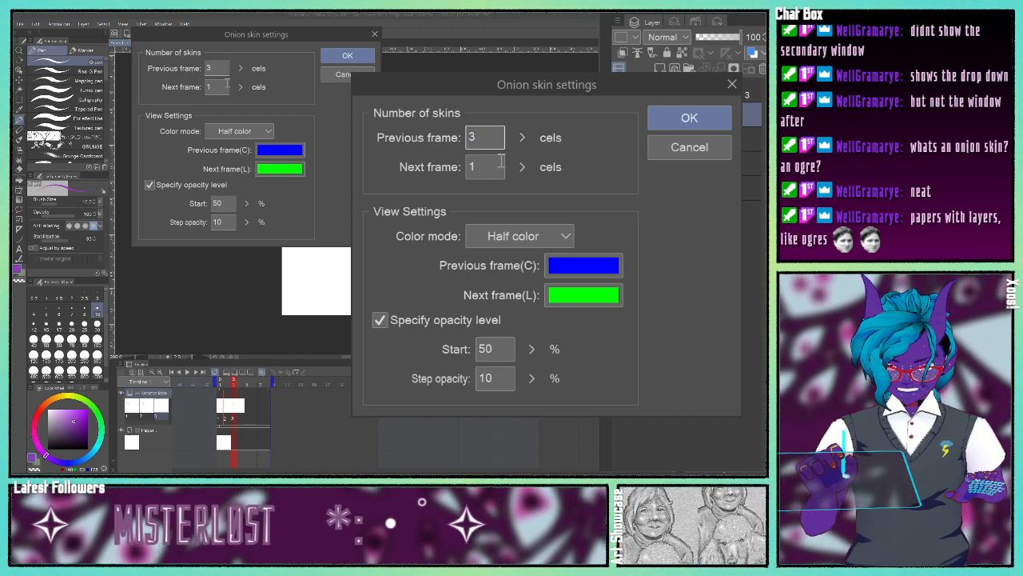
key(Tab)
text(3)
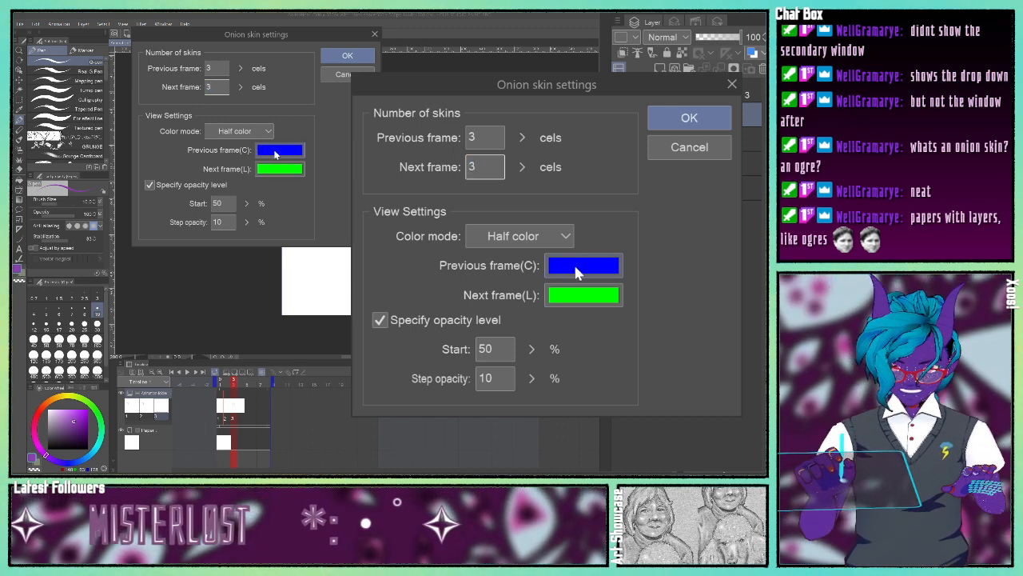
key(Tab)
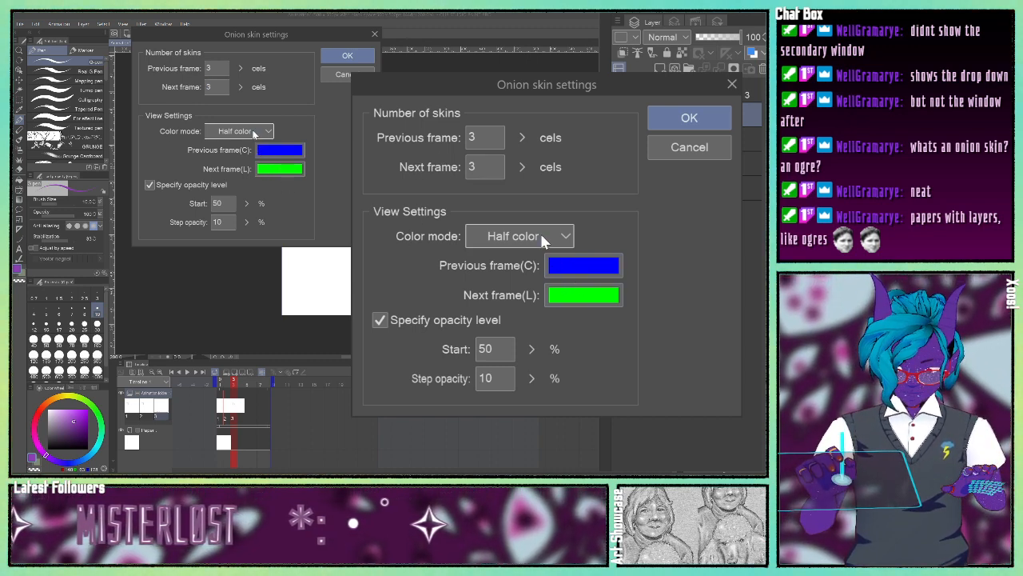
key(Down)
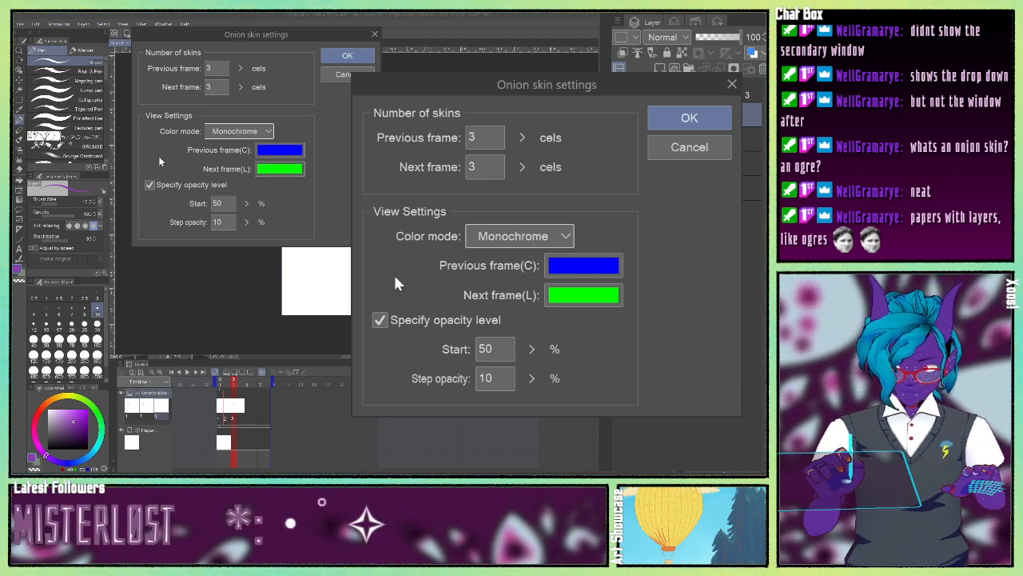
click(692, 120)
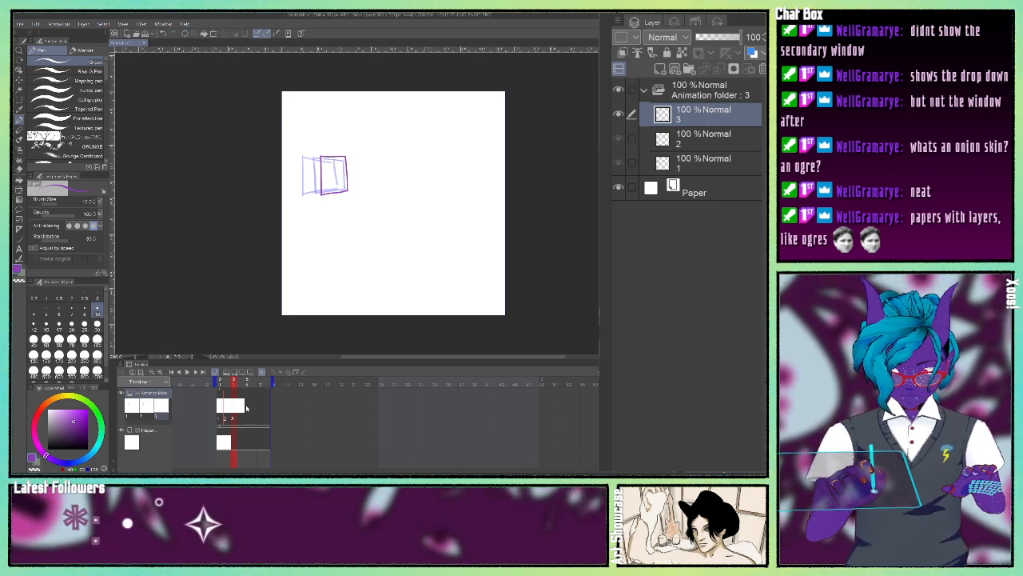
Add cel 4 on frame 6 and draw a square well to the right of the onion-skinned squares
click(252, 407)
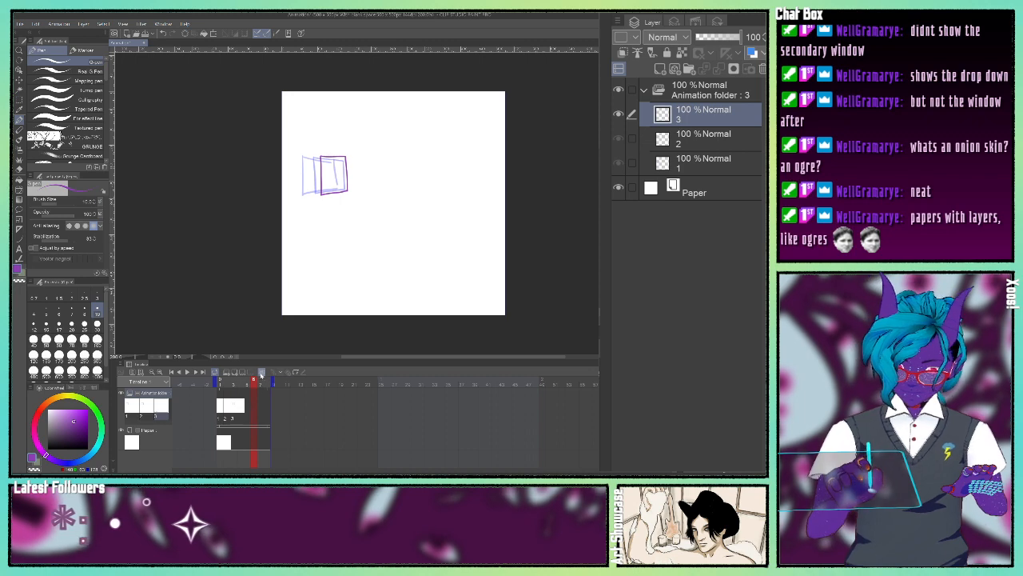
click(261, 373)
click(261, 372)
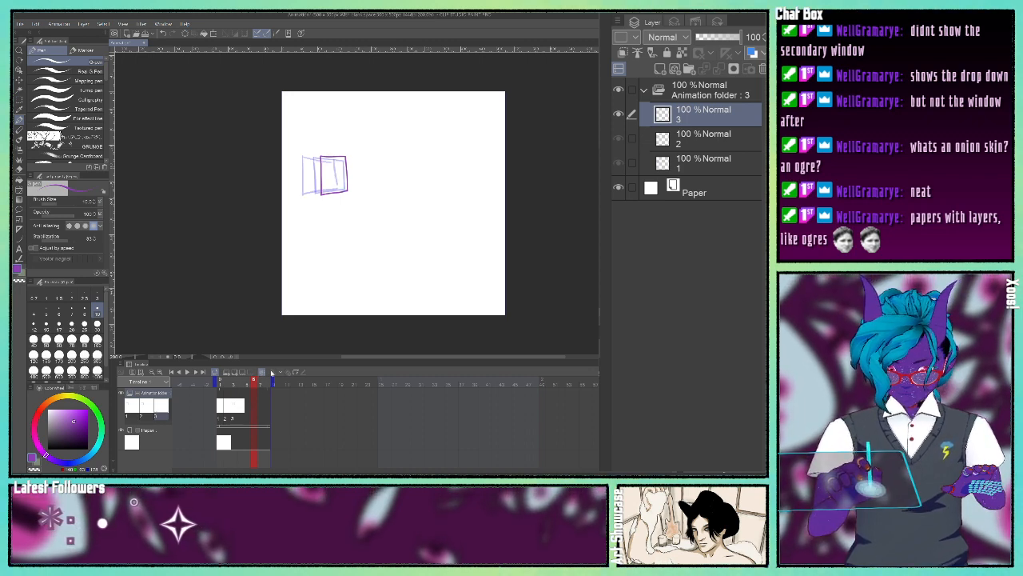
click(234, 373)
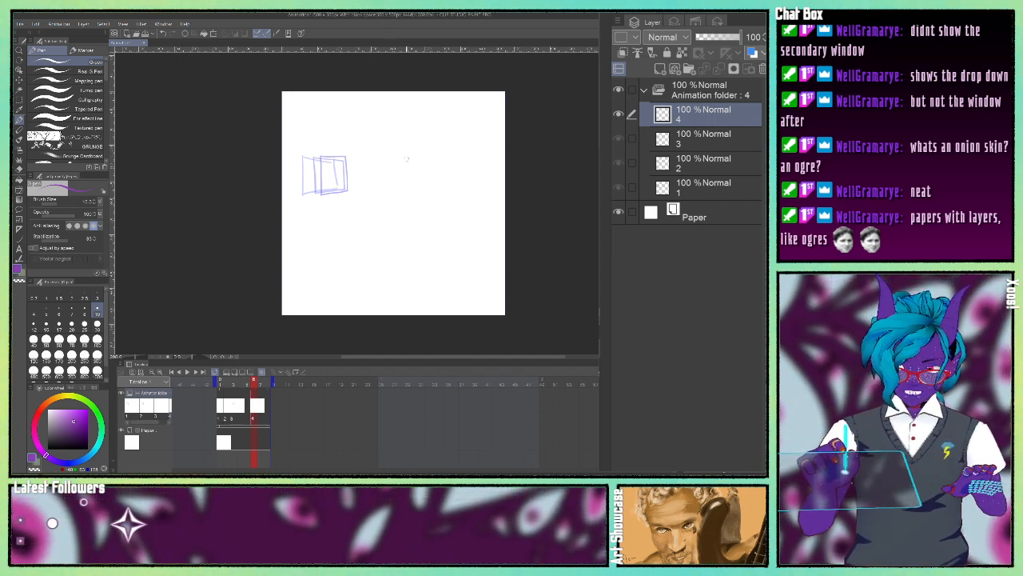
mouse_move(398, 160)
mouse_down()
mouse_move(397, 185)
mouse_move(399, 157)
mouse_move(434, 158)
mouse_move(430, 194)
mouse_move(397, 197)
mouse_up()
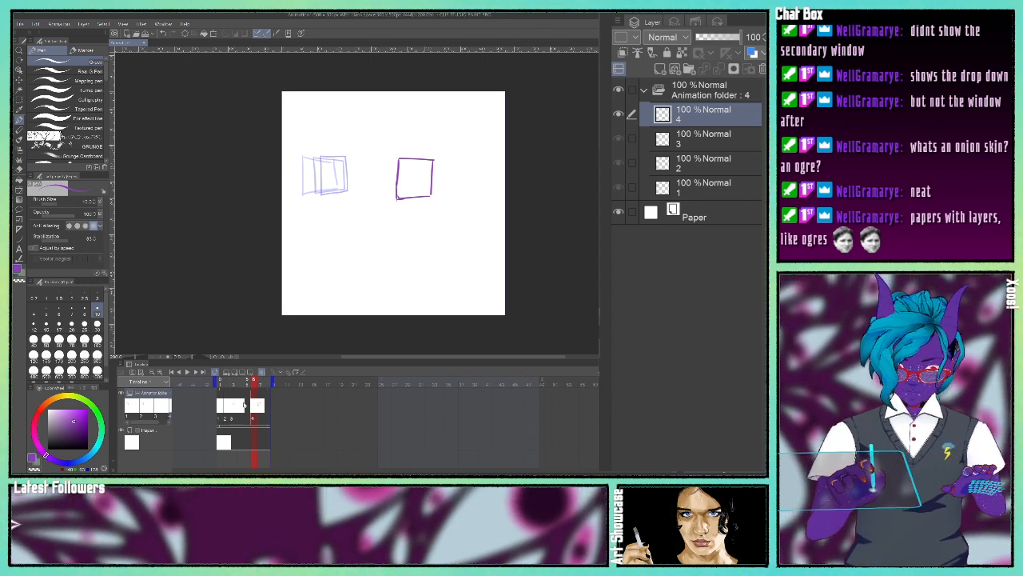
Add in-between cel 3a on frame 5 and draw its square between the cel 3 and cel 4 squares, overlapping the latter
click(245, 405)
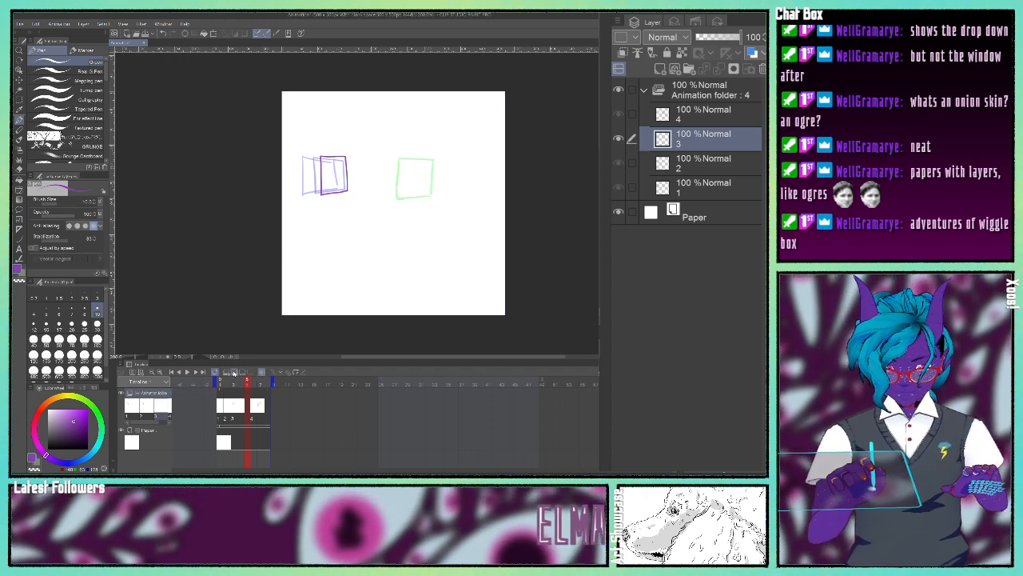
click(234, 373)
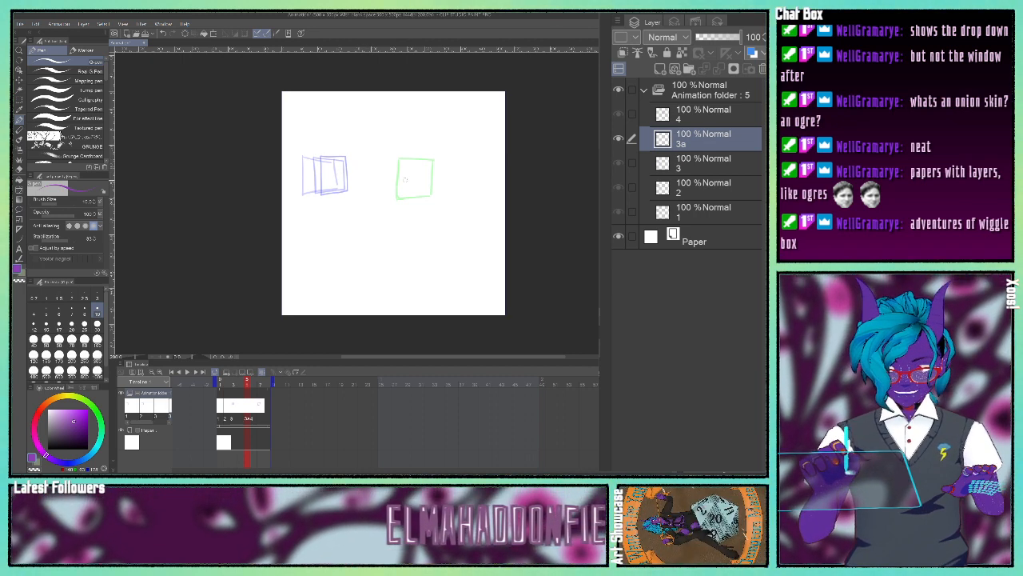
mouse_move(375, 158)
mouse_down()
mouse_move(374, 194)
mouse_move(377, 161)
mouse_move(371, 200)
mouse_move(399, 197)
mouse_up()
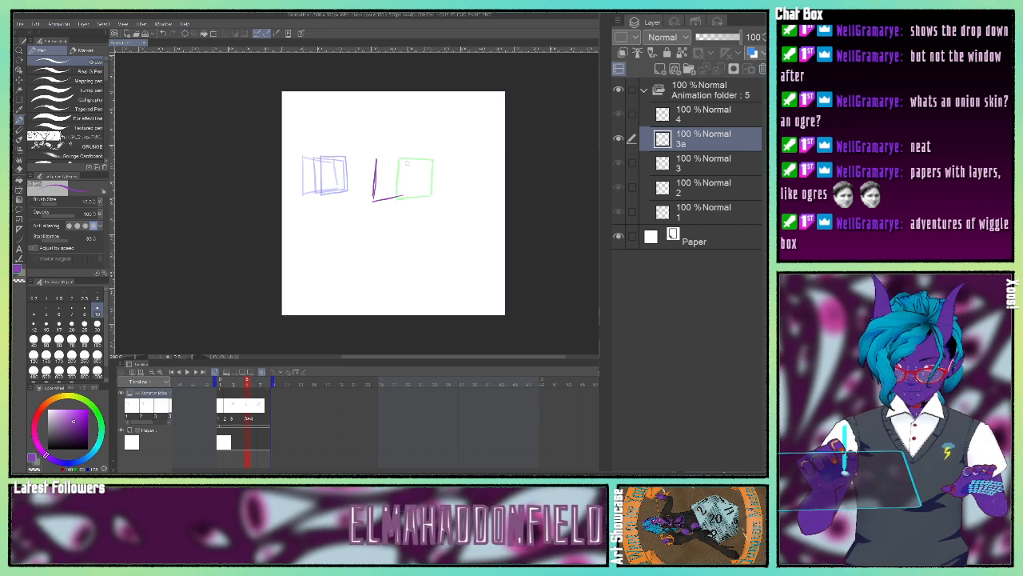
drag(407, 163, 406, 194)
drag(375, 159, 406, 164)
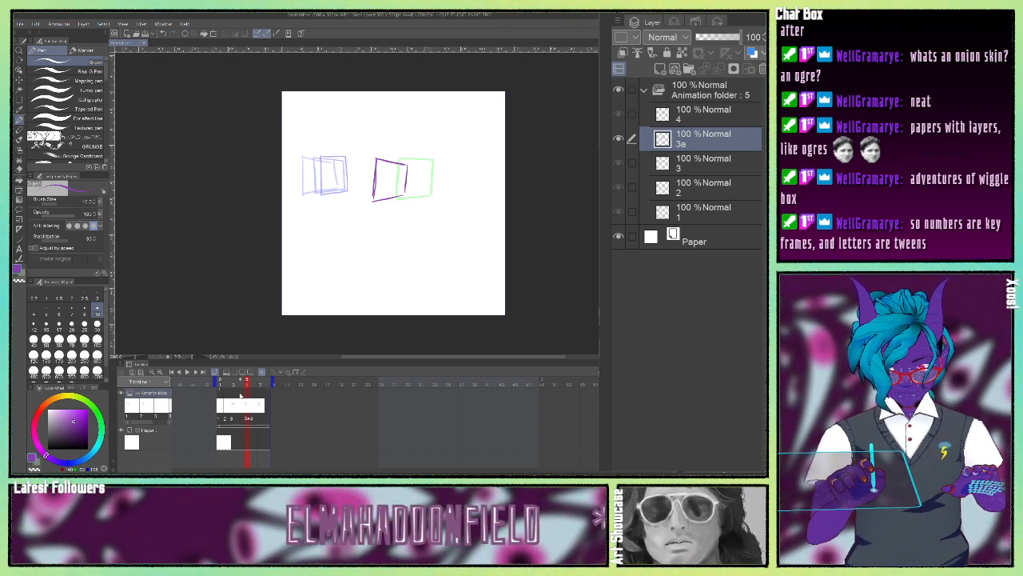
click(240, 396)
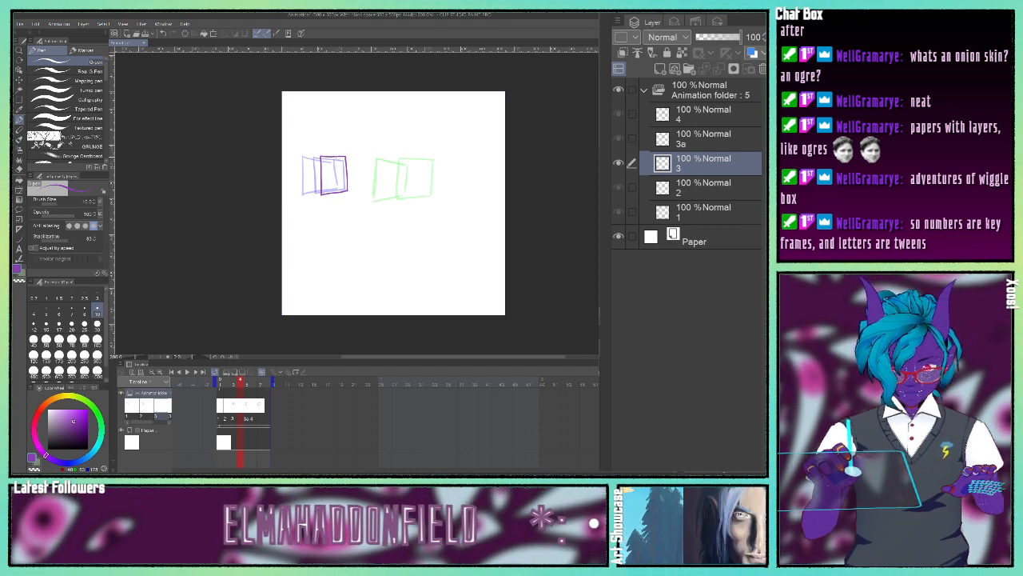
drag(339, 179, 353, 193)
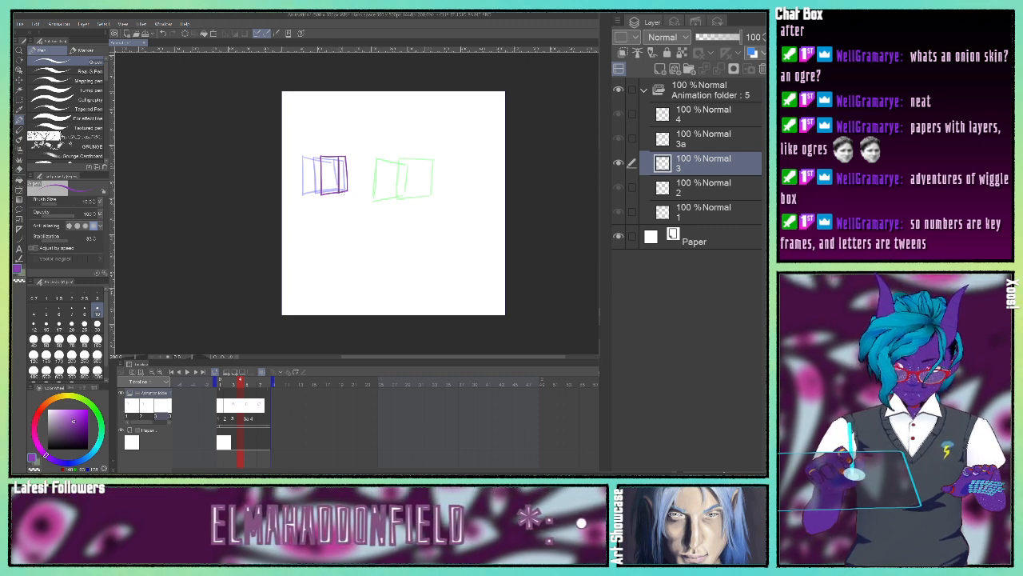
drag(338, 190, 368, 193)
drag(341, 157, 365, 157)
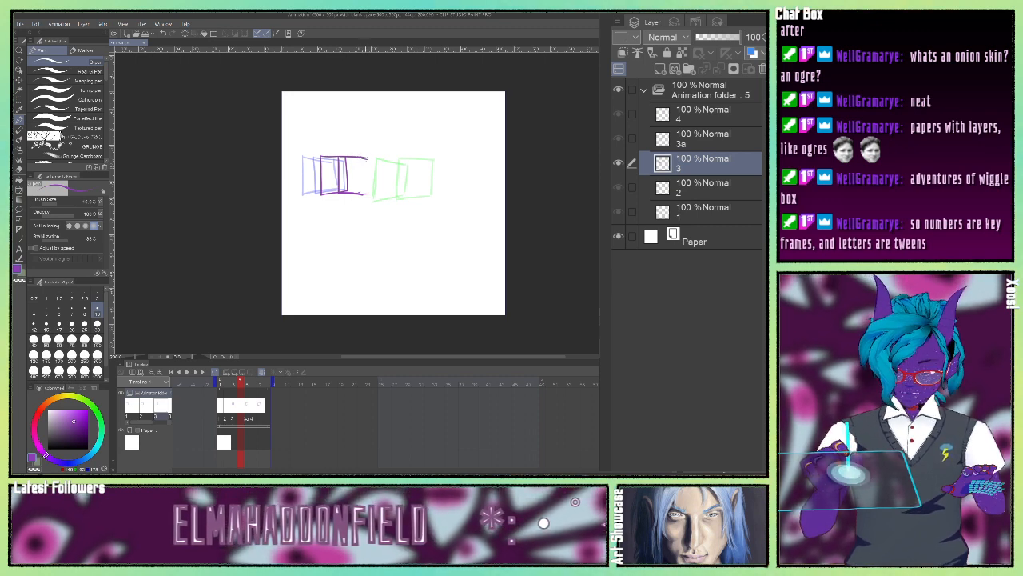
click(163, 35)
click(163, 35)
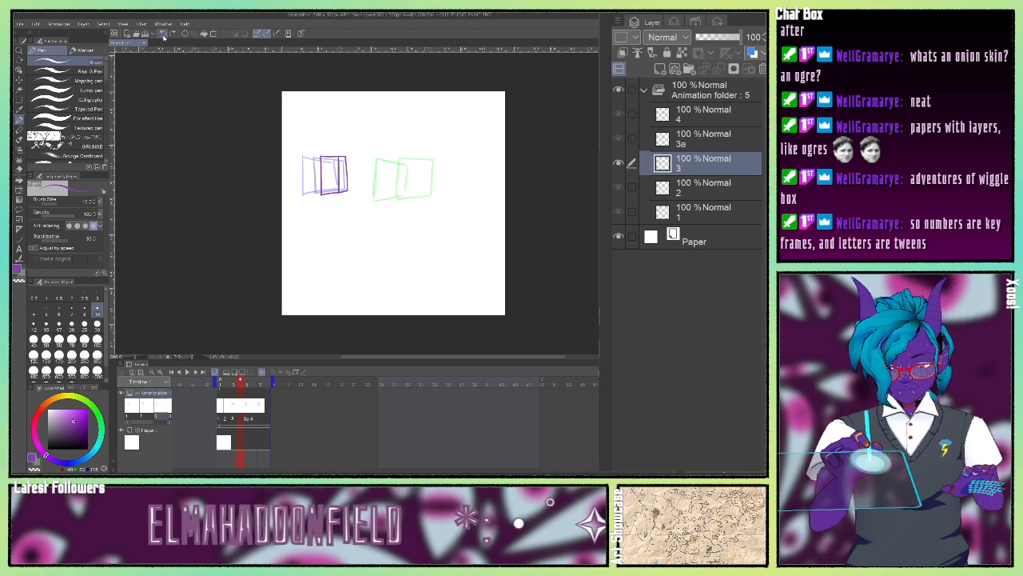
click(163, 35)
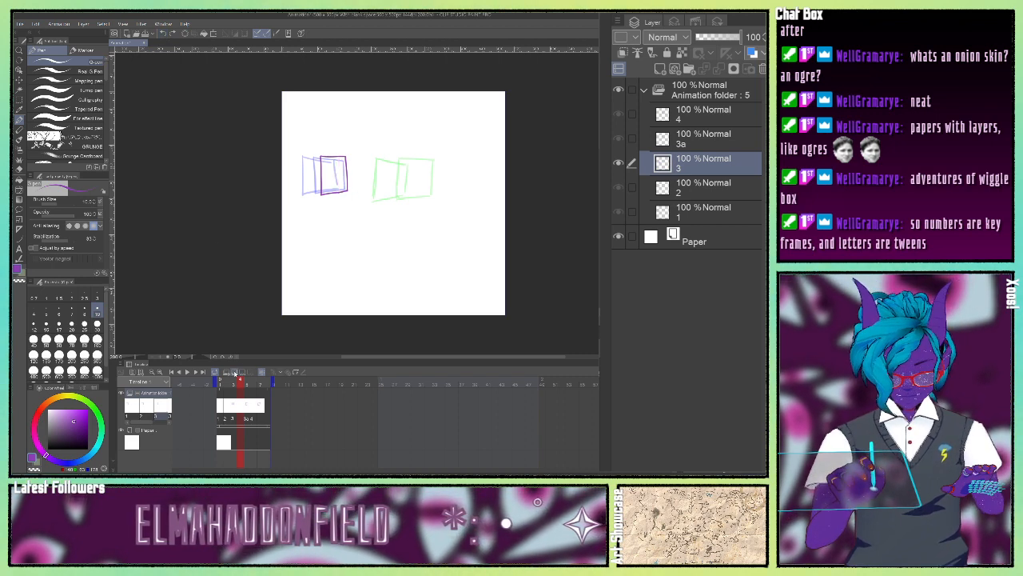
Add an in-between cel on frame 4, draw its square between the cel 3 and cel 3a squares, and play back the animation
click(235, 374)
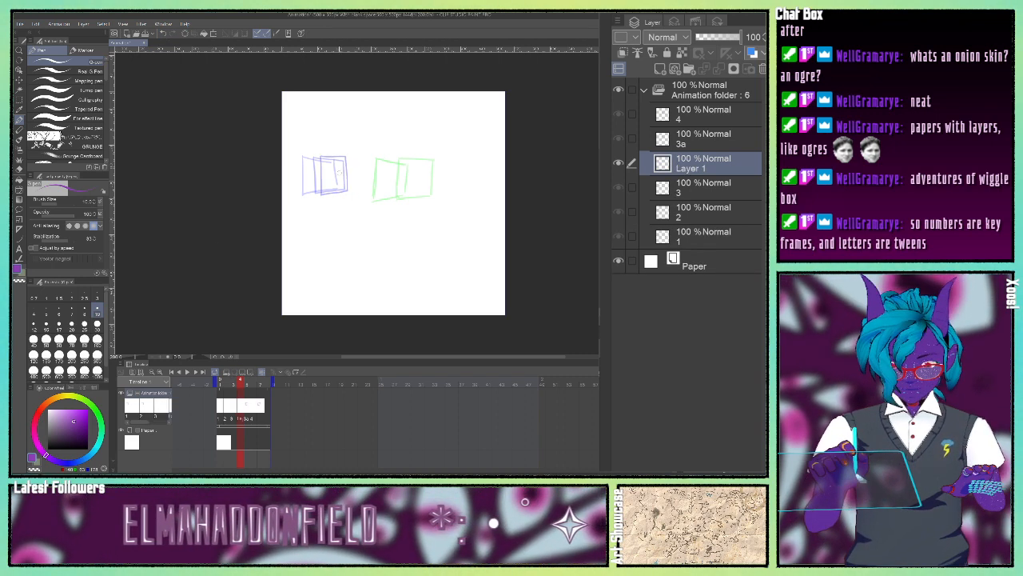
drag(341, 158, 339, 192)
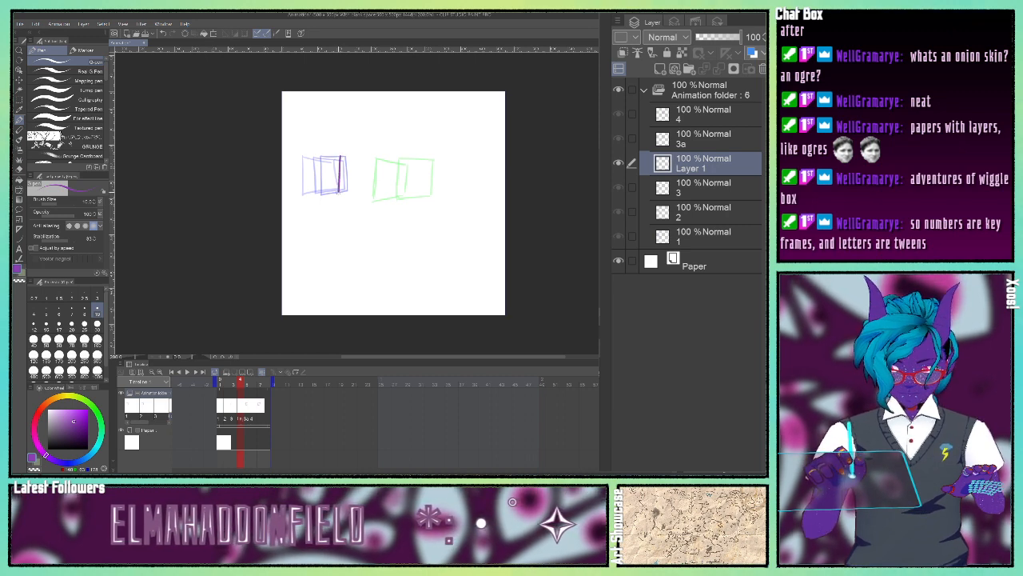
click(164, 35)
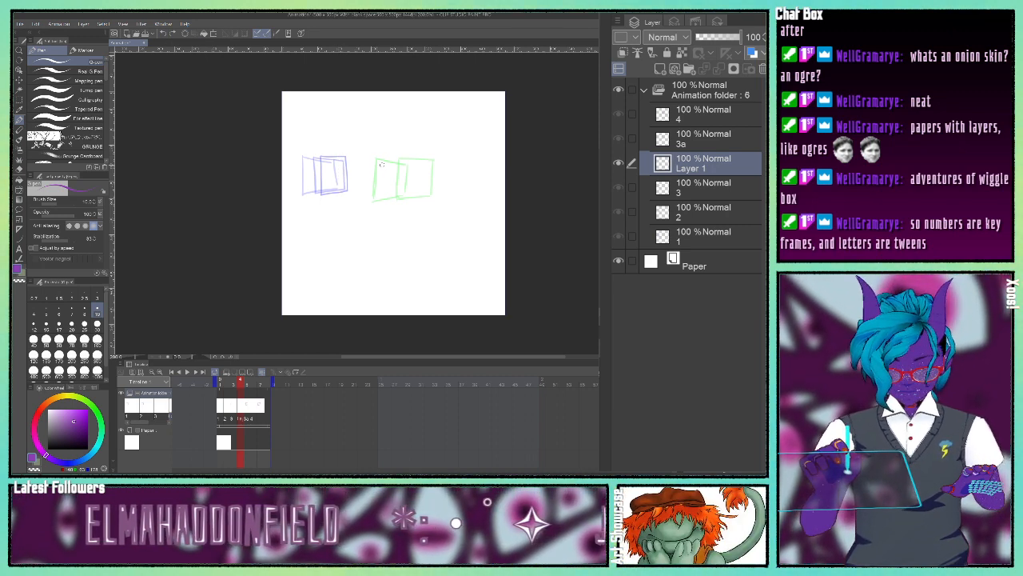
mouse_move(381, 165)
mouse_down()
mouse_move(381, 196)
mouse_move(357, 197)
mouse_up()
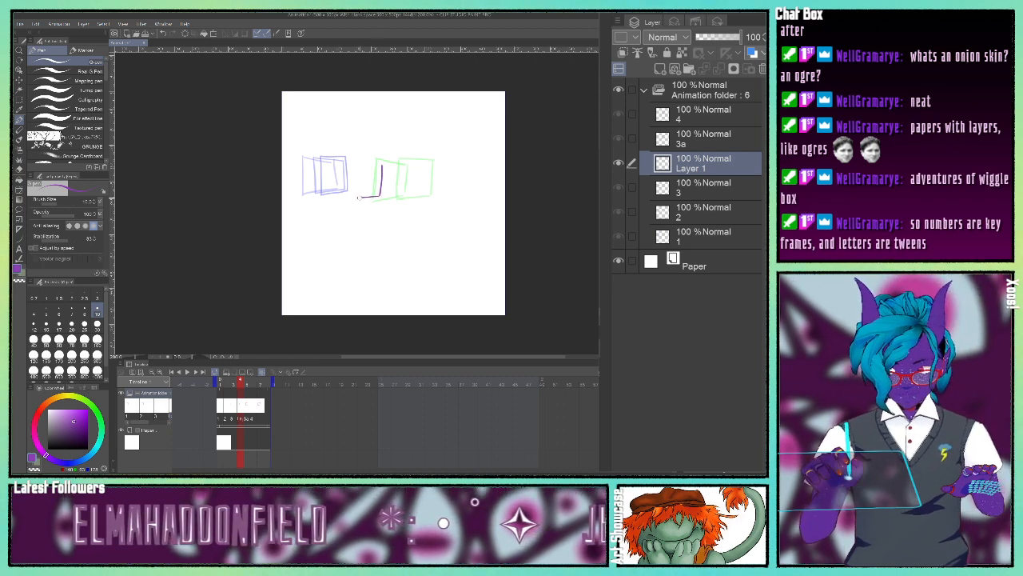
drag(346, 160, 348, 197)
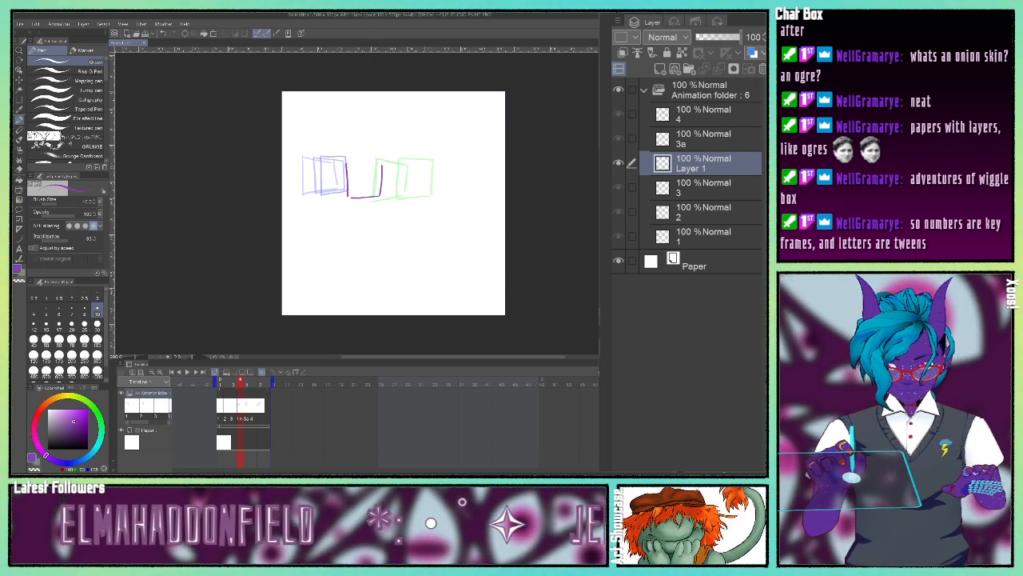
drag(348, 161, 381, 165)
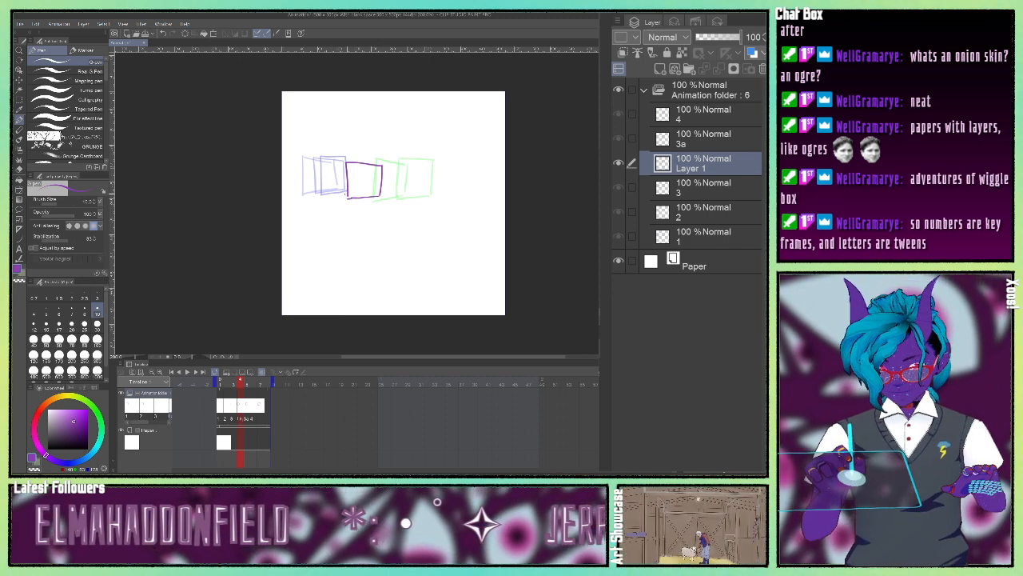
click(187, 372)
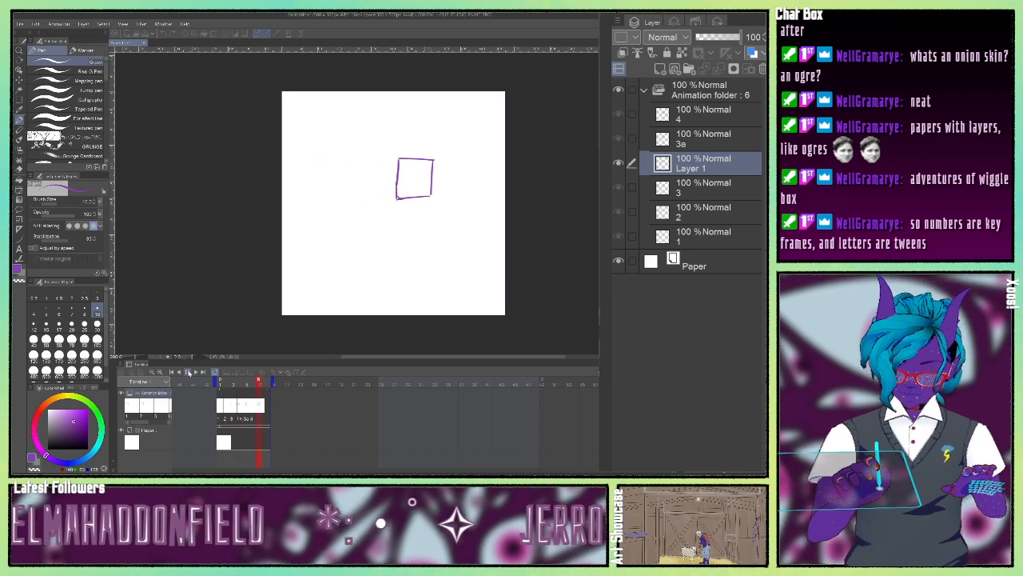
click(188, 373)
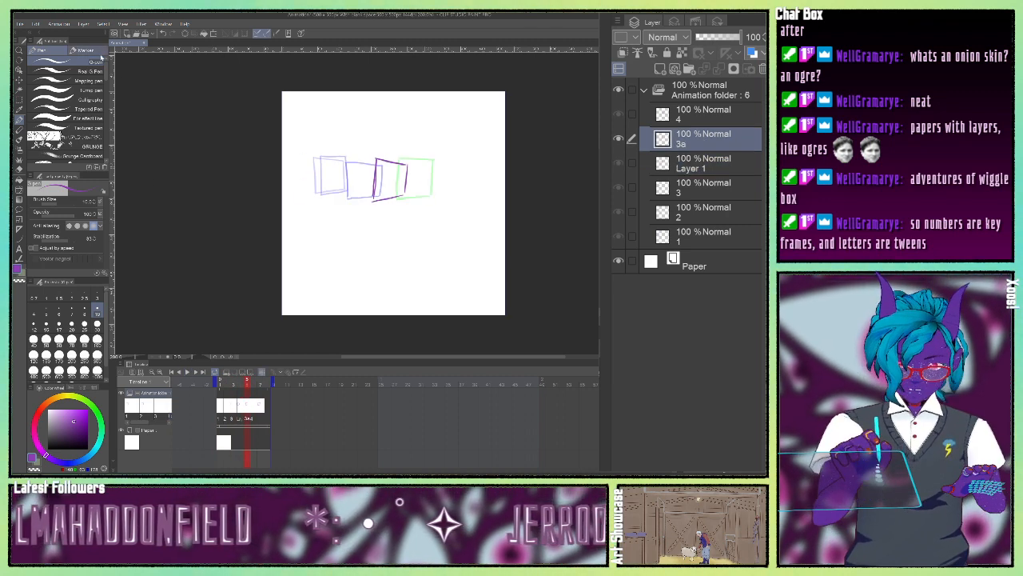
Set the timeline frame rate to 8 and play back the animation at the new speed
click(60, 24)
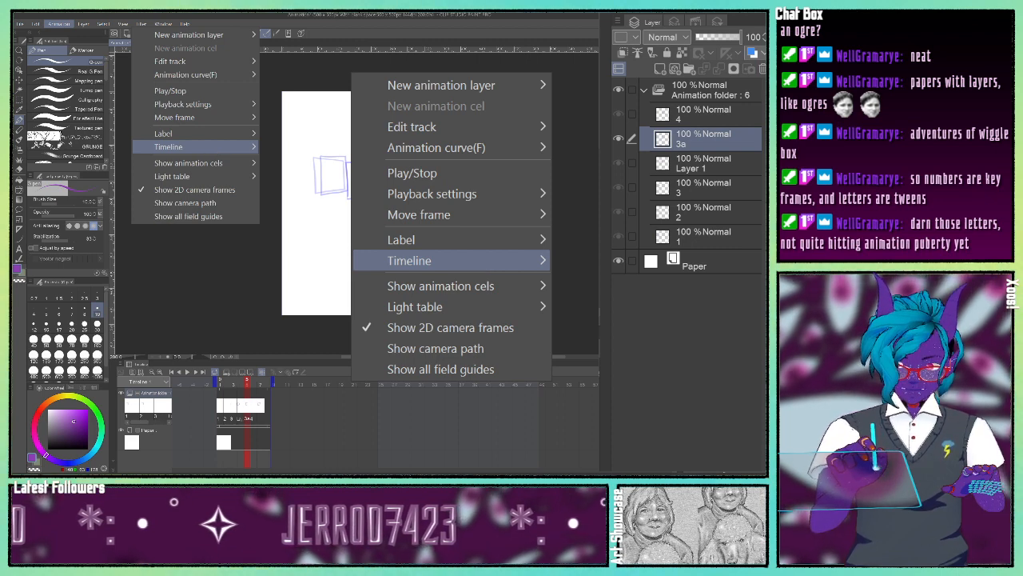
click(195, 203)
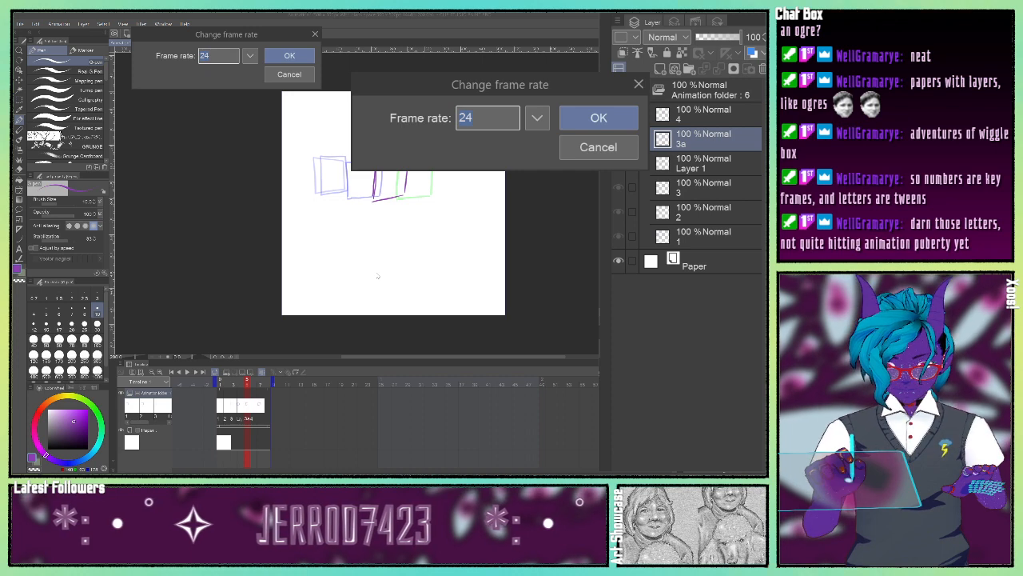
text(1)
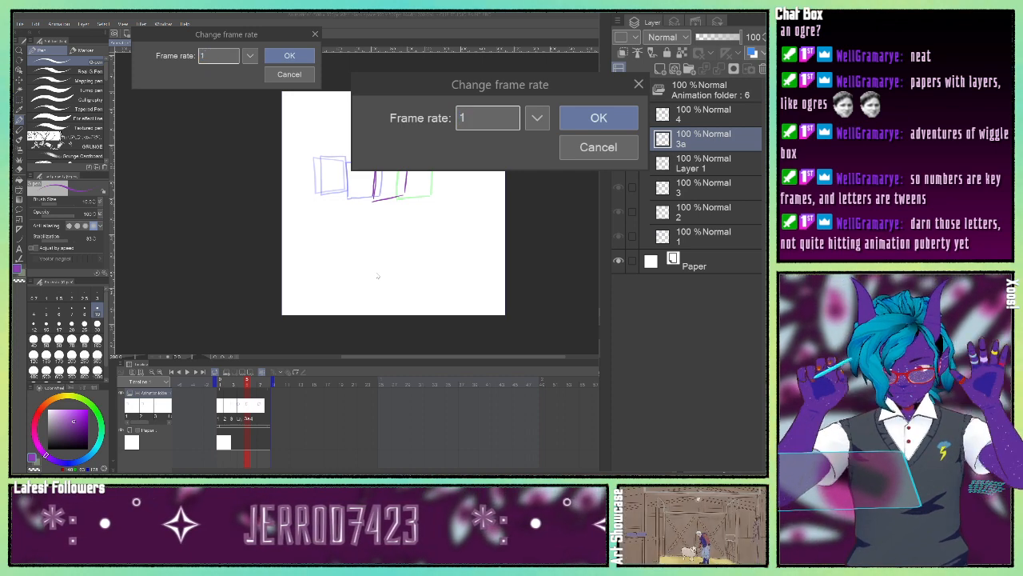
key(BackSpace)
text(8)
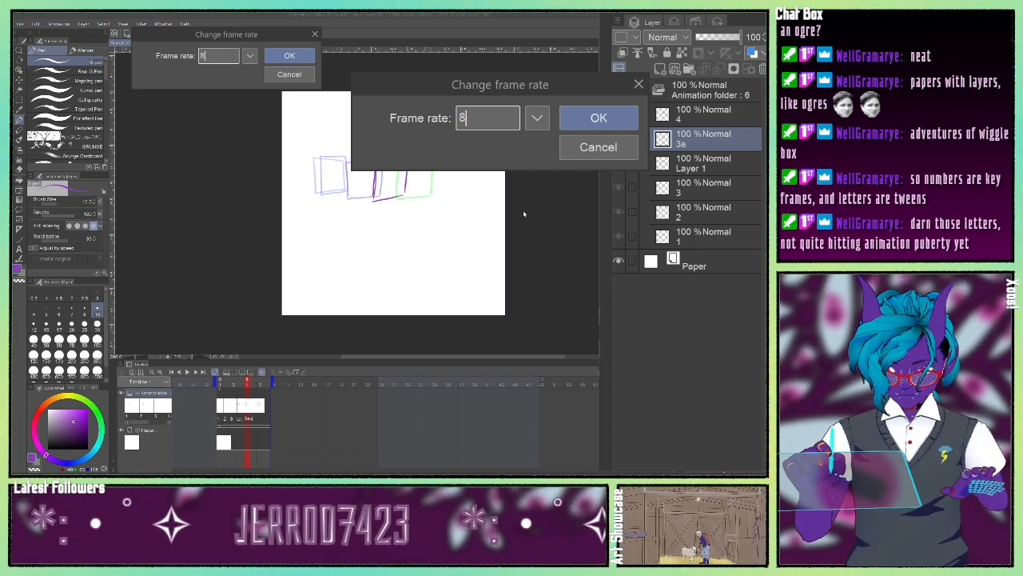
click(289, 56)
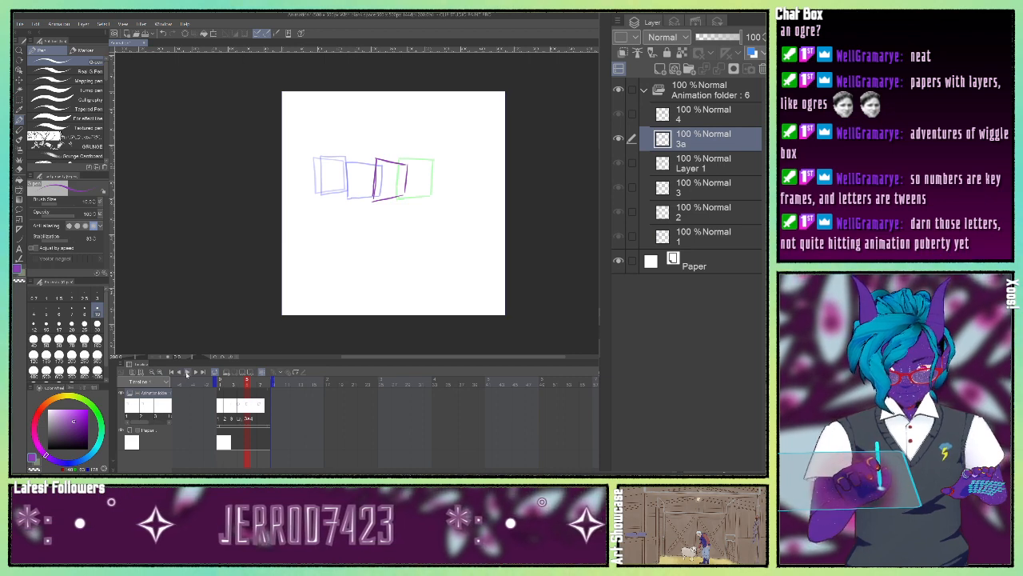
click(187, 373)
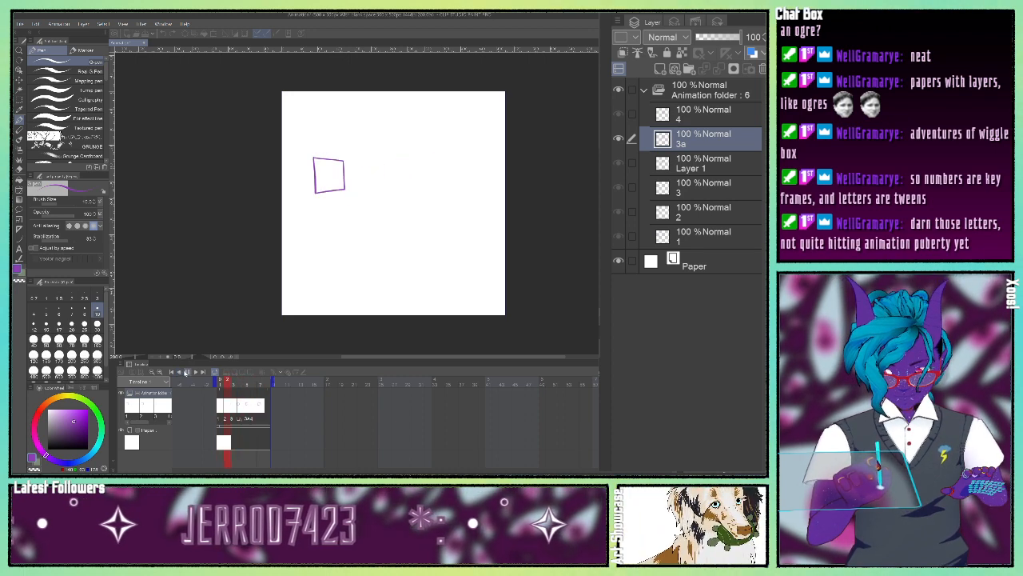
click(187, 372)
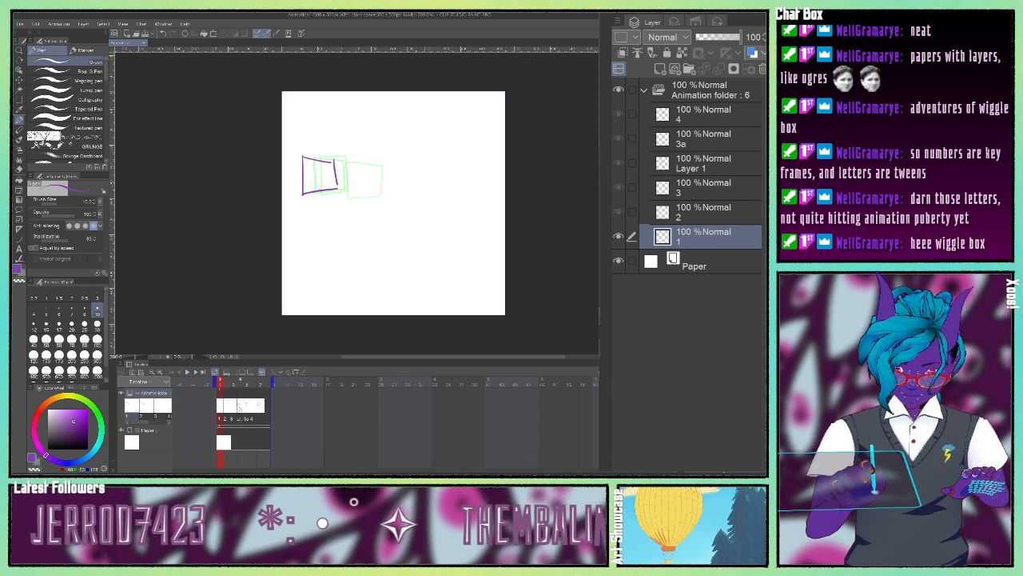
Rename the new in-between cel on frame 4 to 3b and play back the animation
click(238, 404)
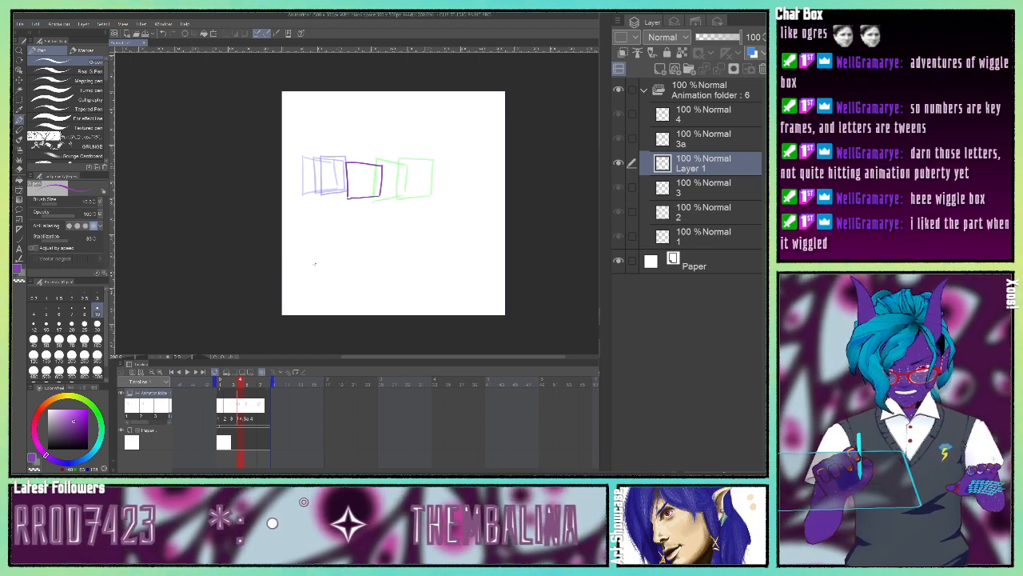
key(Return)
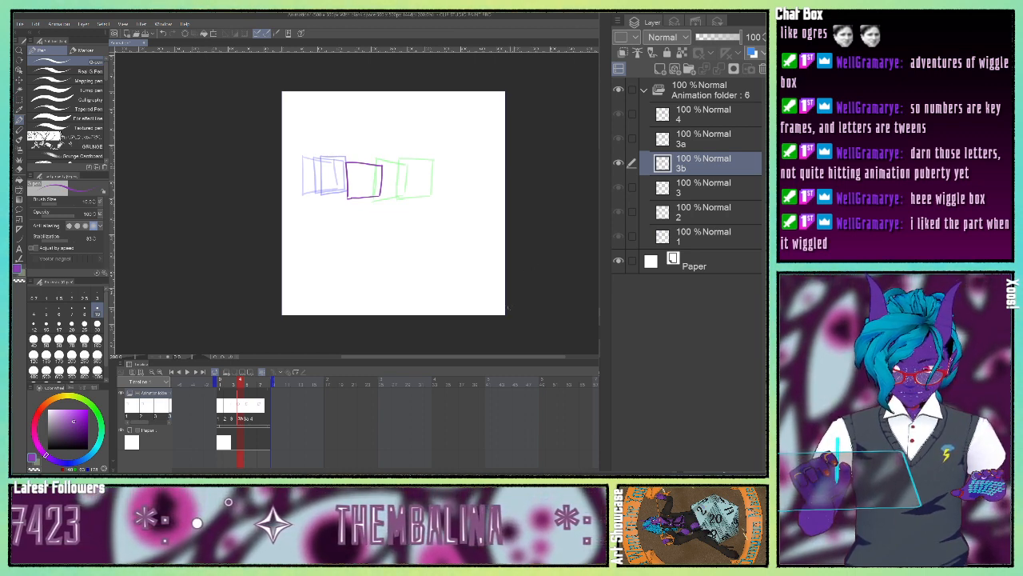
click(186, 372)
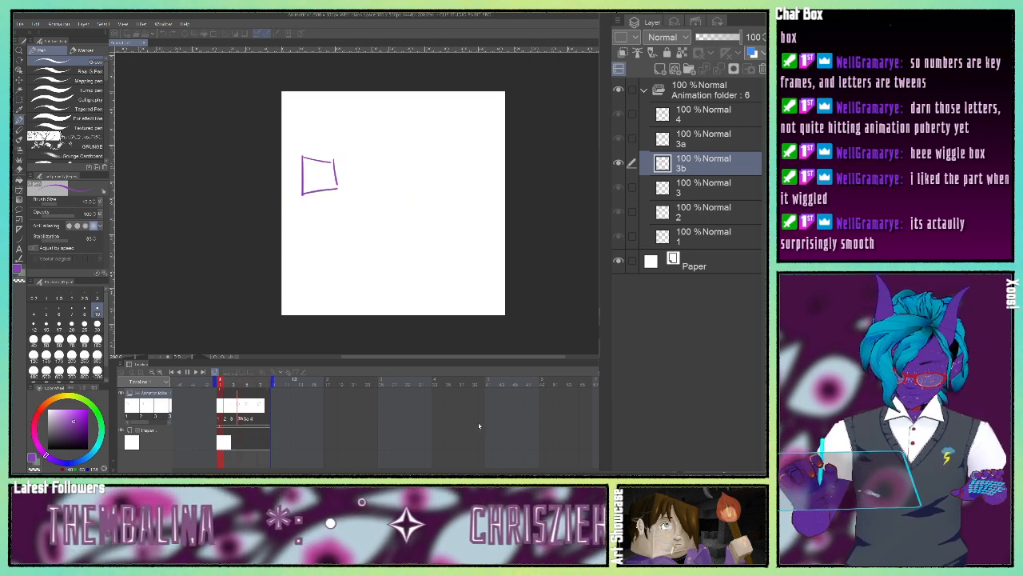
click(189, 372)
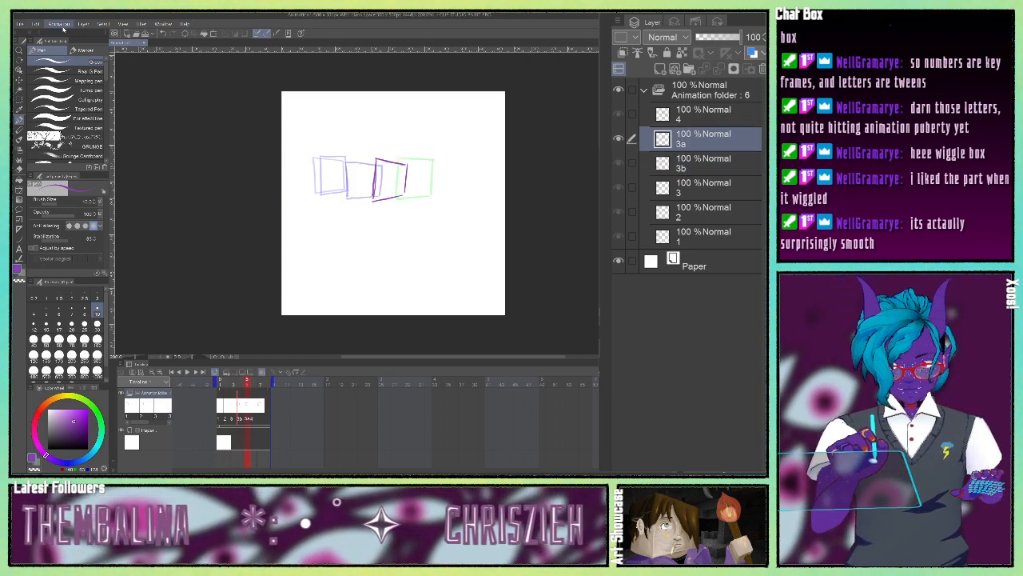
Open the existing blinking-eye animation file and play it back from its first frame
click(20, 23)
click(200, 63)
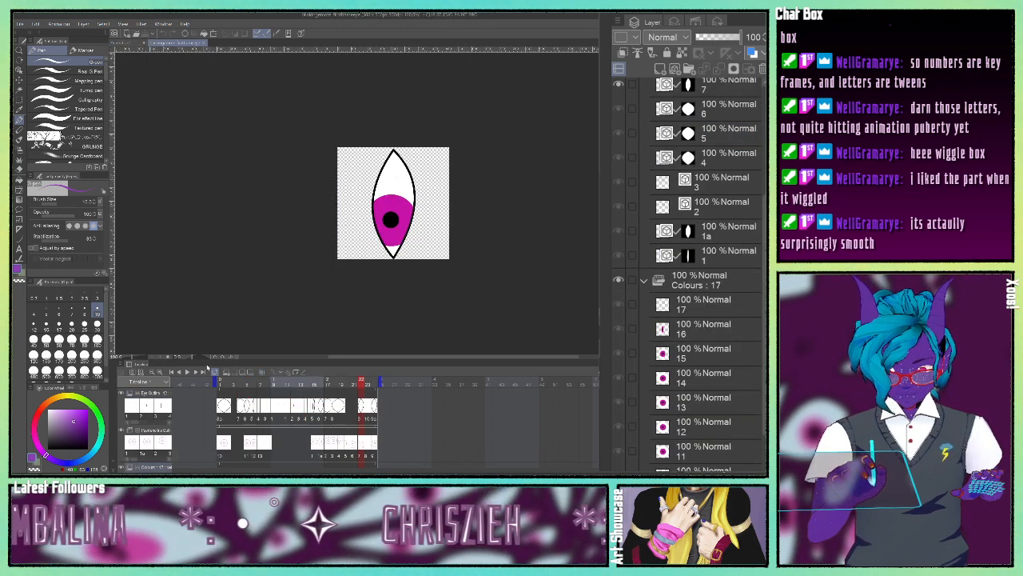
click(171, 372)
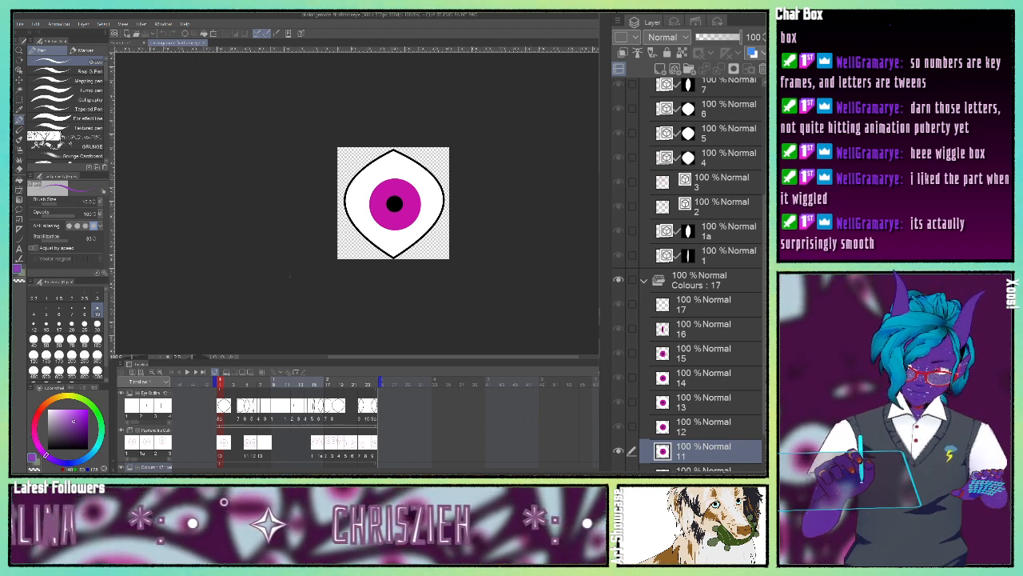
click(189, 372)
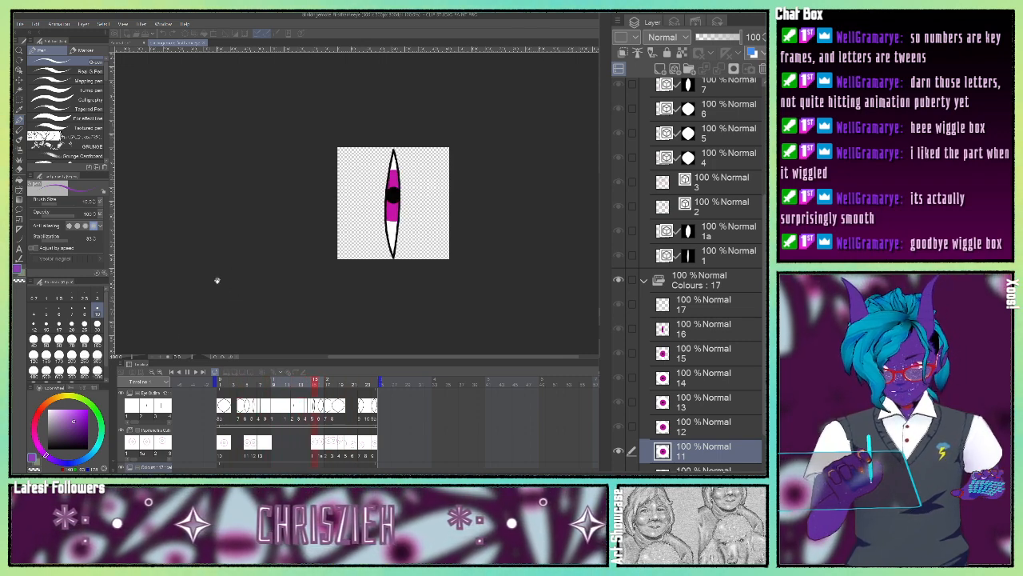
click(186, 371)
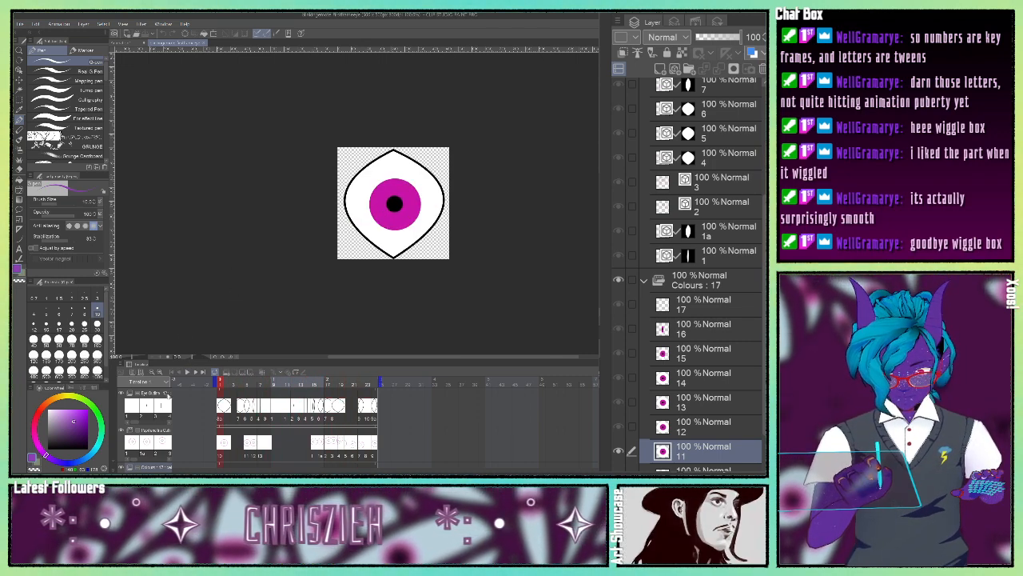
Hide the Colours animation folder and play back the eye animation with only its outline and pupil line art
scroll(121, 432, down, 1)
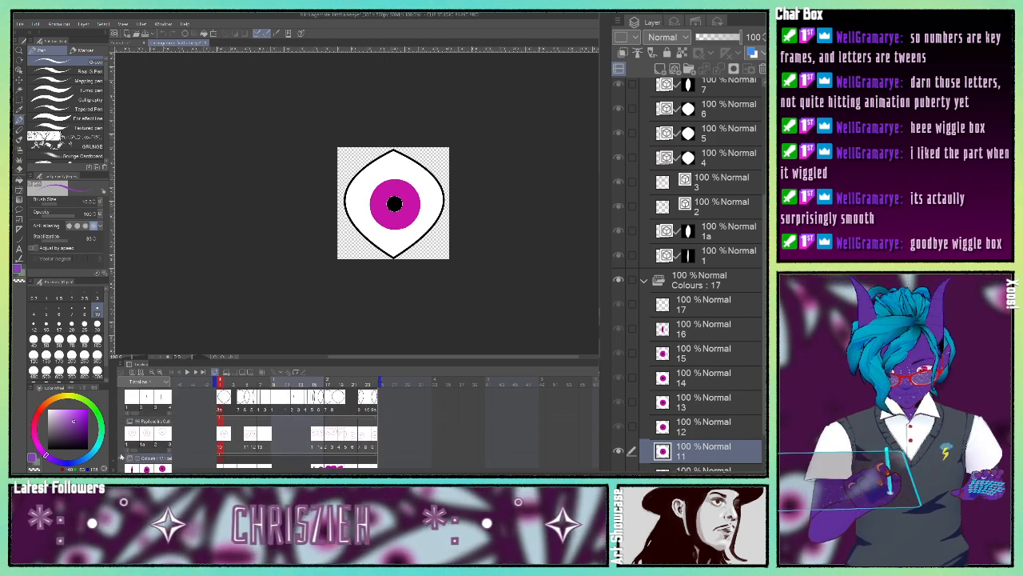
click(121, 461)
scroll(121, 431, up, 2)
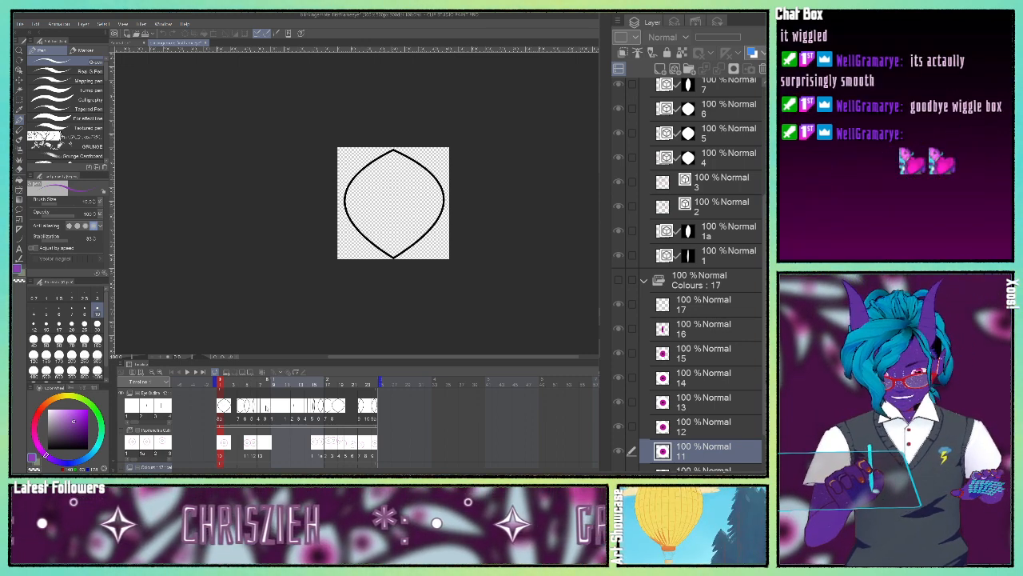
click(188, 374)
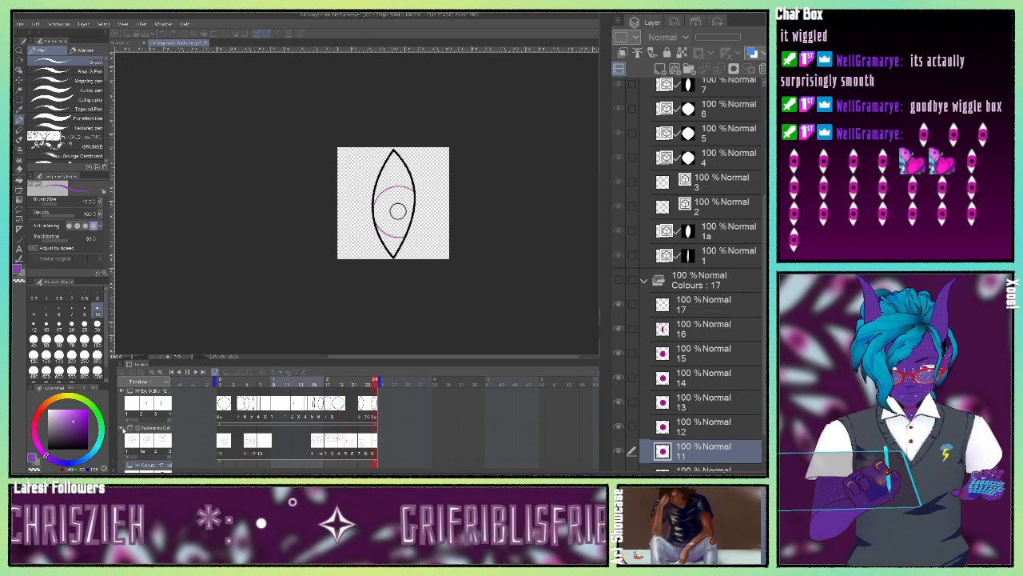
scroll(145, 434, down, 1)
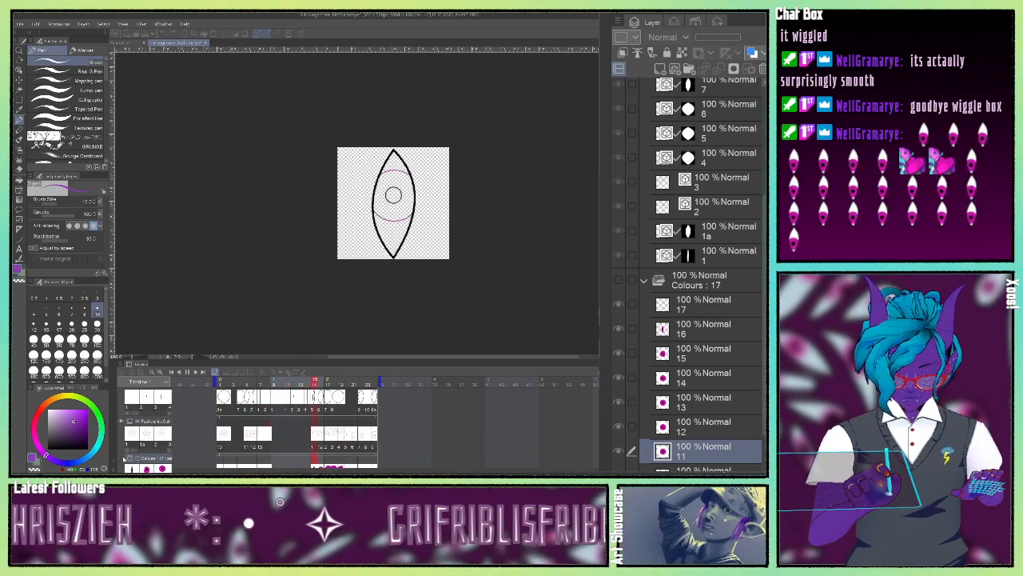
click(122, 459)
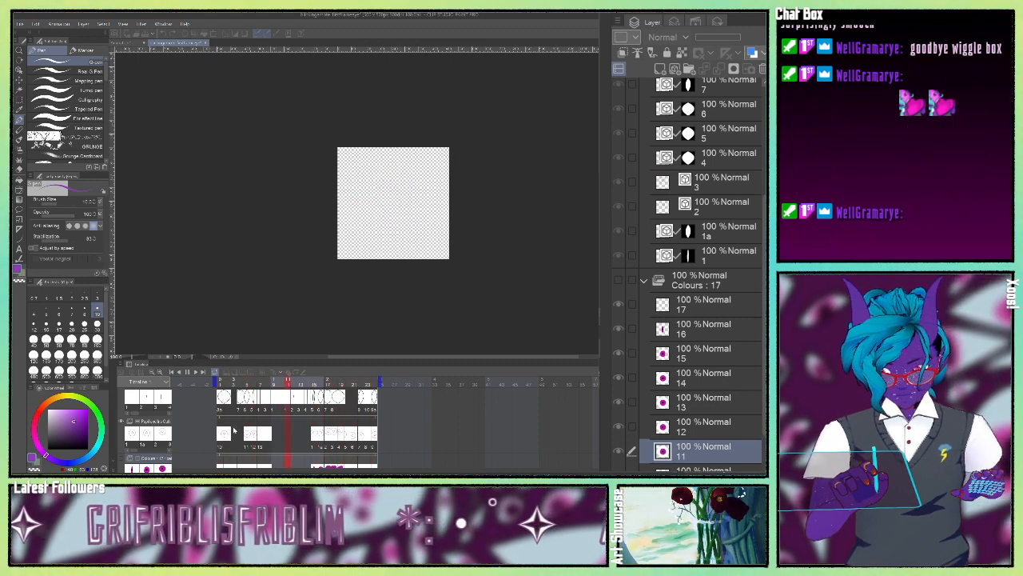
click(187, 371)
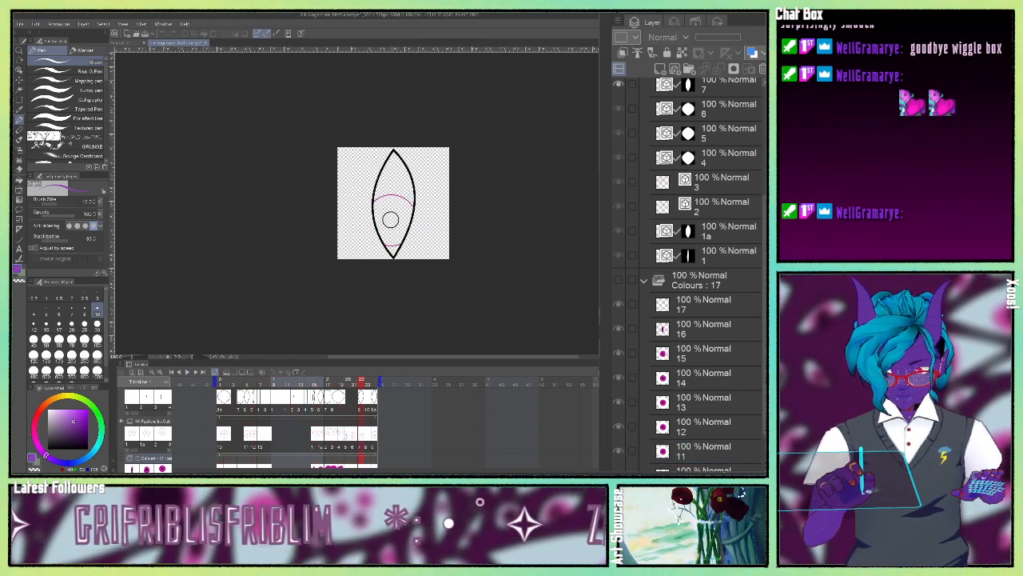
Display cel 4 of the pupil and iris track to examine the stretched iris in the open eye
click(336, 434)
click(343, 434)
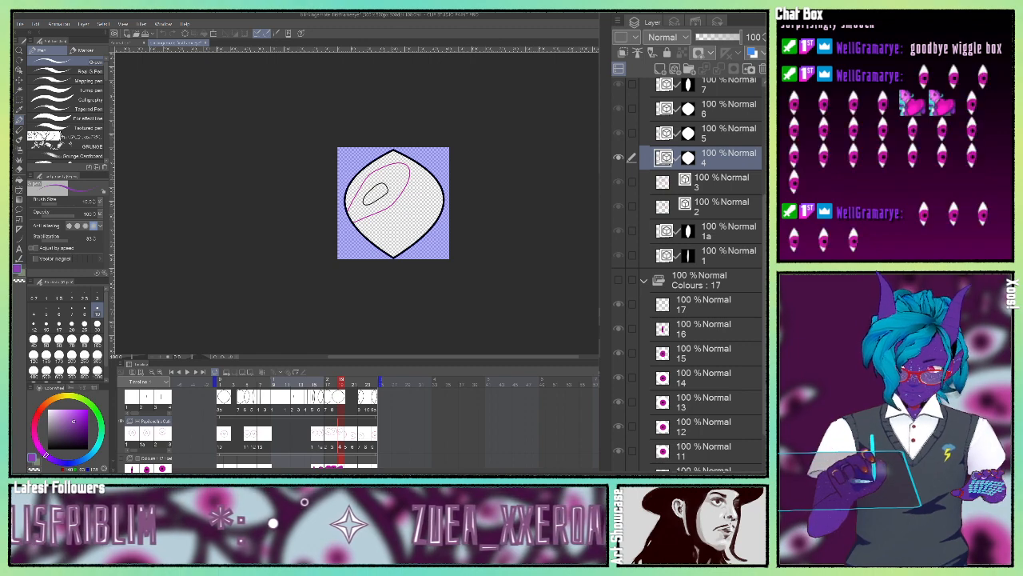
Show the Colours folder again and close the blinking-eye file, keeping the many-eyes animation open
scroll(200, 440, down, 1)
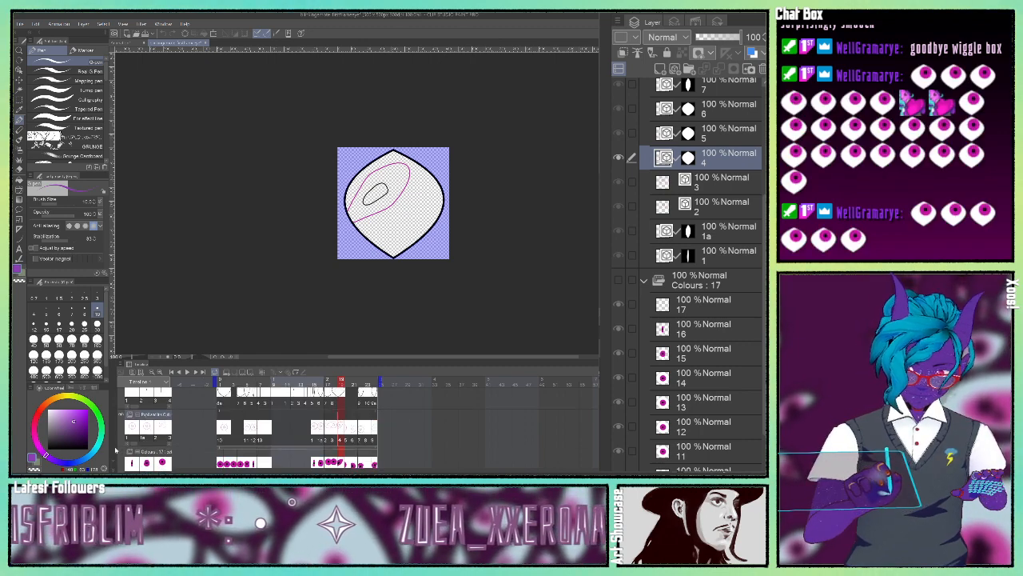
click(121, 452)
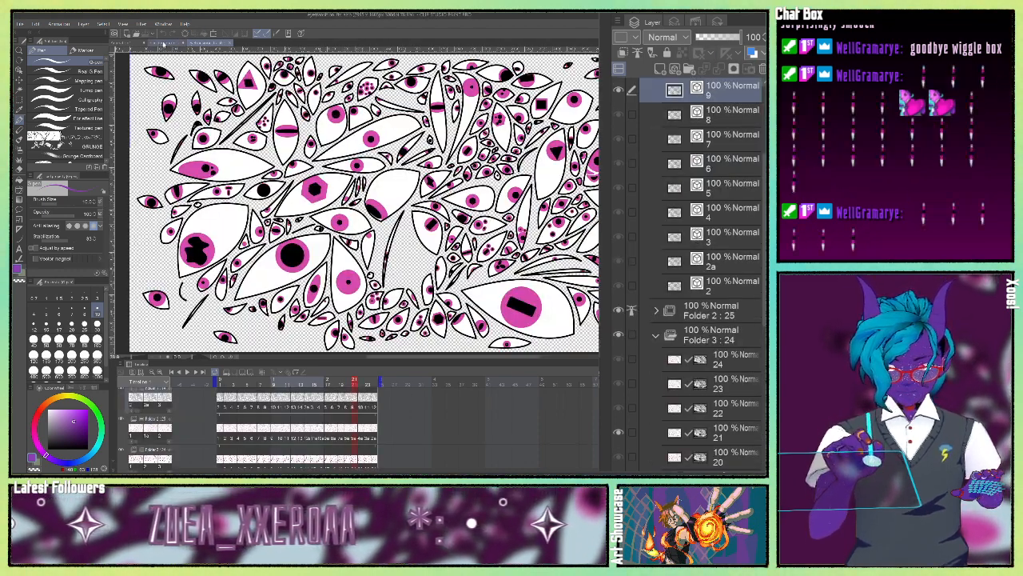
click(163, 44)
click(205, 44)
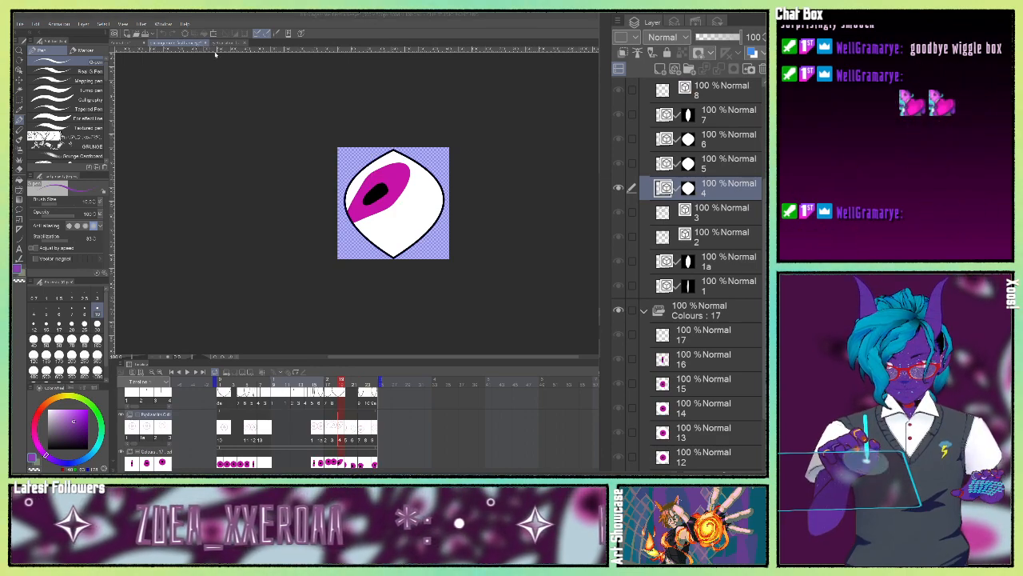
click(612, 159)
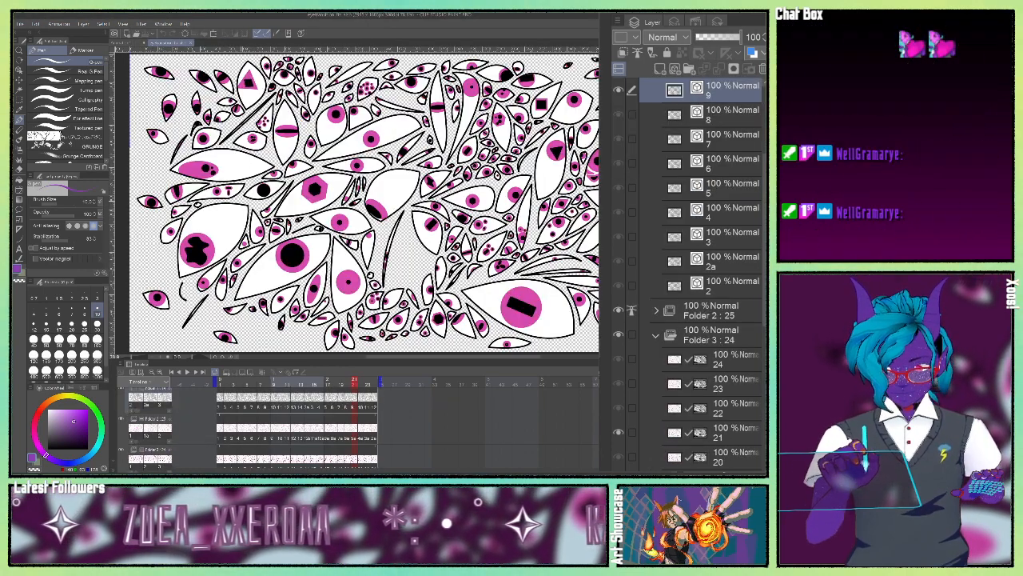
Play the many-eyes animation from its first frame, review the animation commands including the playback settings, and play it again
click(171, 373)
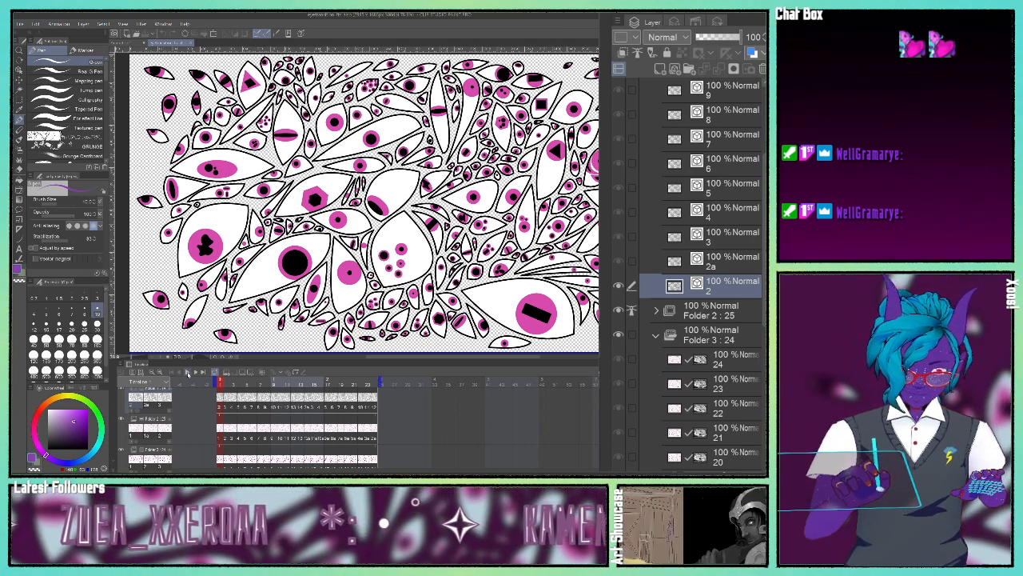
click(187, 371)
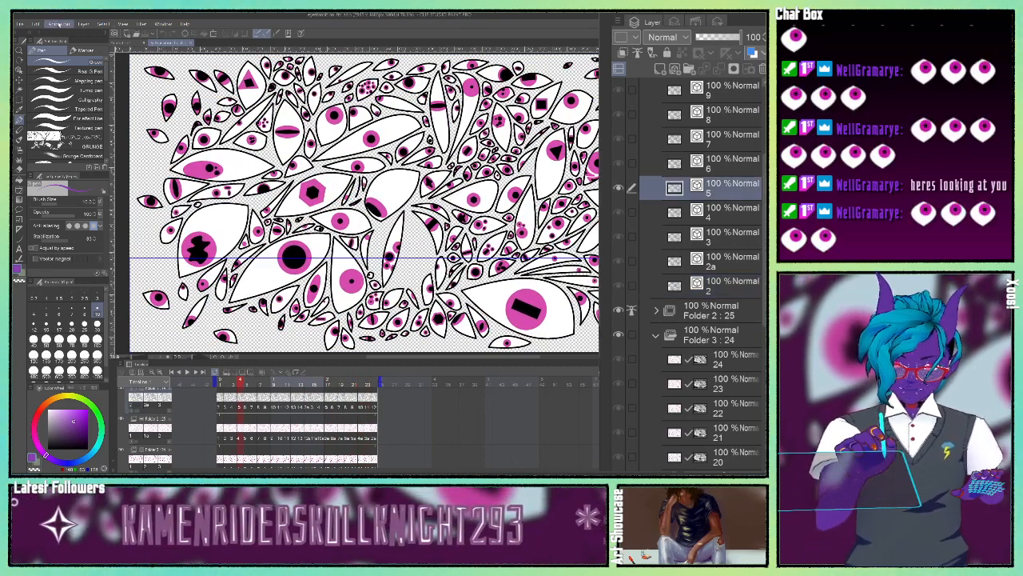
click(59, 24)
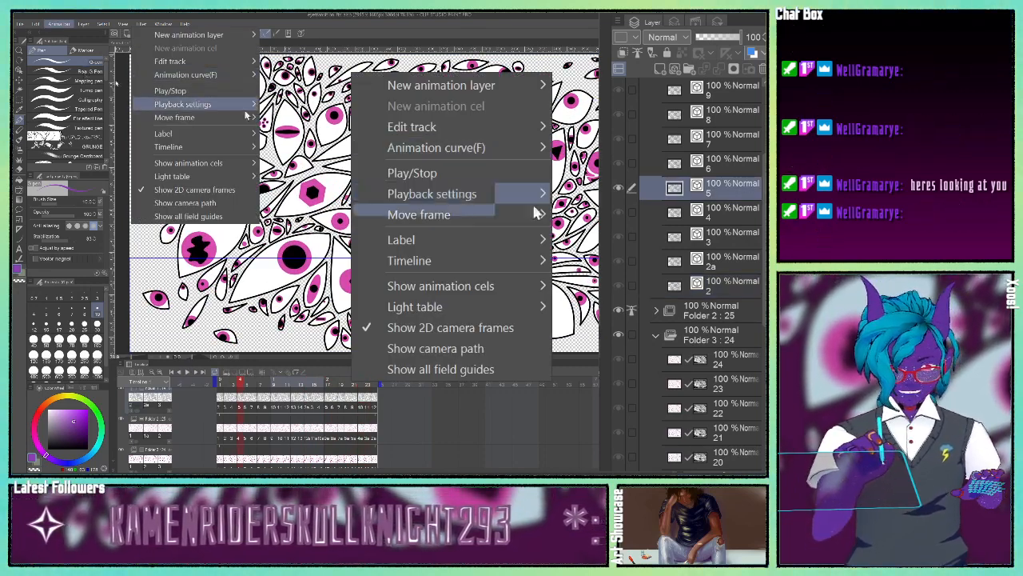
key(Escape)
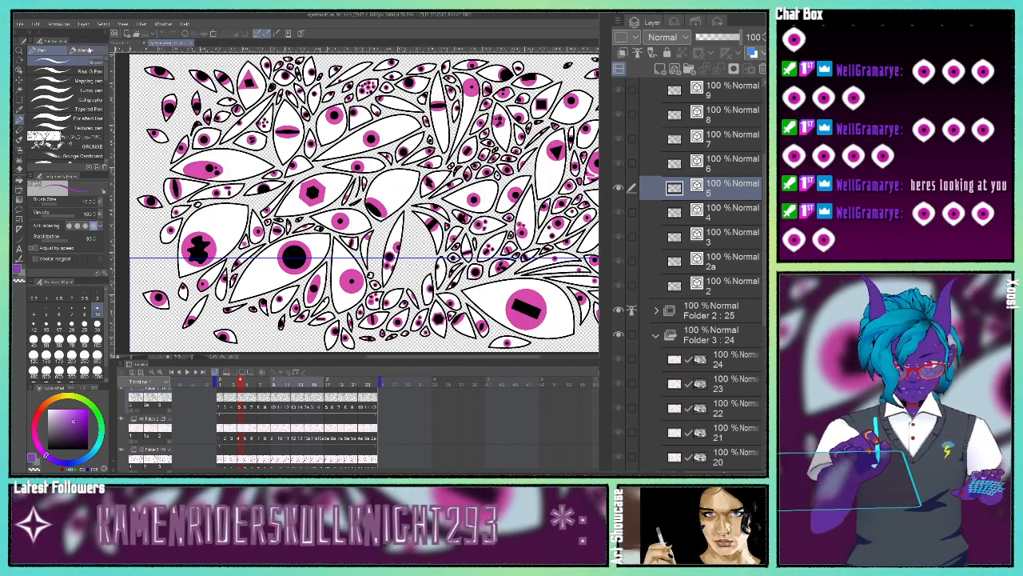
click(59, 24)
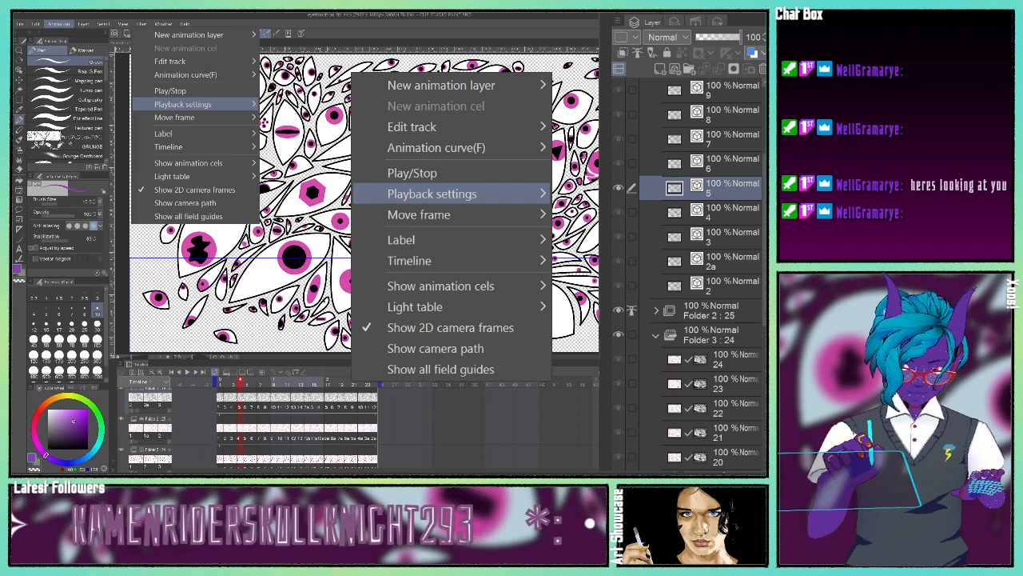
click(464, 367)
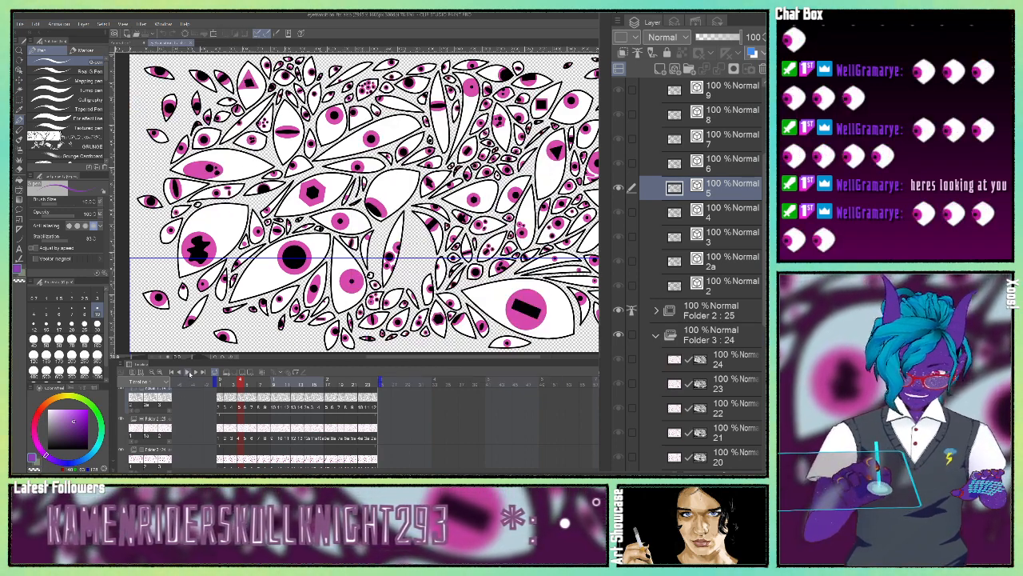
click(189, 373)
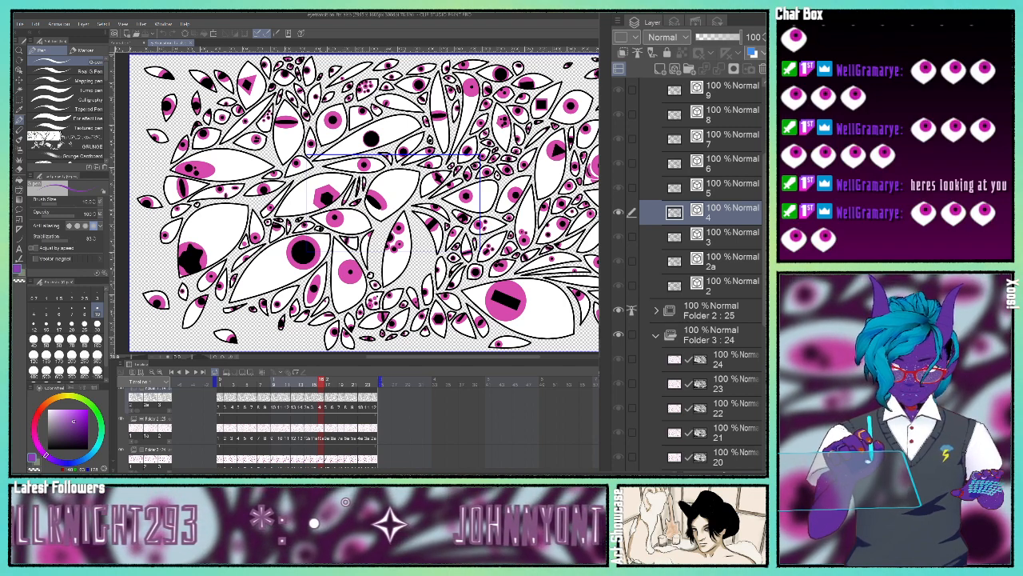
Select the Camera 1 folder and collapse its timeline track so that only the camera keyframes are listed
click(59, 24)
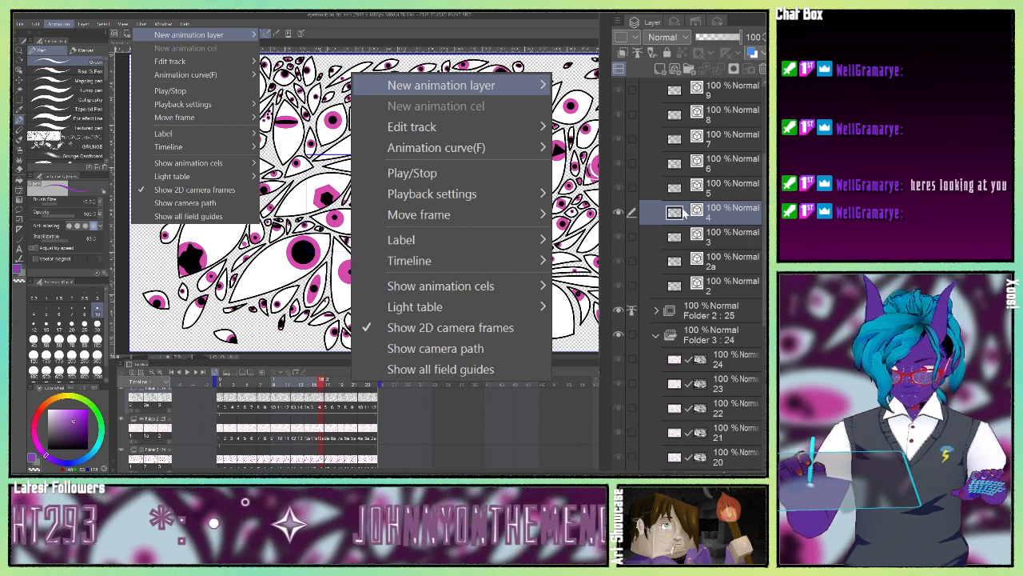
key(Escape)
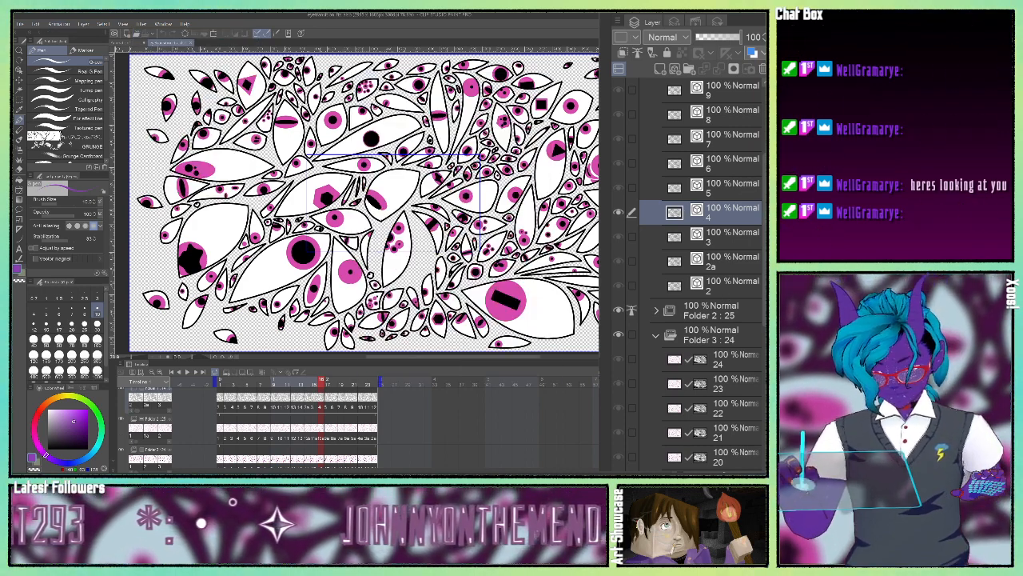
scroll(703, 240, up, 5)
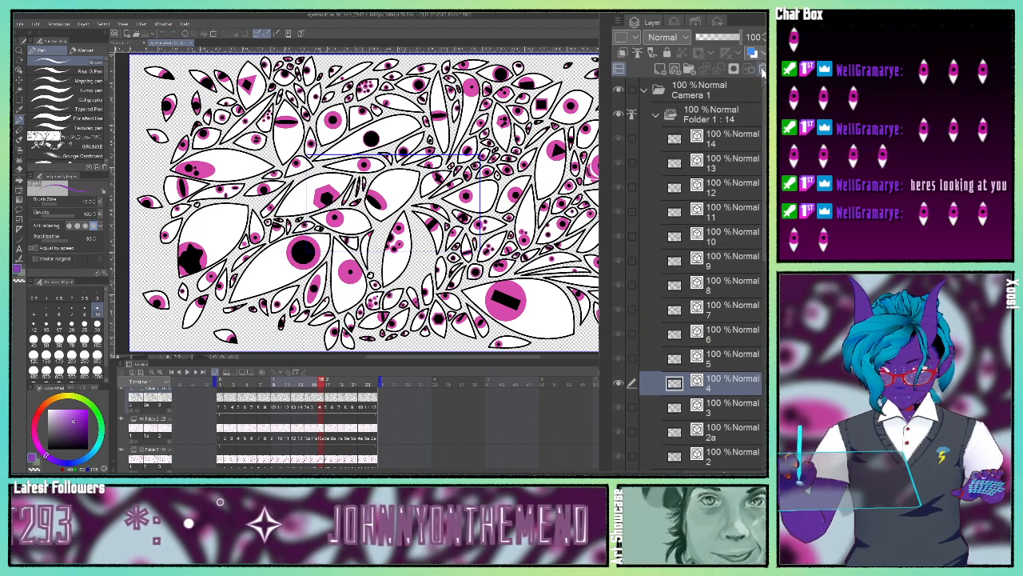
click(728, 85)
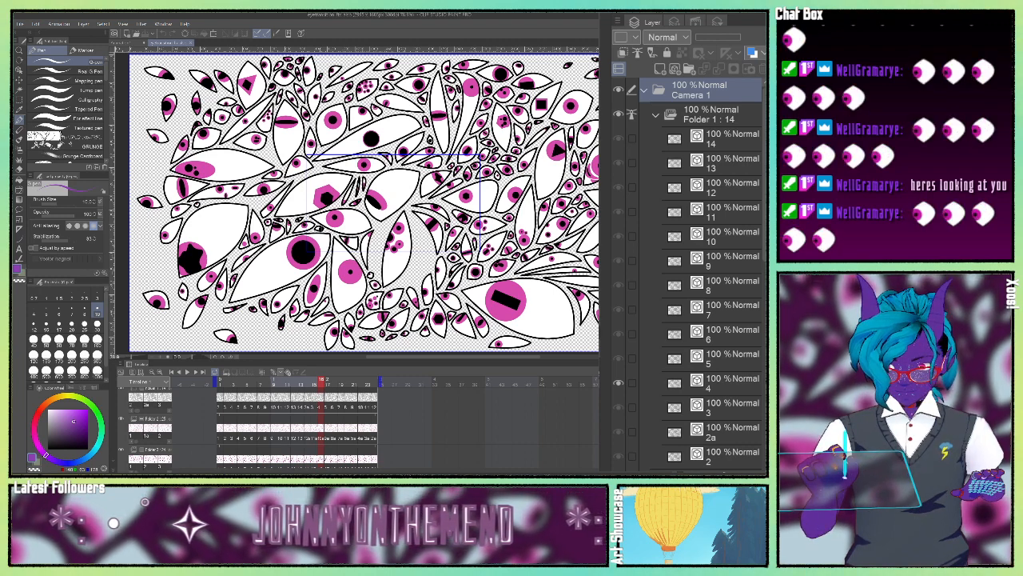
scroll(170, 413, up, 2)
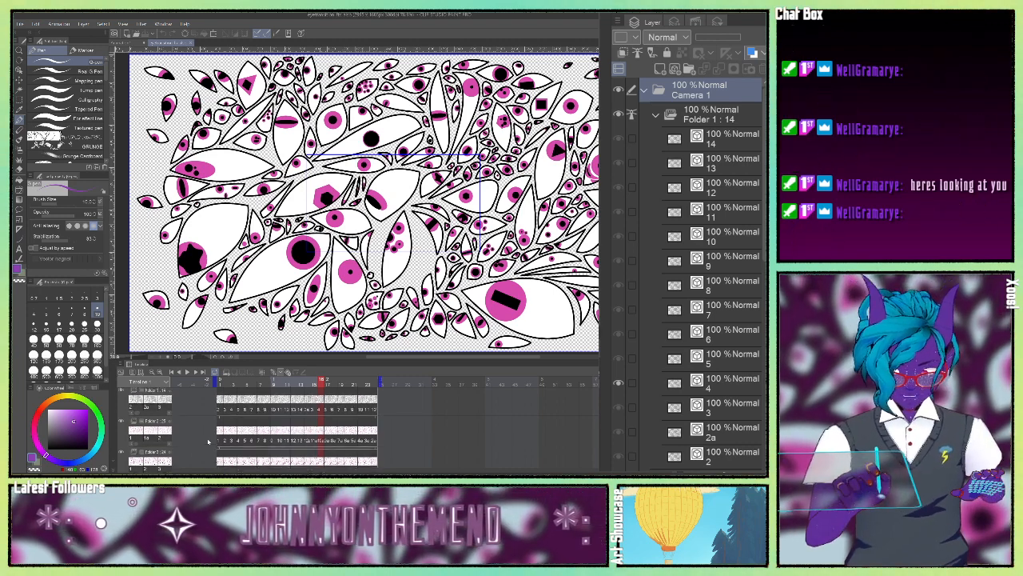
scroll(171, 413, up, 1)
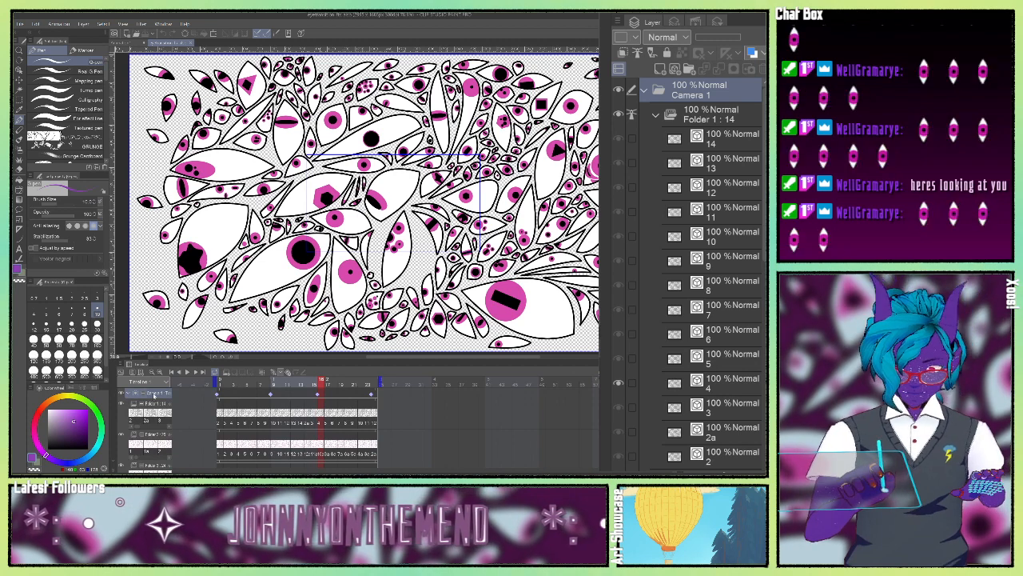
click(129, 393)
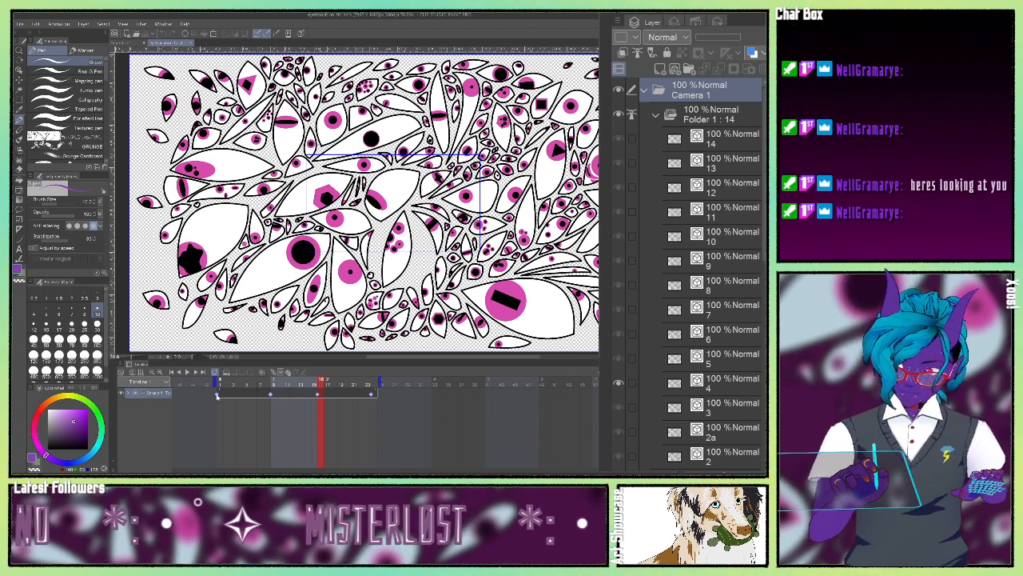
Check the camera framing at Camera 1's first and last keyframes and play back the camera movement
click(216, 396)
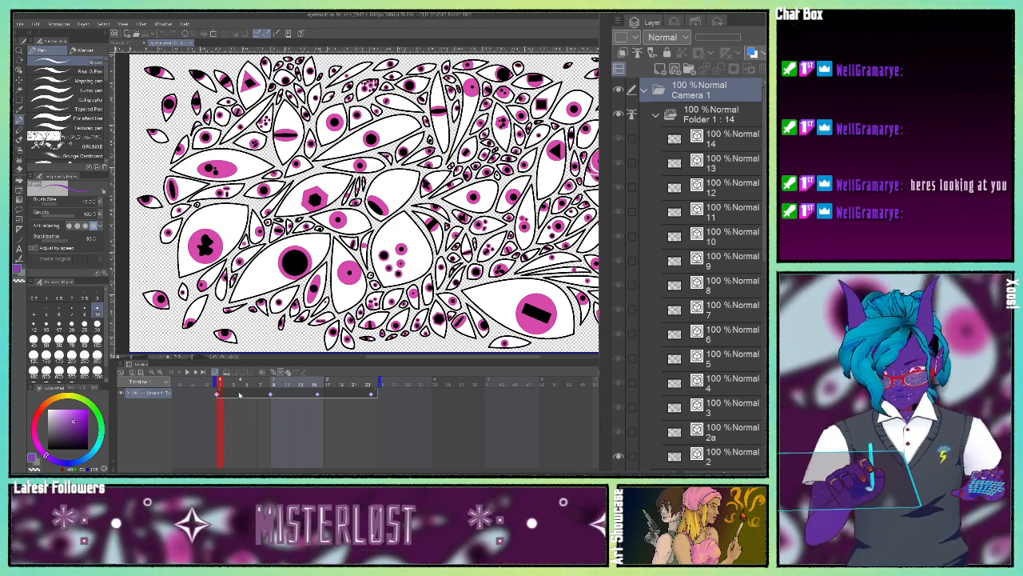
click(371, 395)
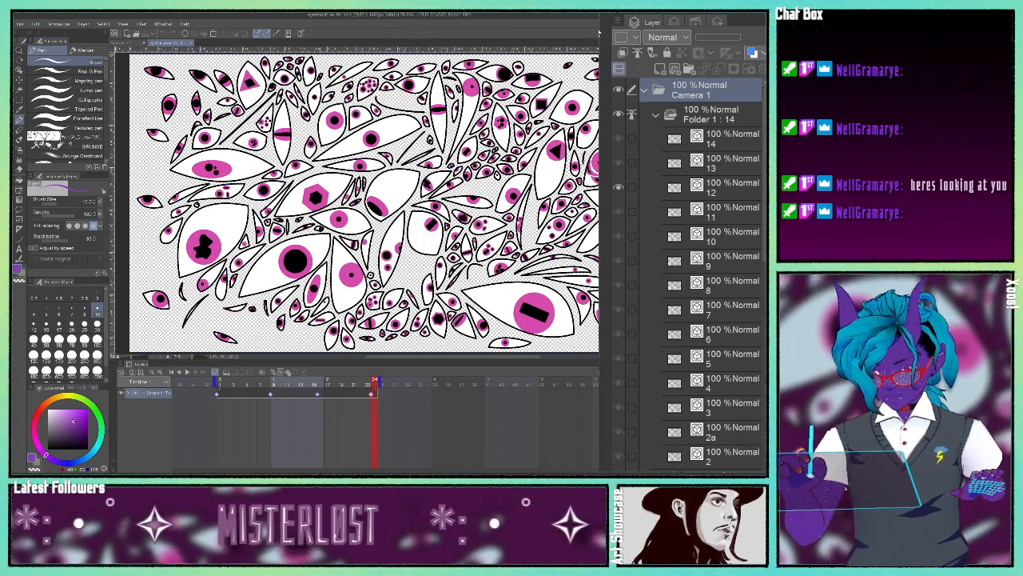
scroll(364, 203, up, 4)
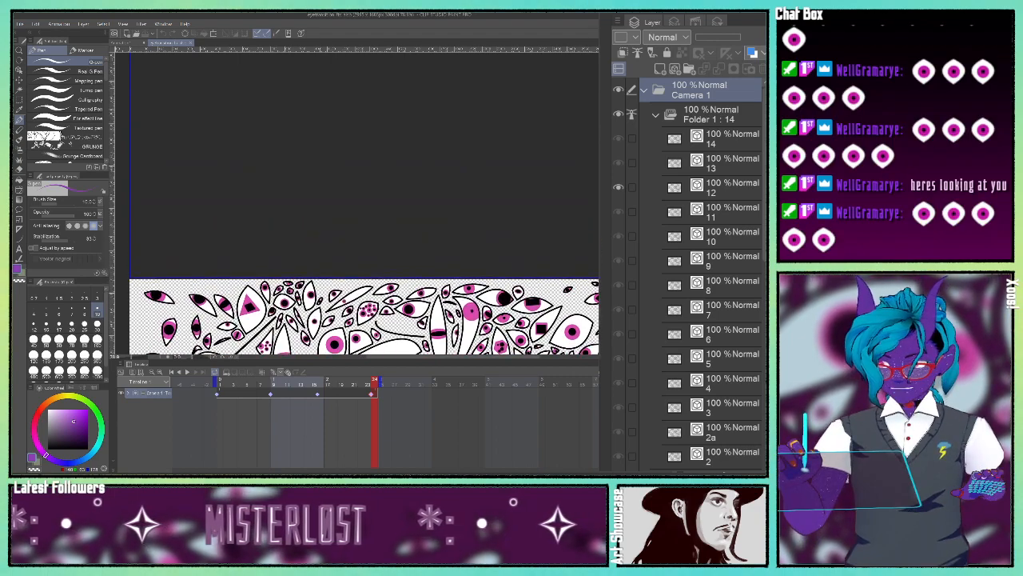
scroll(364, 204, down, 5)
scroll(365, 204, up, 2)
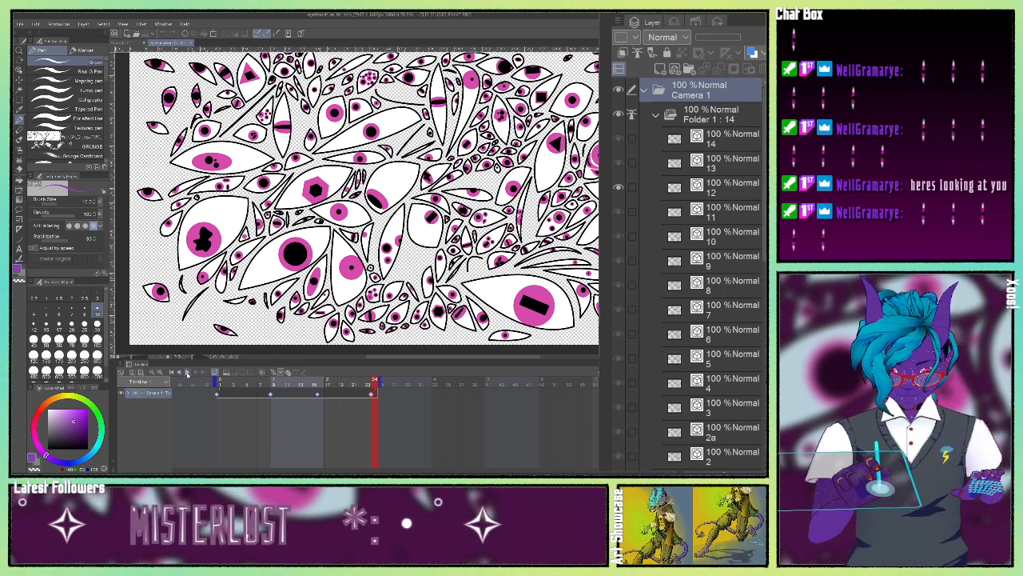
click(186, 373)
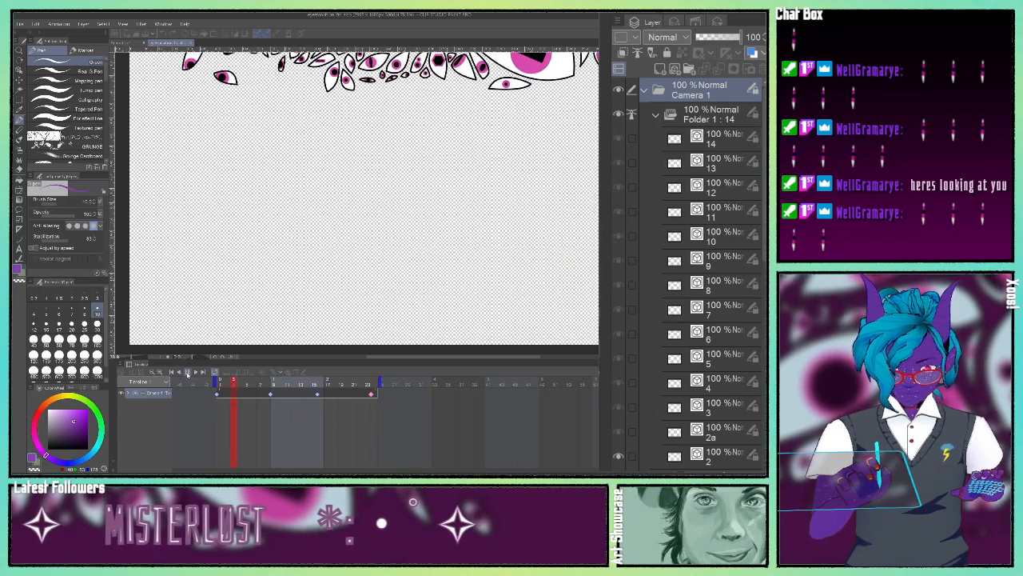
click(186, 373)
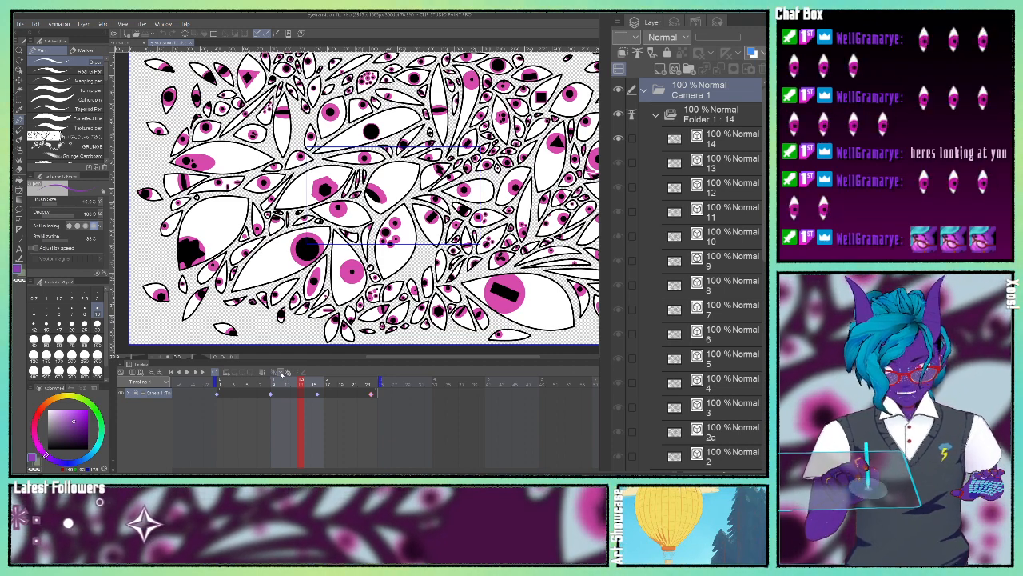
Review the Hold, Linear and Smooth keyframe interpolation options and examine Camera 1's curves in an enlarged graph editor
click(281, 373)
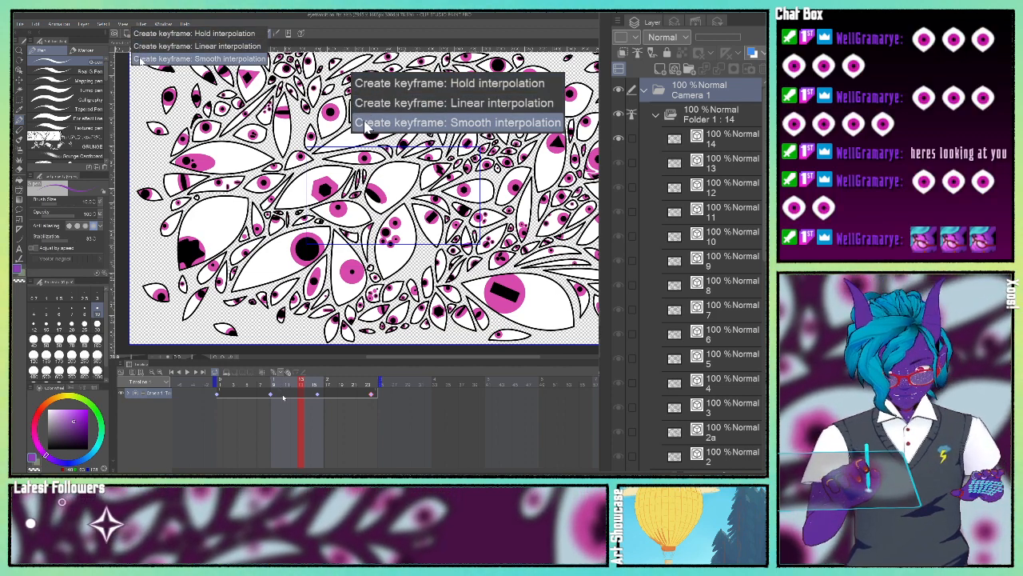
click(397, 425)
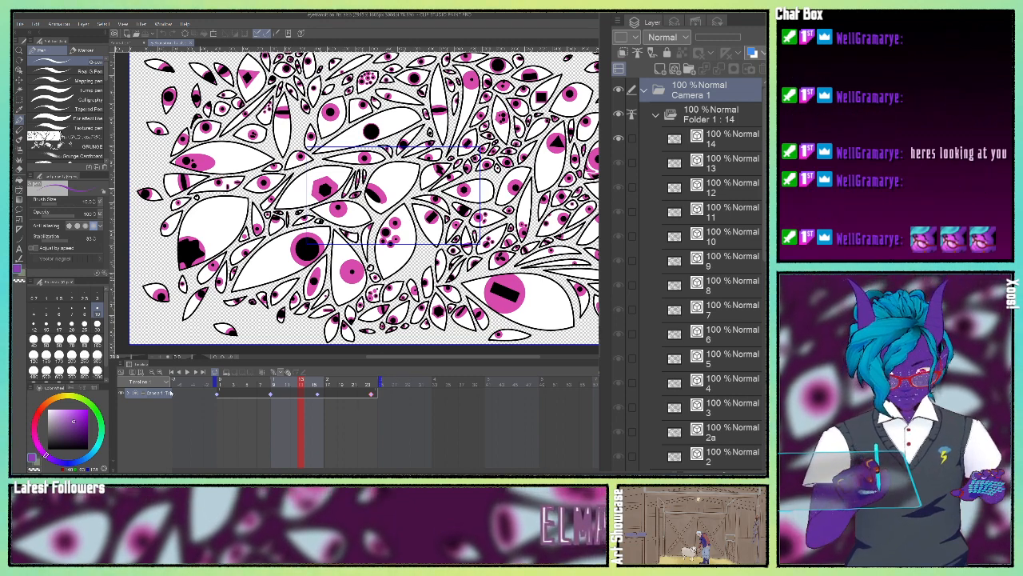
click(120, 373)
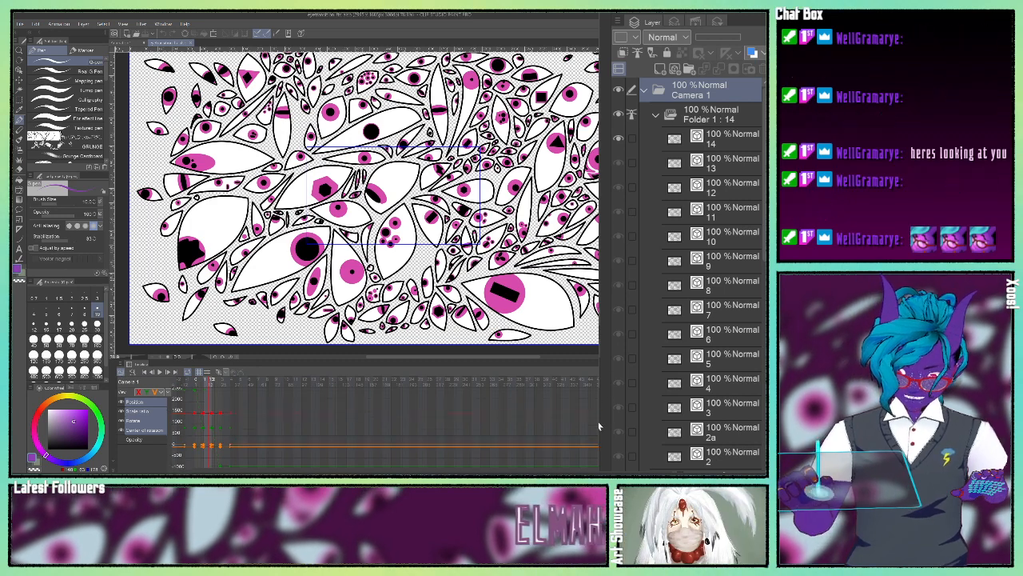
drag(598, 426, 599, 433)
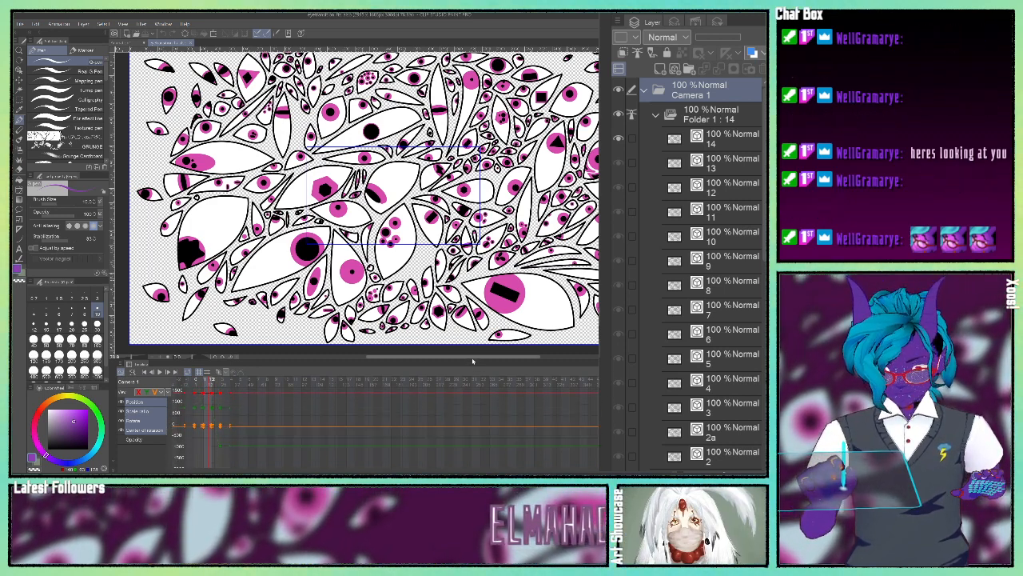
drag(471, 359, 451, 268)
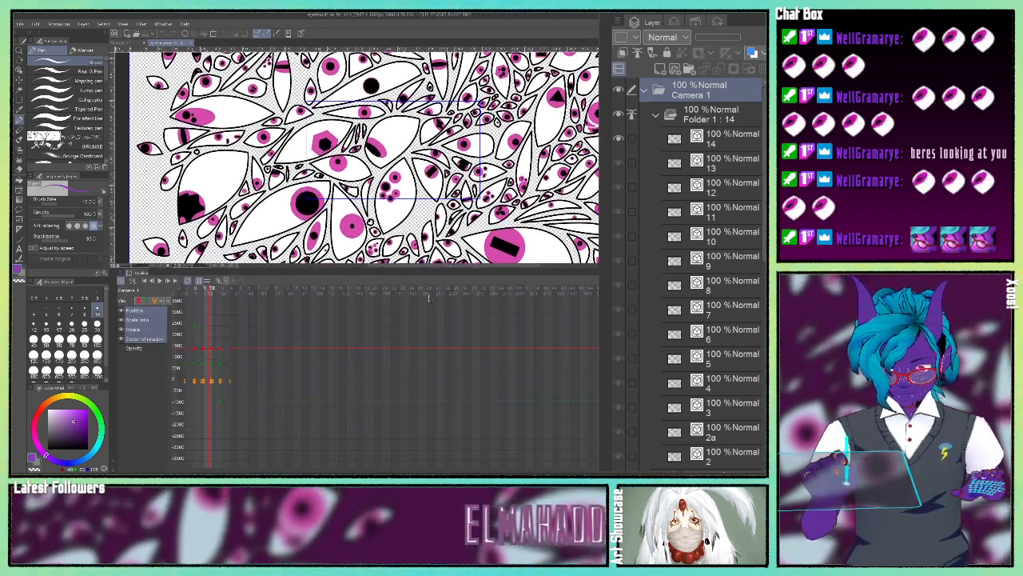
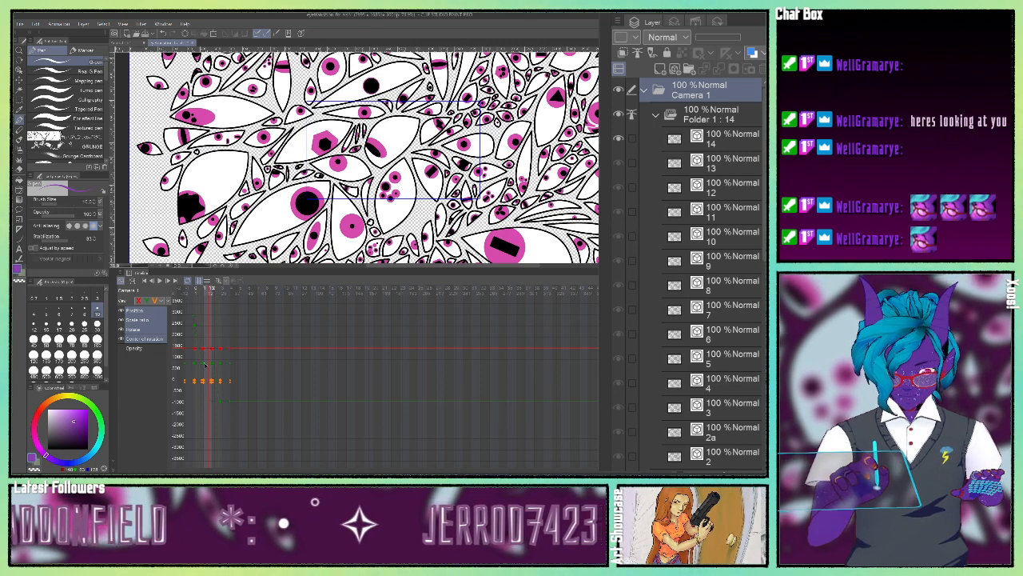
drag(198, 368, 205, 358)
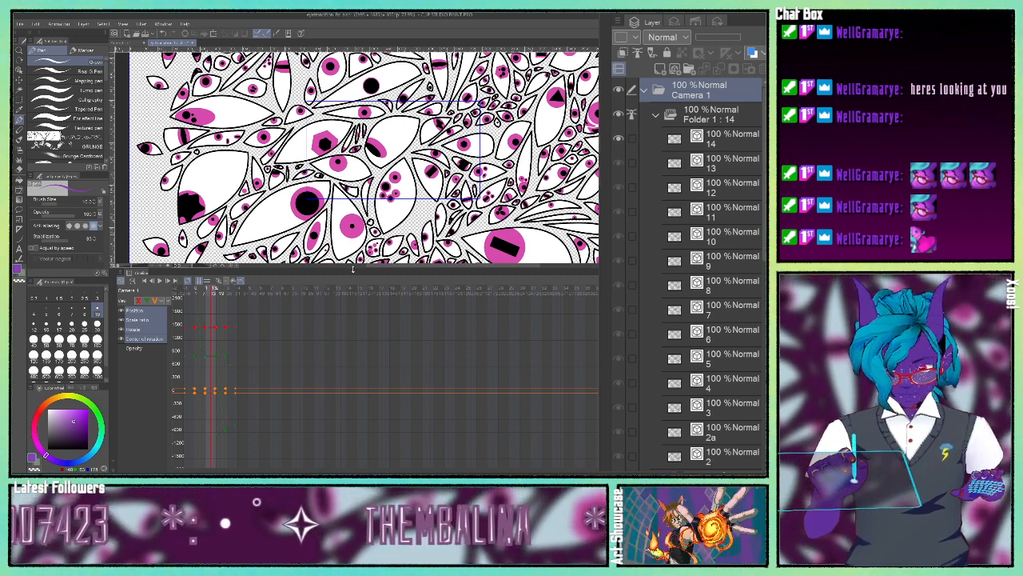
Reduce the height of the timeline area and return from the graph editor to Camera 1's keyframe track
drag(347, 269, 348, 350)
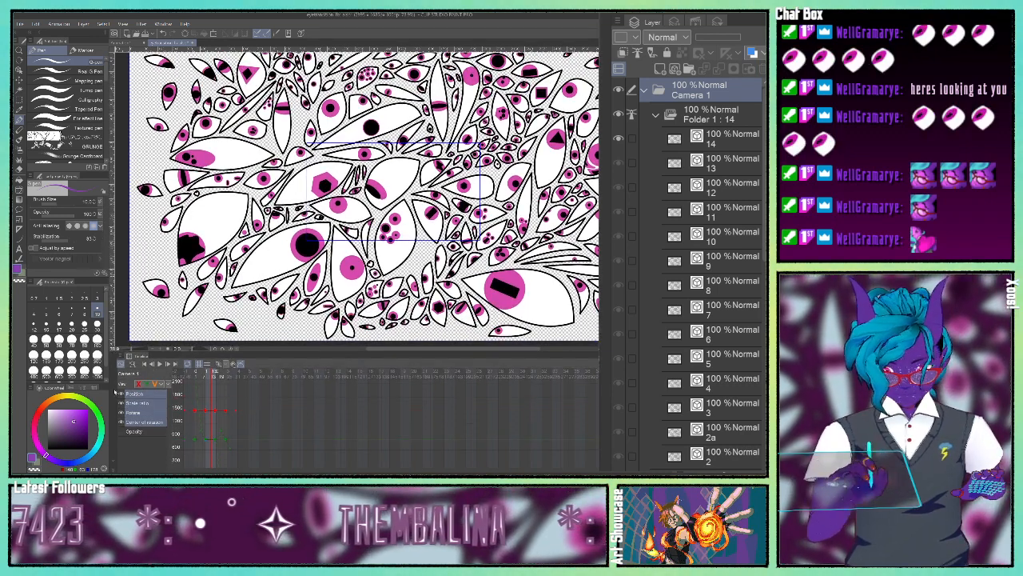
click(124, 365)
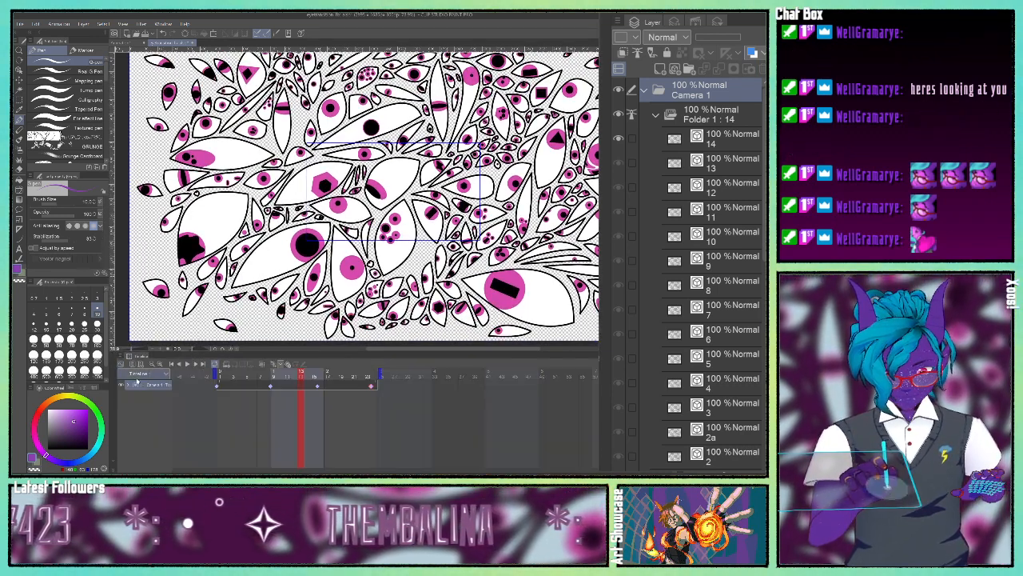
click(145, 375)
click(148, 374)
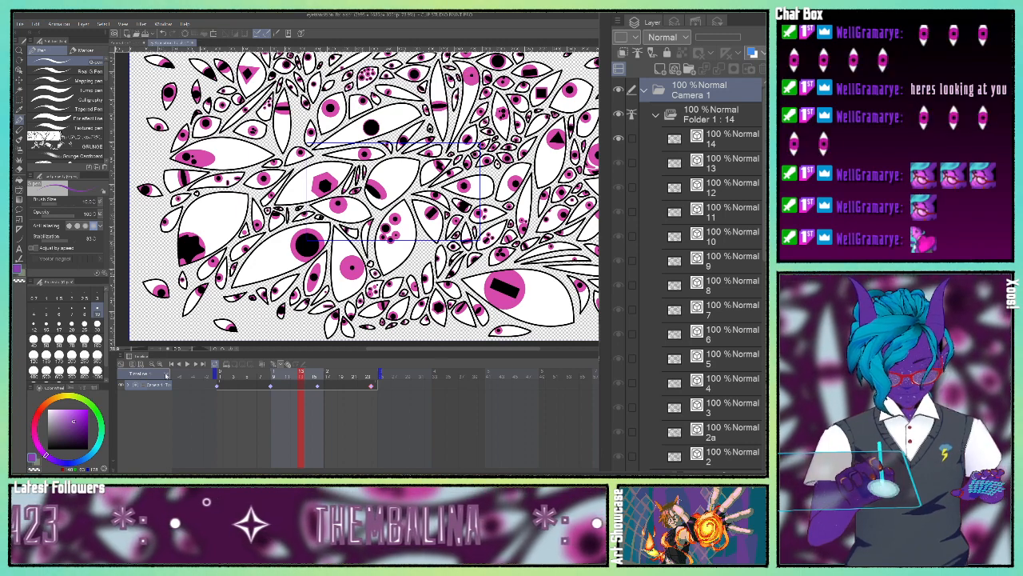
click(165, 375)
click(450, 83)
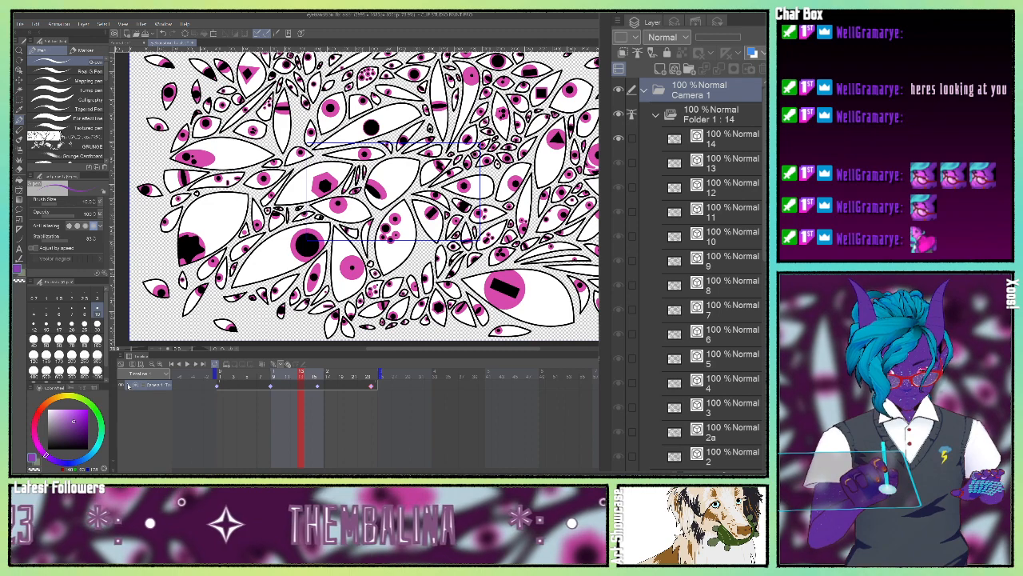
Expand Camera 1's timeline track and select the audio track listed beneath Camera 2's keyframes
click(129, 385)
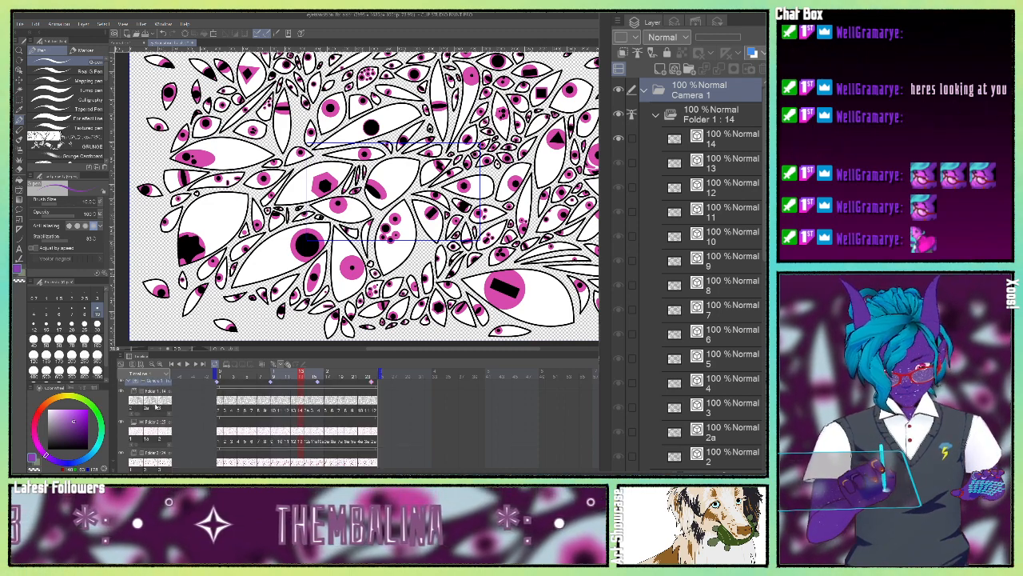
scroll(144, 396, down, 1)
click(160, 400)
scroll(144, 432, down, 2)
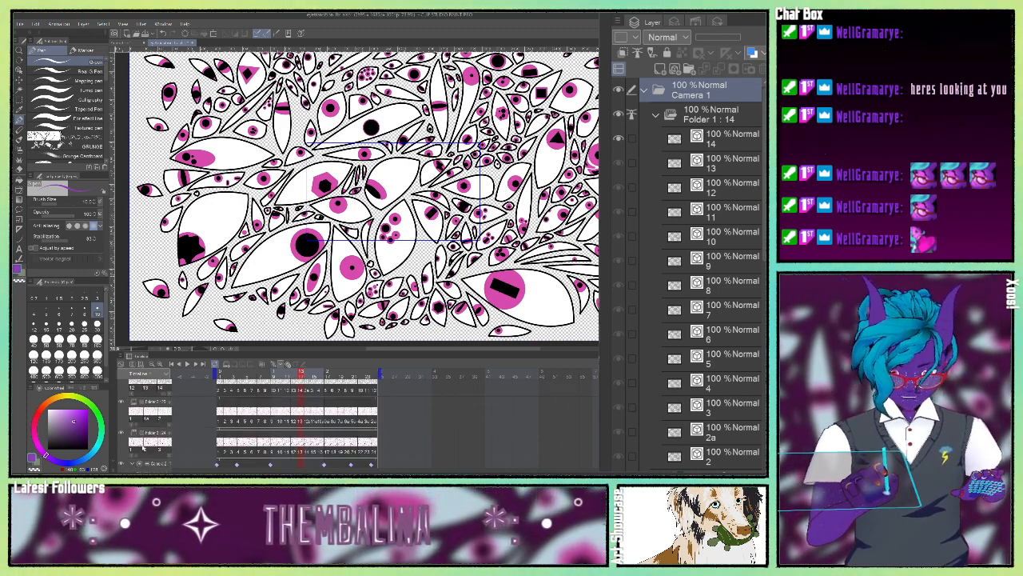
drag(134, 445, 142, 445)
click(155, 468)
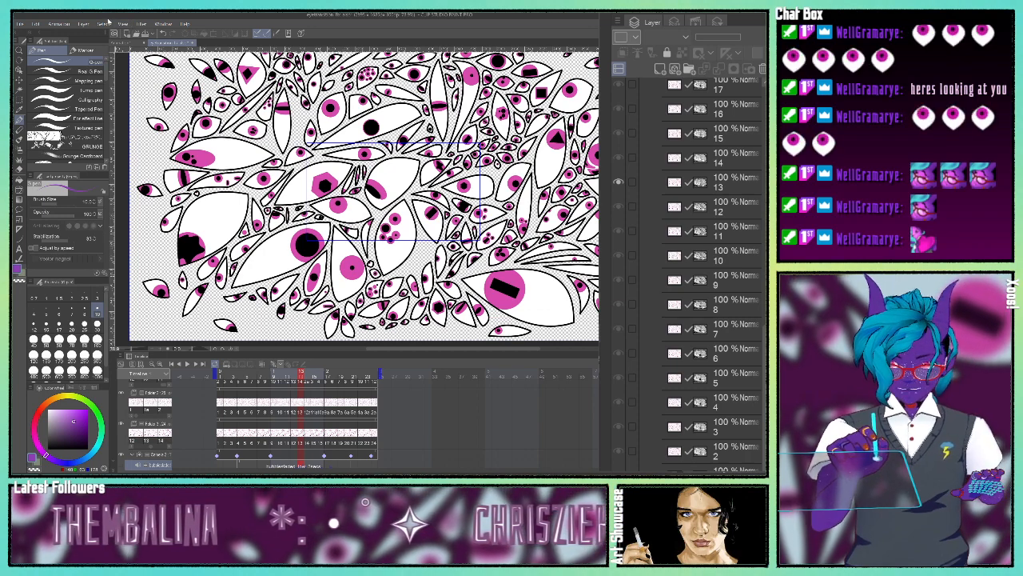
Look up the Import command among the file commands without importing anything
click(59, 23)
mouse_move(82, 35)
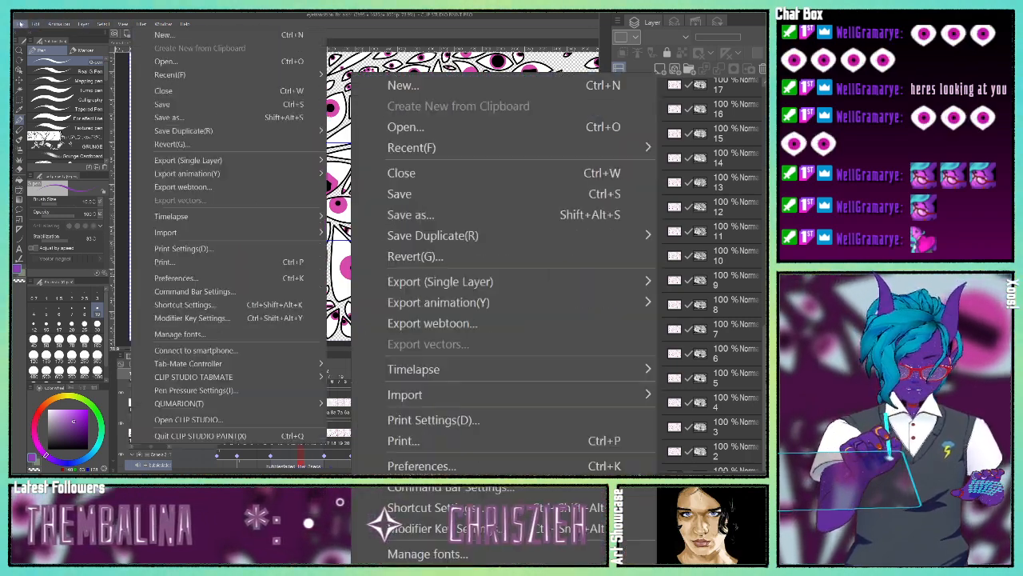
click(22, 24)
click(22, 24)
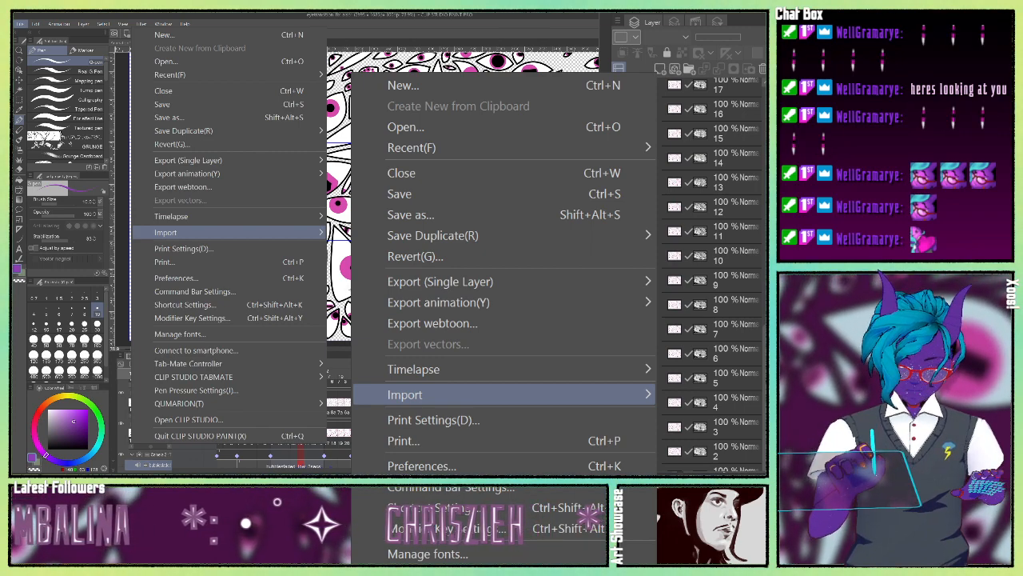
click(509, 368)
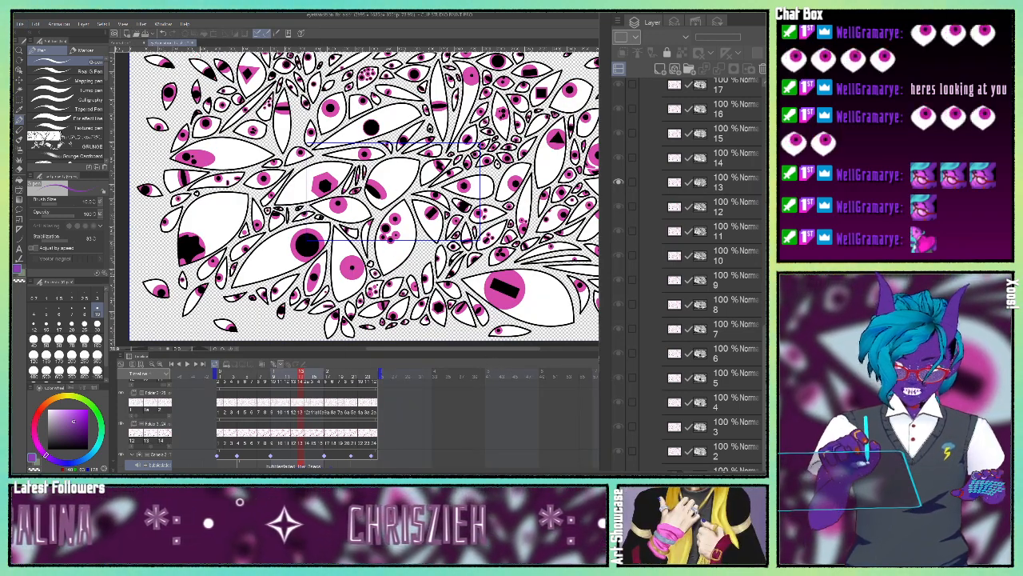
Close the eyetransition_fix_also file without saving its changes
click(193, 44)
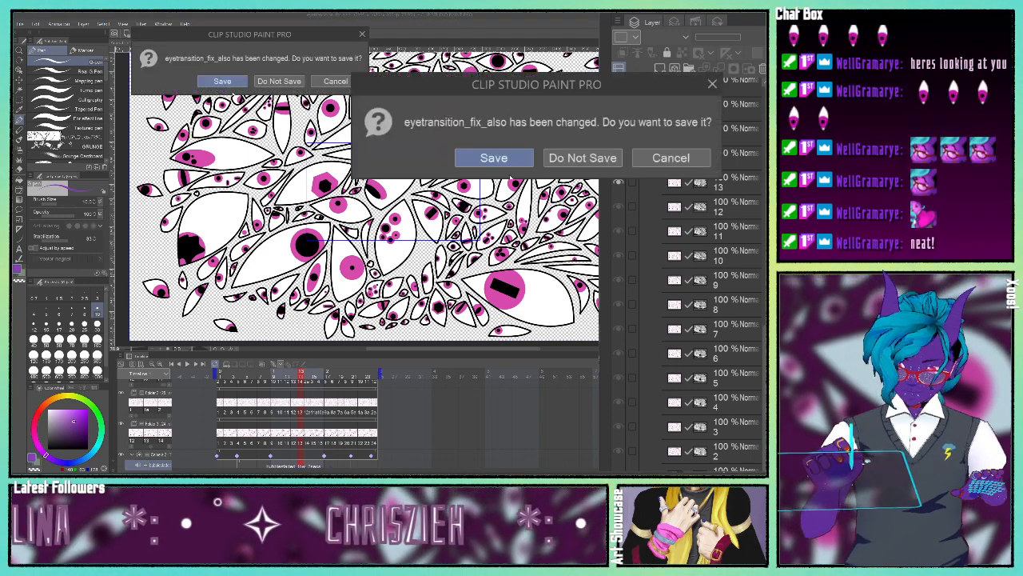
click(588, 156)
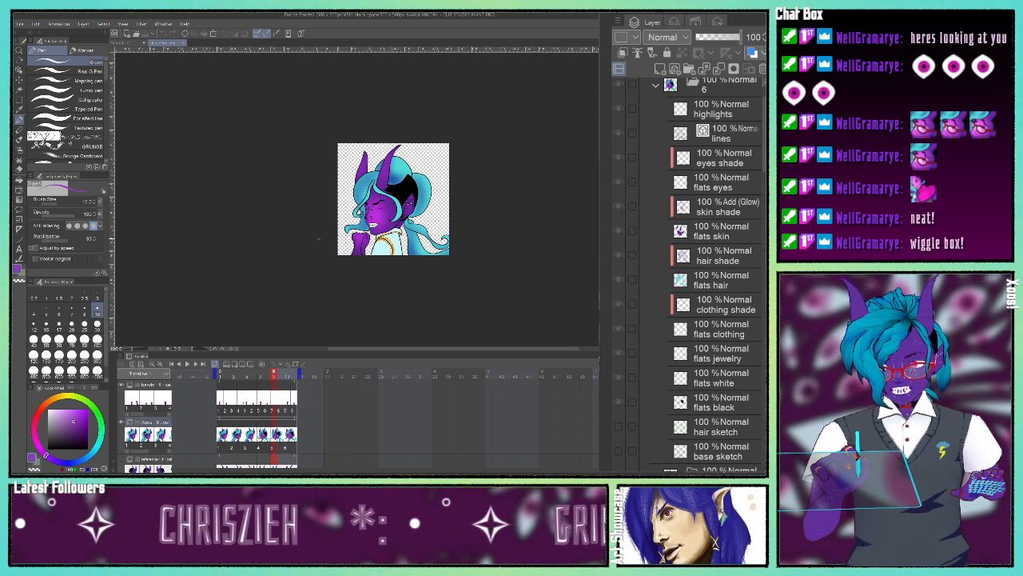
Examine the dance animation's timeline tracks, from the hands and full-character tracks down to the reference tracks
scroll(303, 393, down, 2)
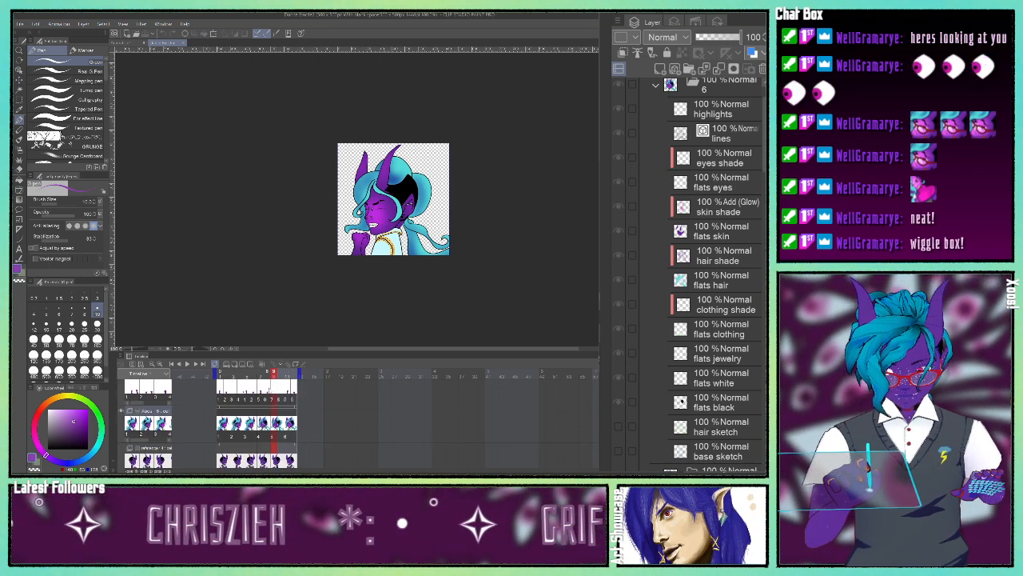
scroll(243, 396, down, 3)
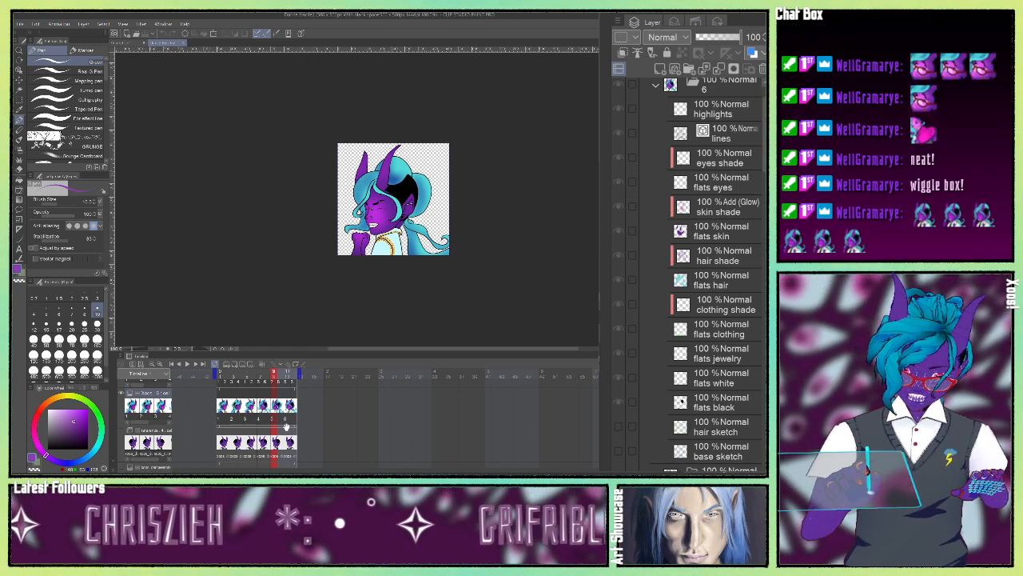
scroll(257, 413, down, 3)
scroll(208, 416, down, 5)
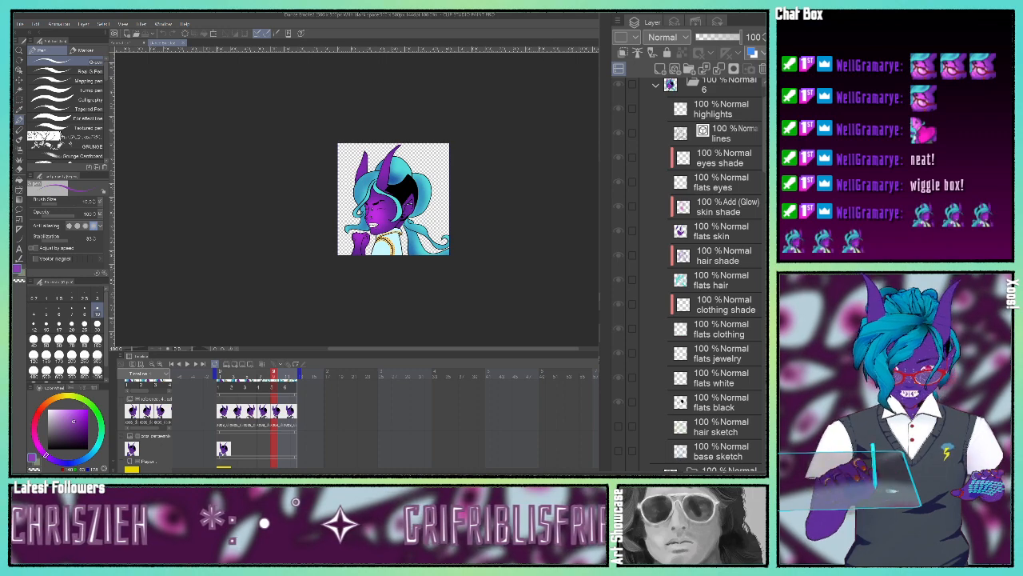
scroll(182, 421, up, 3)
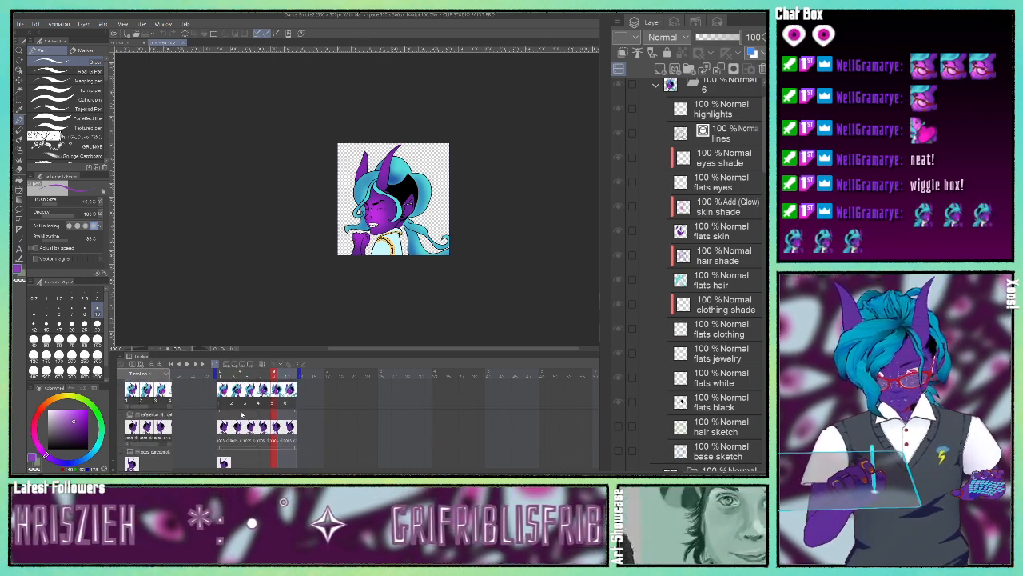
scroll(236, 419, up, 3)
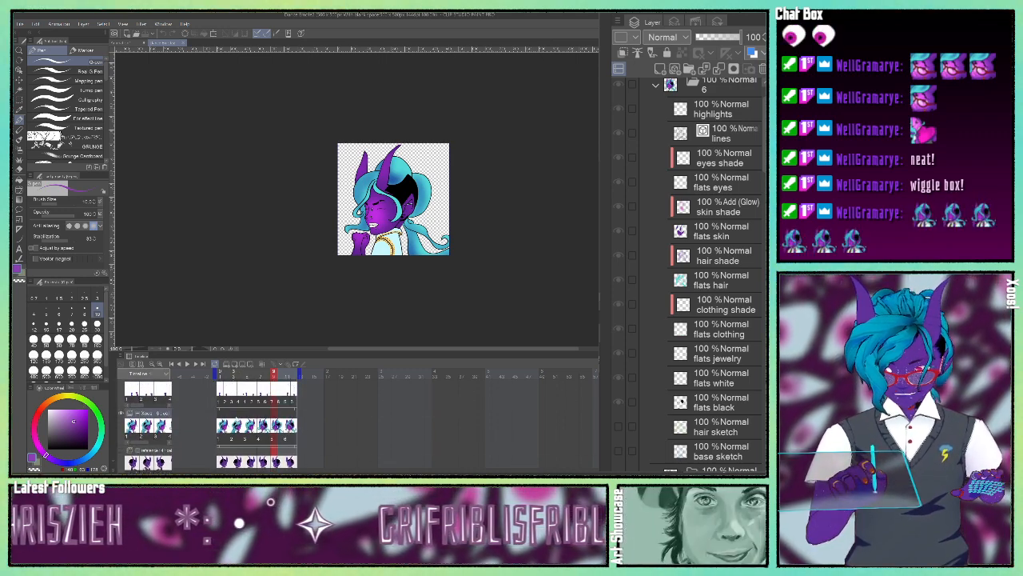
scroll(233, 420, up, 1)
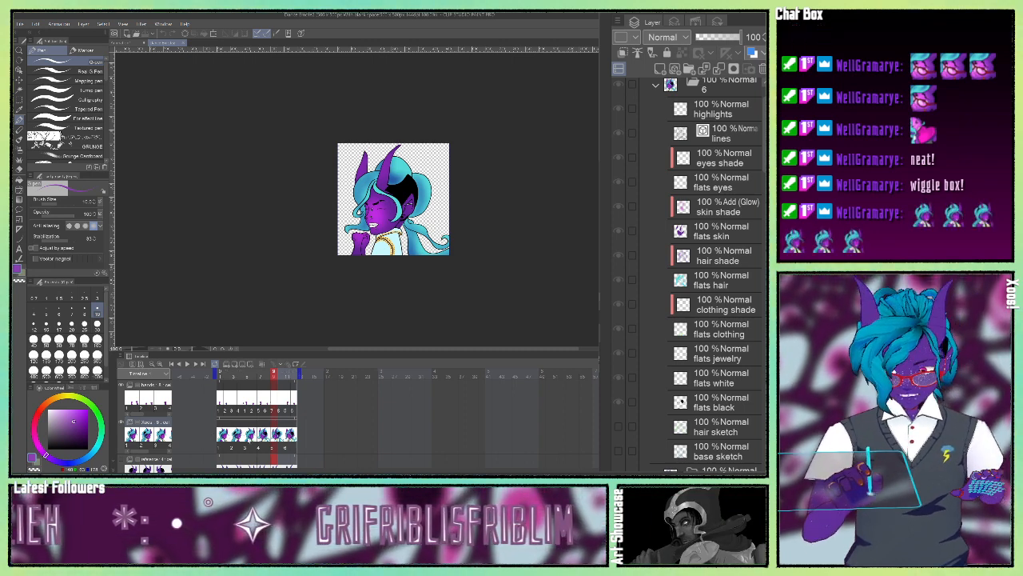
Go through the dance animation frame by frame to the last frame and return to its first frame
click(190, 363)
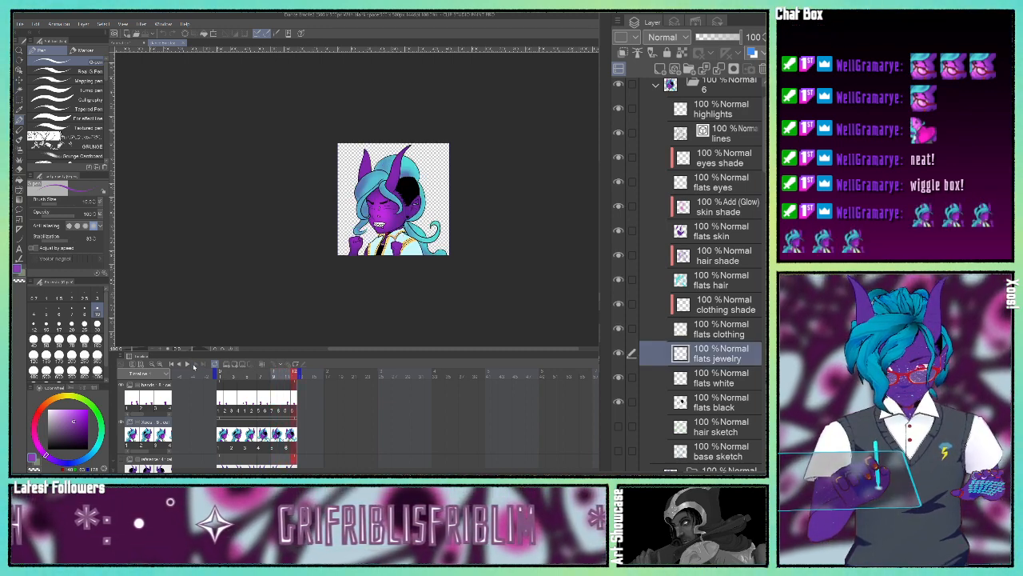
click(196, 365)
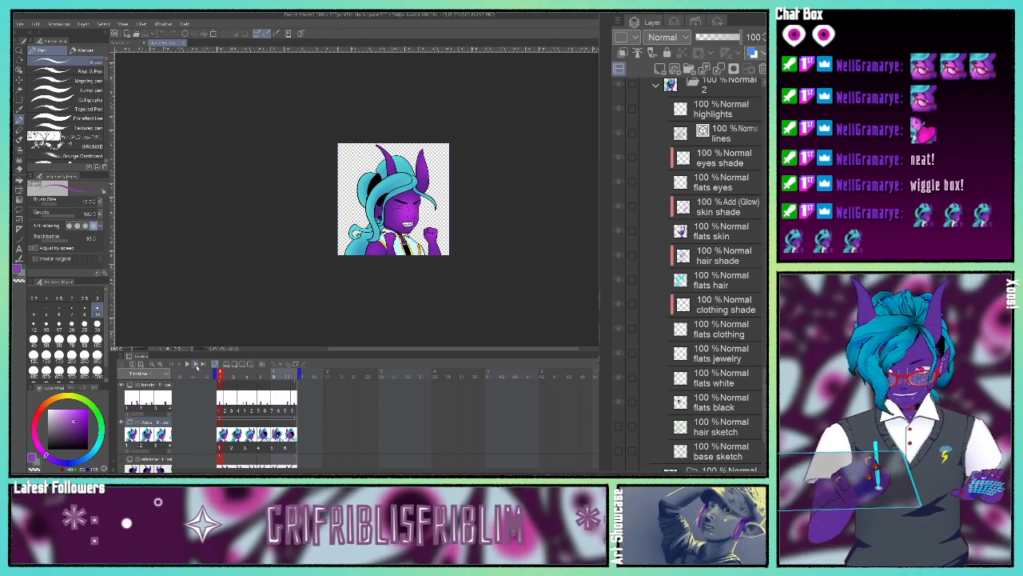
click(196, 366)
click(196, 366)
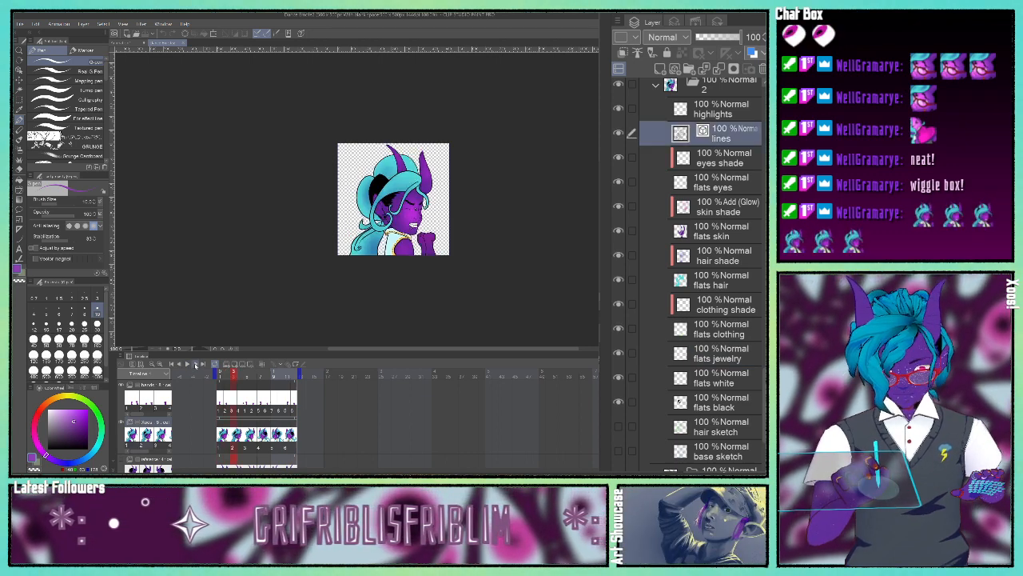
click(195, 365)
click(196, 365)
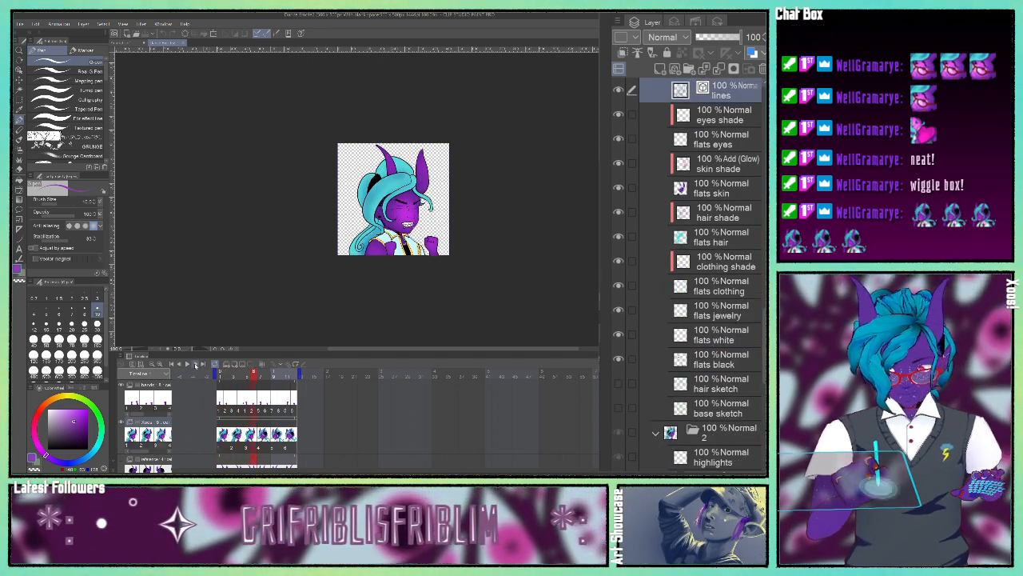
click(196, 365)
click(196, 365)
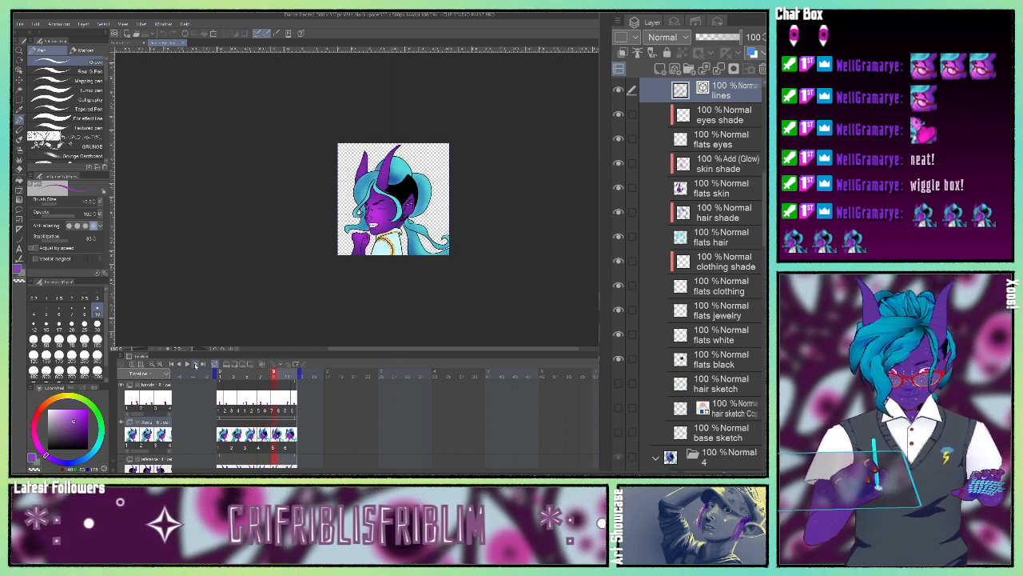
click(196, 365)
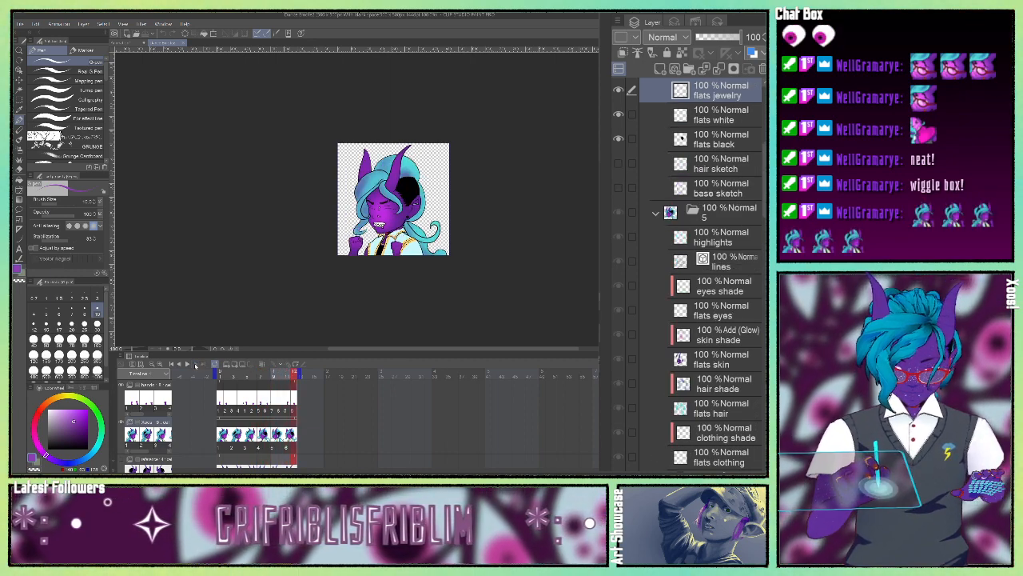
click(171, 364)
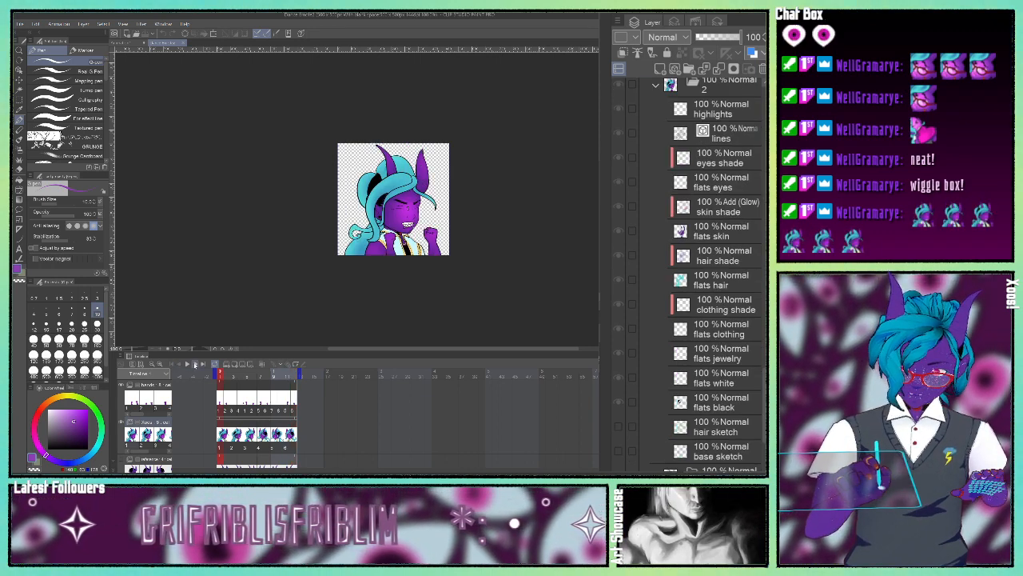
click(195, 364)
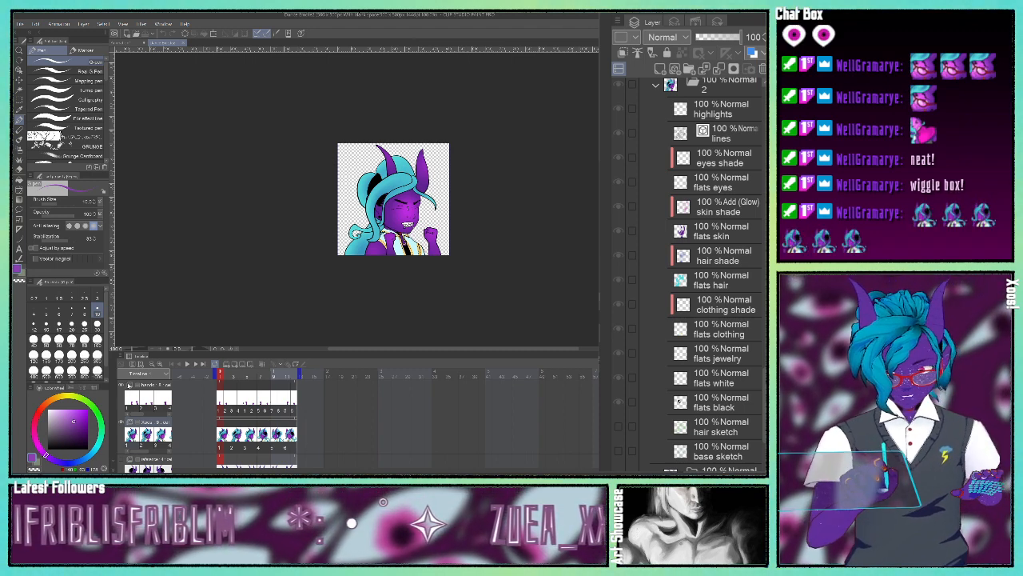
Hide the hands and full-character tracks, show only the bald head reference track, and play it back
click(121, 384)
click(121, 421)
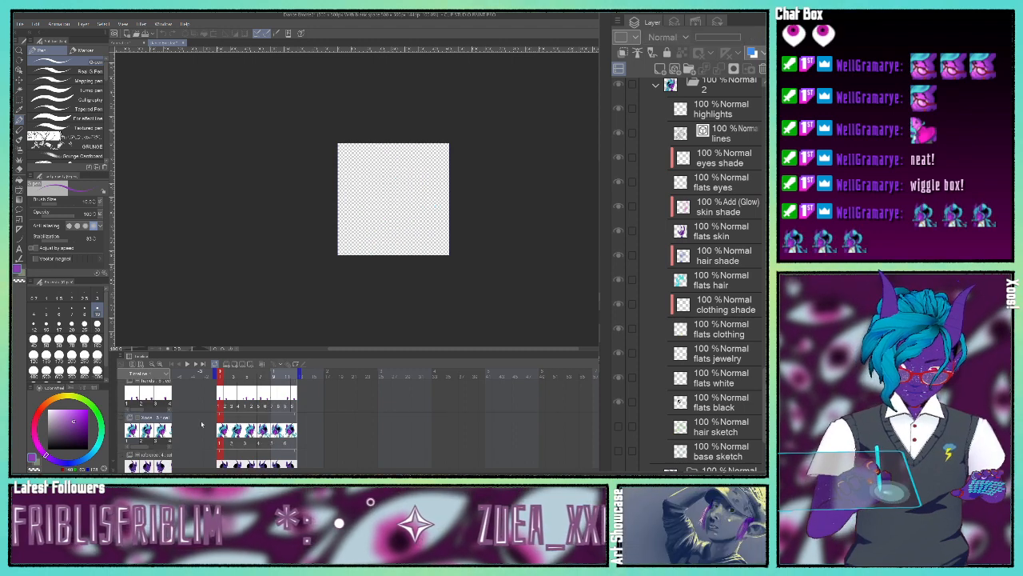
scroll(201, 423, down, 2)
click(124, 421)
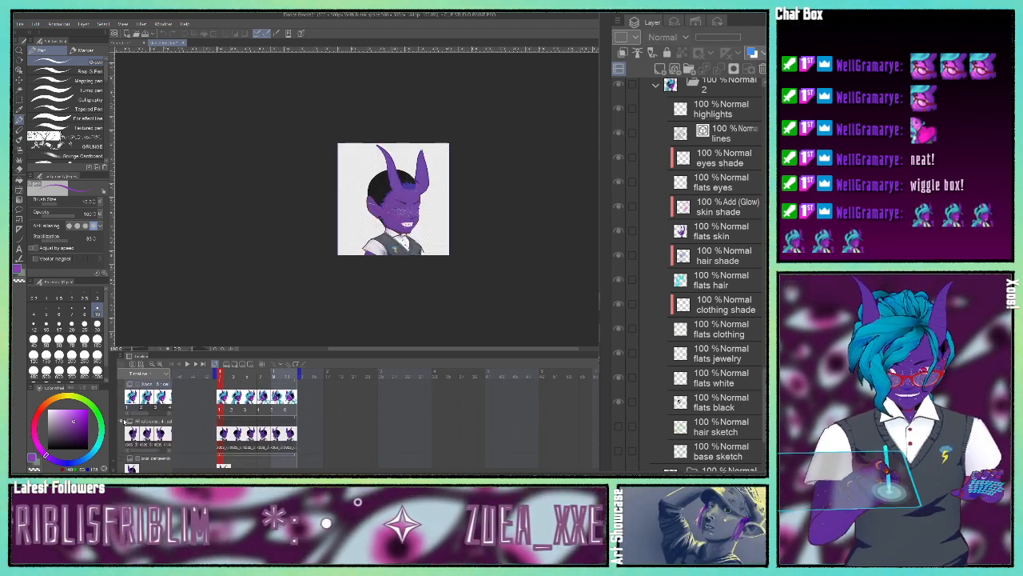
click(187, 364)
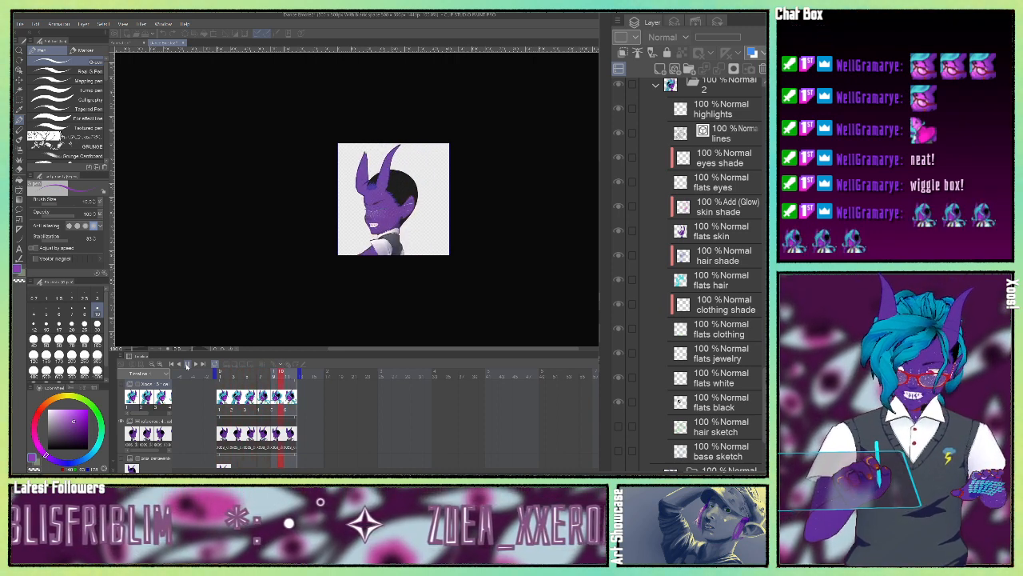
click(187, 365)
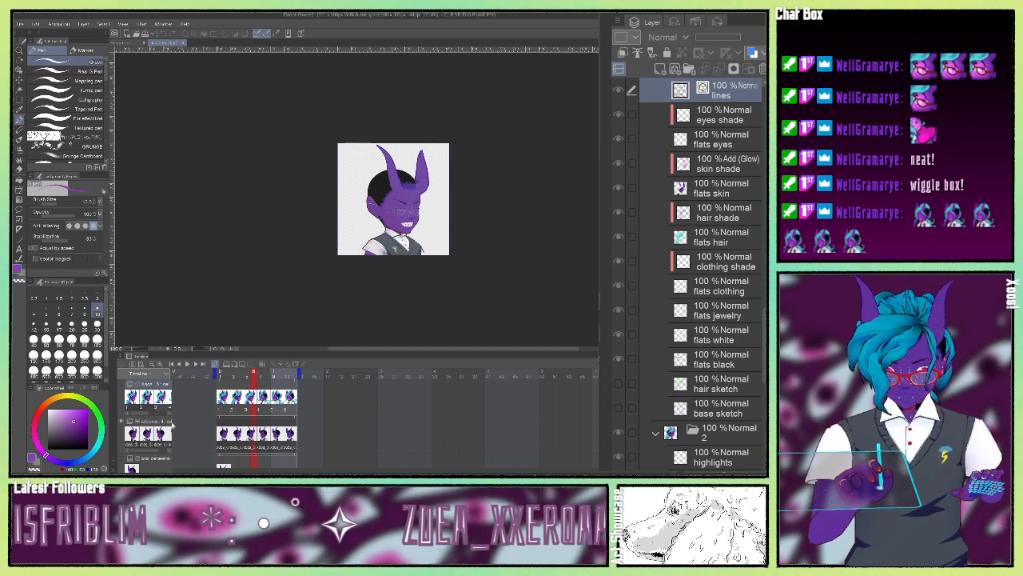
Compare the head reference track with the semi-transparent single-image reference by showing each on its own
click(121, 420)
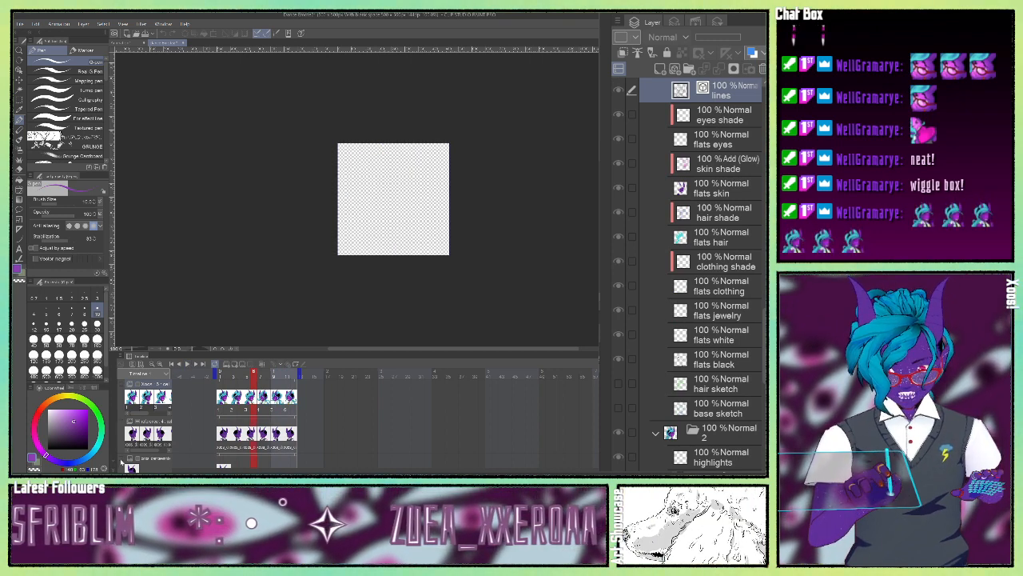
click(120, 461)
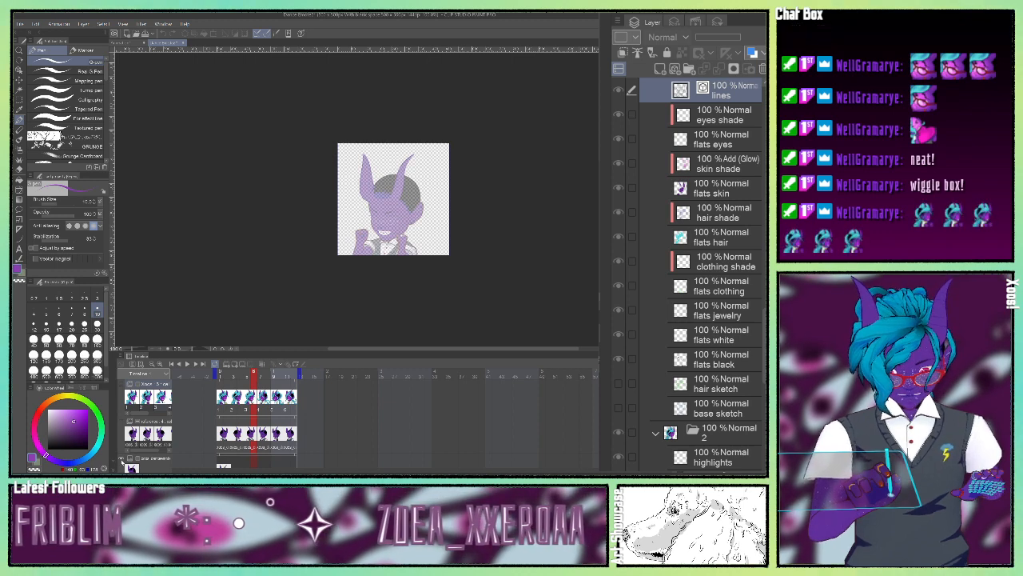
click(124, 462)
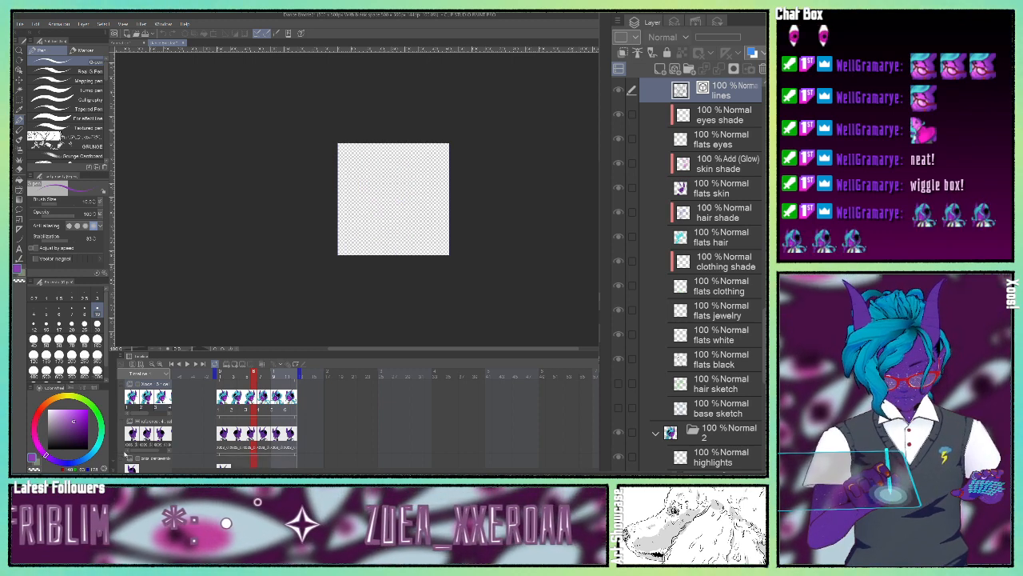
click(123, 422)
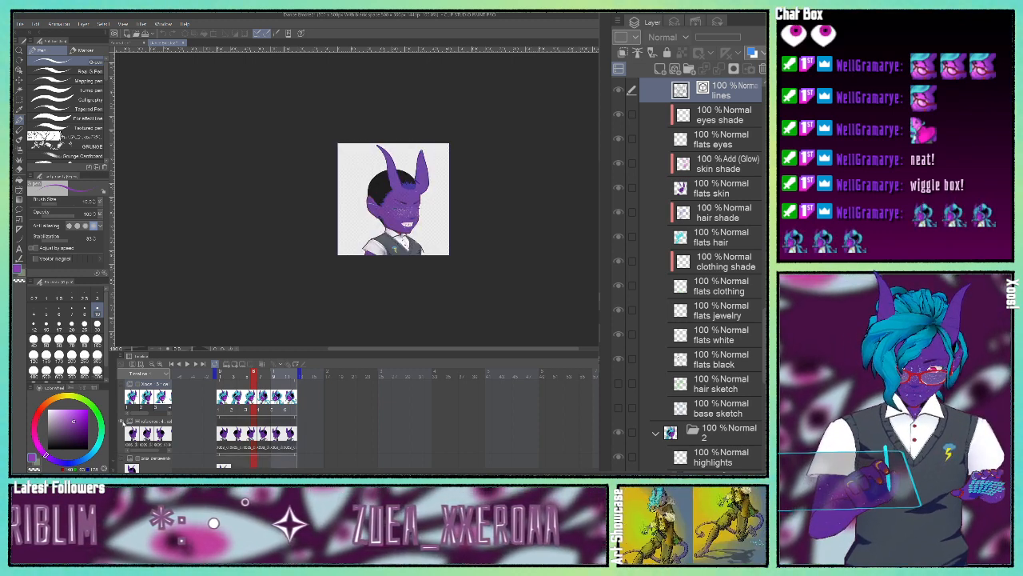
Show the hands track together with the head reference track and play back the combined animation
scroll(125, 418, up, 1)
scroll(125, 418, up, 2)
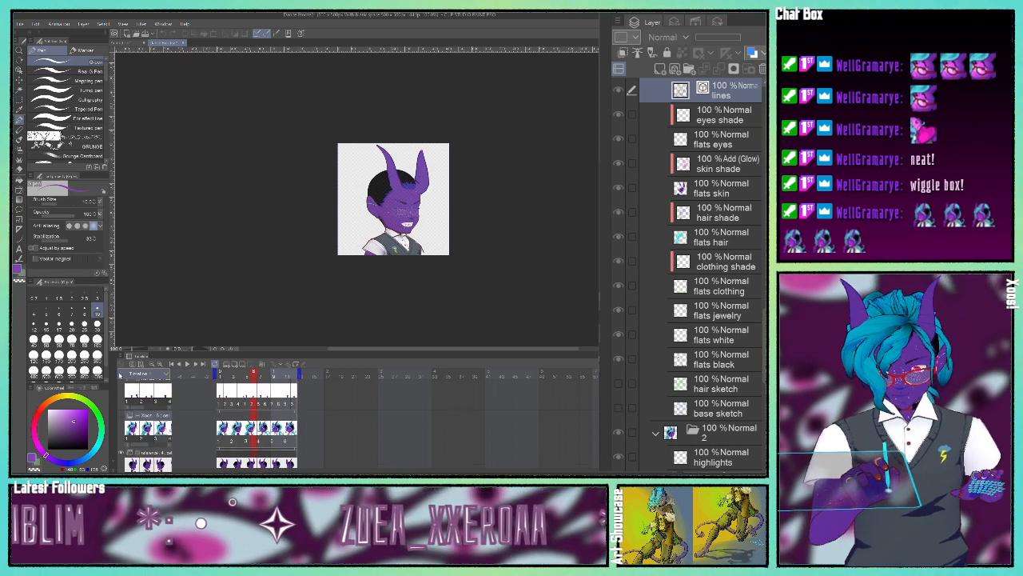
click(123, 387)
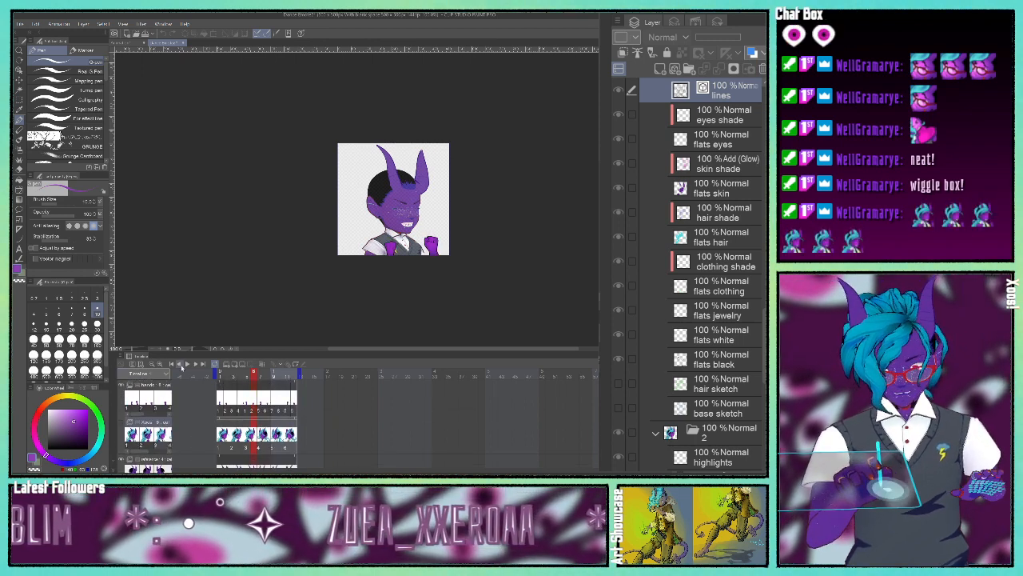
click(187, 364)
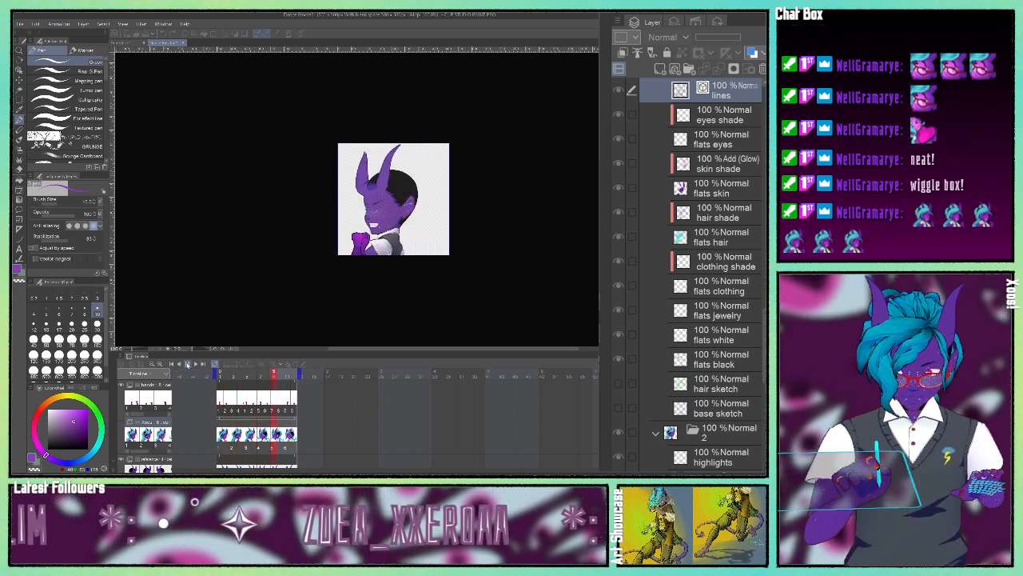
click(187, 363)
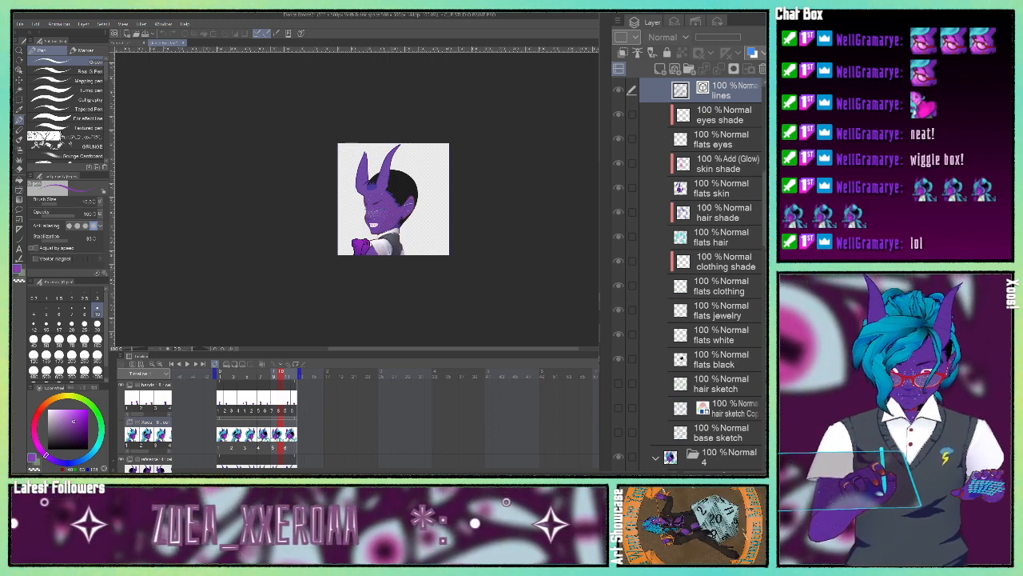
Show the full-character track again without the head reference track and look over the animation's tracks in the timeline
click(121, 422)
click(121, 423)
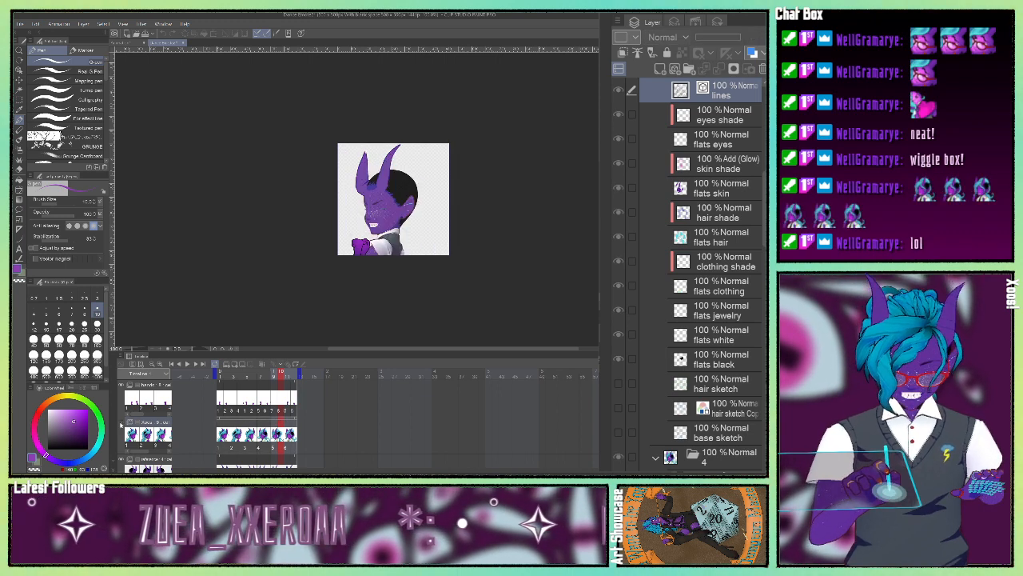
click(121, 422)
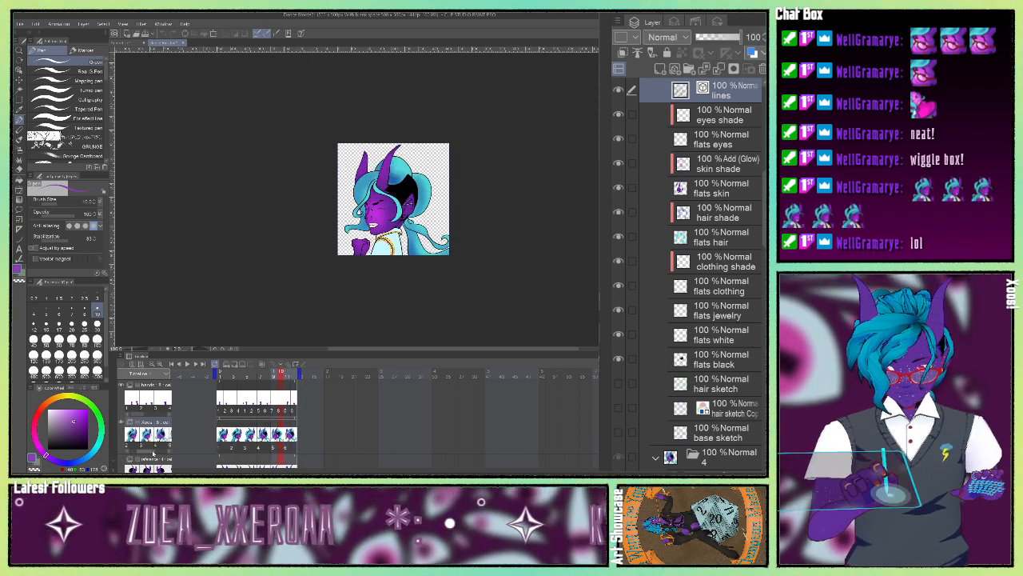
drag(152, 453, 159, 452)
scroll(184, 446, down, 1)
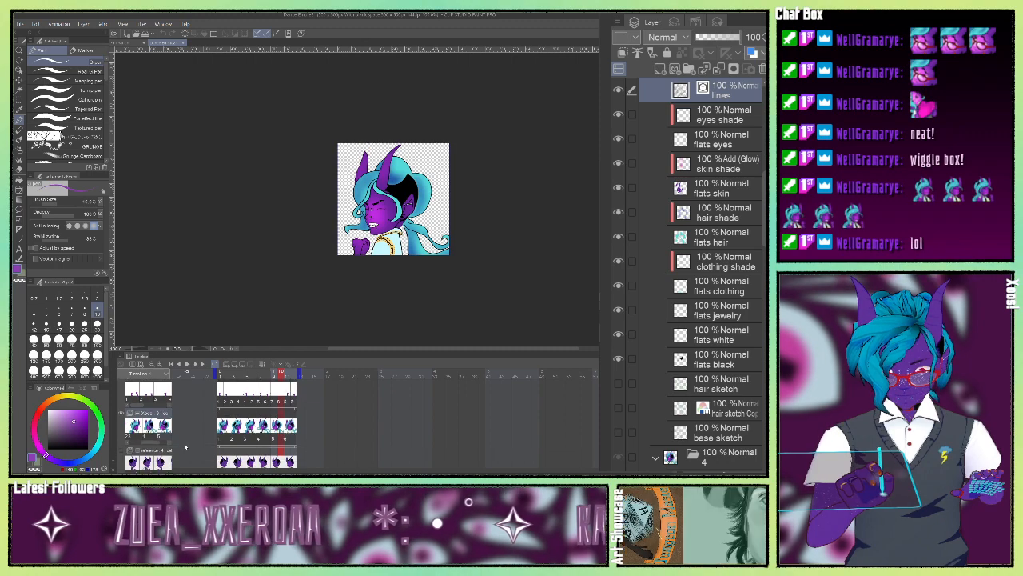
scroll(185, 446, down, 4)
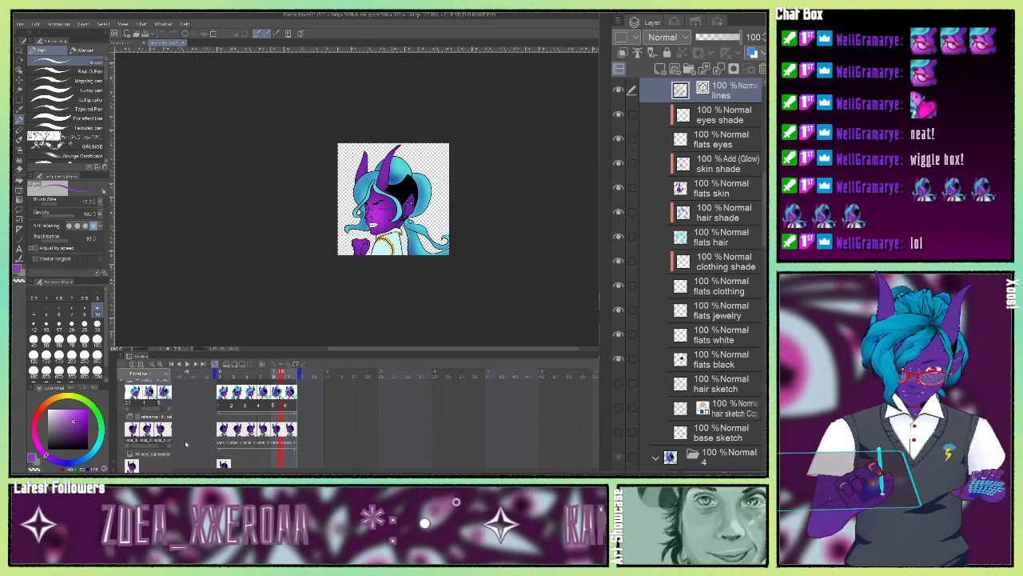
scroll(185, 443, up, 3)
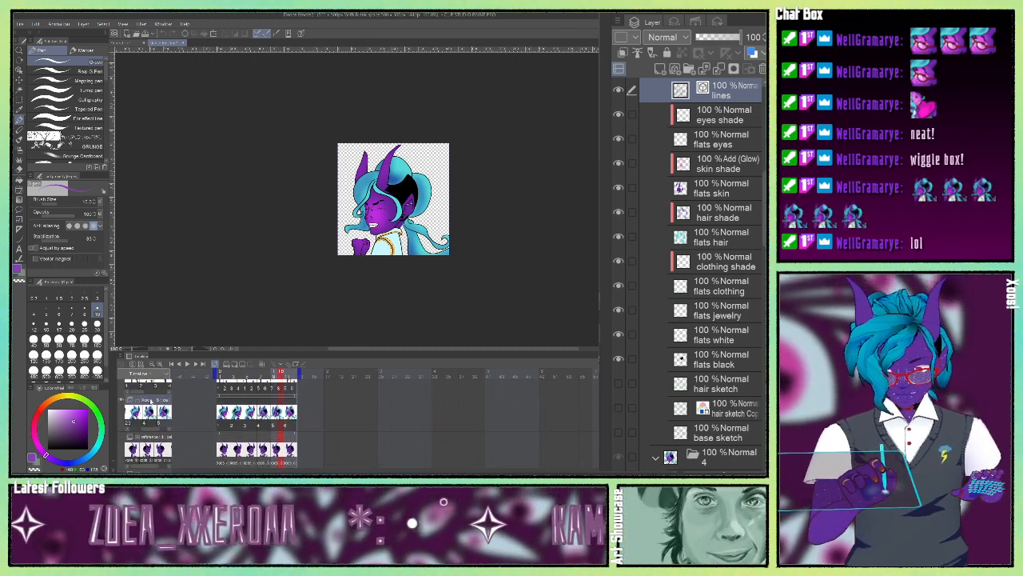
scroll(151, 401, up, 2)
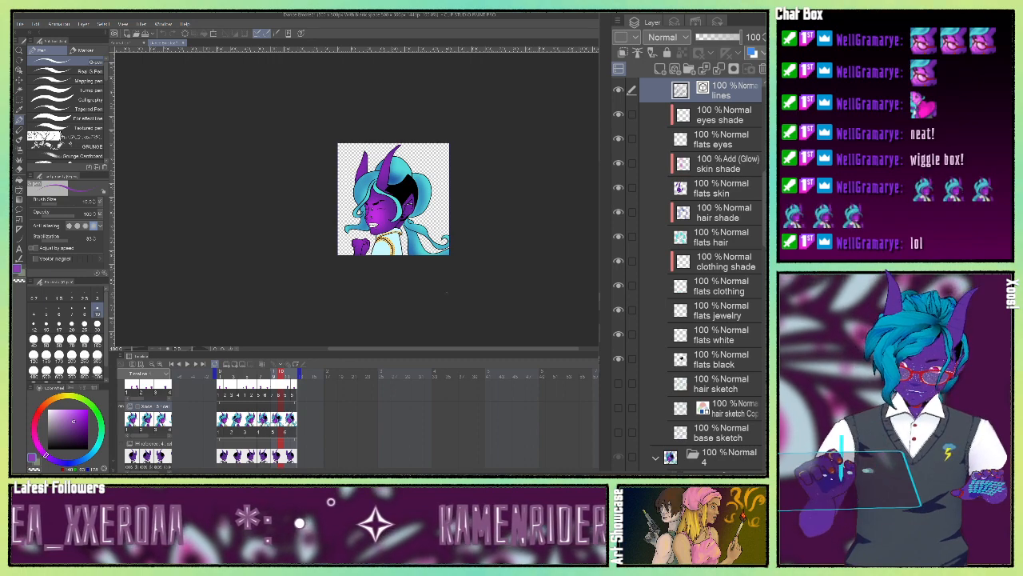
Find cel folder 6 in the full-character animation folder and display that cel at frame 11
scroll(716, 387, down, 3)
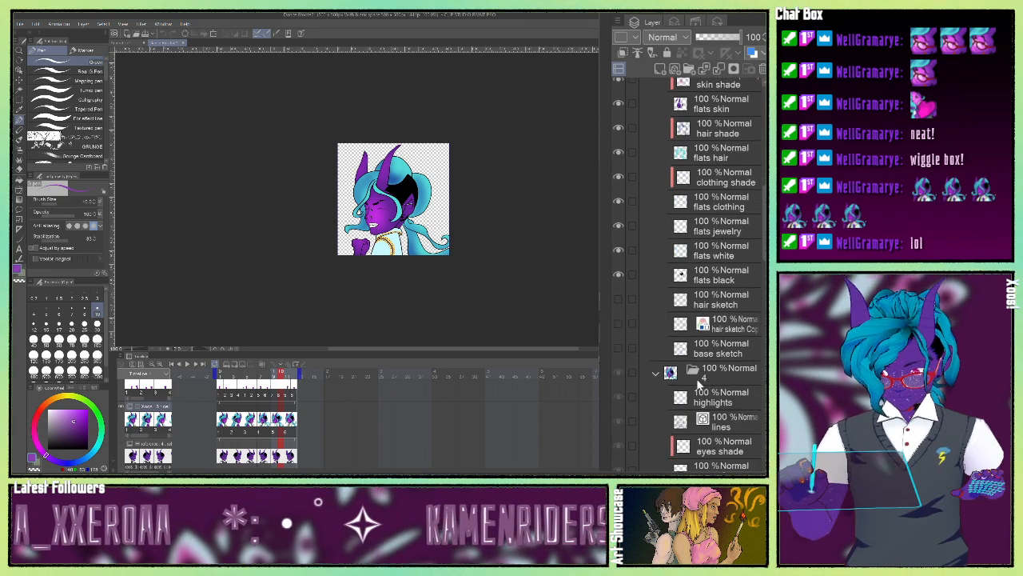
scroll(702, 373, up, 15)
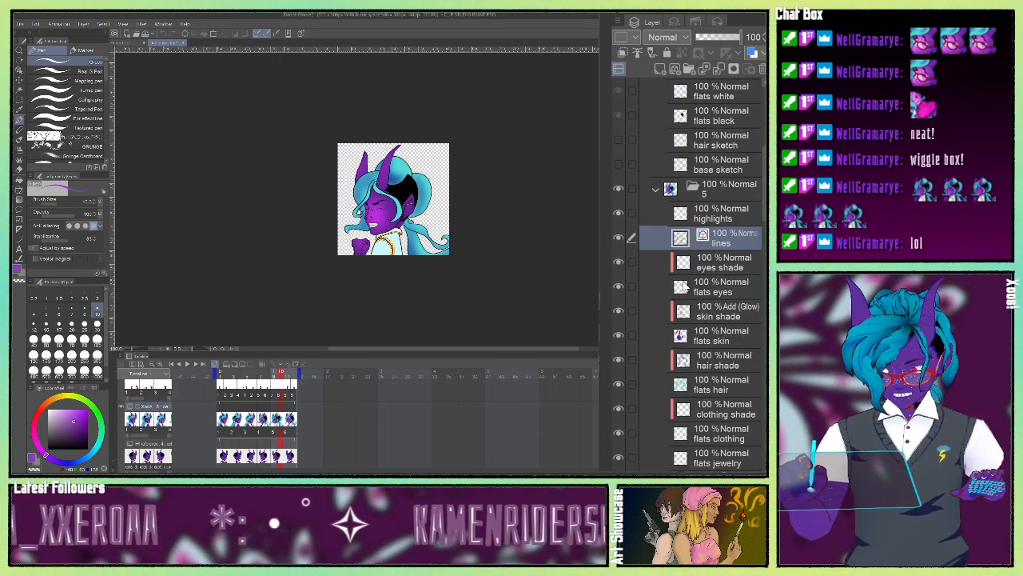
scroll(680, 280, up, 4)
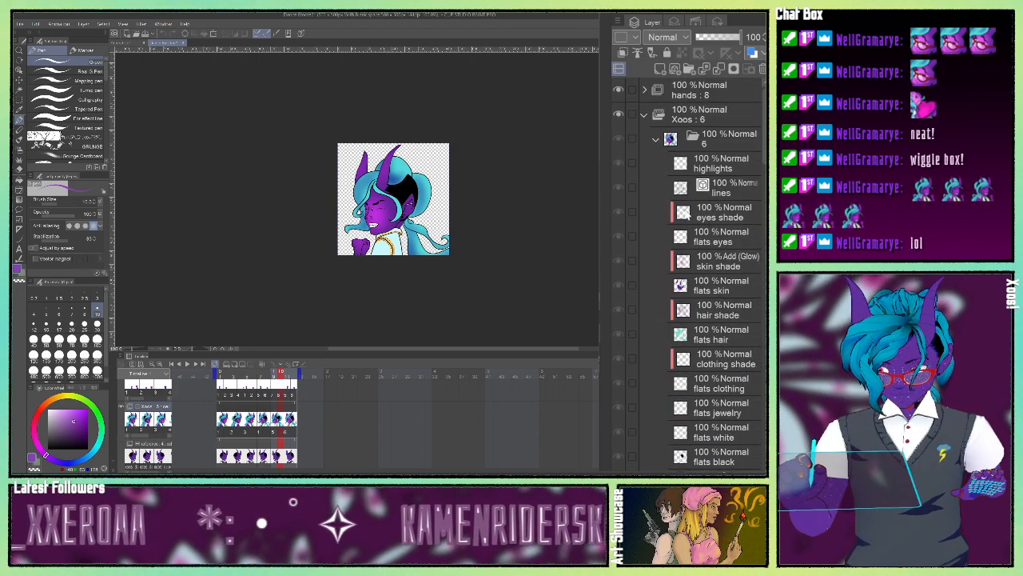
click(677, 116)
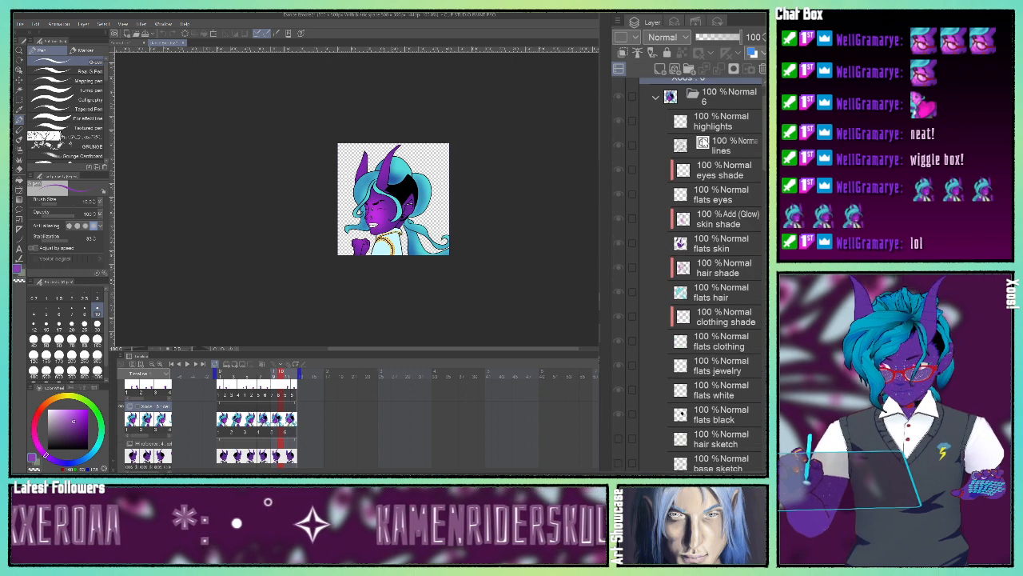
click(700, 142)
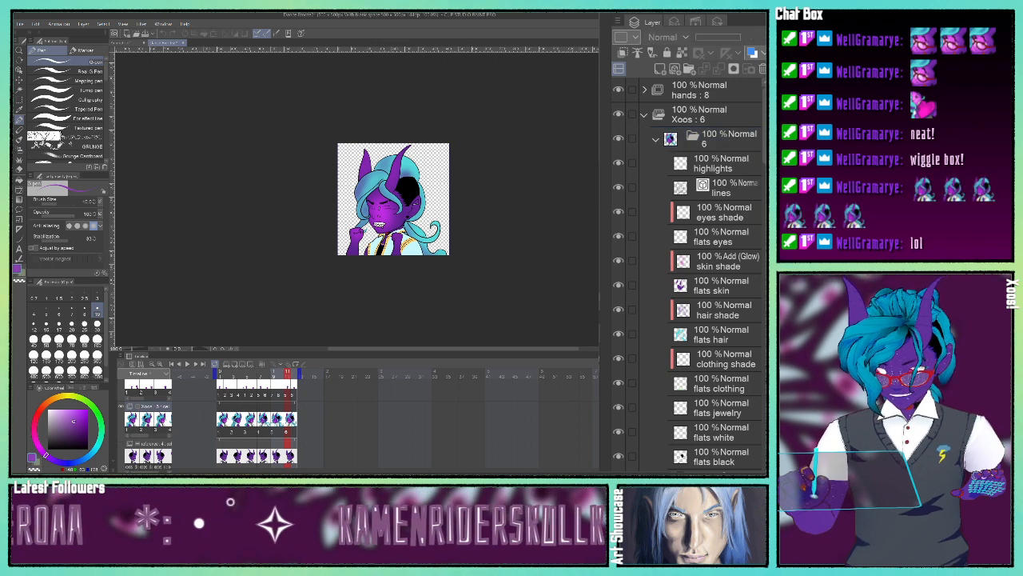
Go through cel 6's layers one by one from flats black up through the flats, shades and lines to highlights
click(708, 460)
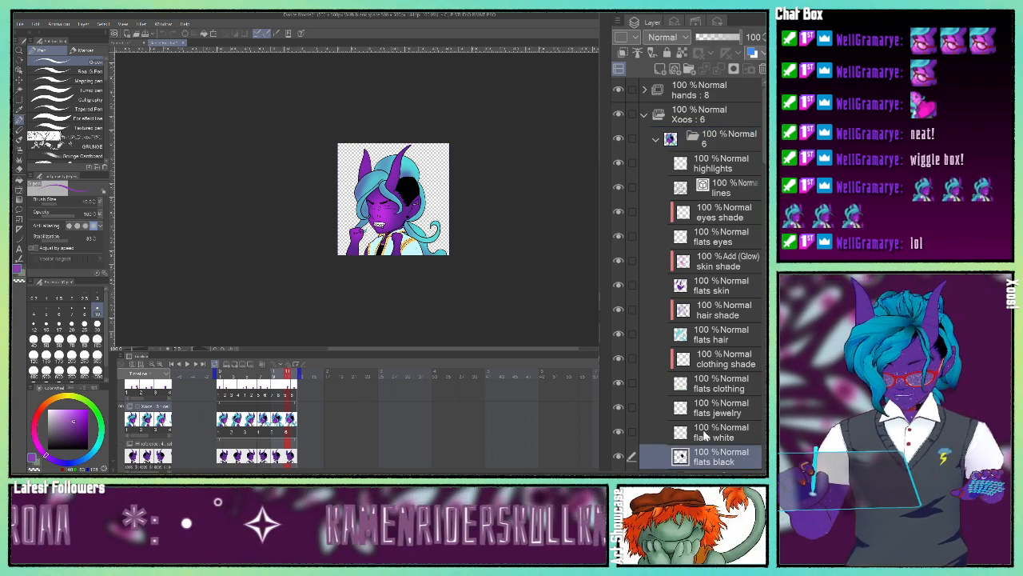
click(704, 433)
click(706, 410)
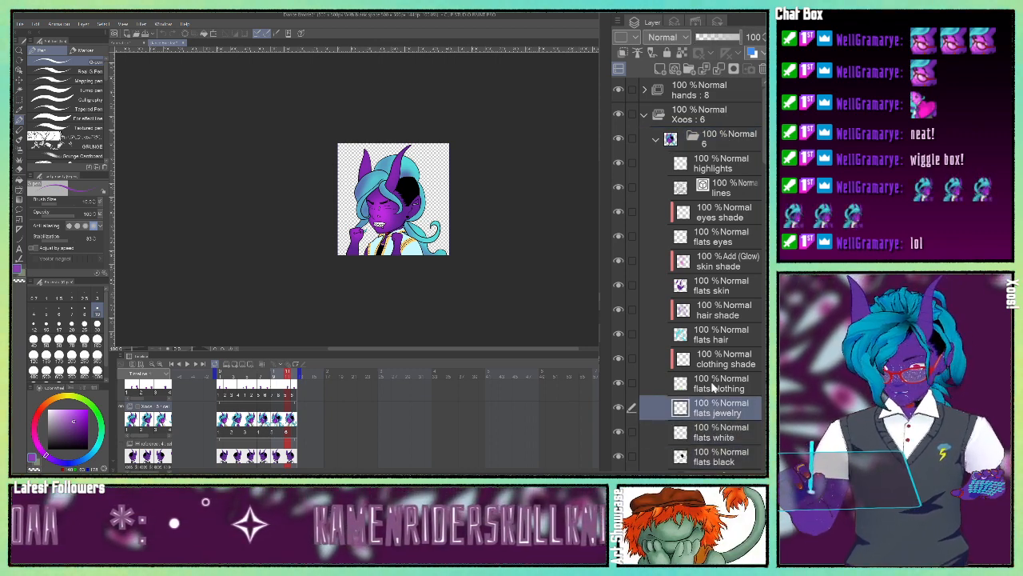
click(714, 386)
click(723, 358)
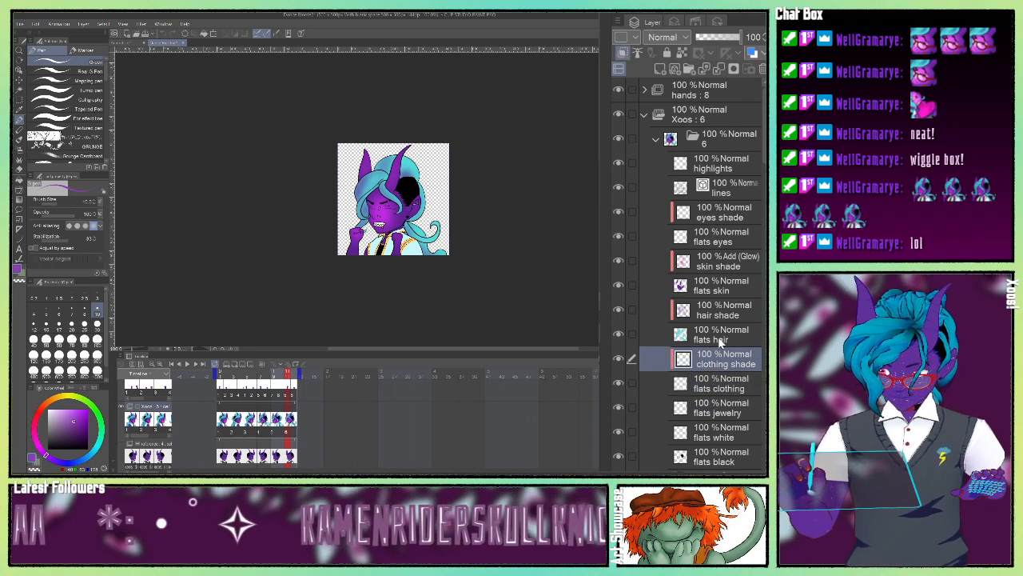
click(720, 339)
click(724, 317)
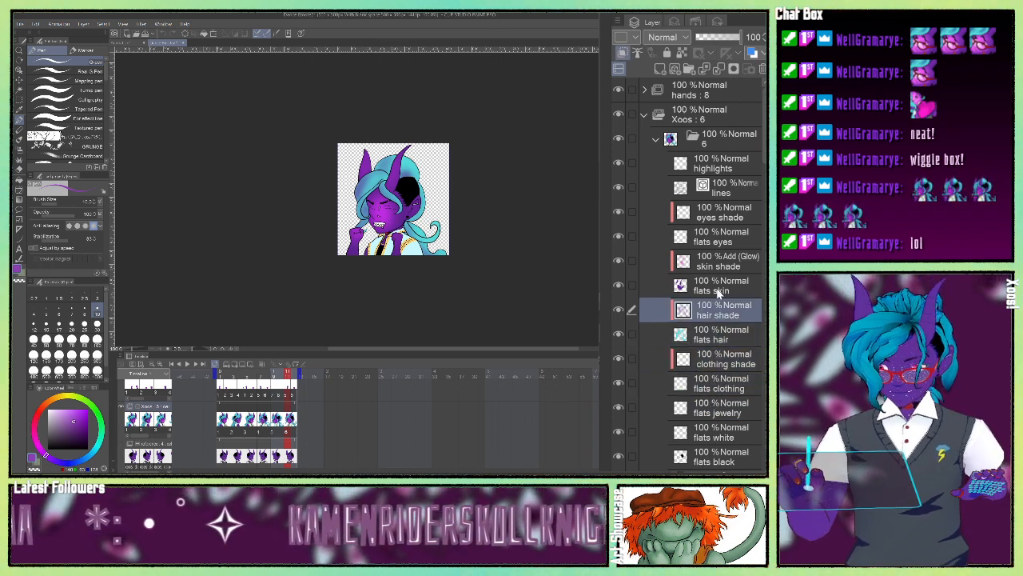
click(717, 289)
click(722, 266)
click(714, 239)
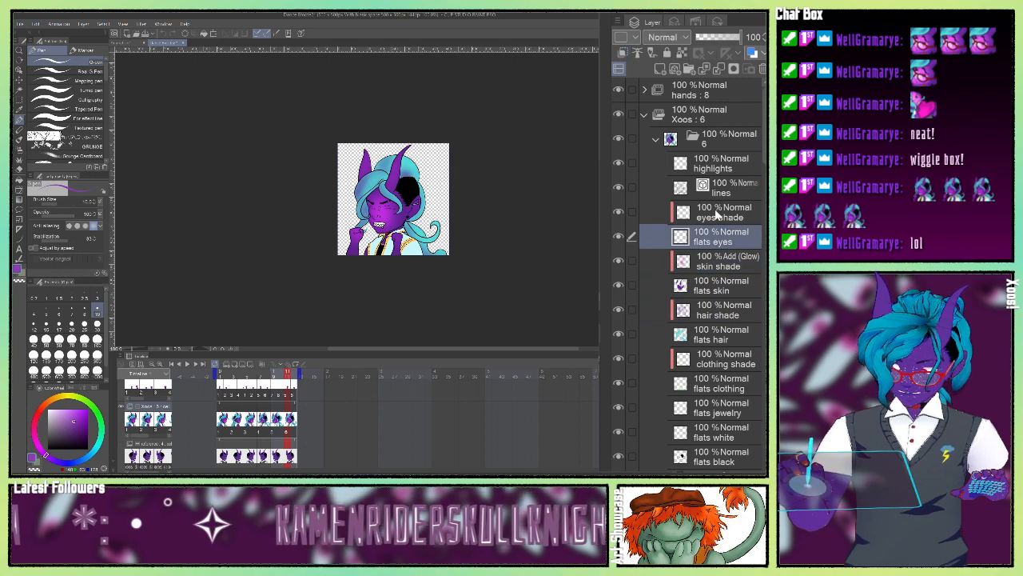
click(717, 213)
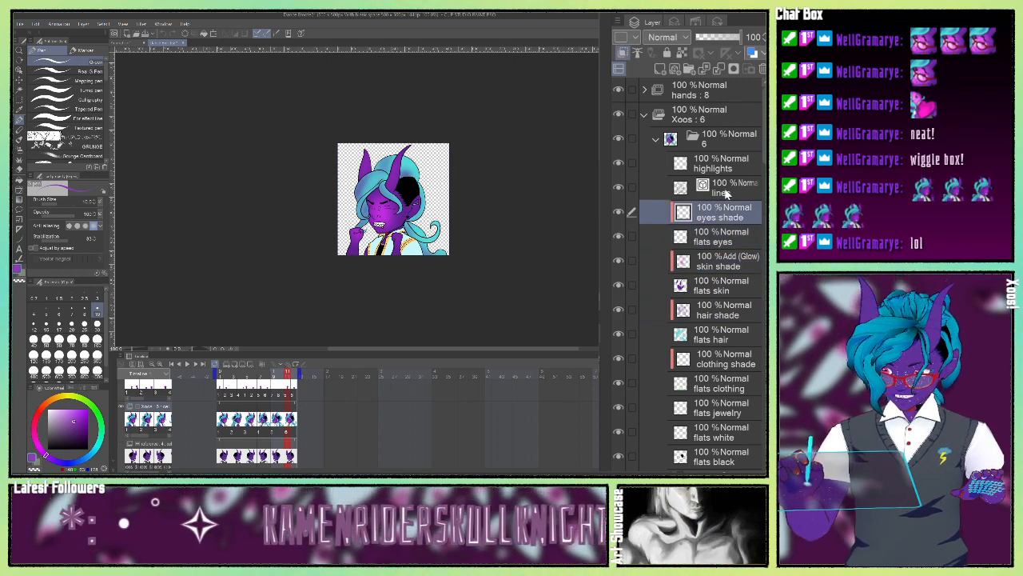
click(726, 189)
click(708, 166)
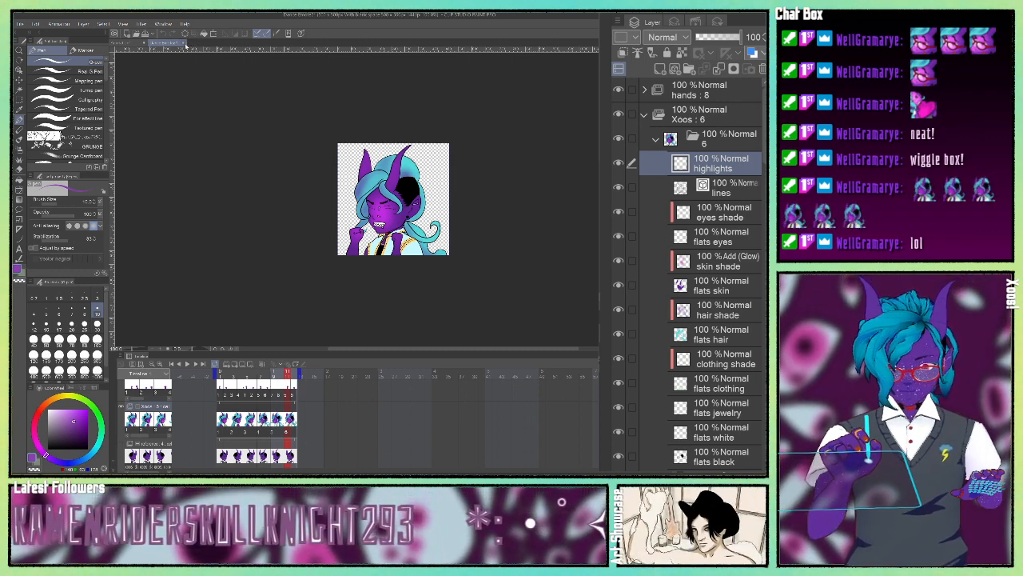
Close the dance animation and the rough hand-and-lightning sketch document, leaving the coloured lightning spell animation open
click(184, 44)
click(590, 158)
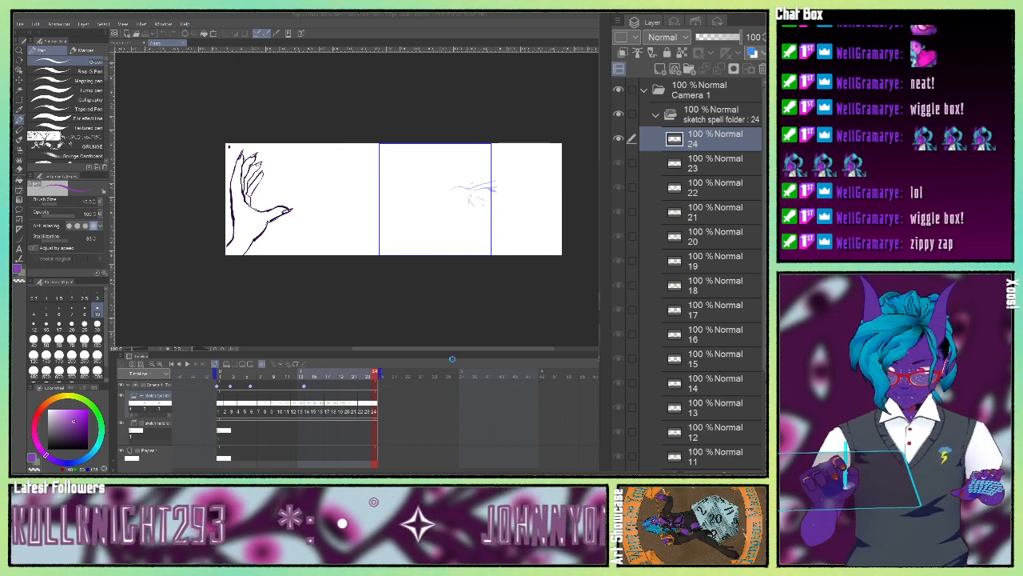
click(183, 44)
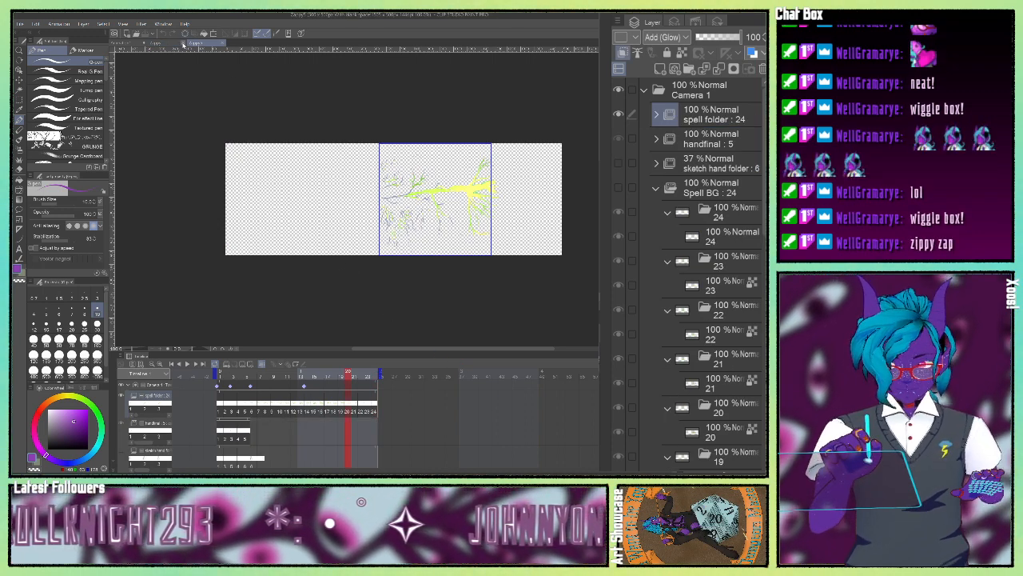
Return the lightning spell animation to its first frame, look at the animation playback options and play it back
click(173, 366)
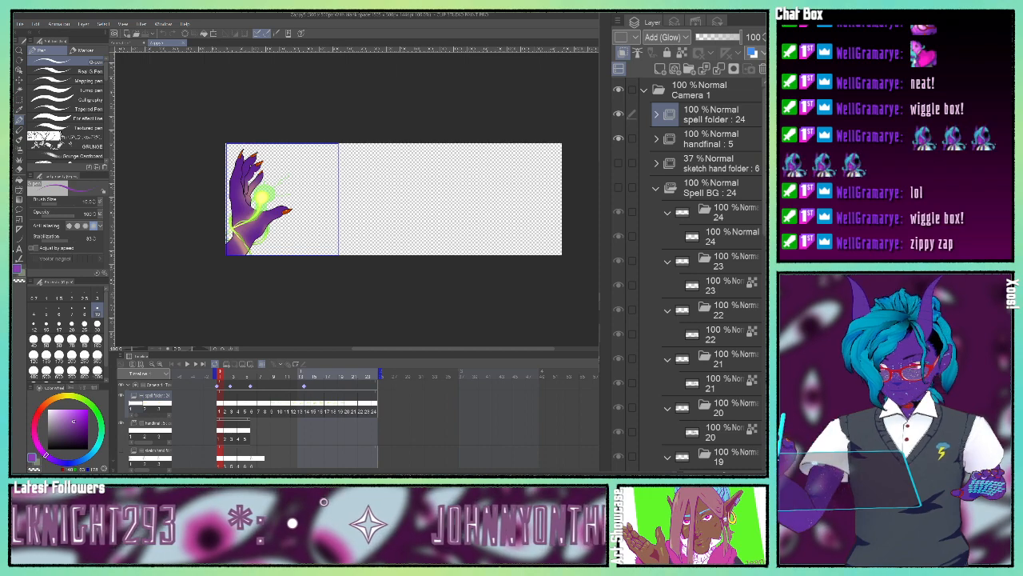
click(58, 23)
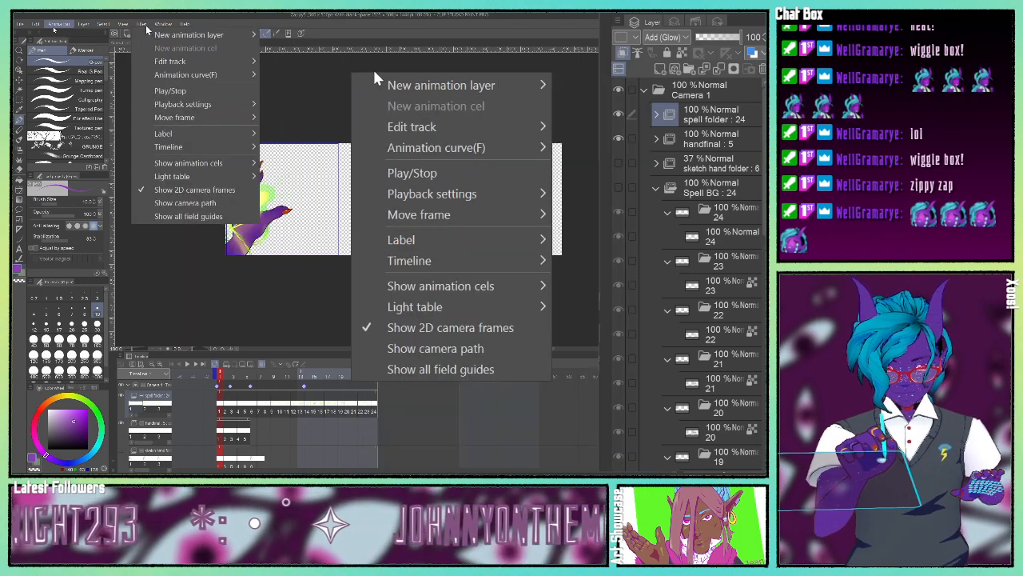
click(151, 102)
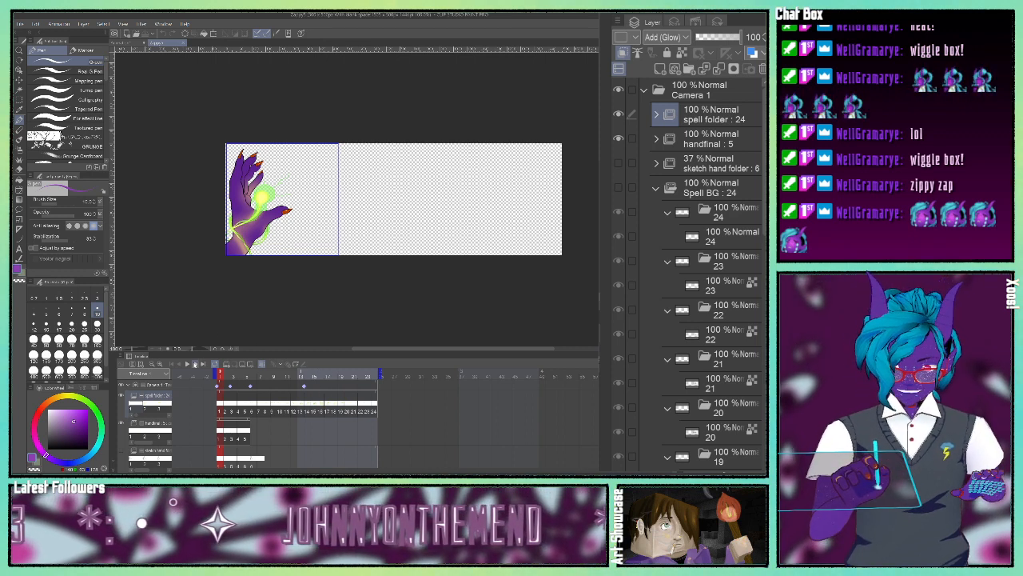
click(195, 364)
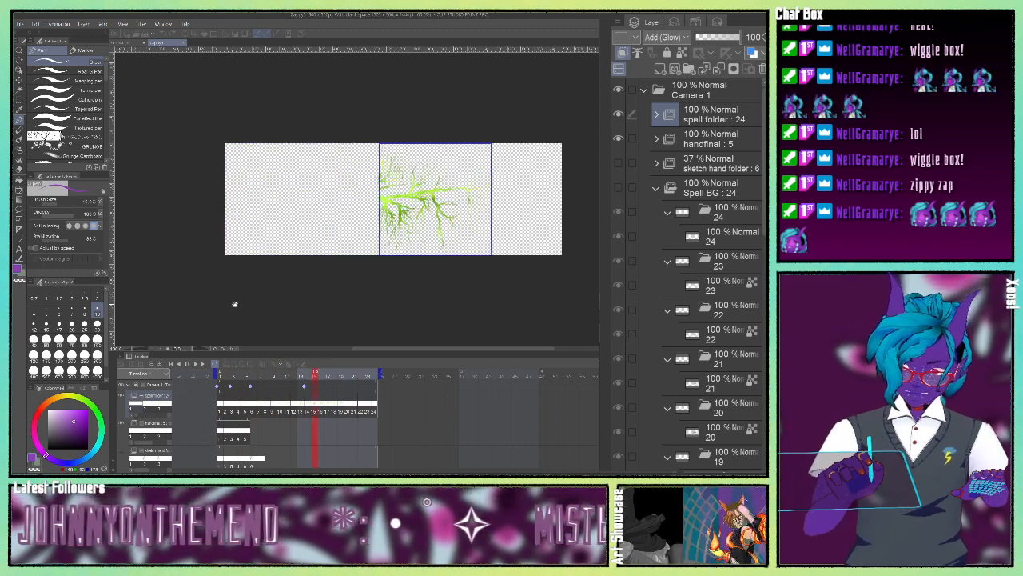
Stop playback on frame 9, expand the spell folder and locate the glow layer of cel 9
click(156, 396)
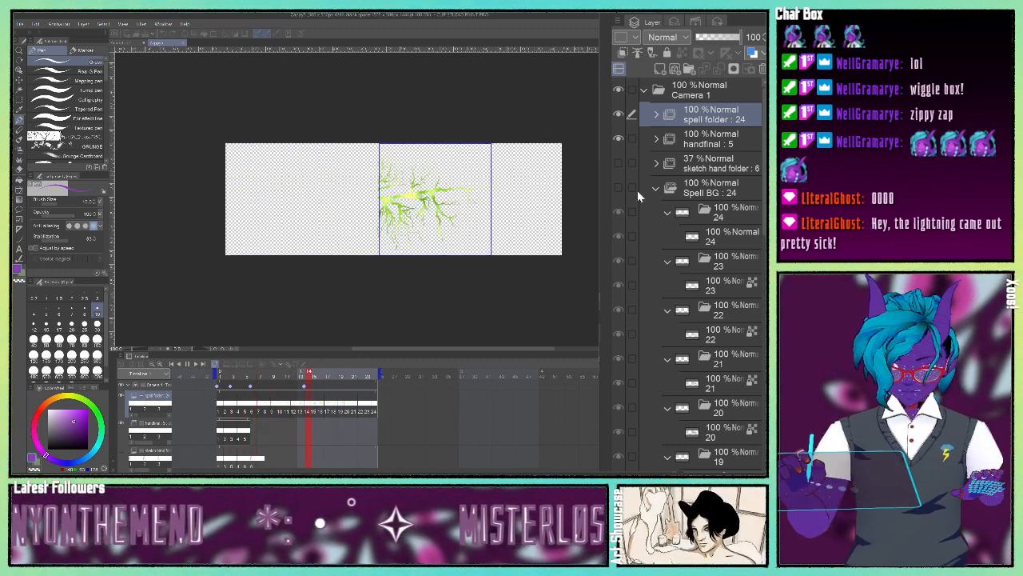
click(650, 116)
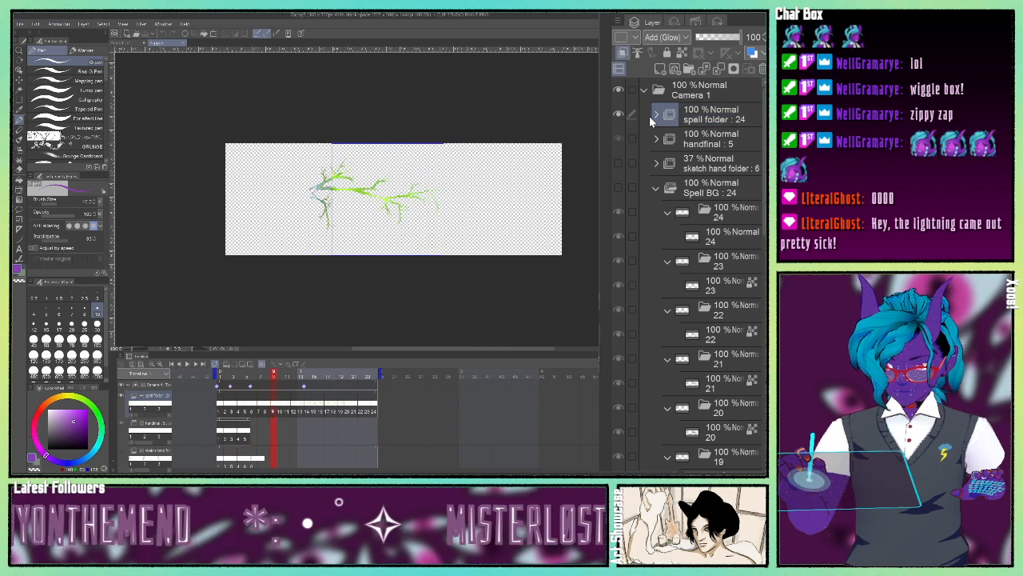
scroll(667, 183, down, 5)
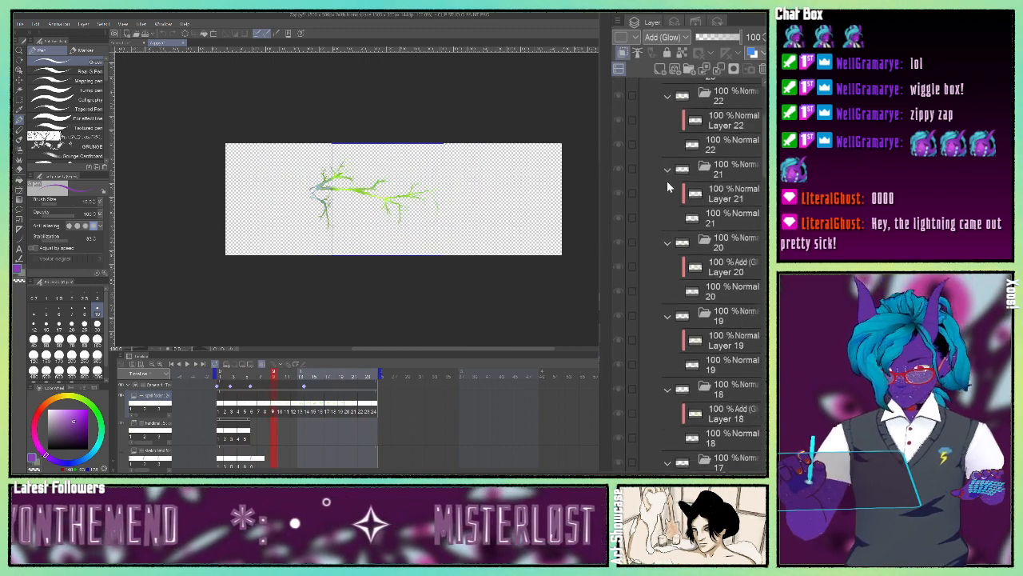
scroll(666, 181, down, 8)
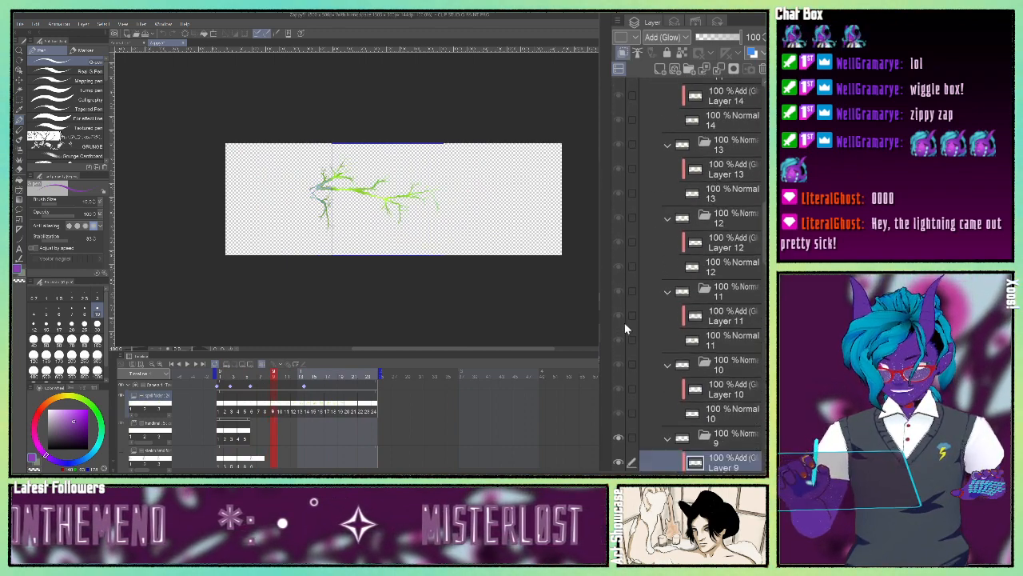
scroll(624, 322, down, 3)
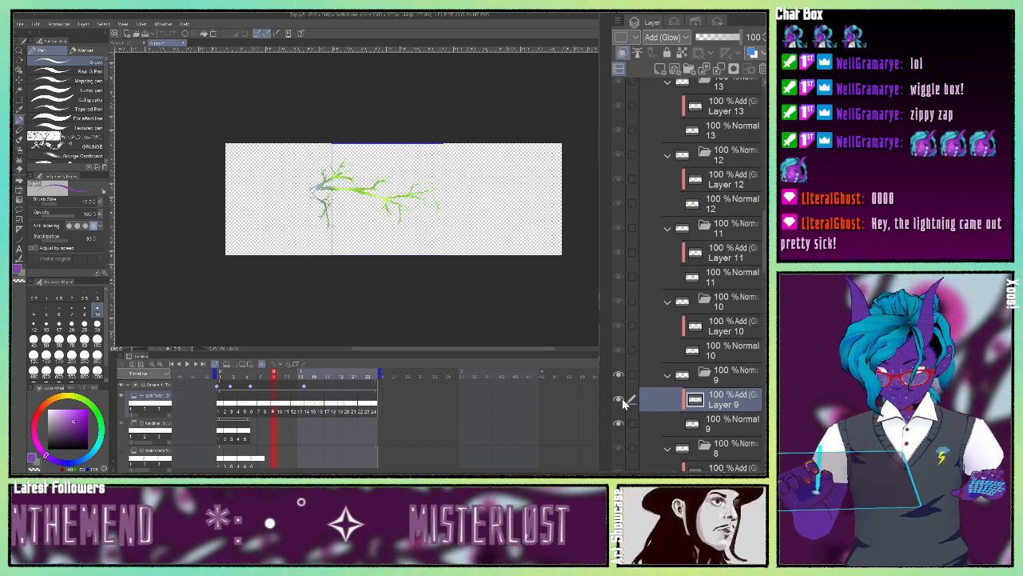
Compare the frame 9 lightning with and without its Add (Glow) Layer 9, leave it shown, and look through the neighbouring cels' layers
click(620, 401)
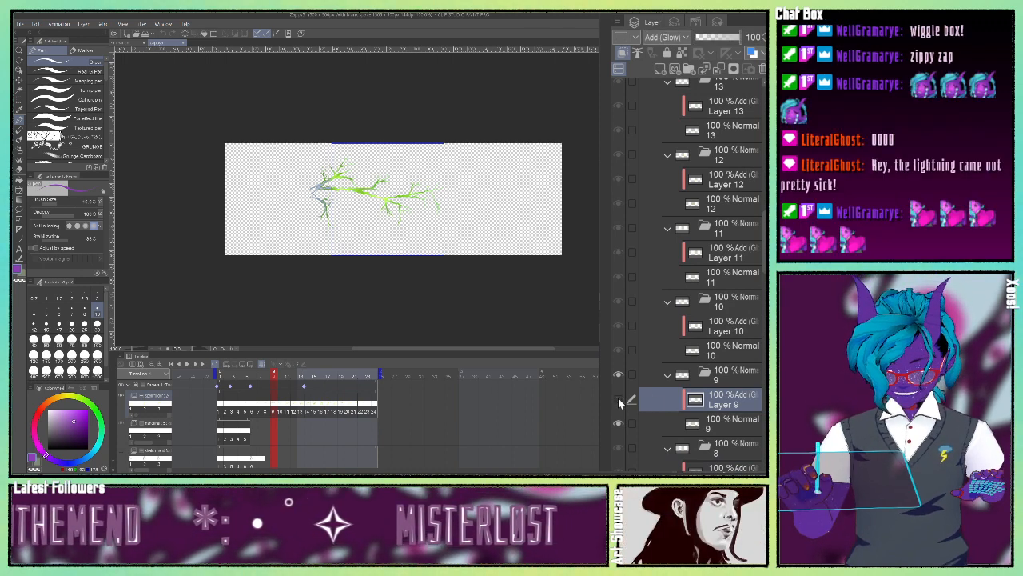
click(618, 399)
click(618, 398)
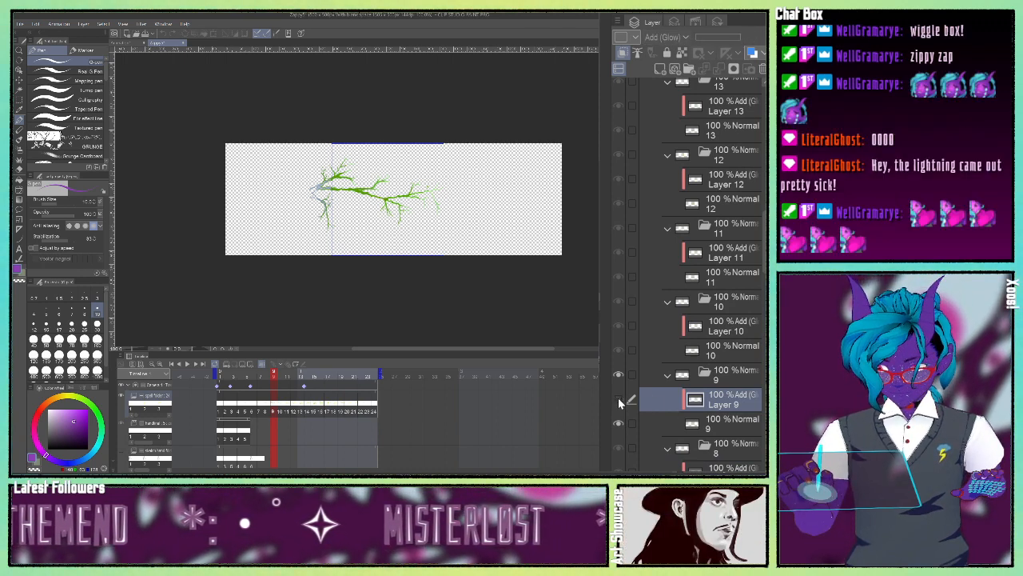
click(618, 397)
click(618, 397)
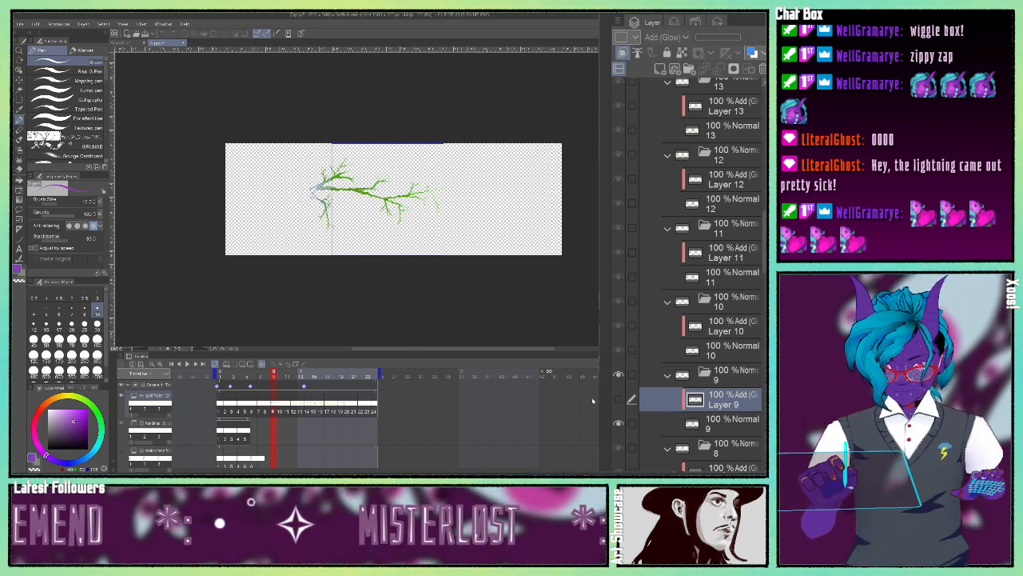
click(618, 398)
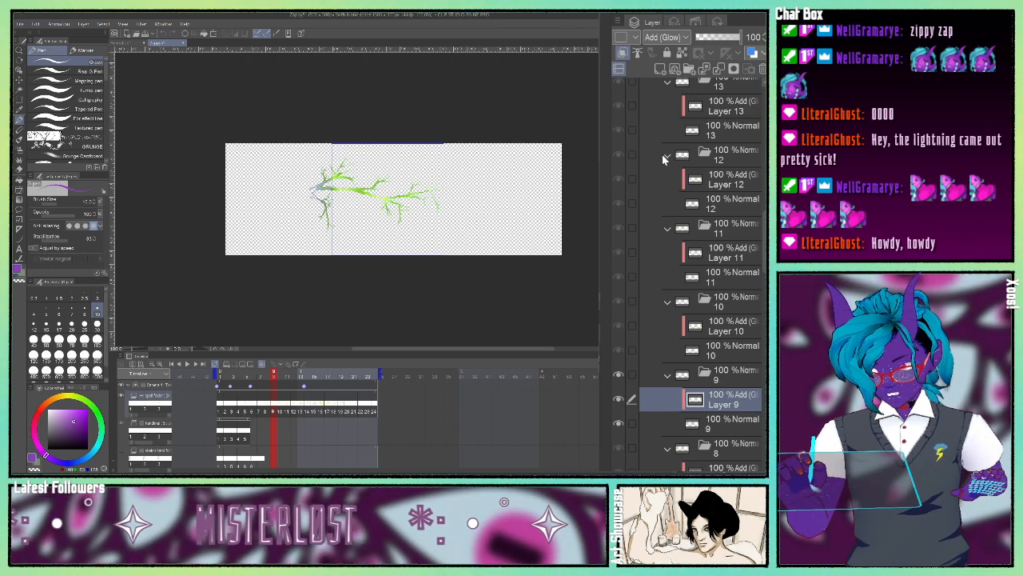
scroll(695, 352, down, 5)
scroll(686, 315, up, 6)
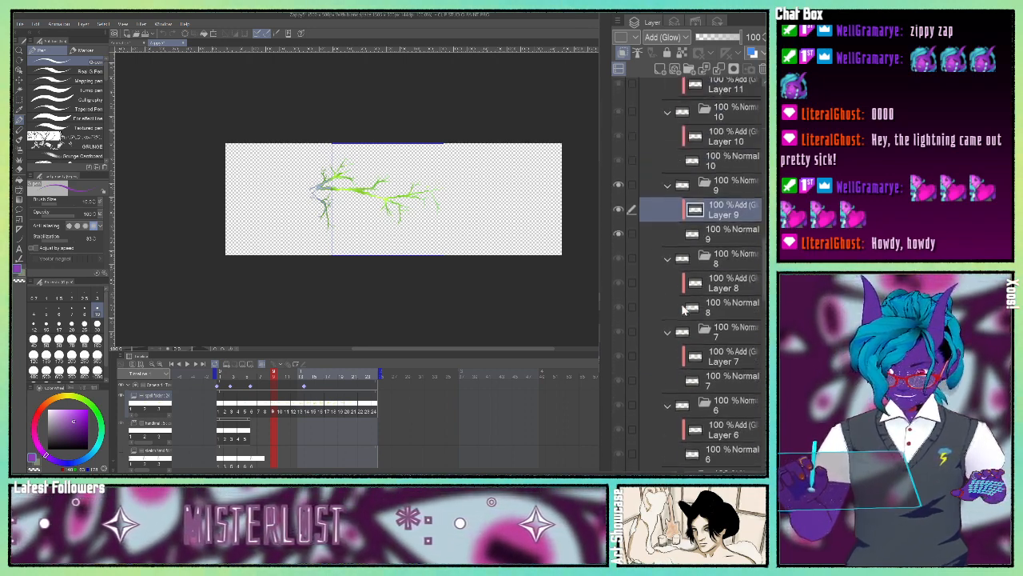
scroll(681, 308, up, 10)
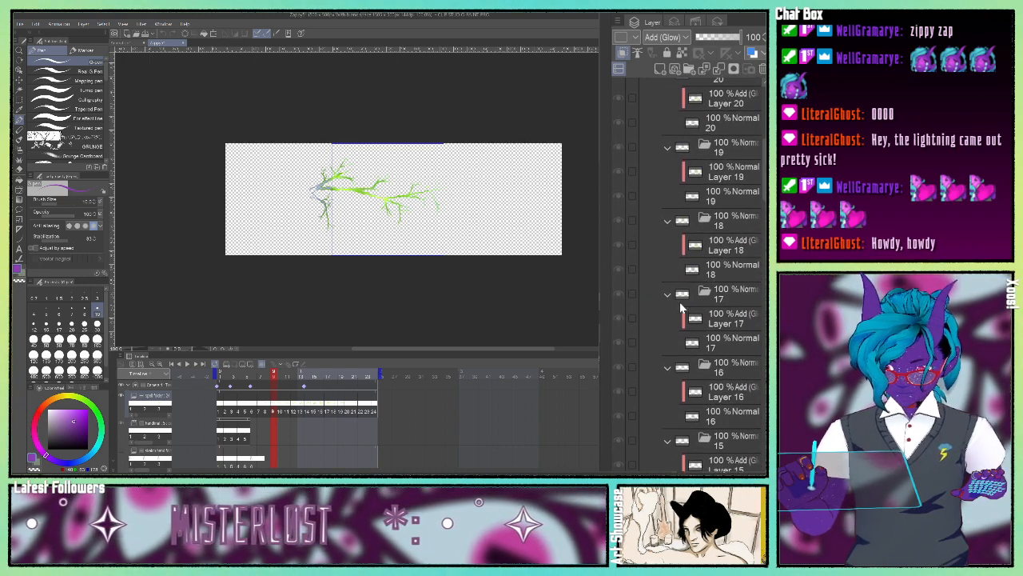
Collapse the spell folder, expand the handfinal folder and play back the first five frames of the hand animation
scroll(672, 300, up, 4)
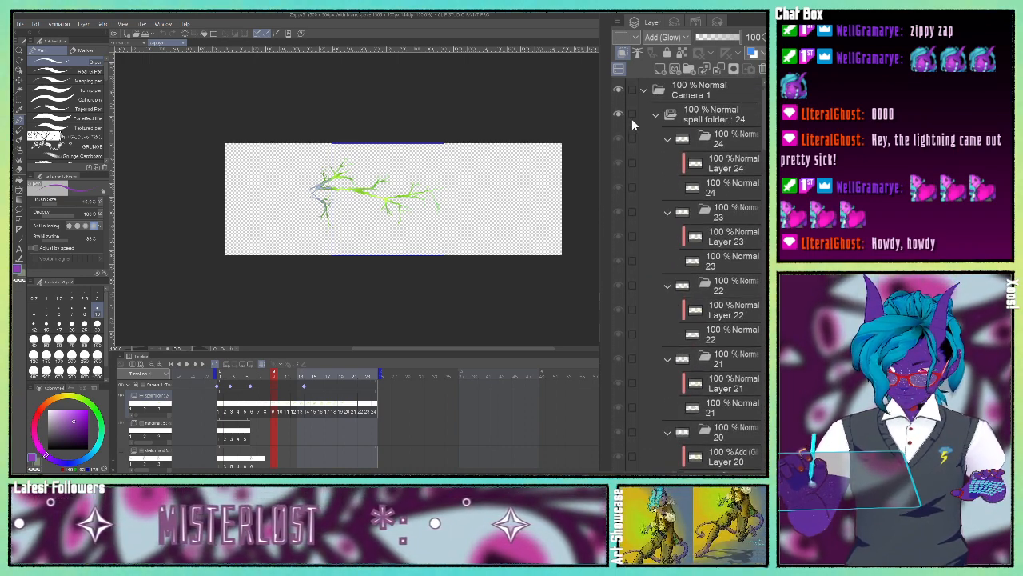
click(655, 114)
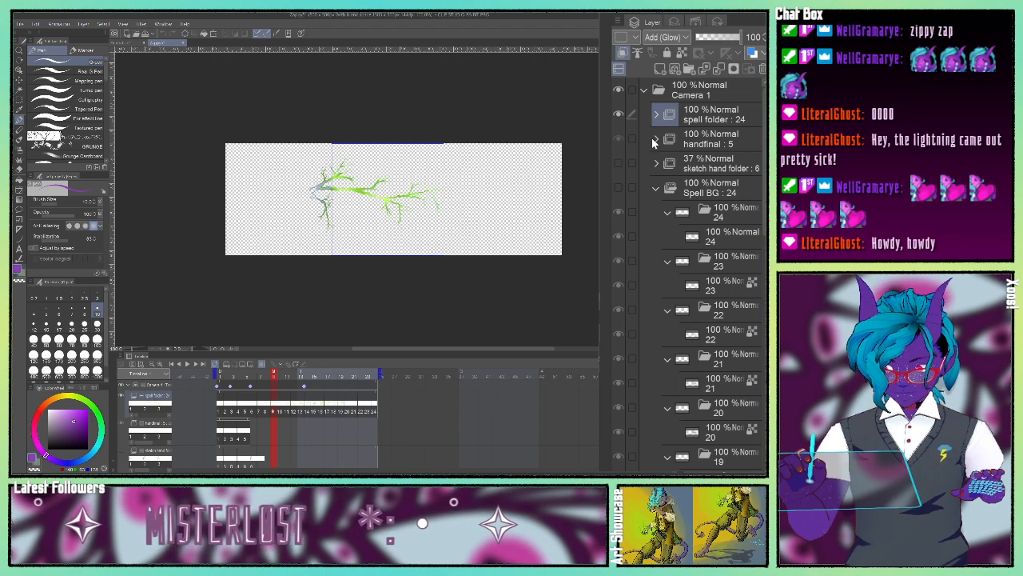
click(654, 138)
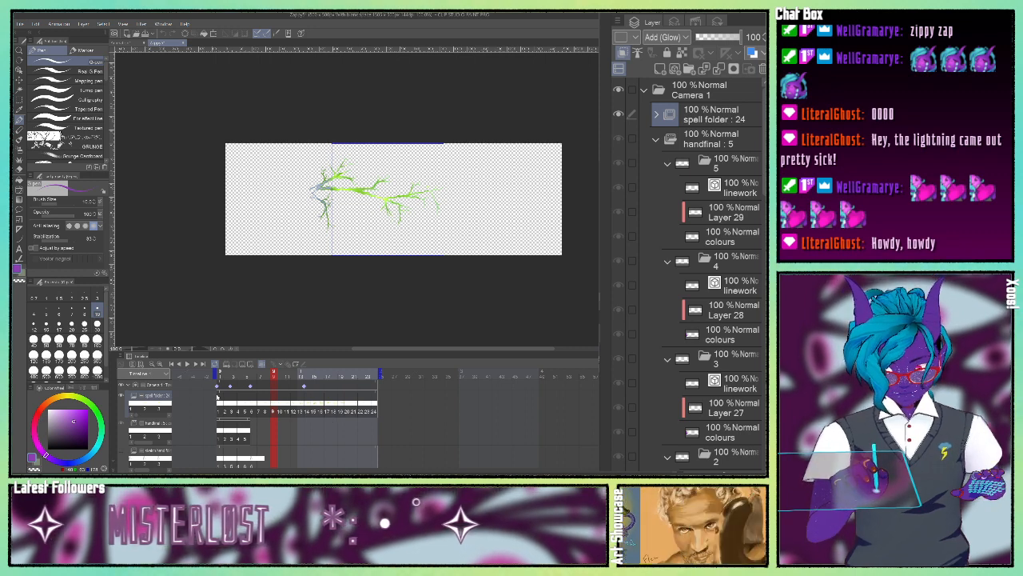
click(219, 395)
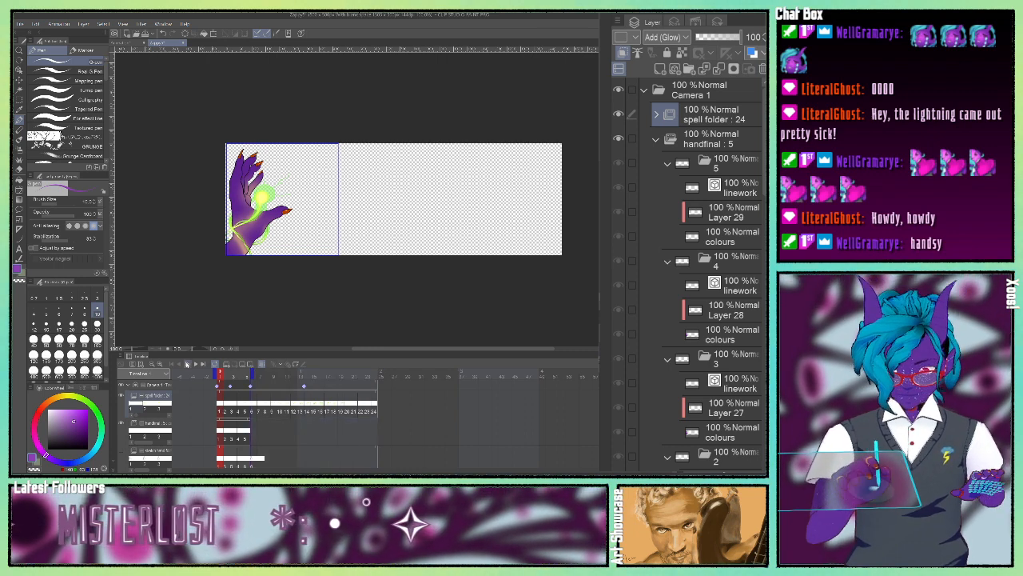
click(188, 365)
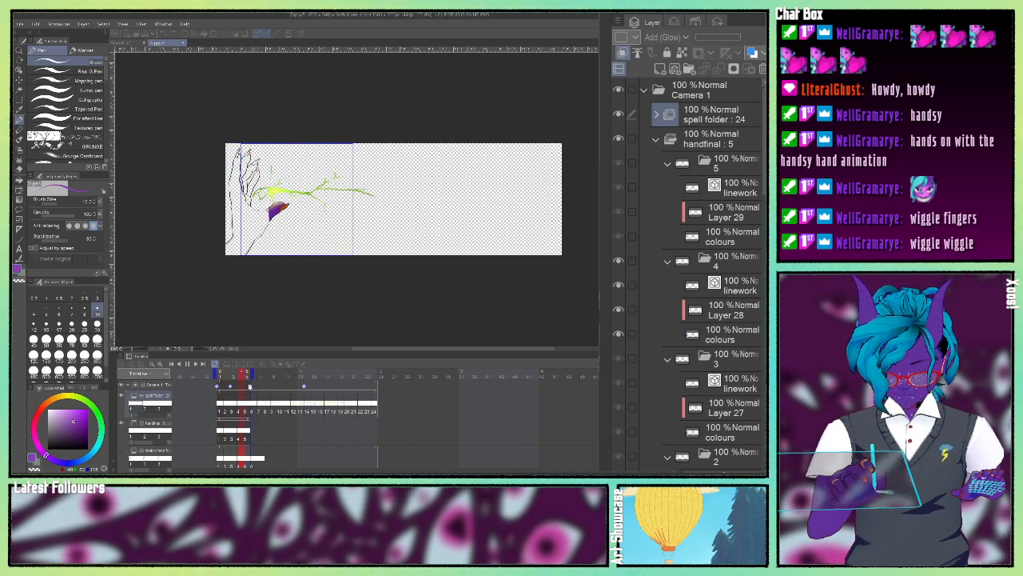
Extend the playback range to frame 24, replay the whole lightning spell animation and return it to its first frame
drag(283, 378, 394, 388)
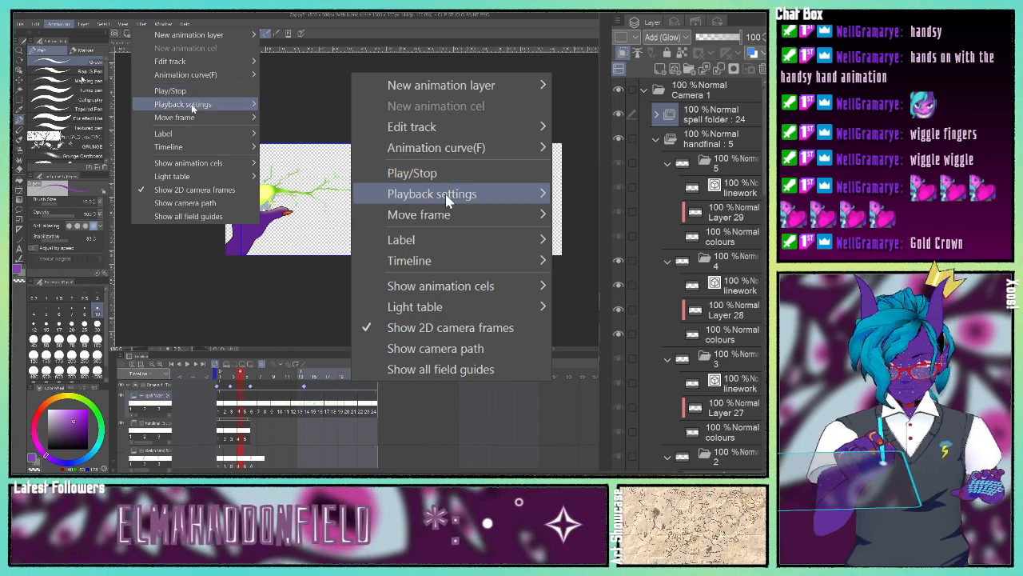
click(167, 103)
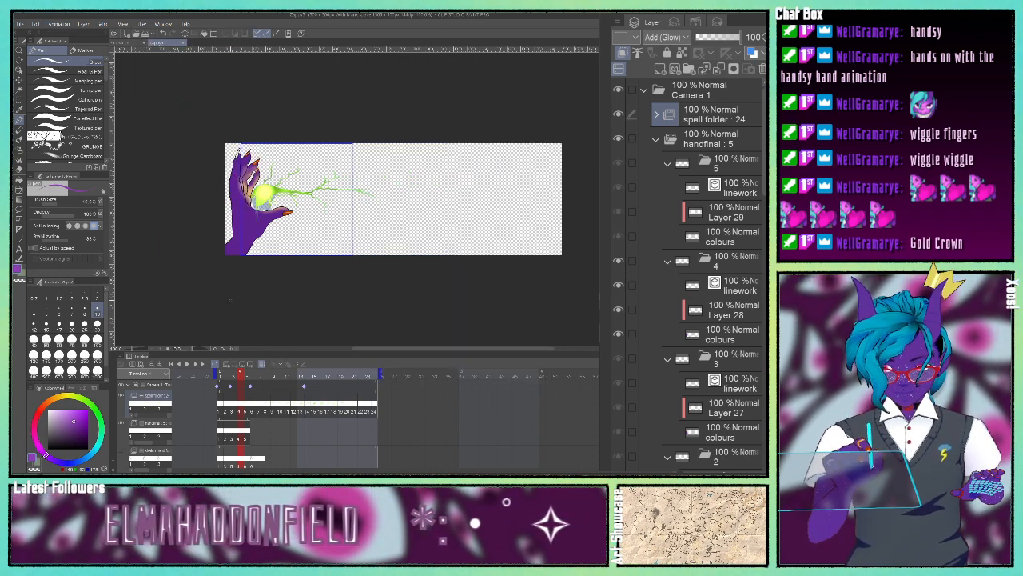
click(188, 364)
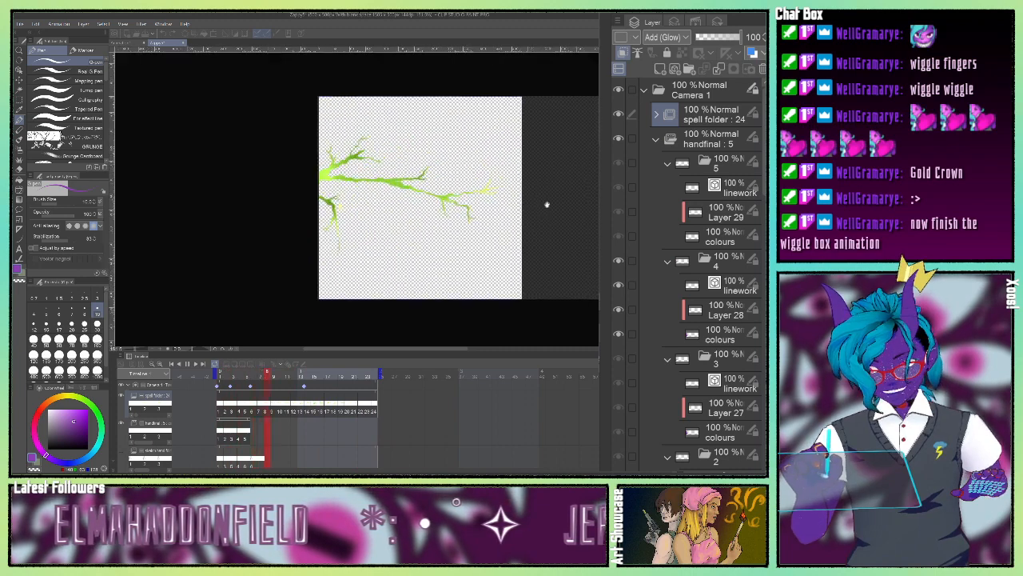
click(121, 43)
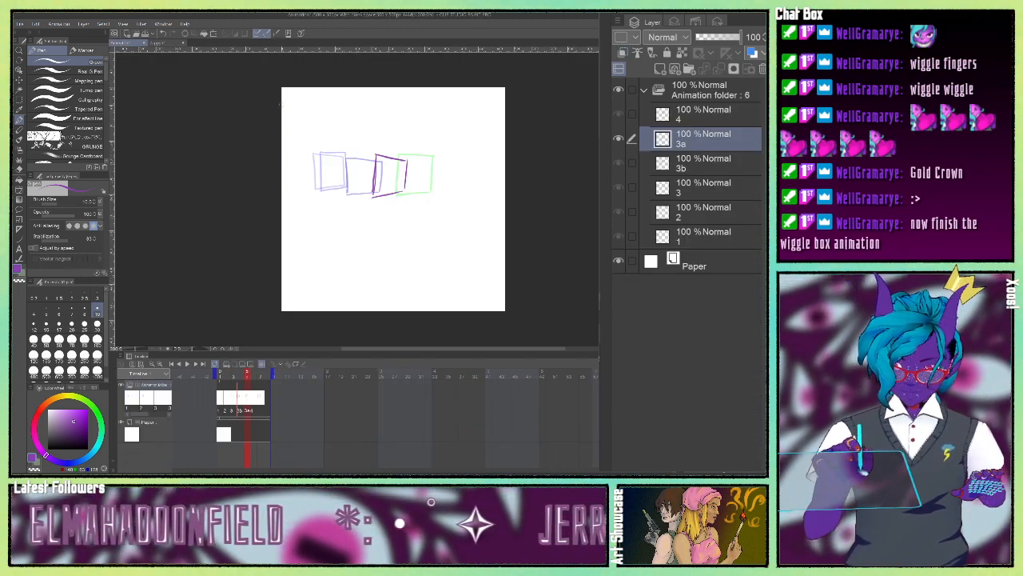
click(167, 42)
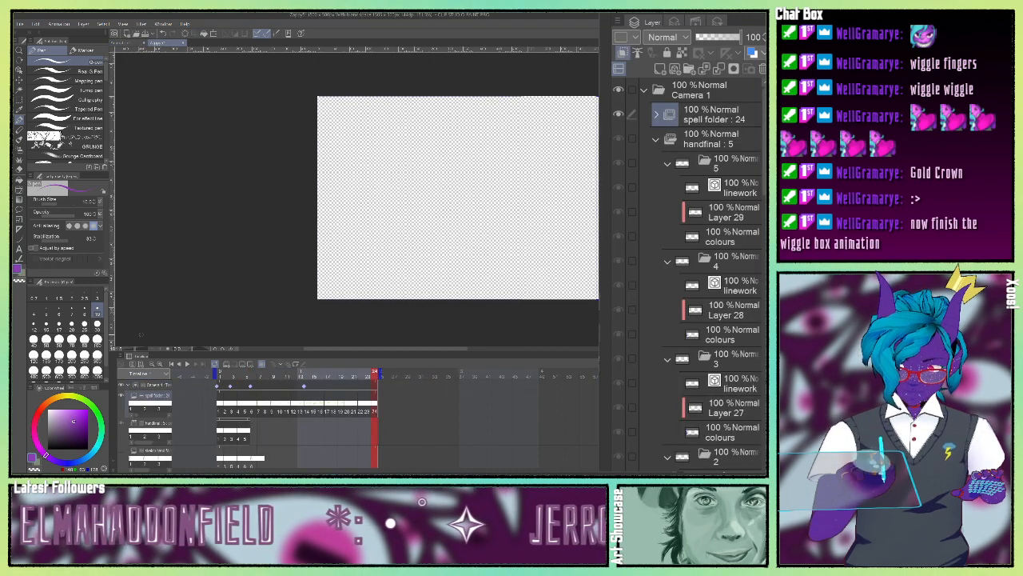
click(171, 365)
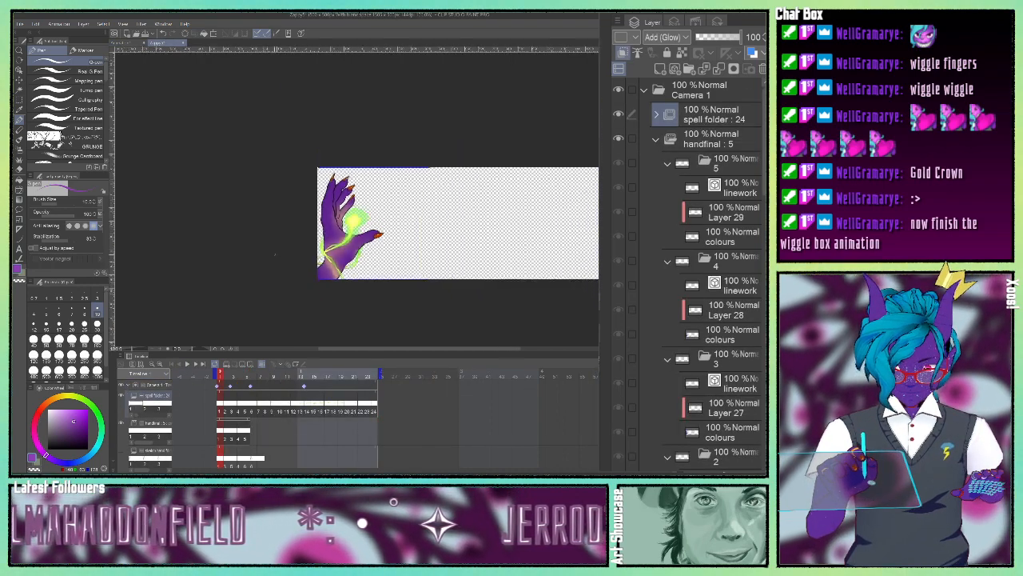
In the box animation document, add new animation cels 5 and 6 on frames 7 and 8, following cel 4
click(131, 46)
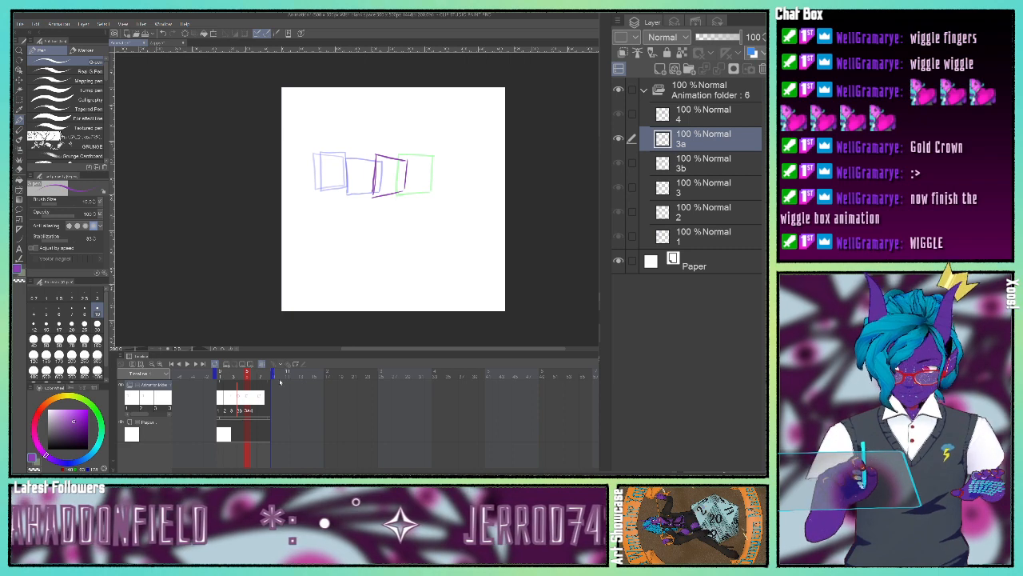
click(263, 390)
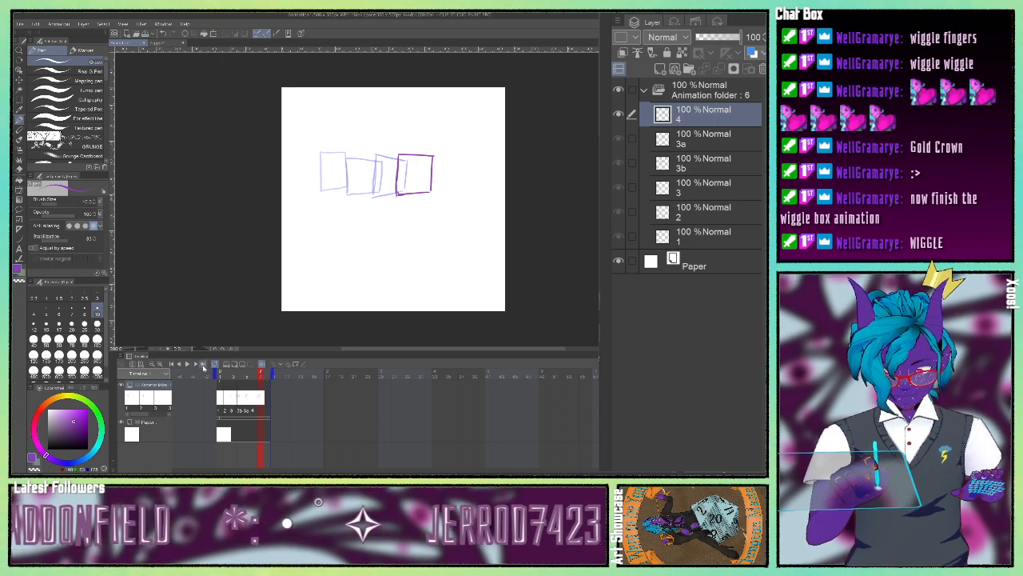
click(228, 365)
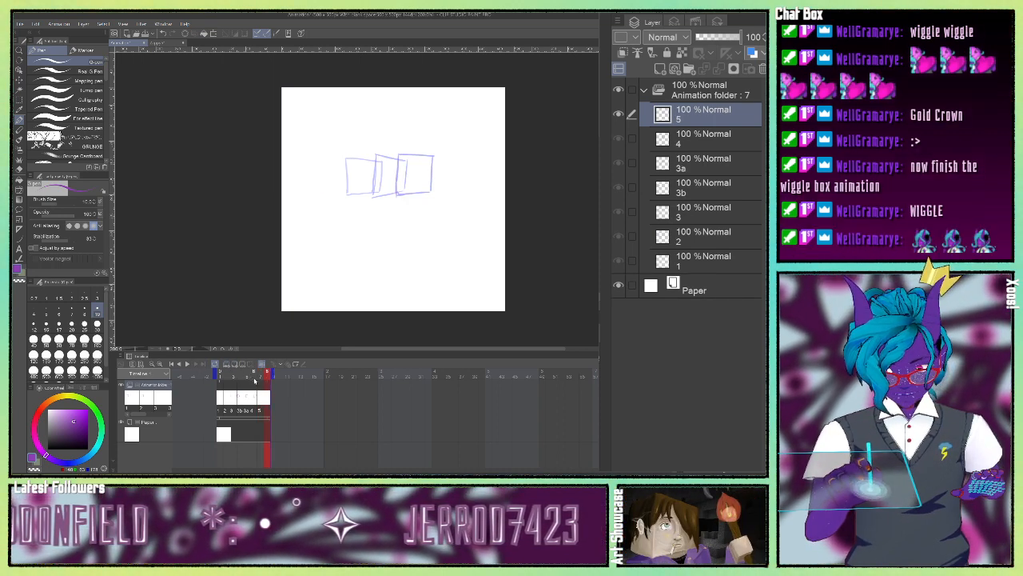
click(232, 365)
click(259, 395)
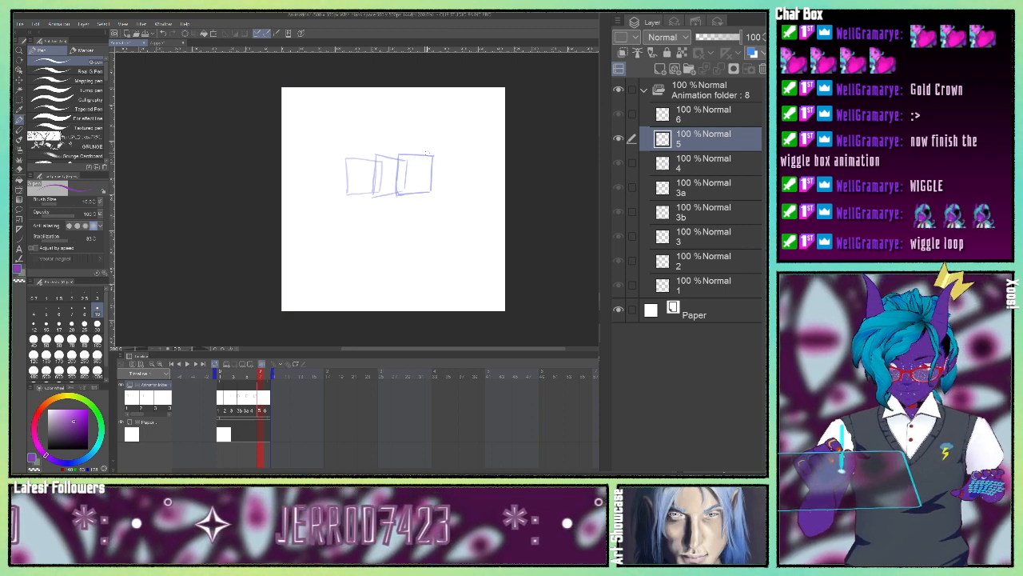
Draw the box outline on cel 5, further right than cel 4's box and partly overlapping it, redoing the first stroke
mouse_move(427, 152)
mouse_down()
mouse_move(424, 195)
mouse_move(446, 192)
mouse_up()
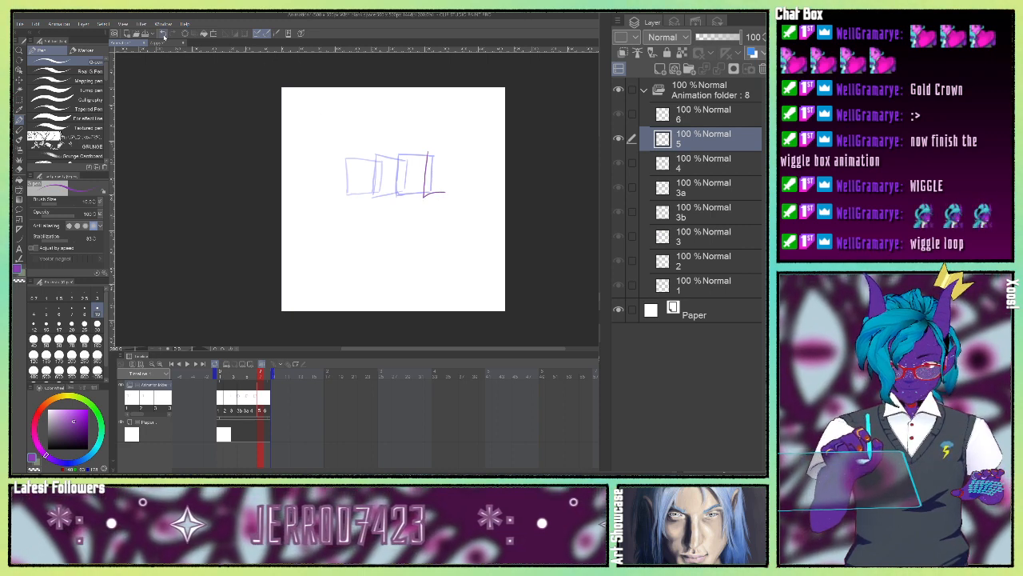
key(ctrl+z)
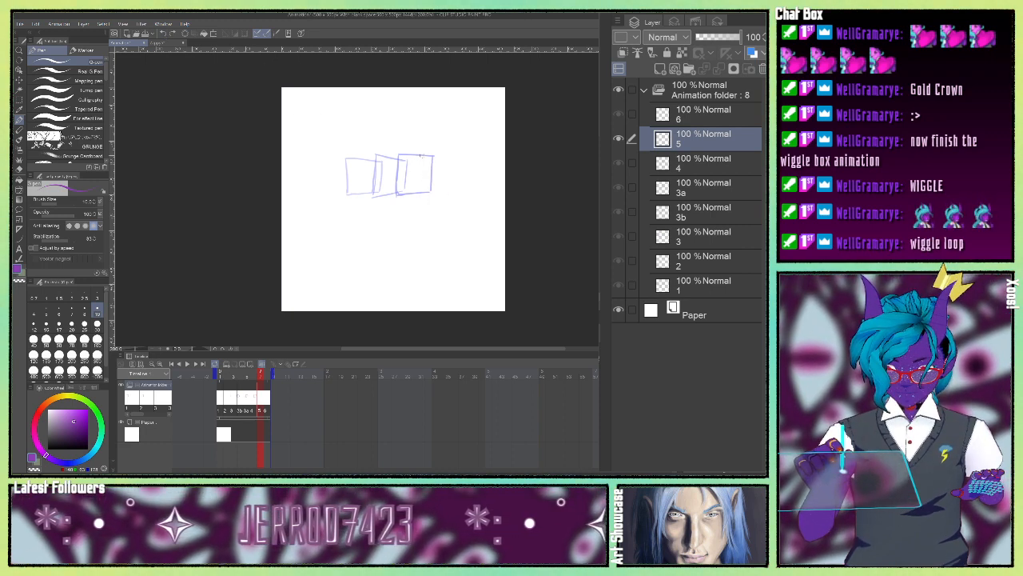
mouse_move(417, 163)
mouse_down()
mouse_move(418, 195)
mouse_move(450, 195)
mouse_up()
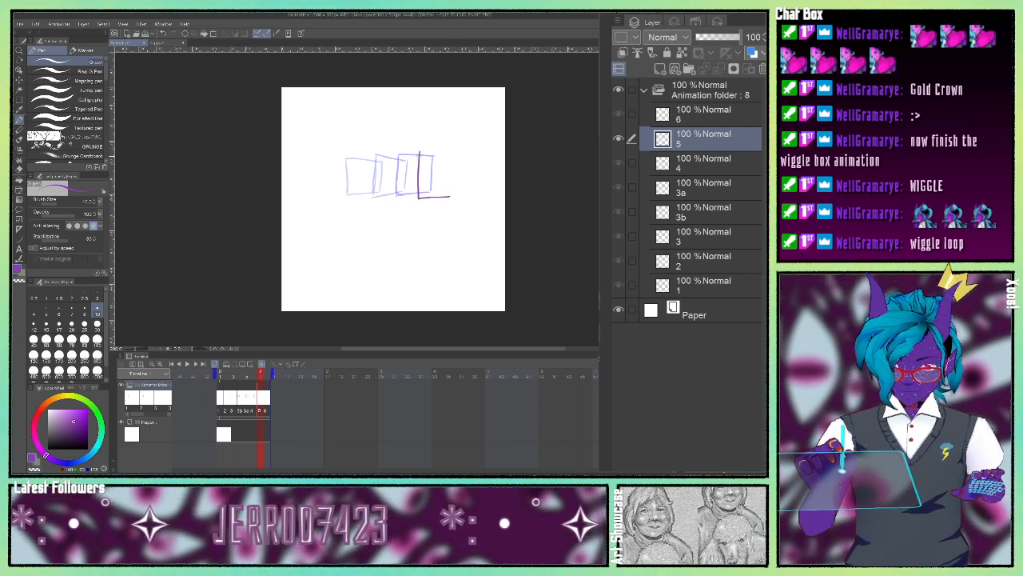
drag(420, 155, 450, 156)
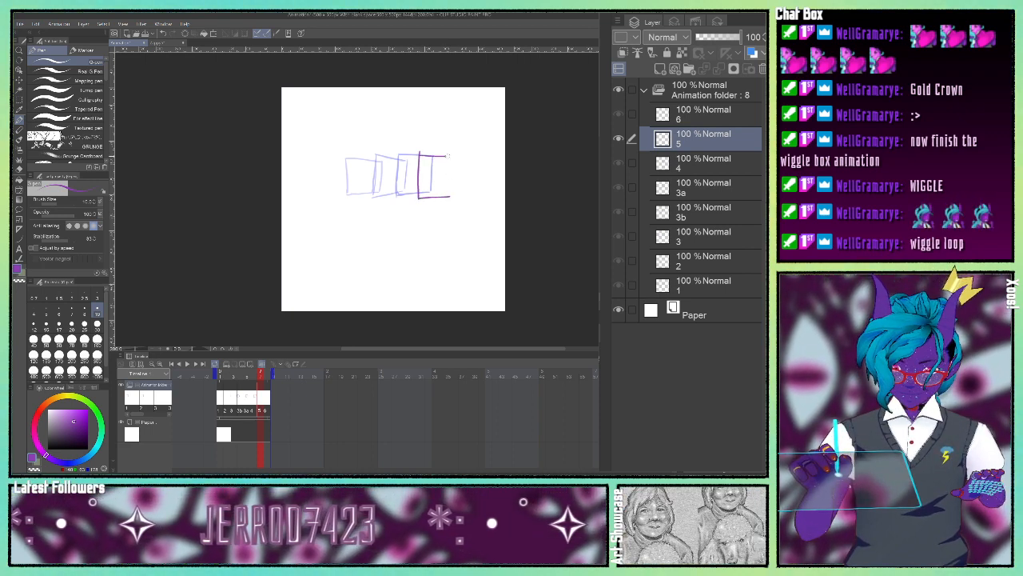
mouse_move(416, 193)
mouse_down()
mouse_move(452, 189)
mouse_move(448, 176)
mouse_move(450, 190)
mouse_up()
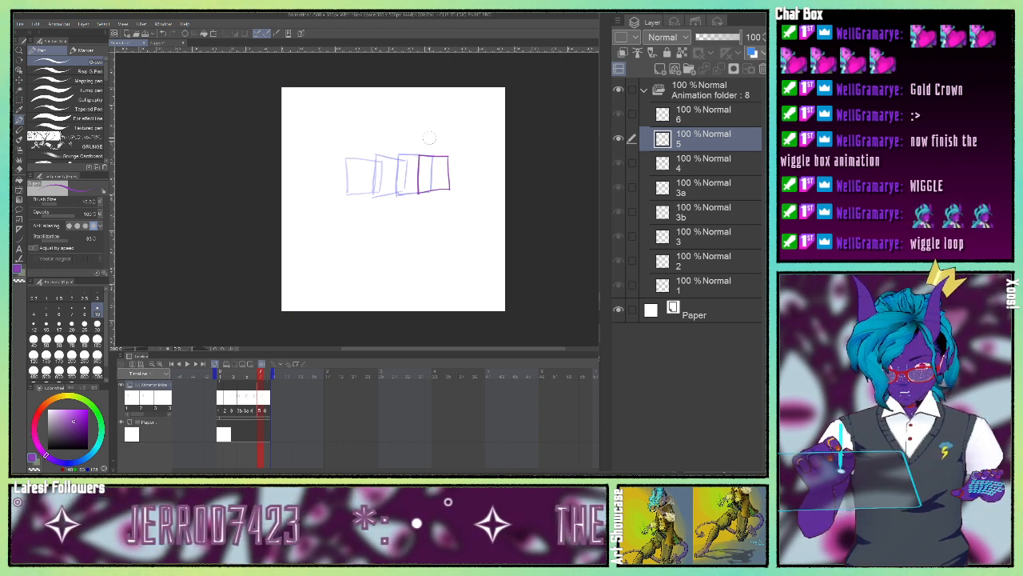
Draw a slightly narrower box outline on cel 6 at frame 8, shifted just a little further right than cel 5's box
click(268, 372)
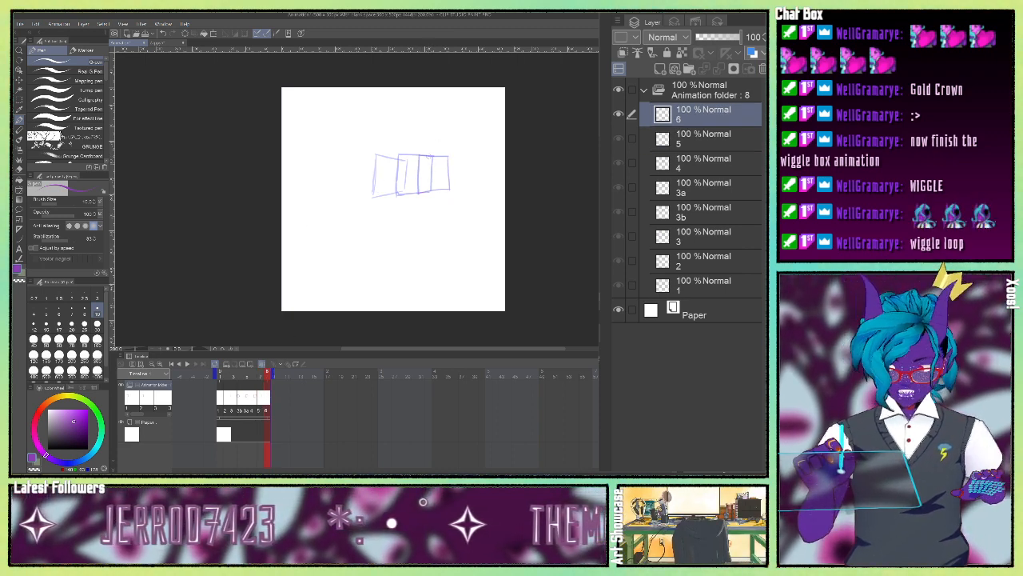
mouse_move(428, 159)
mouse_down()
mouse_move(429, 188)
mouse_move(454, 193)
mouse_up()
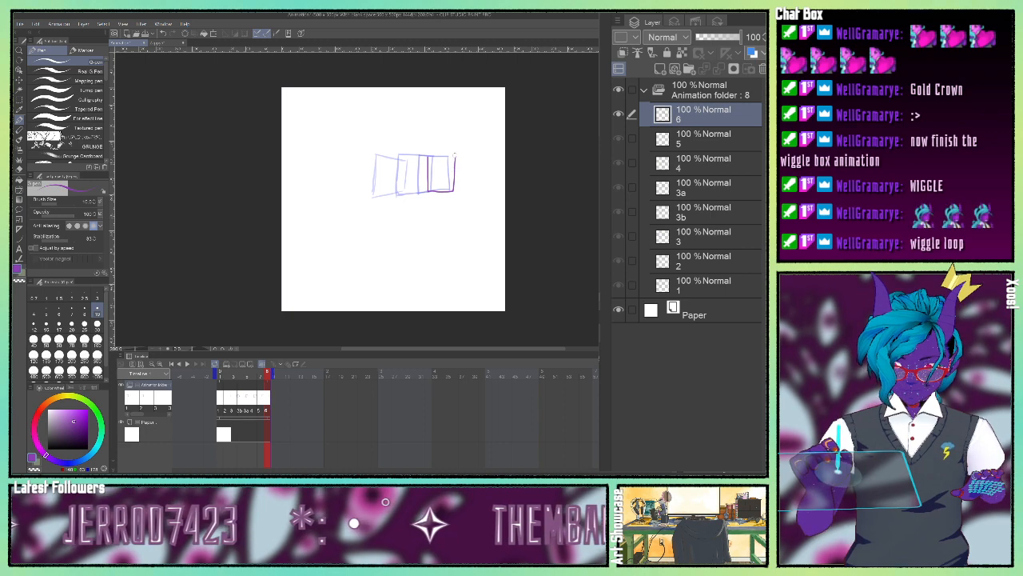
drag(454, 155, 438, 156)
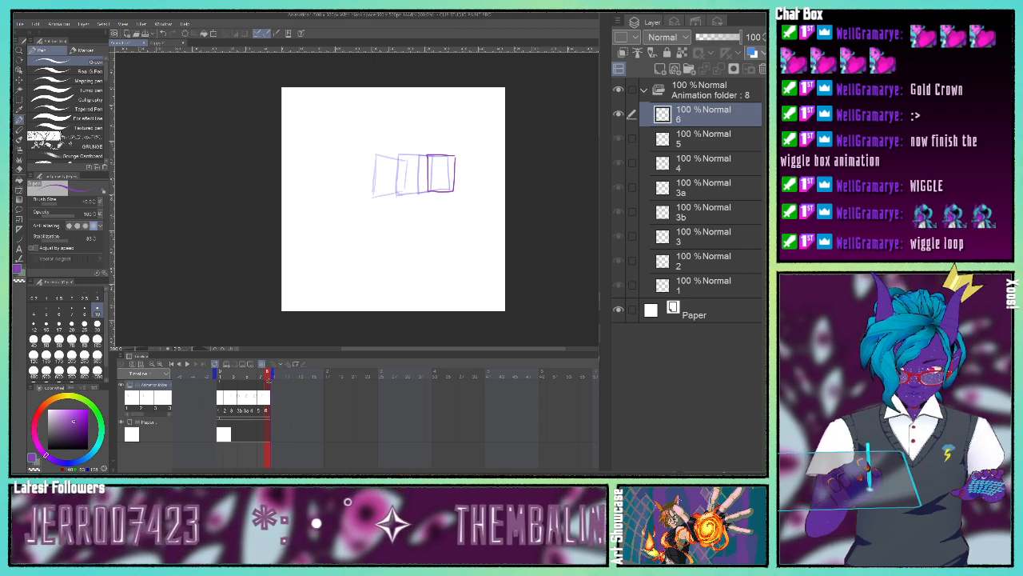
Extend the animation folder and Paper clips to frame 16, and move the end of the playback range to frame 16
click(269, 381)
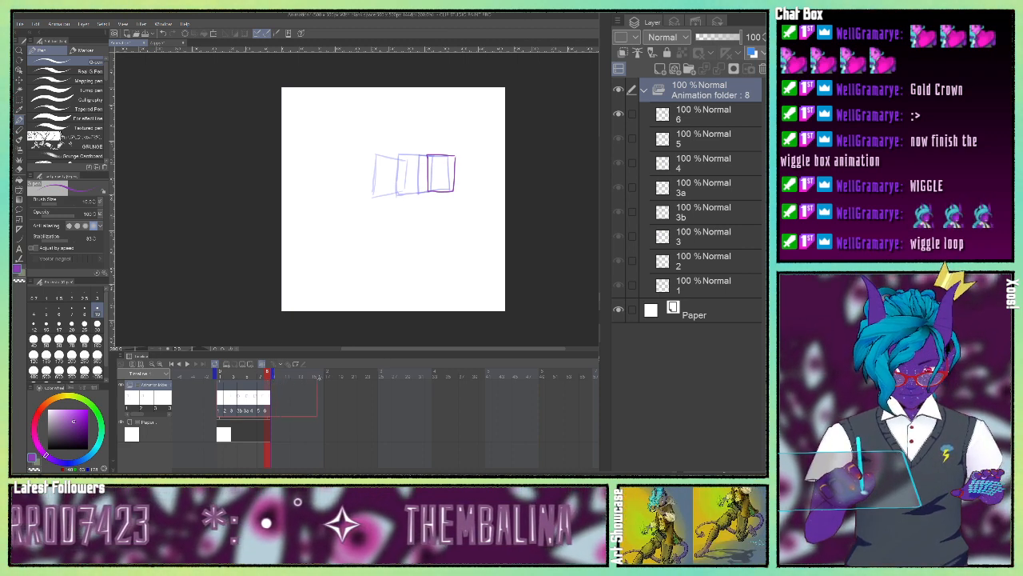
drag(326, 376, 323, 379)
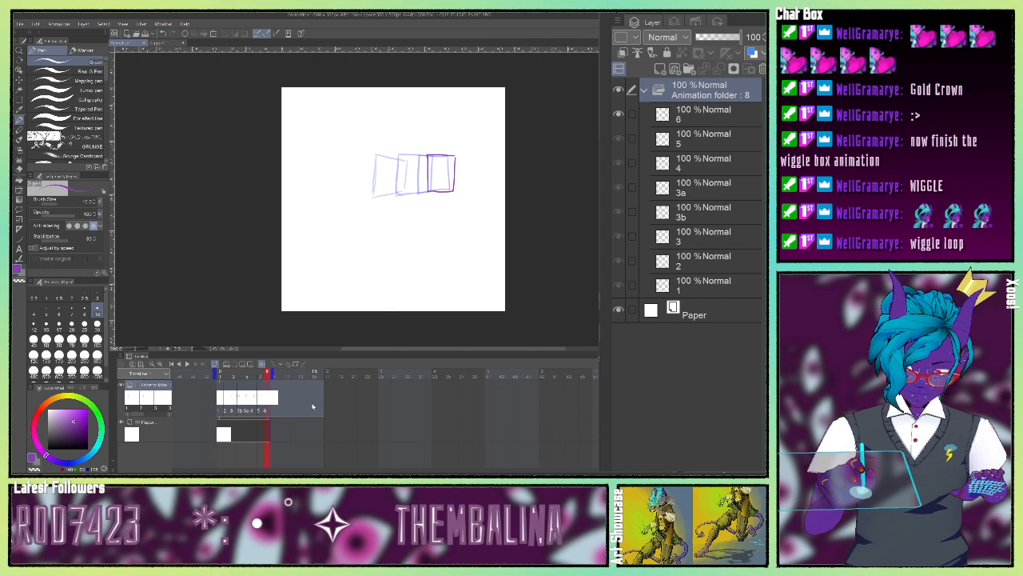
click(270, 422)
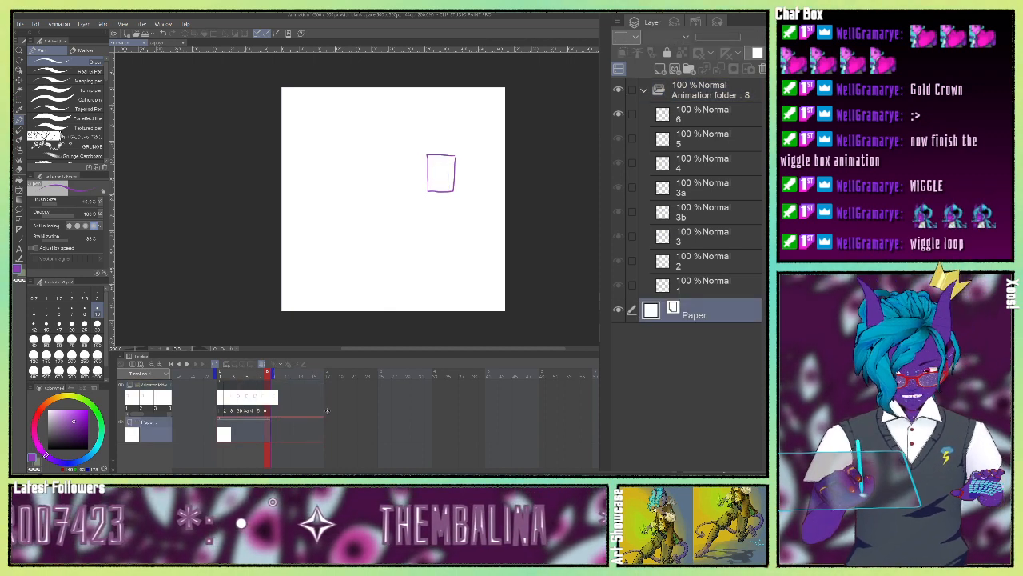
drag(327, 410, 325, 412)
click(273, 397)
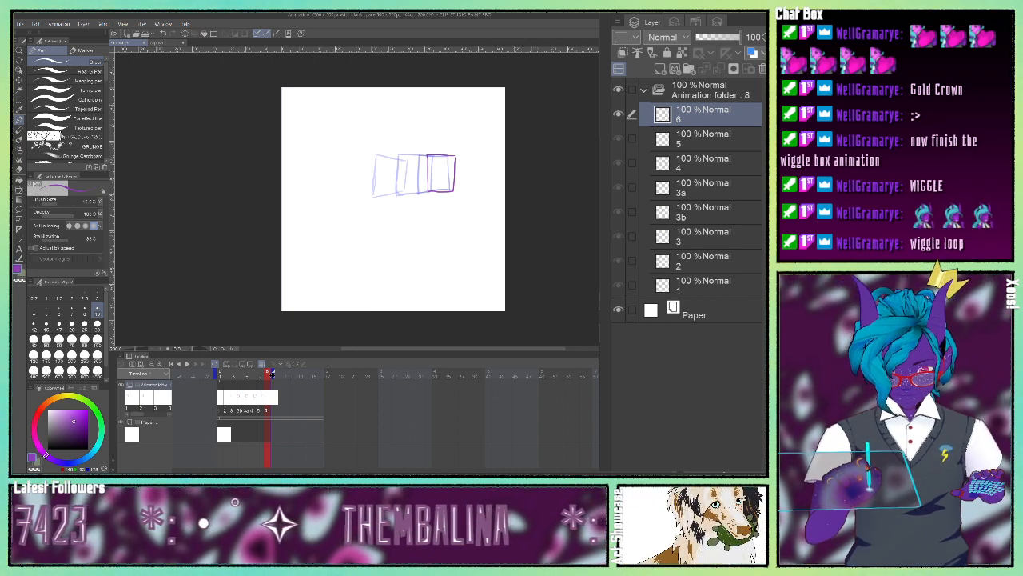
drag(330, 369, 326, 371)
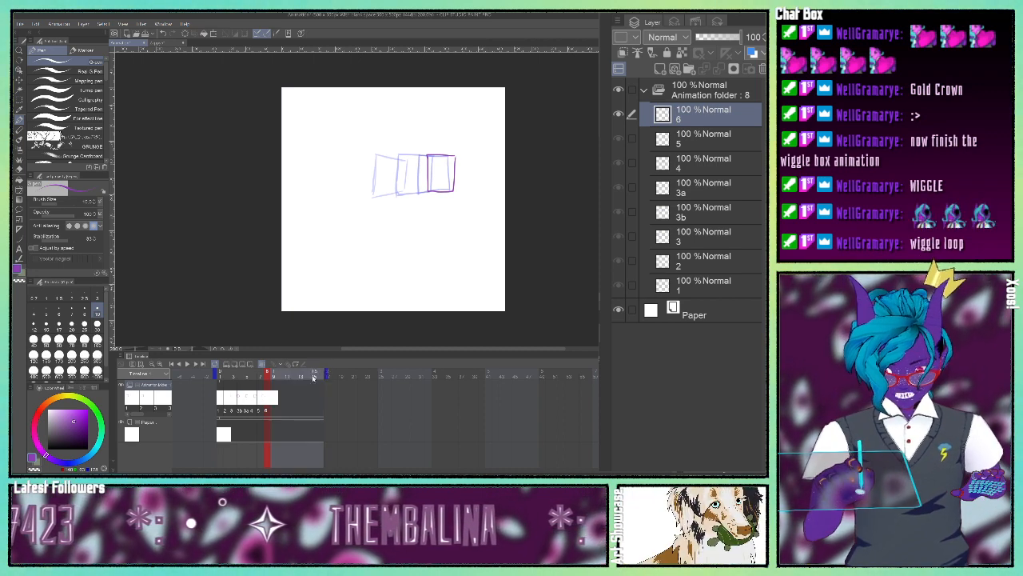
Reuse existing drawings for the return movement by assigning cel 5 to frame 9 and cel 4 to frame 10
click(274, 385)
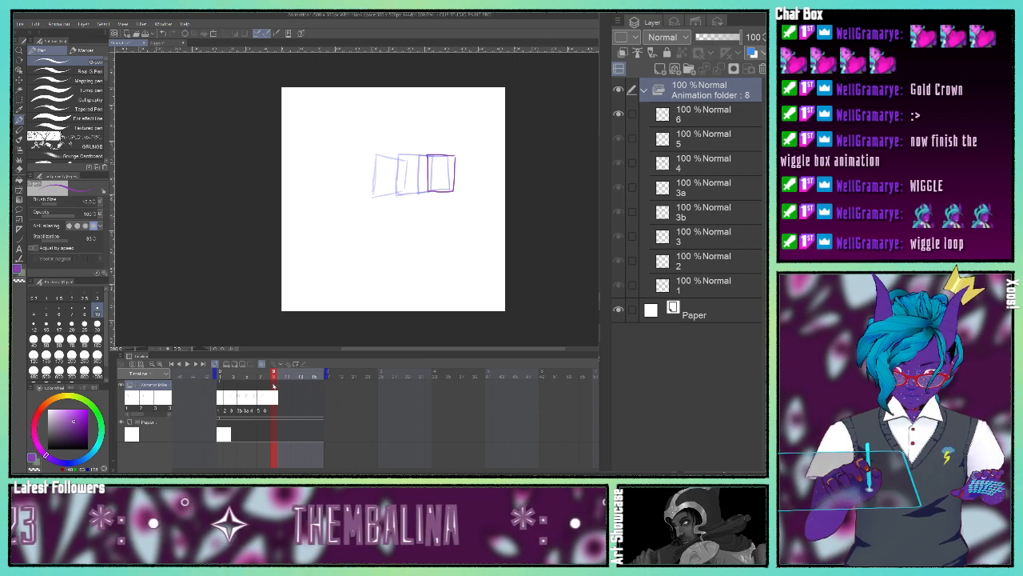
right_click(274, 387)
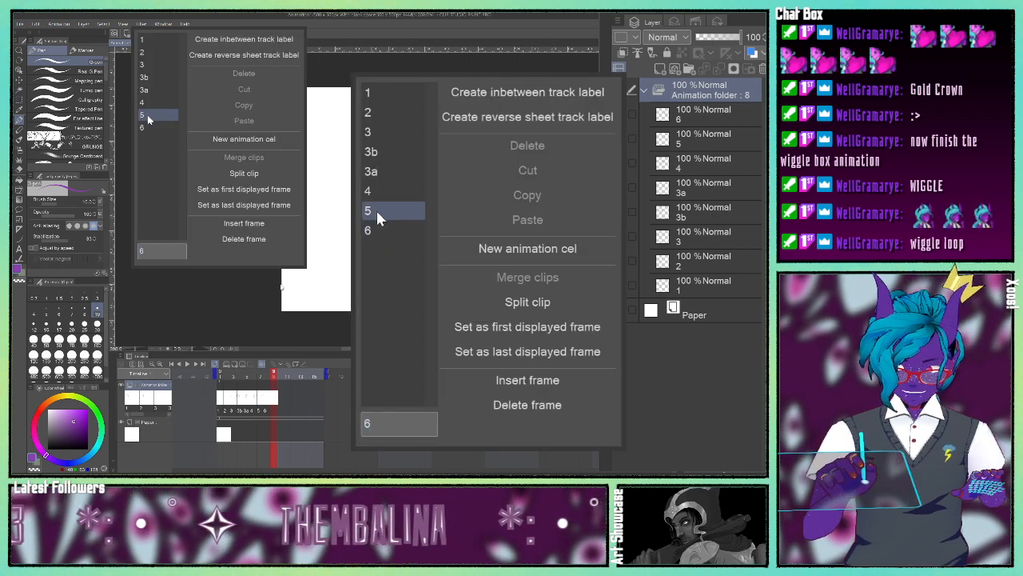
click(148, 116)
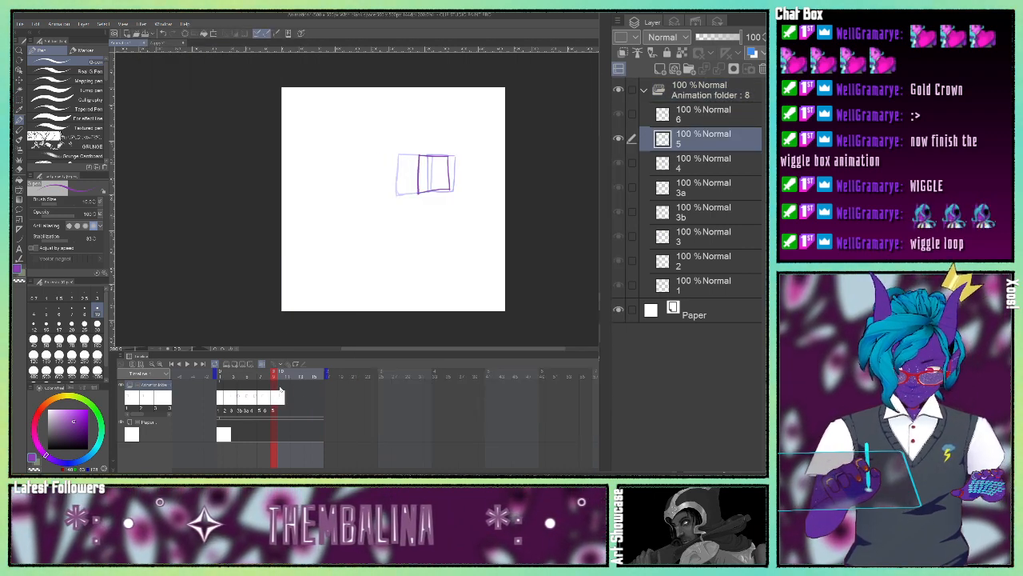
click(280, 389)
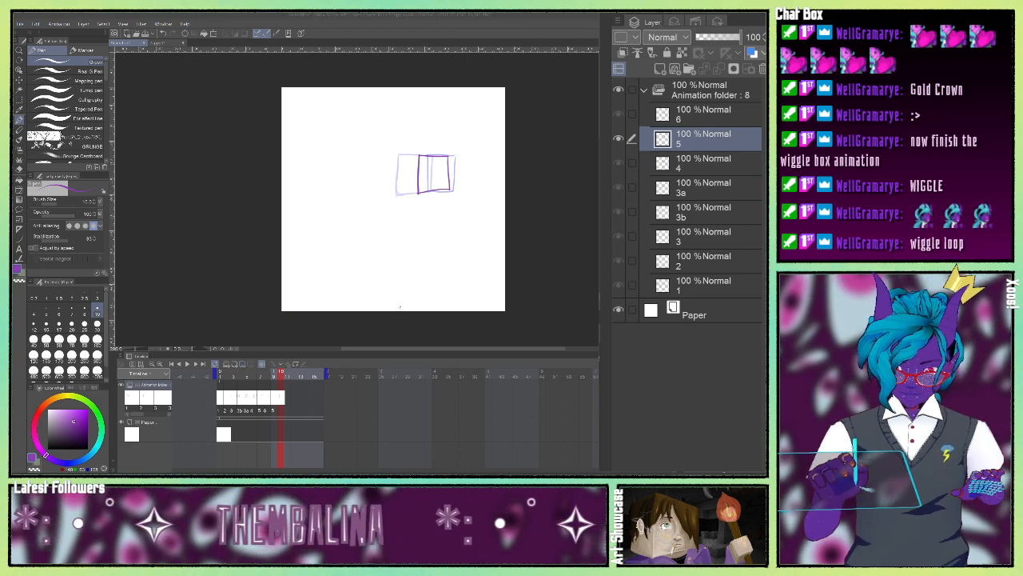
key(c)
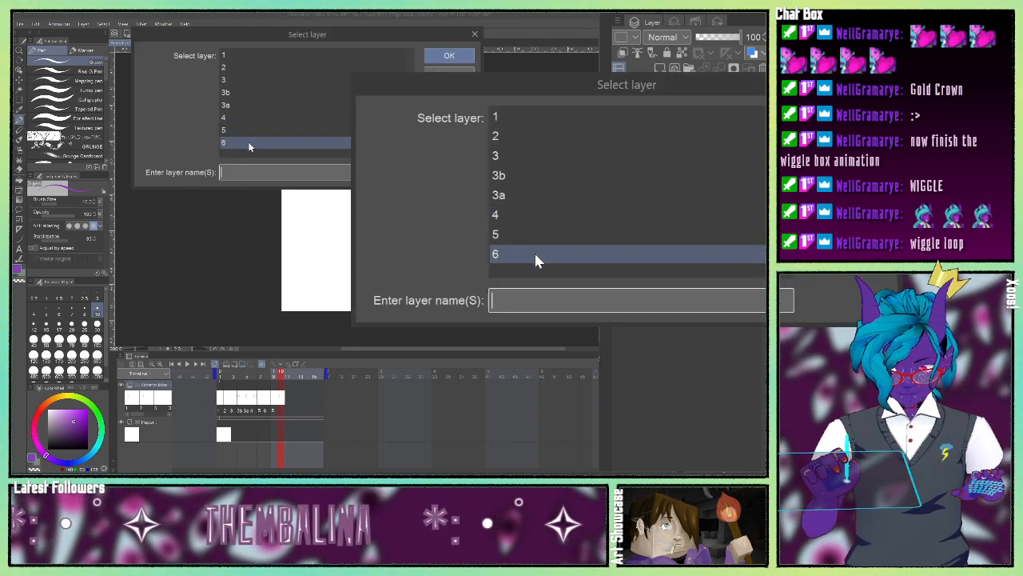
click(533, 214)
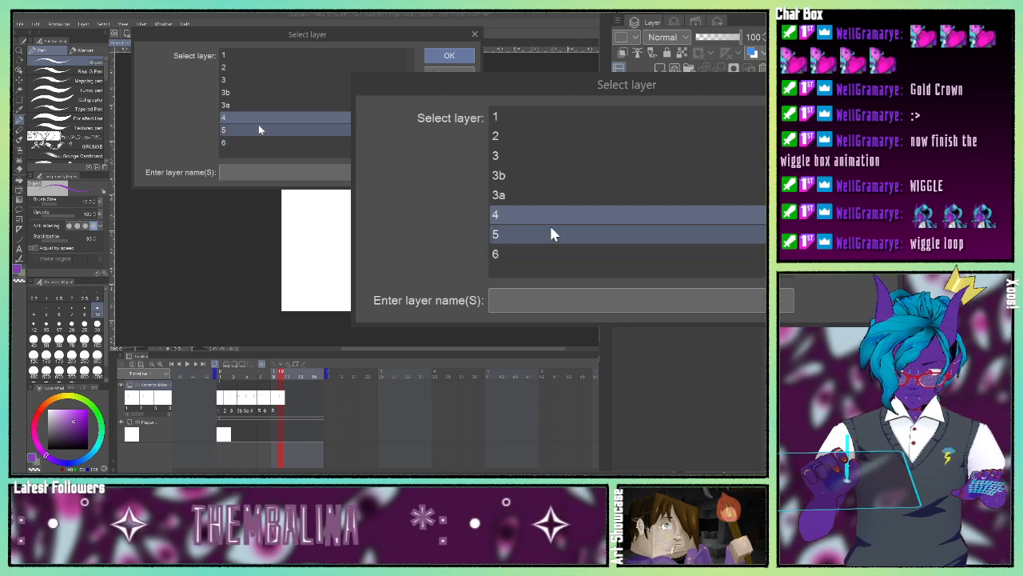
click(449, 55)
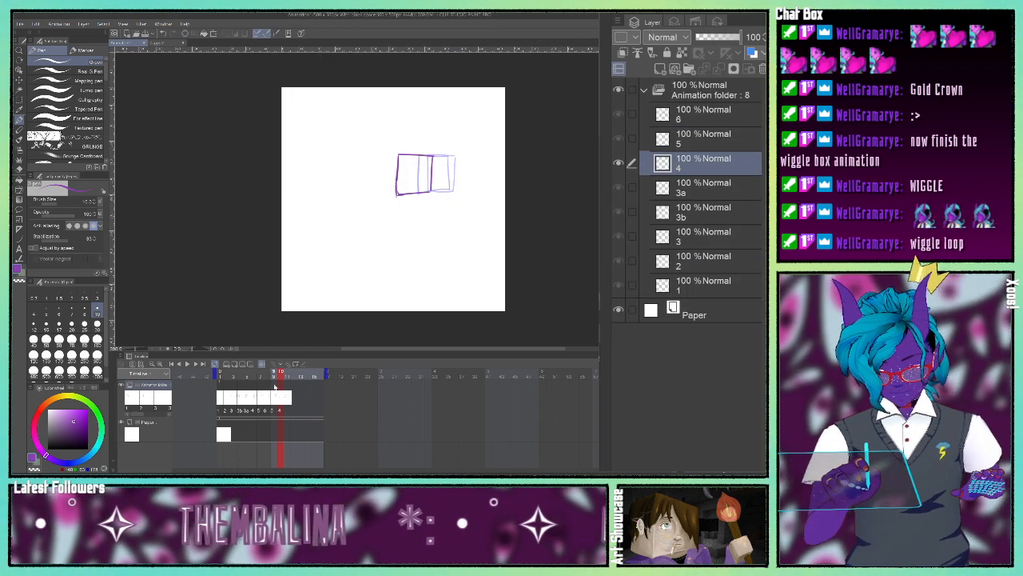
Continue the box's return movement by assigning cel 3a to frame 11 and cel 3b to frame 12
click(288, 389)
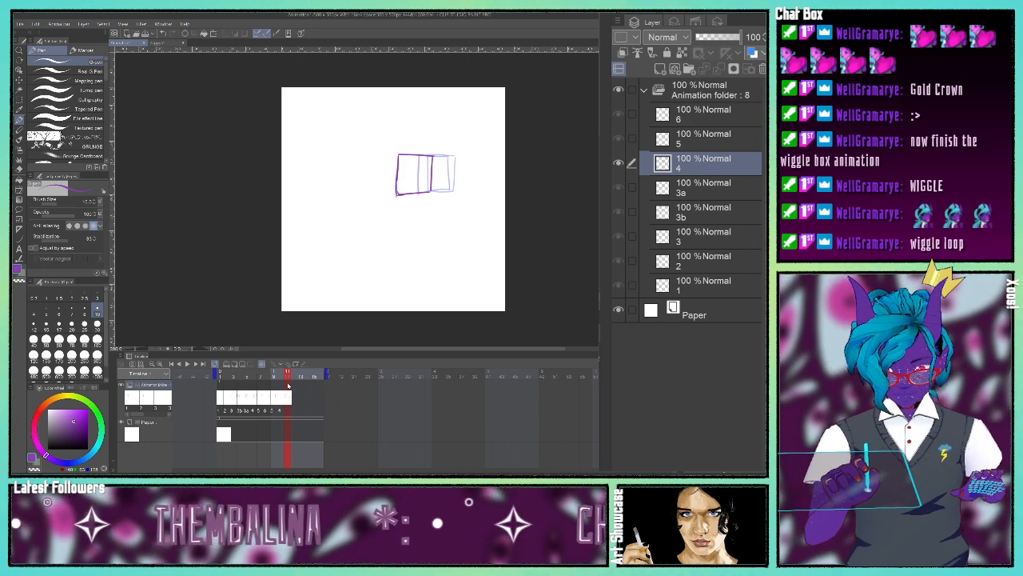
right_click(287, 389)
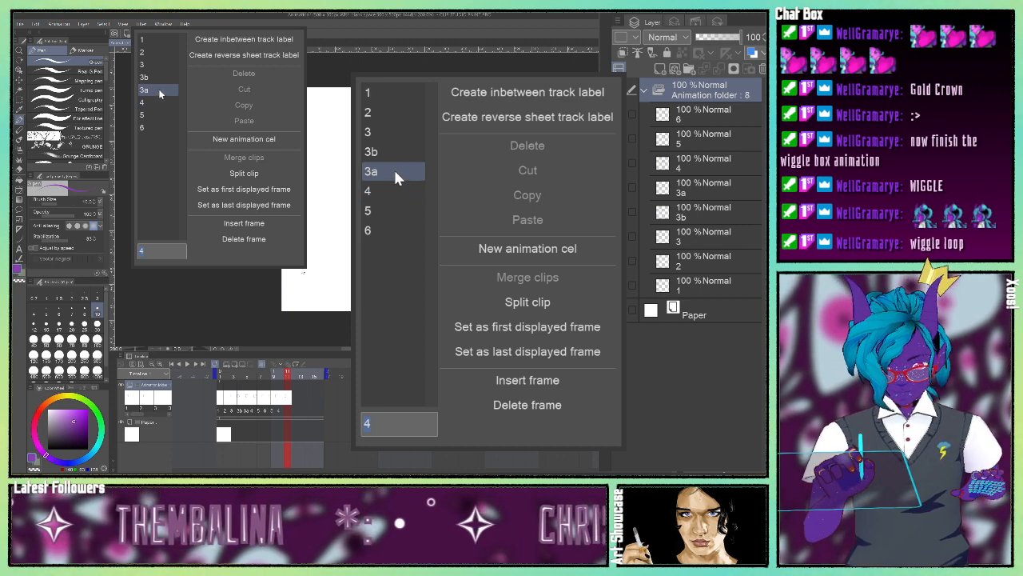
click(160, 93)
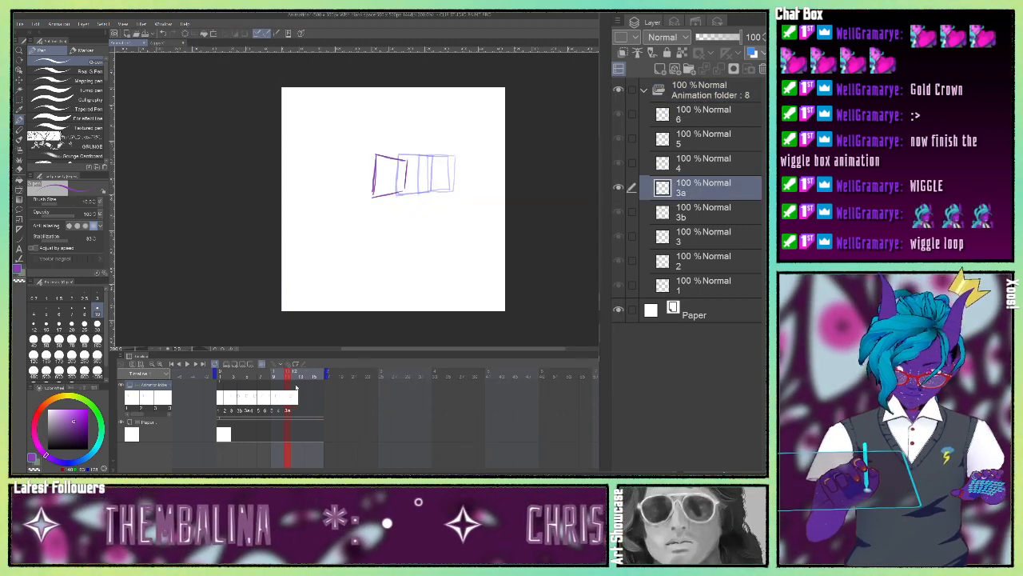
click(295, 398)
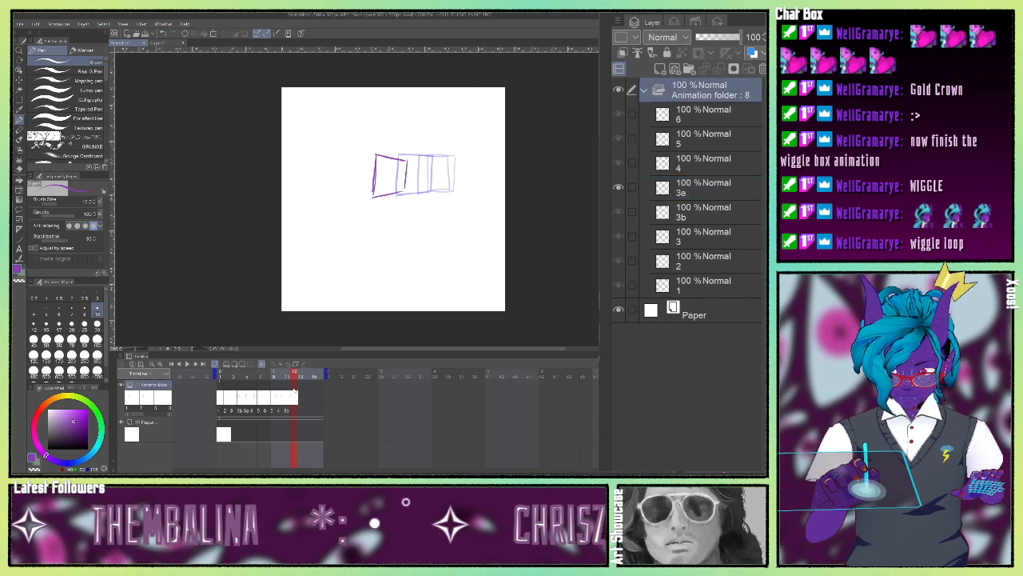
right_click(294, 397)
click(152, 79)
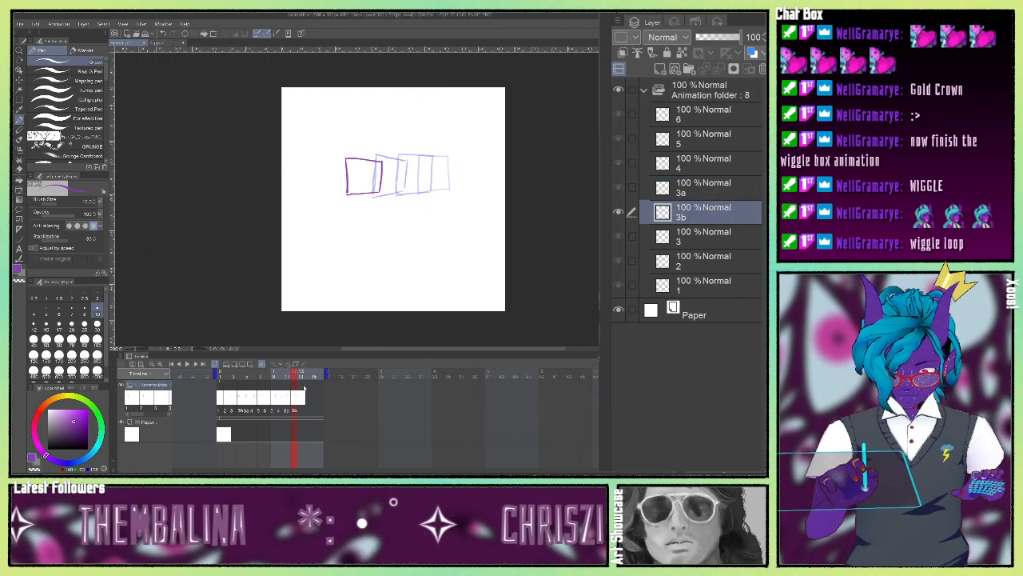
Finish the return movement by assigning cels 3, 2 and 1 to frames 13, 14 and 15
click(302, 392)
right_click(303, 388)
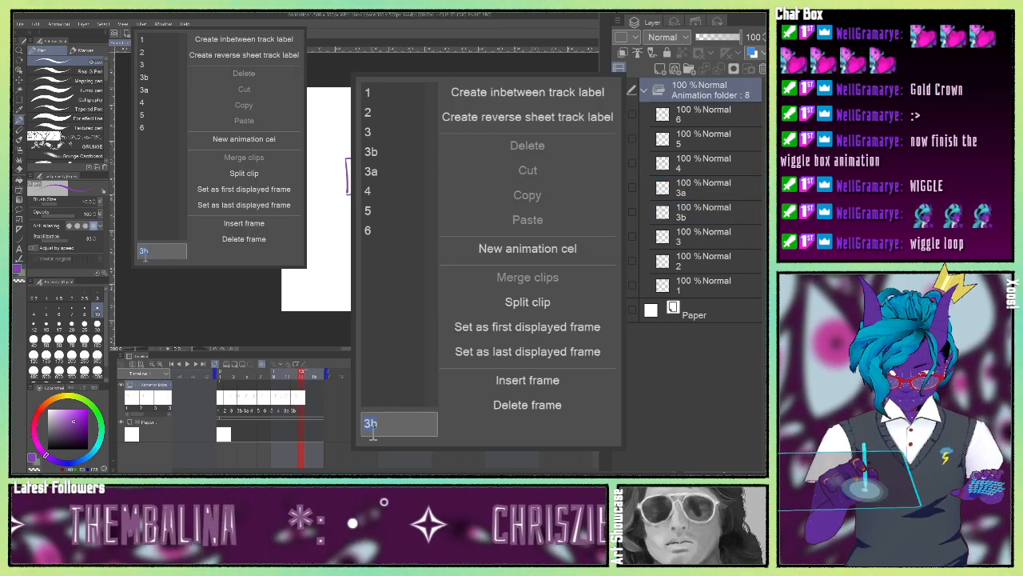
click(152, 56)
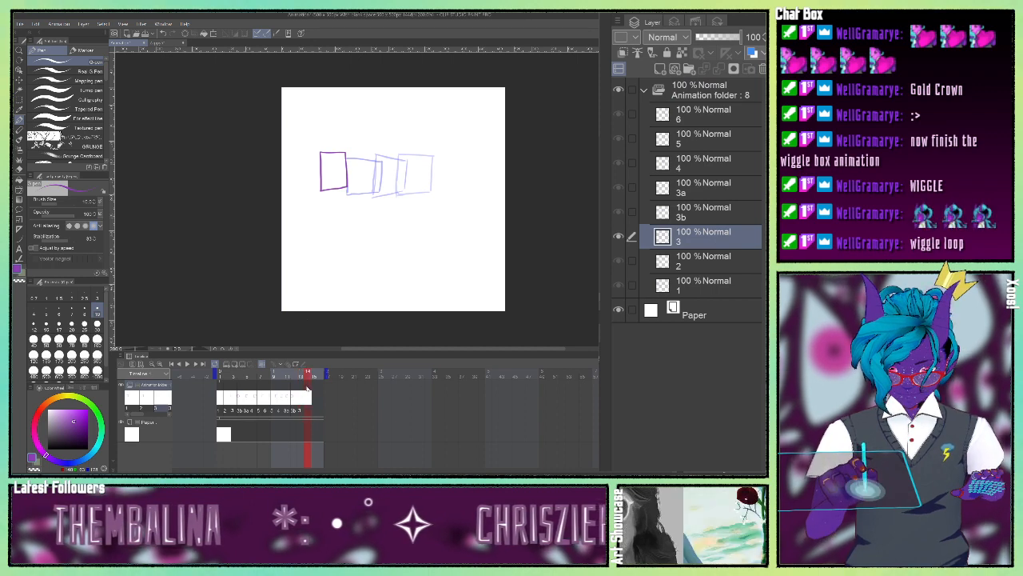
click(308, 389)
right_click(308, 388)
click(157, 55)
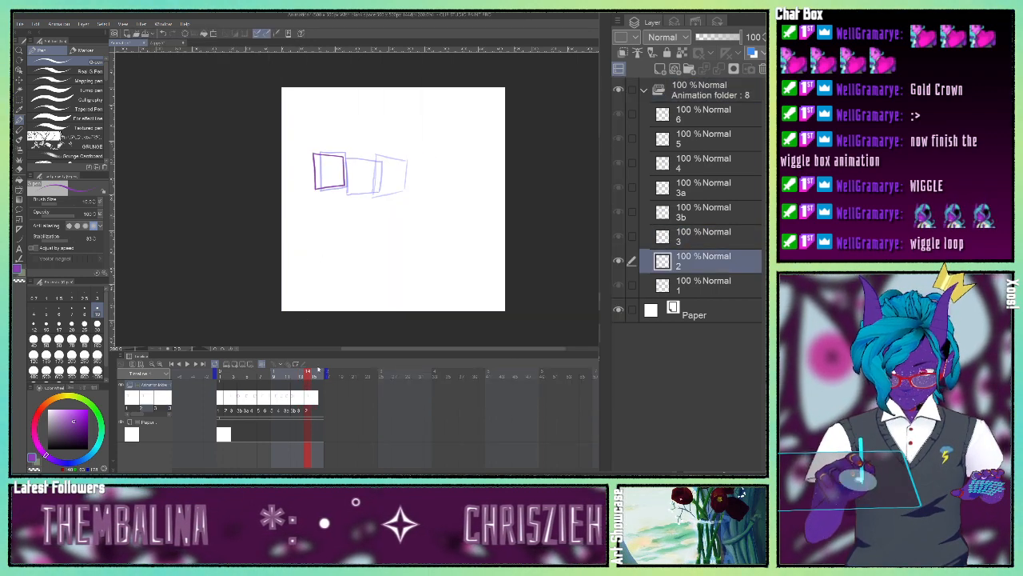
click(314, 391)
right_click(314, 393)
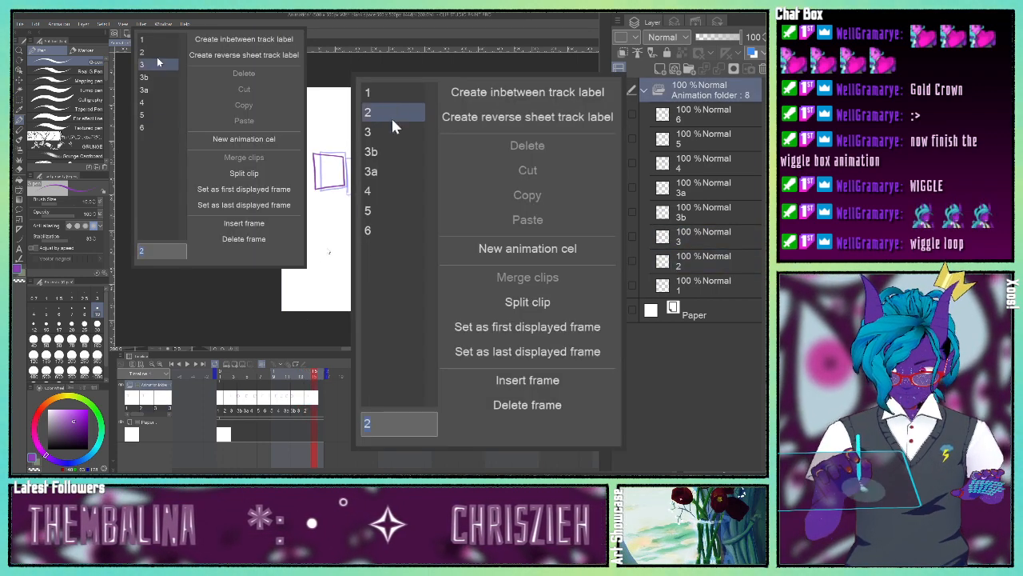
click(385, 95)
Shorten the clips and playback range to end at frame 15, and play the looping box animation
click(320, 404)
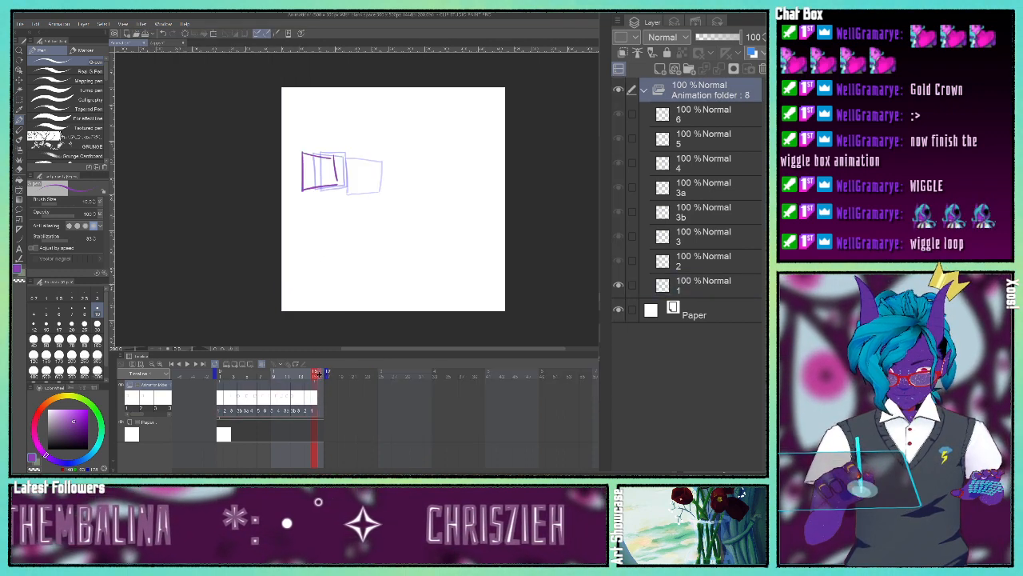
click(319, 428)
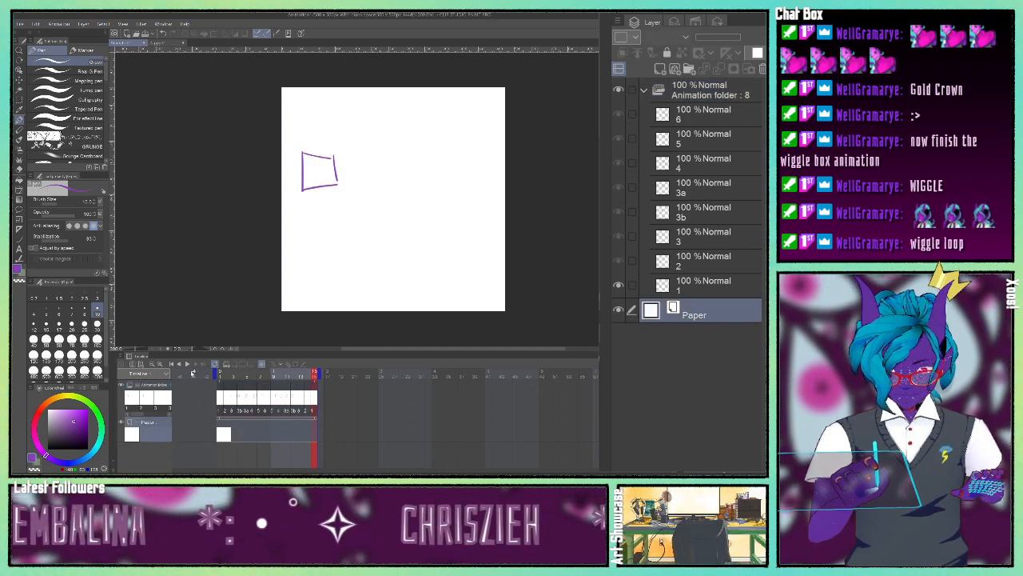
click(186, 363)
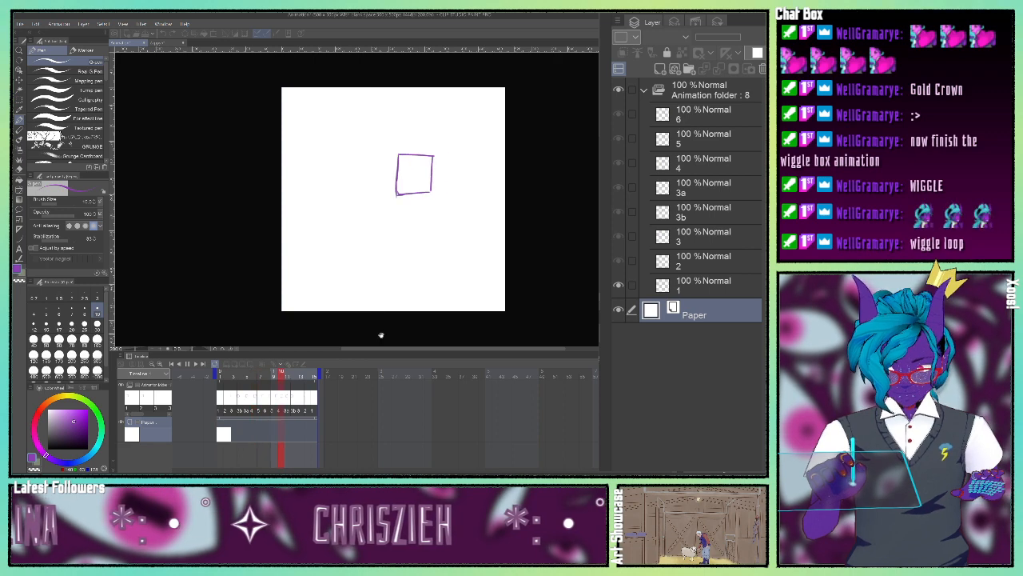
click(187, 364)
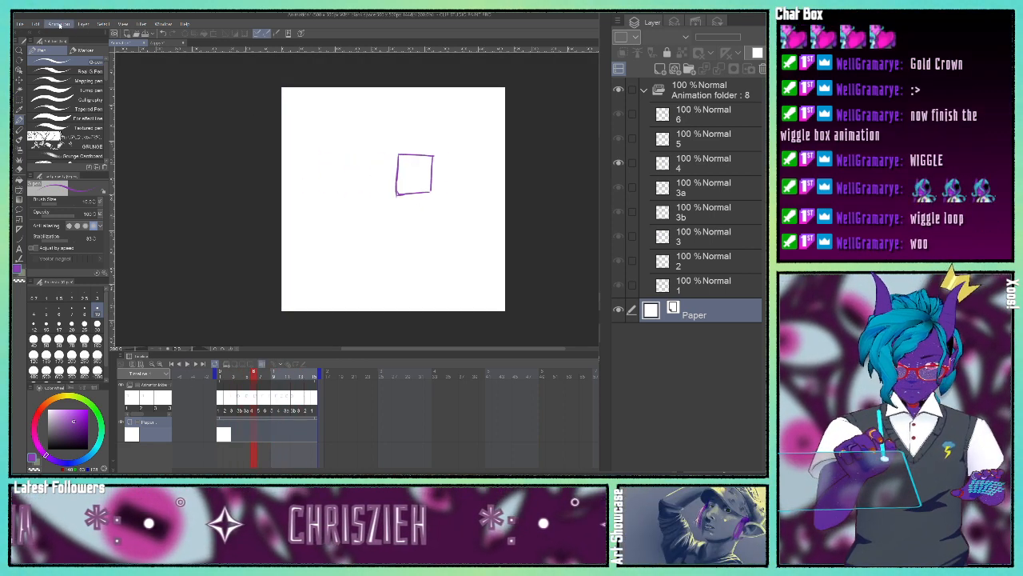
Create a 2D camera folder and place the animation folder inside it, leaving the Paper layer outside
click(58, 23)
click(296, 48)
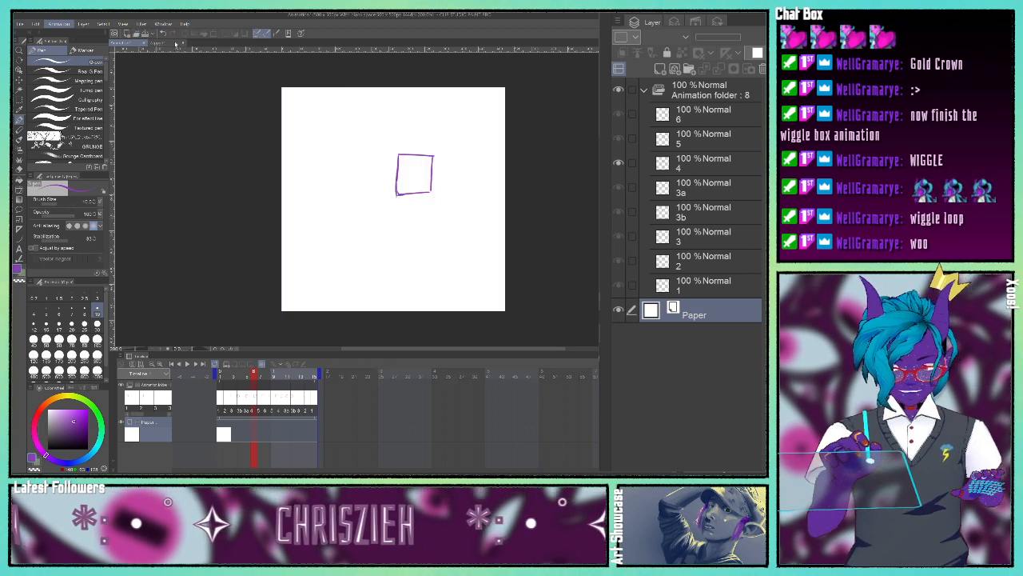
drag(676, 312, 676, 86)
drag(663, 121, 672, 98)
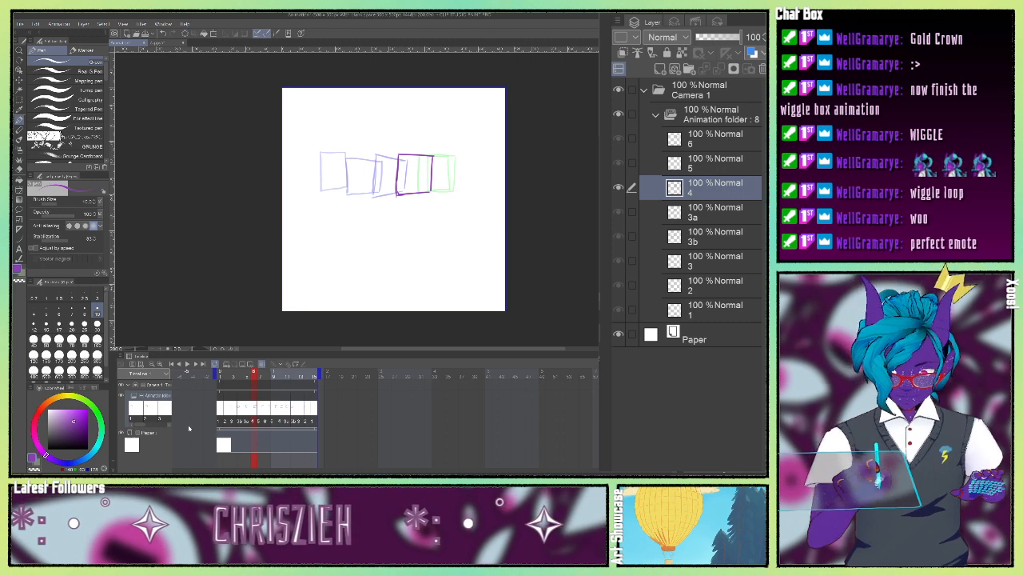
Add a keyframe at frame 1 of the Camera 1 track
click(220, 390)
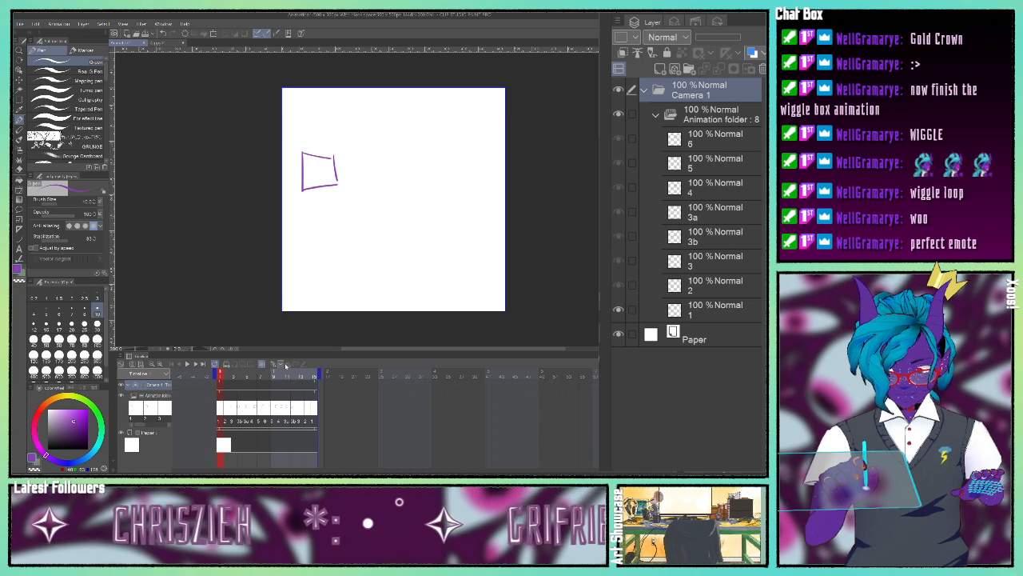
click(273, 366)
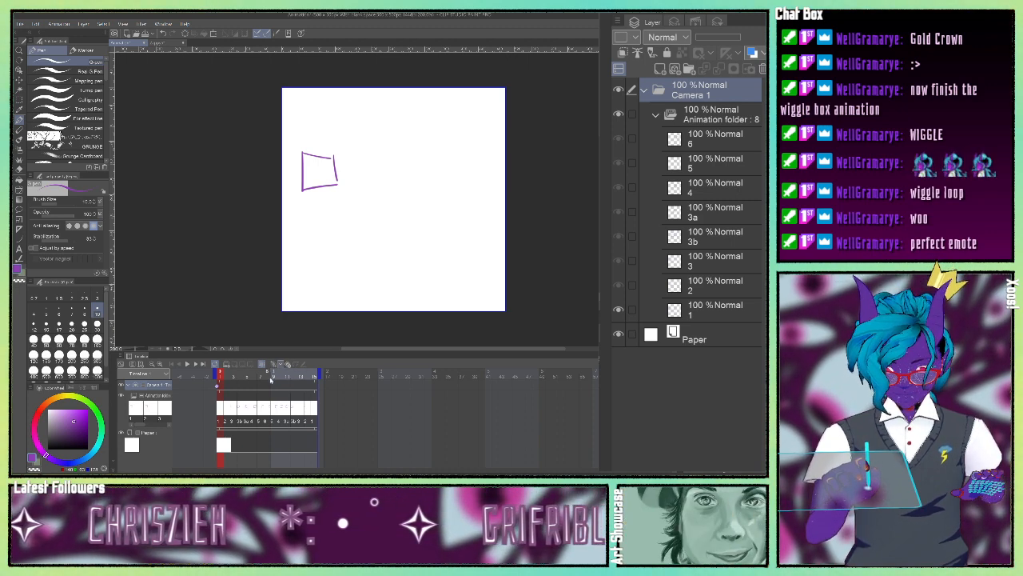
click(280, 366)
click(281, 365)
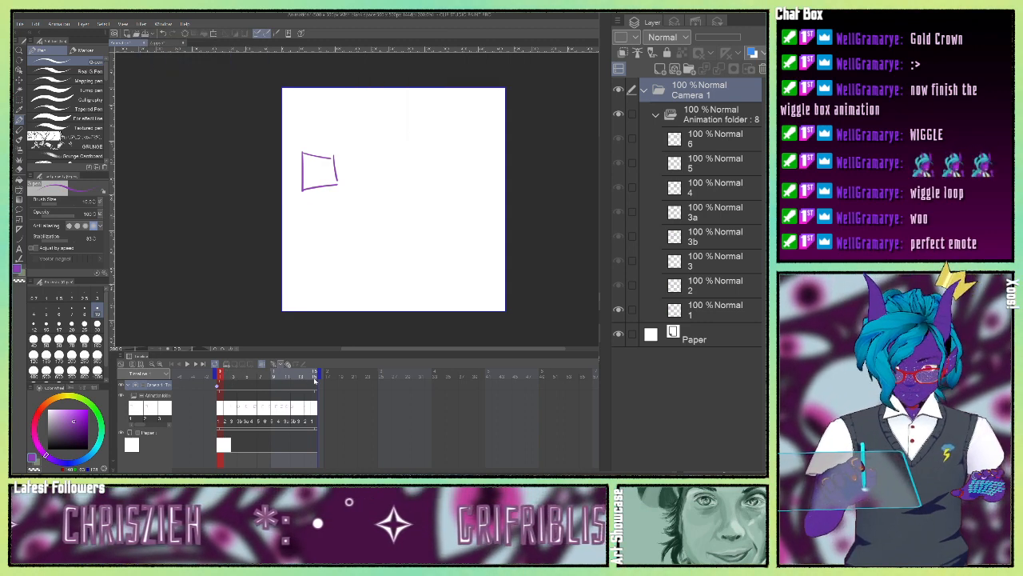
click(315, 376)
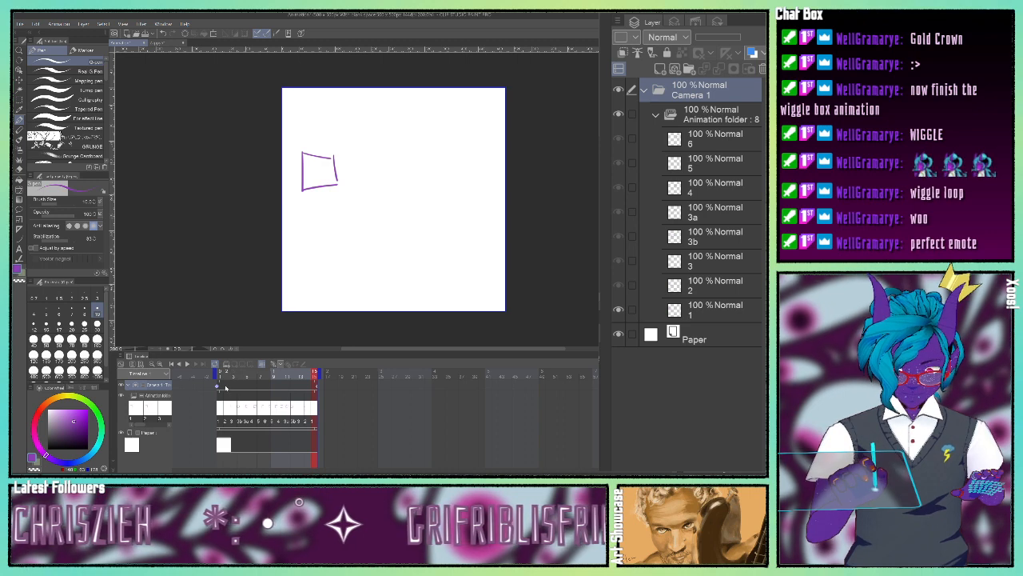
At frame 3, shrink the Camera 1 frame with the Object tool to zoom in around the box
click(234, 391)
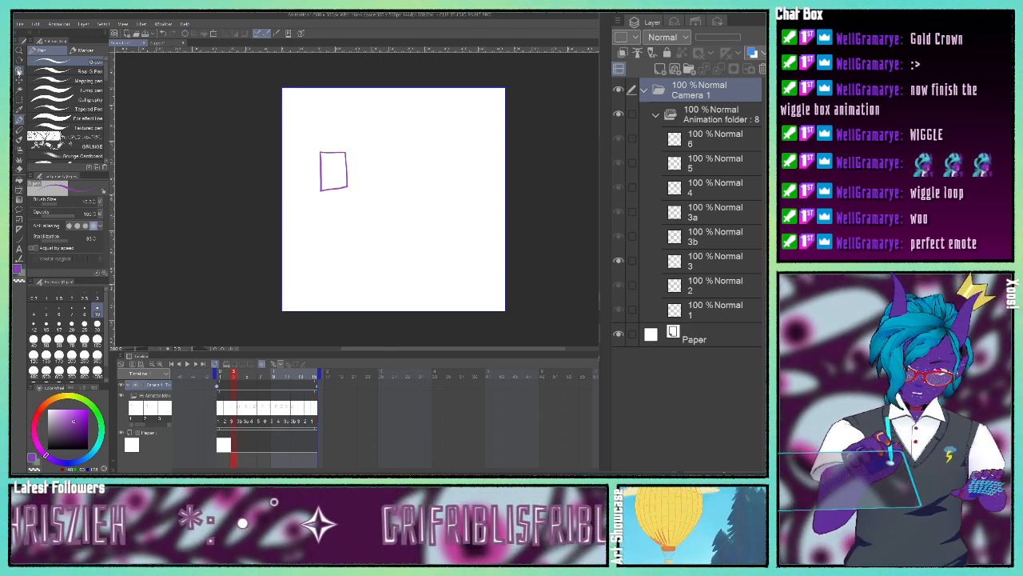
click(18, 70)
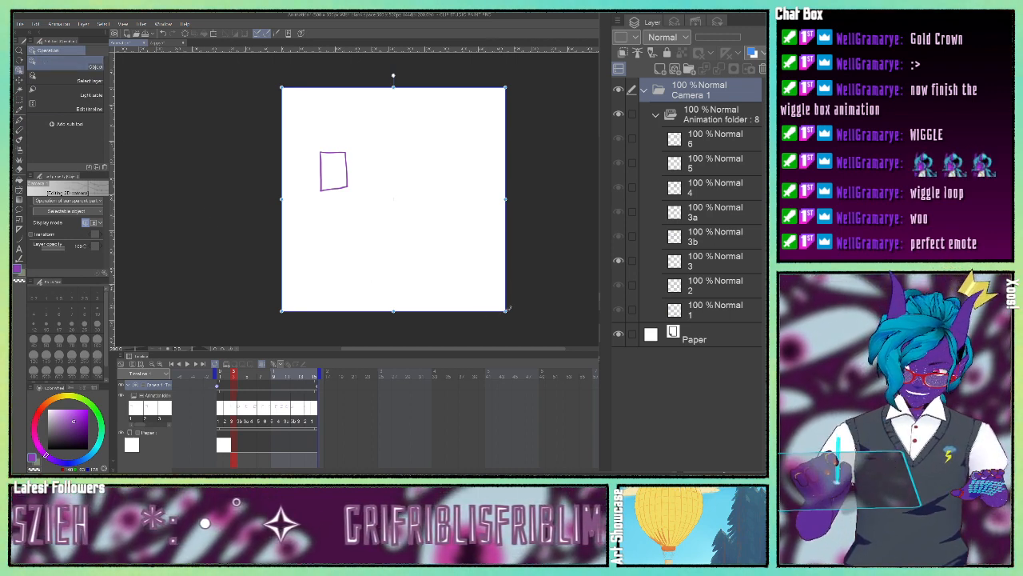
drag(507, 310, 425, 231)
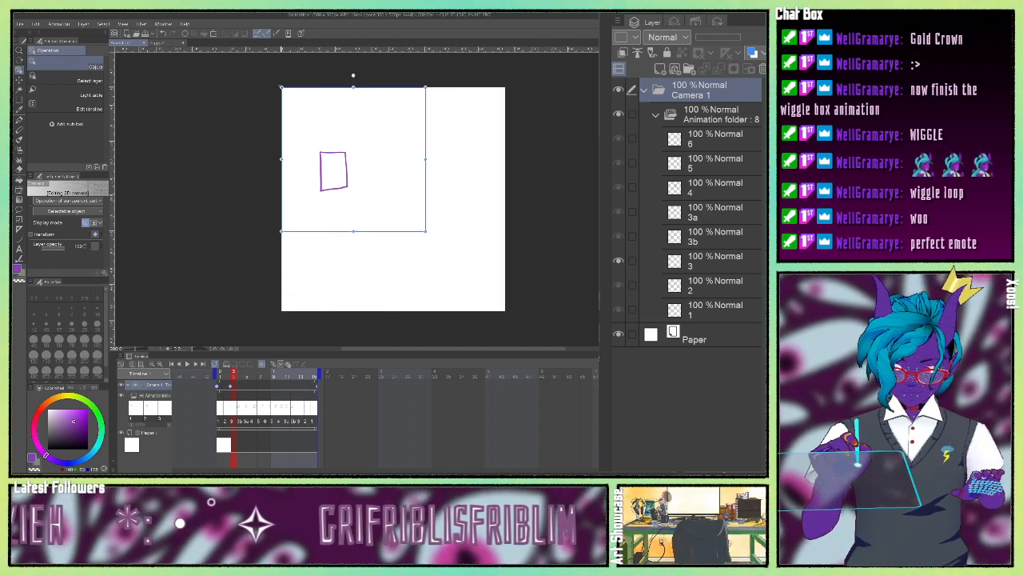
drag(281, 88, 296, 107)
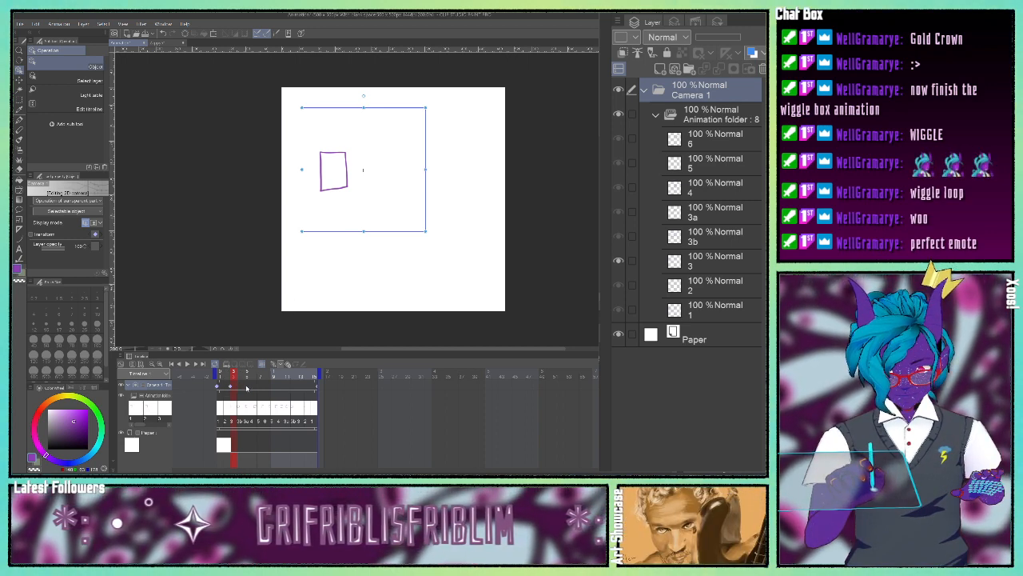
At frame 5, enlarge the camera frame towards its lower-right corner and rotate it clockwise
click(251, 388)
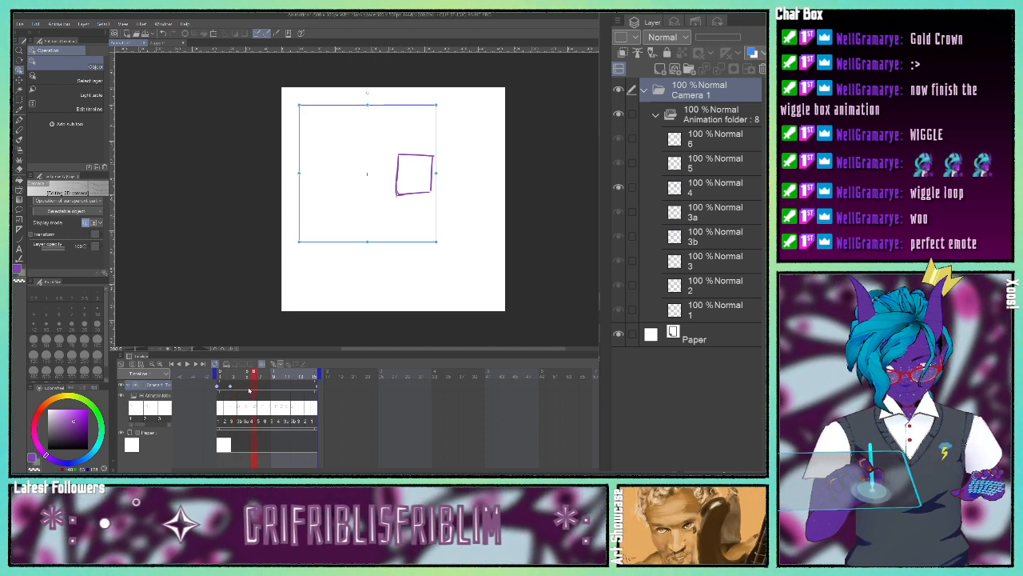
click(247, 389)
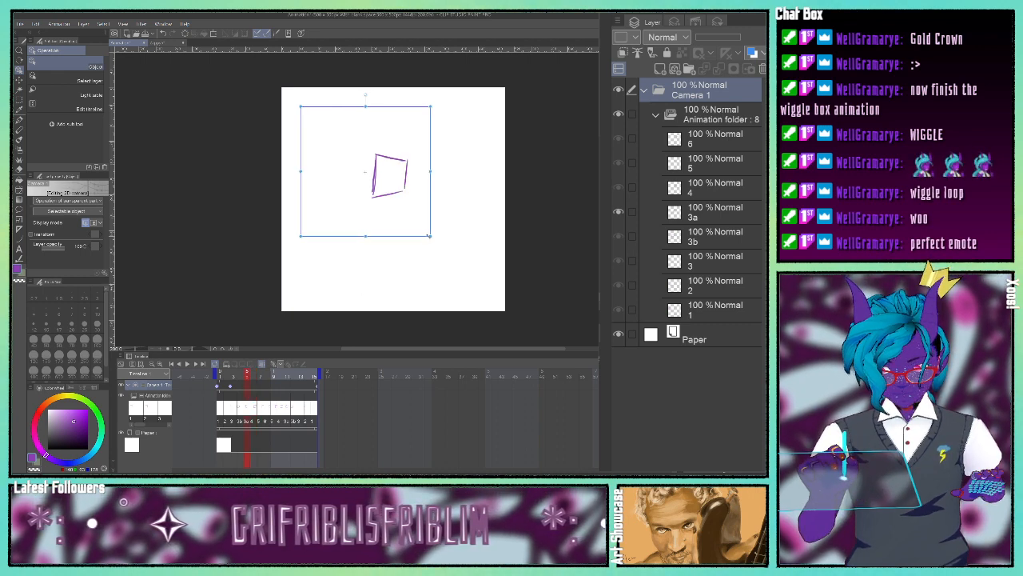
drag(430, 236, 478, 282)
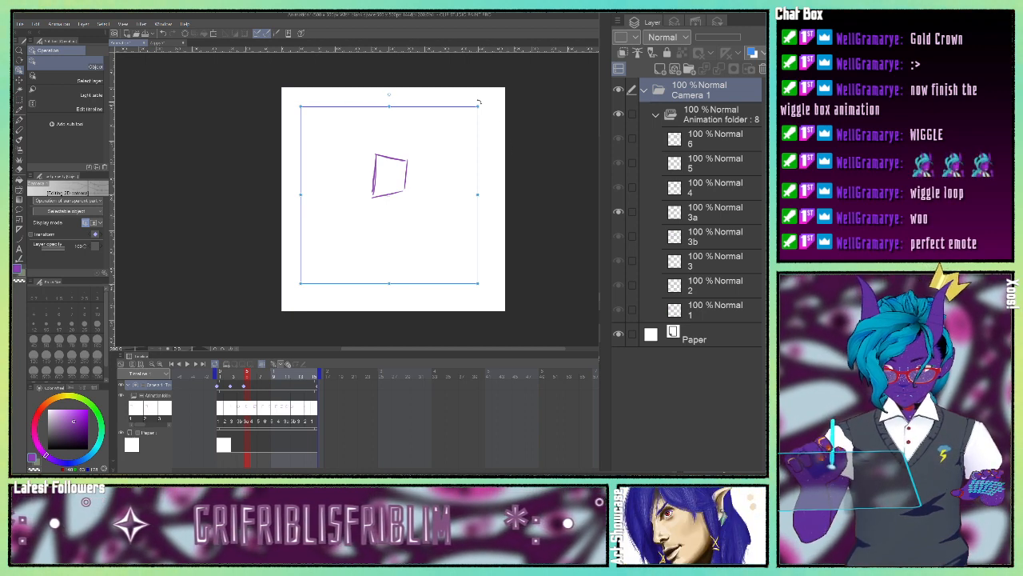
drag(478, 103, 493, 161)
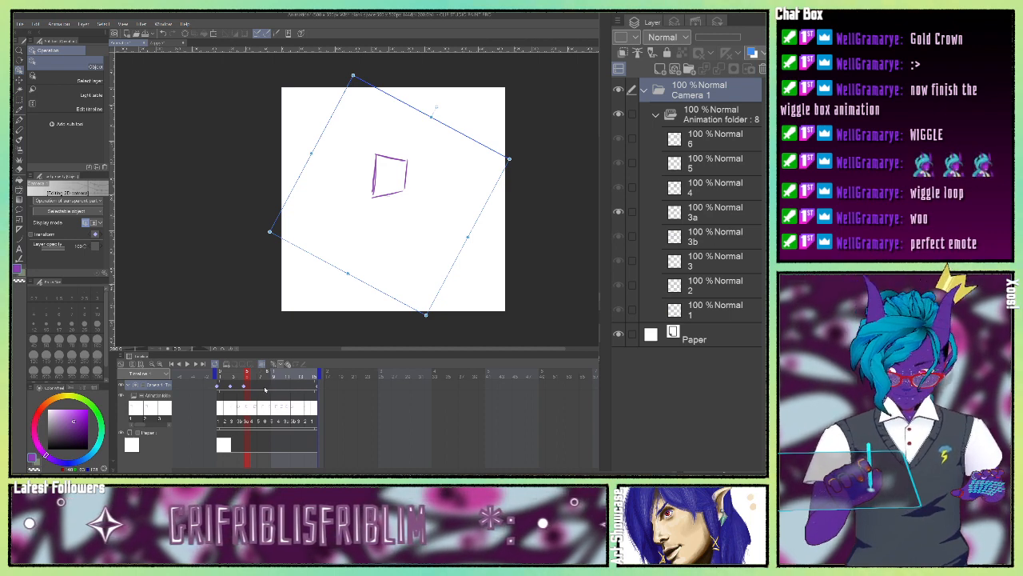
At frame 8, shrink the camera frame and rotate it counterclockwise so it tilts the opposite way
click(265, 389)
drag(435, 304, 413, 249)
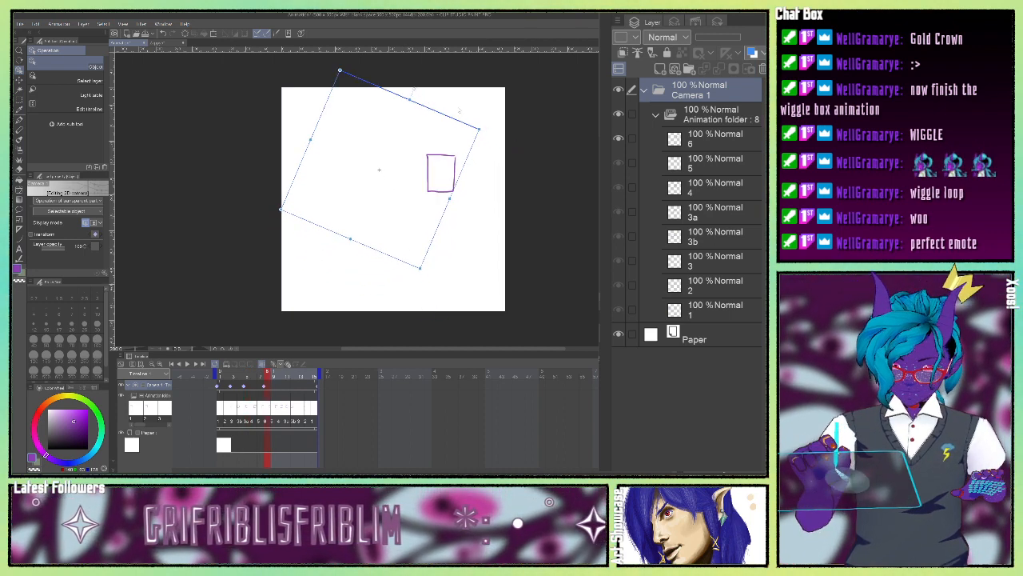
drag(481, 125, 416, 82)
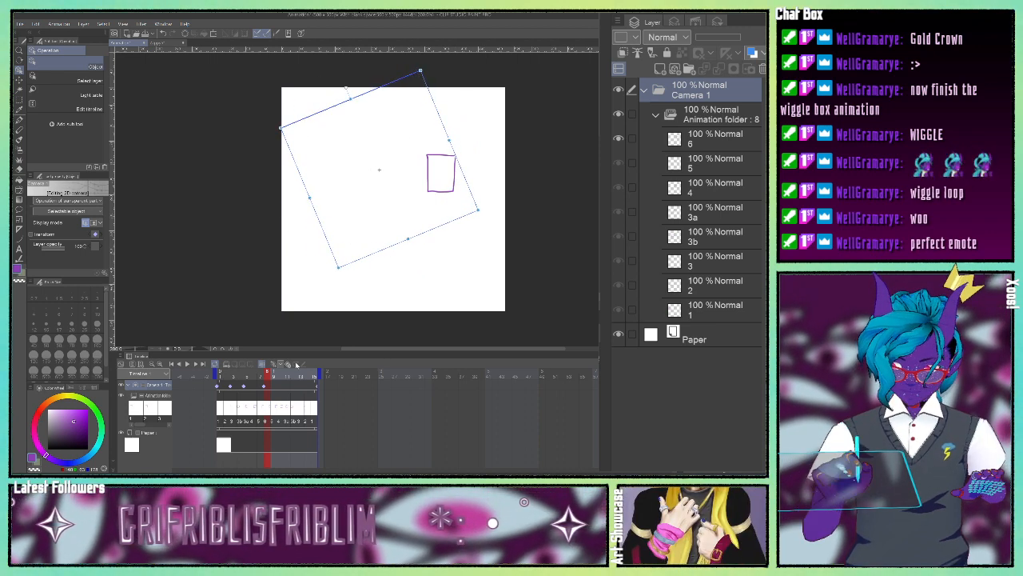
Copy the camera keyframe from frame 3 to frame 10 and shift the camera frame right so it surrounds the box
click(231, 388)
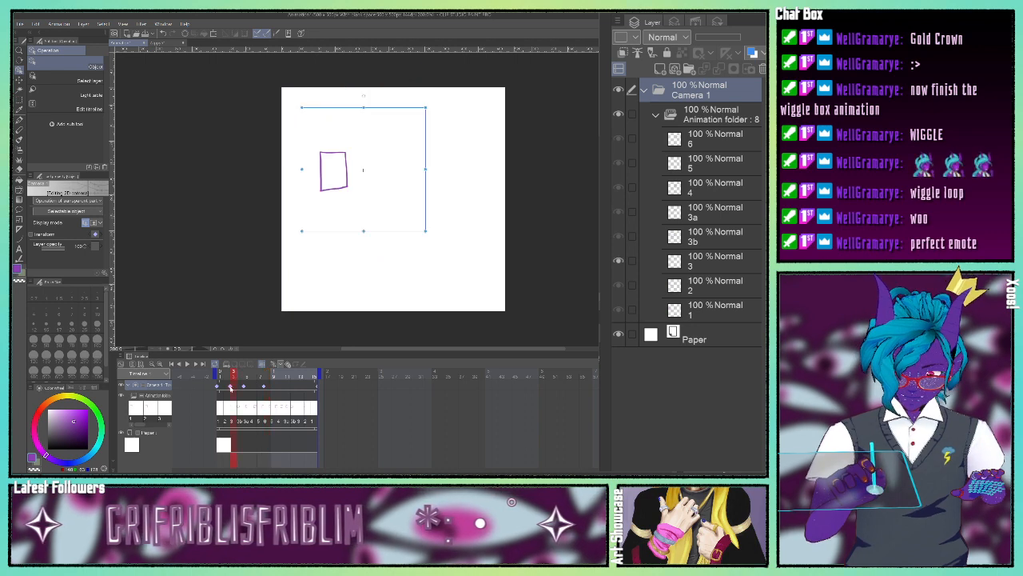
right_click(231, 388)
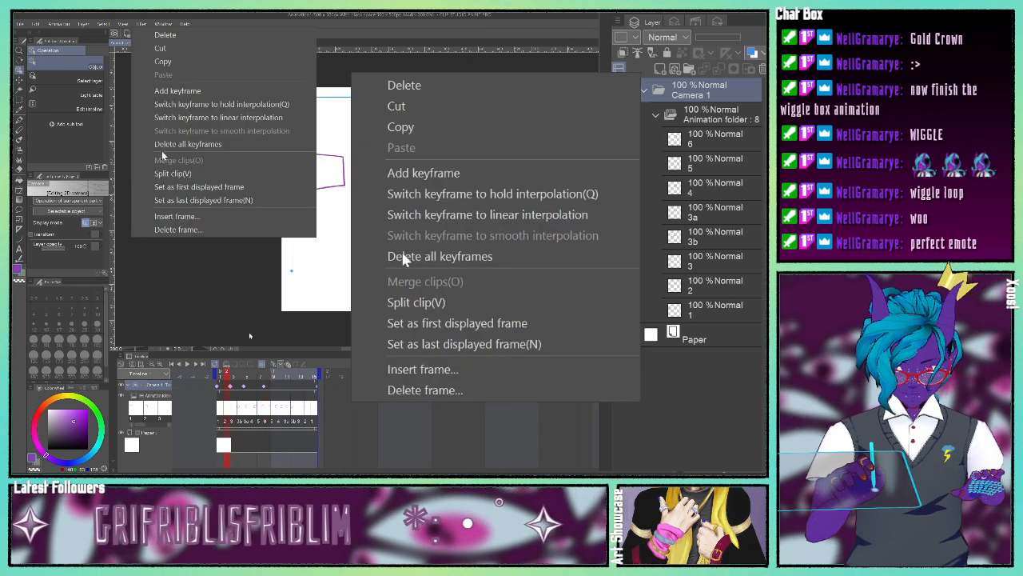
click(177, 66)
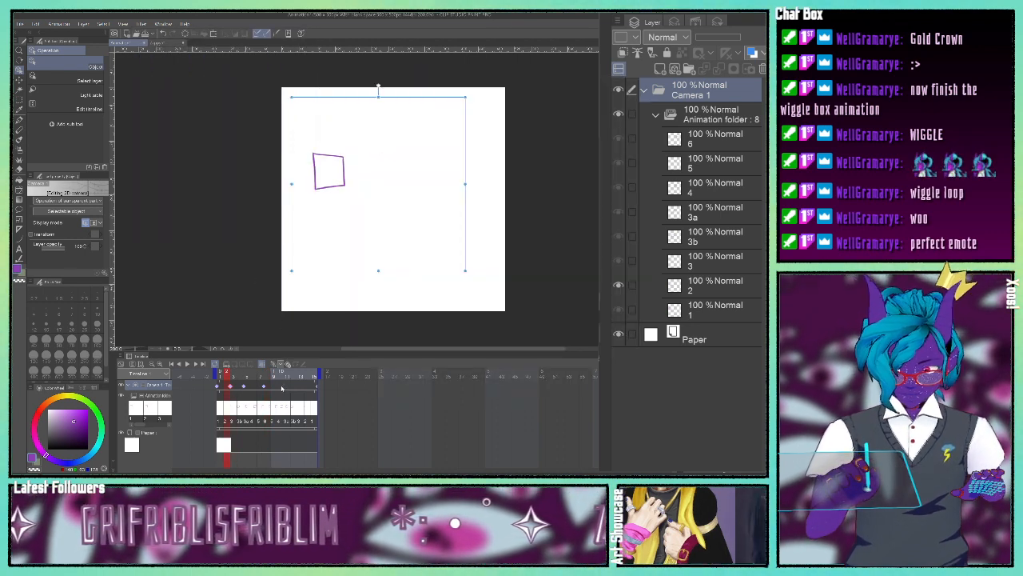
click(280, 389)
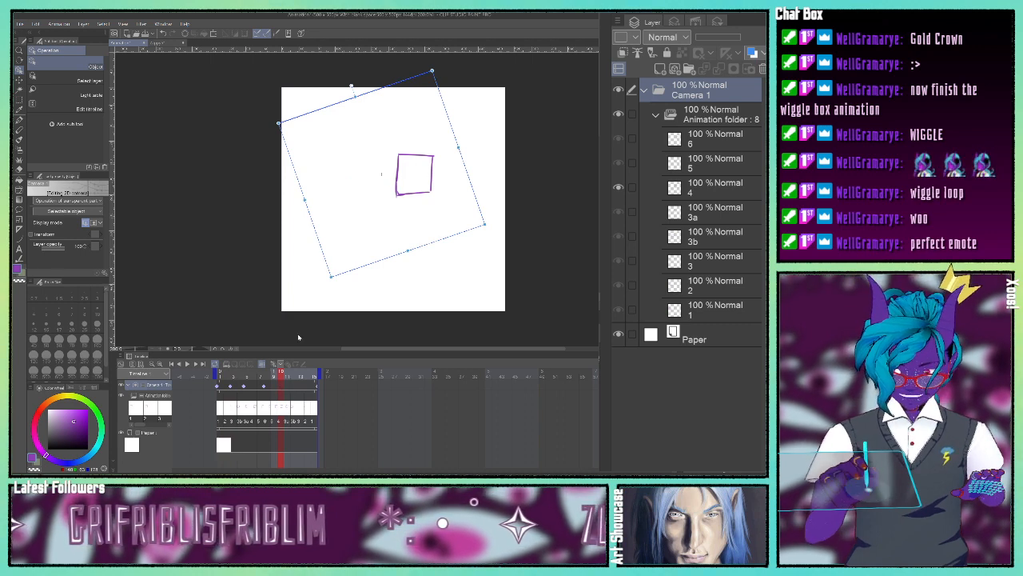
right_click(280, 386)
click(169, 75)
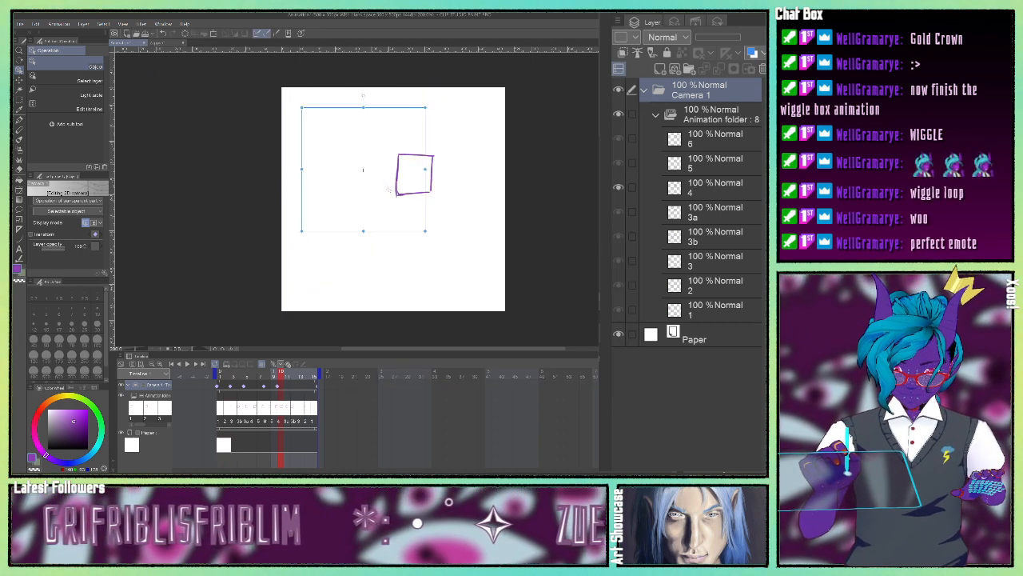
drag(388, 190, 433, 193)
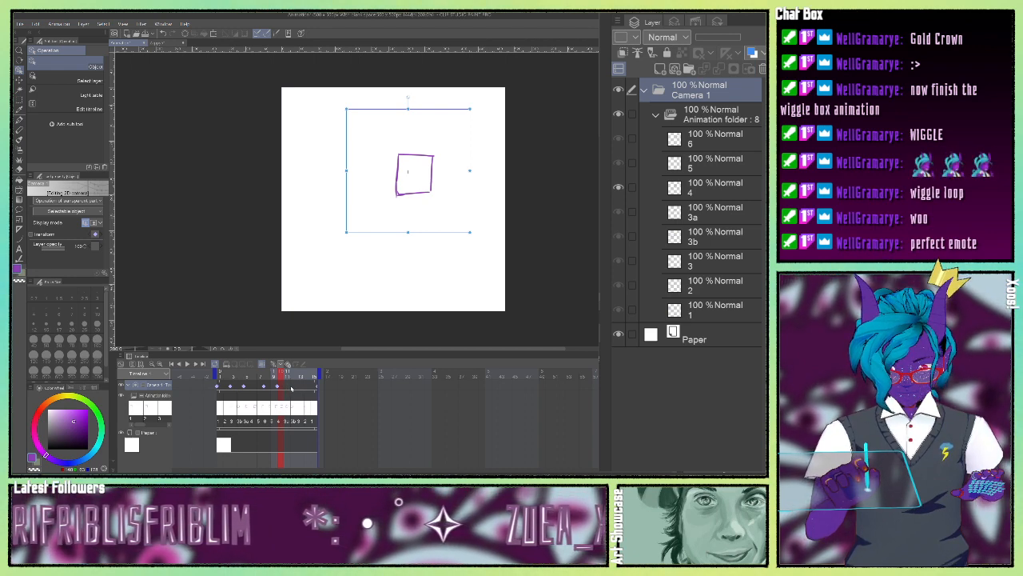
Compare the camera keyframes and, at frame 8, shift the tilted camera frame right so it surrounds the box
click(292, 390)
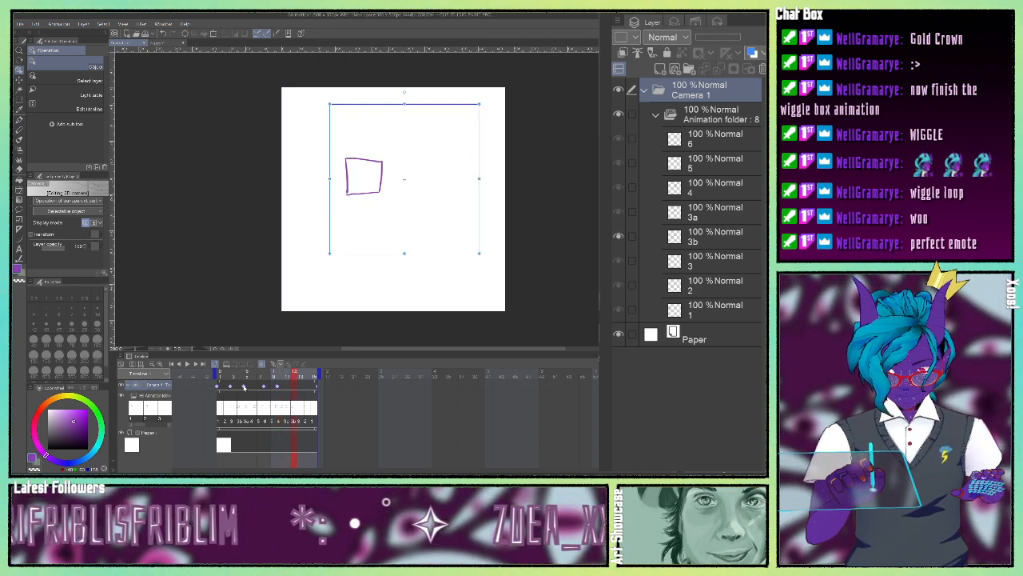
click(265, 388)
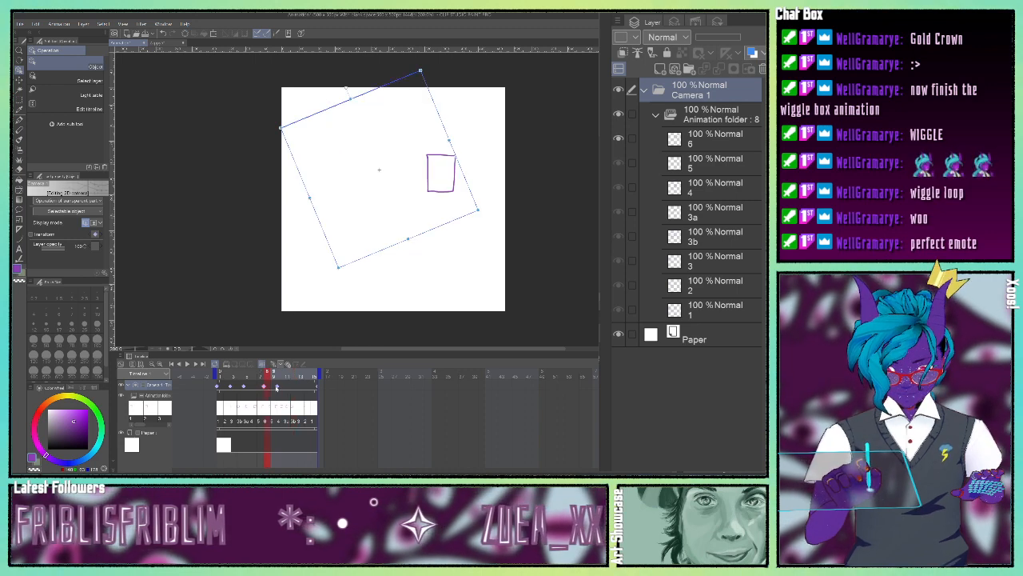
click(279, 389)
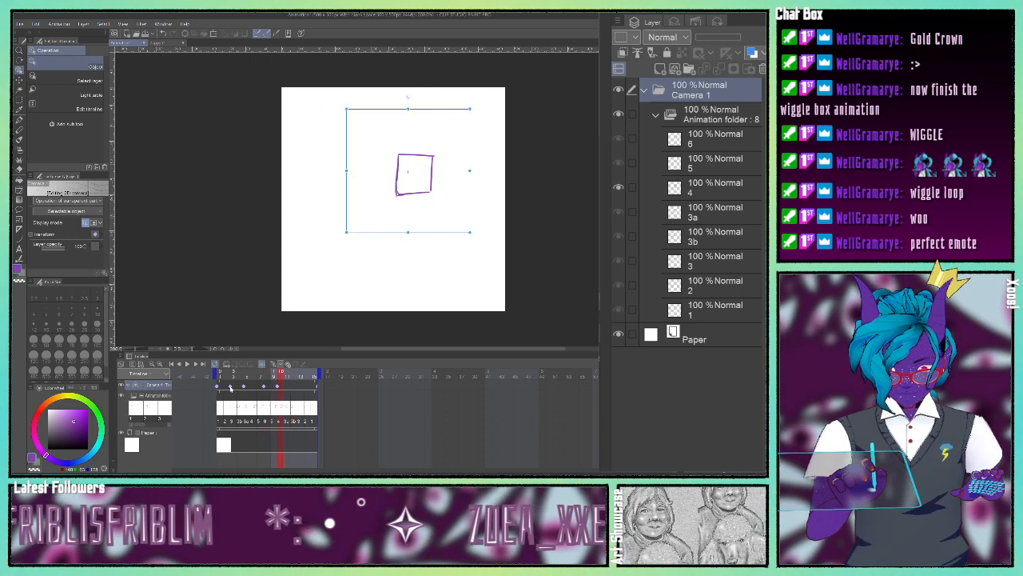
click(234, 389)
click(245, 389)
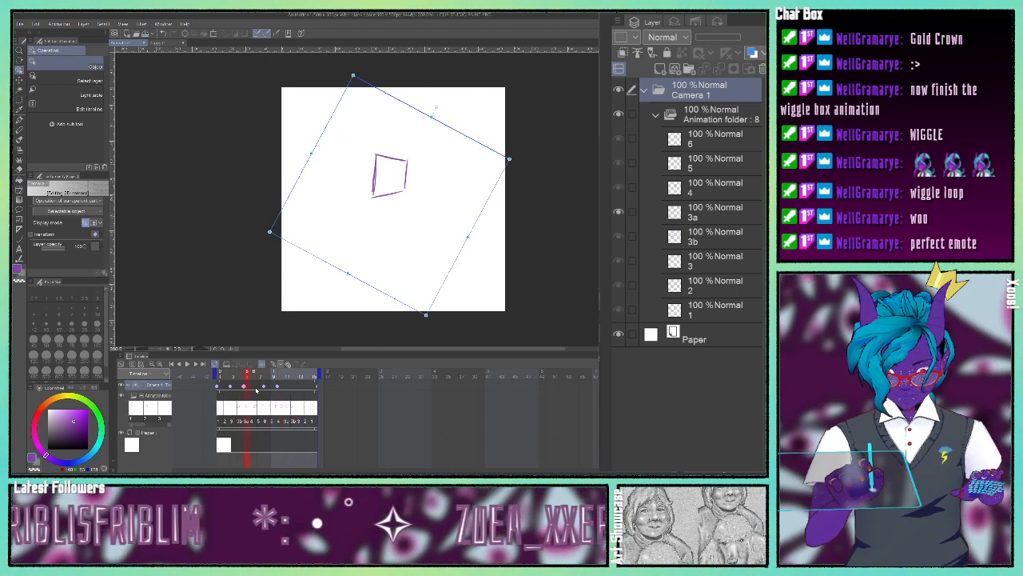
click(265, 388)
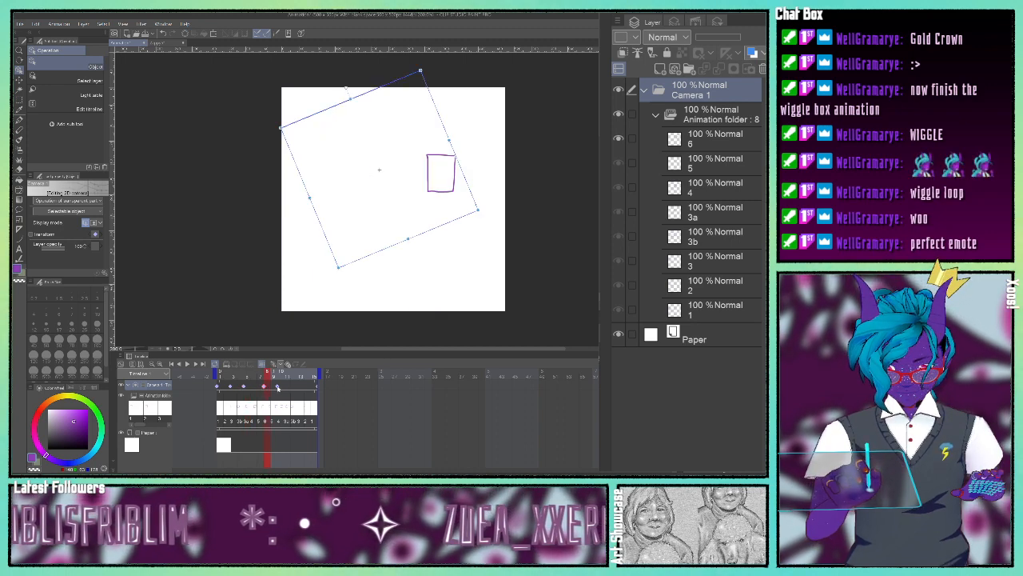
click(278, 388)
click(265, 389)
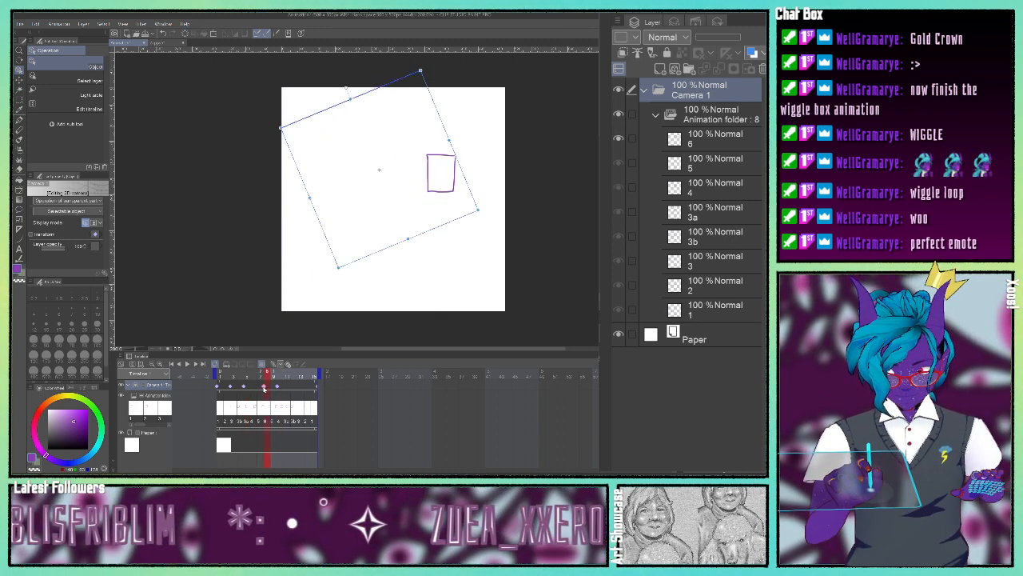
drag(375, 224, 404, 224)
Check the camera keyframes at frames 5 and 8, and shift the camera frame slightly right at frame 10
click(244, 388)
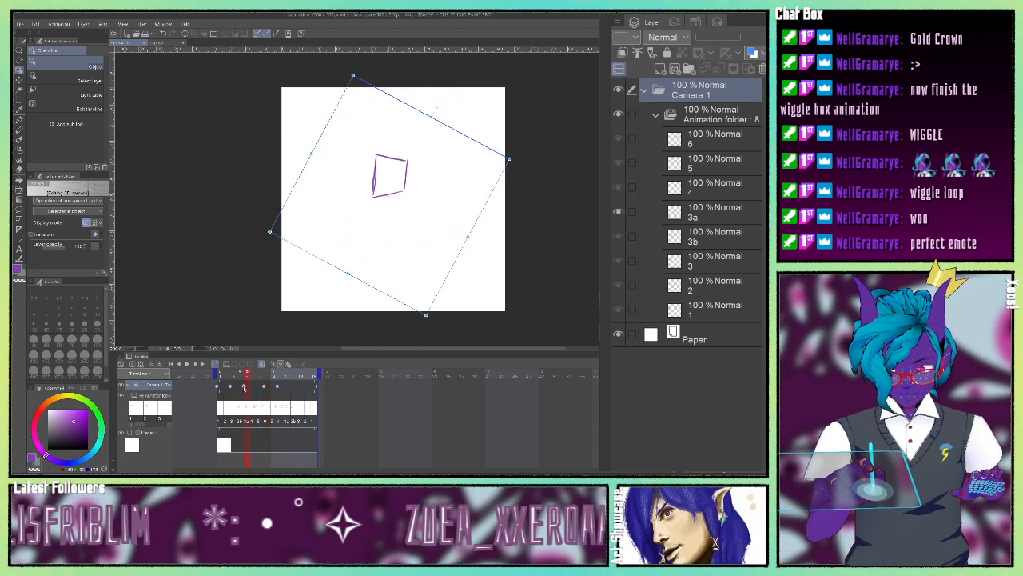
click(265, 389)
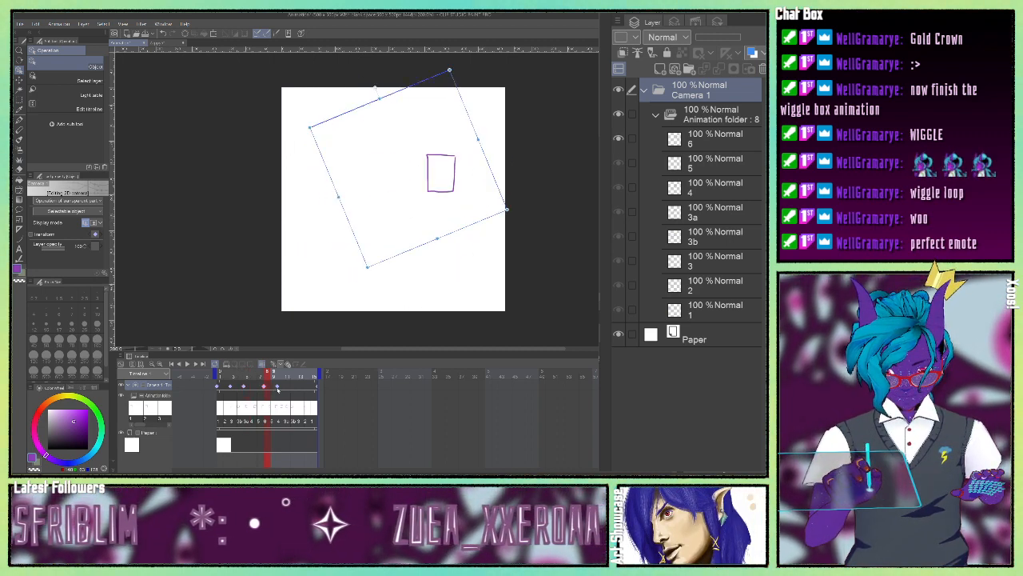
click(279, 389)
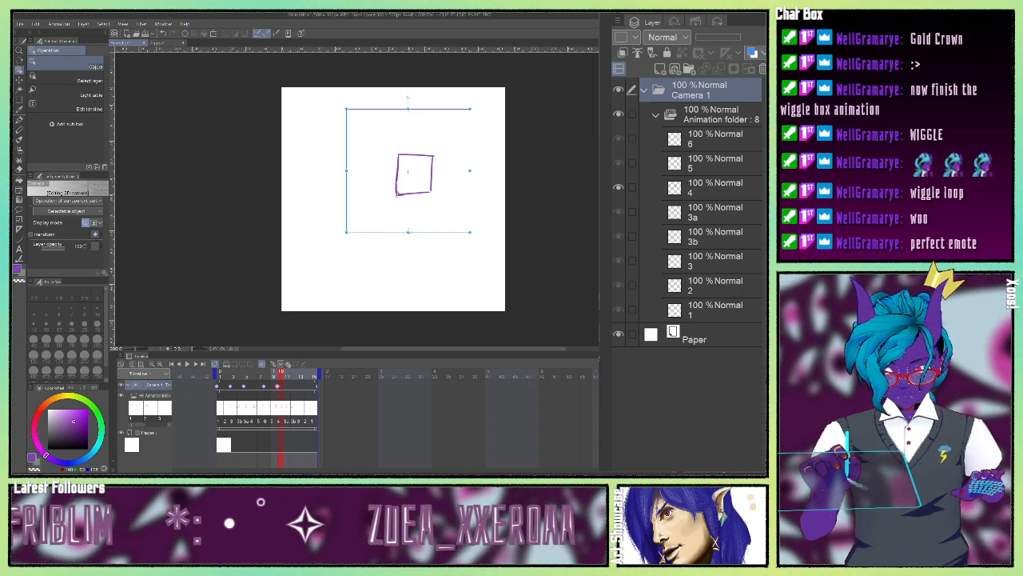
drag(408, 230, 420, 230)
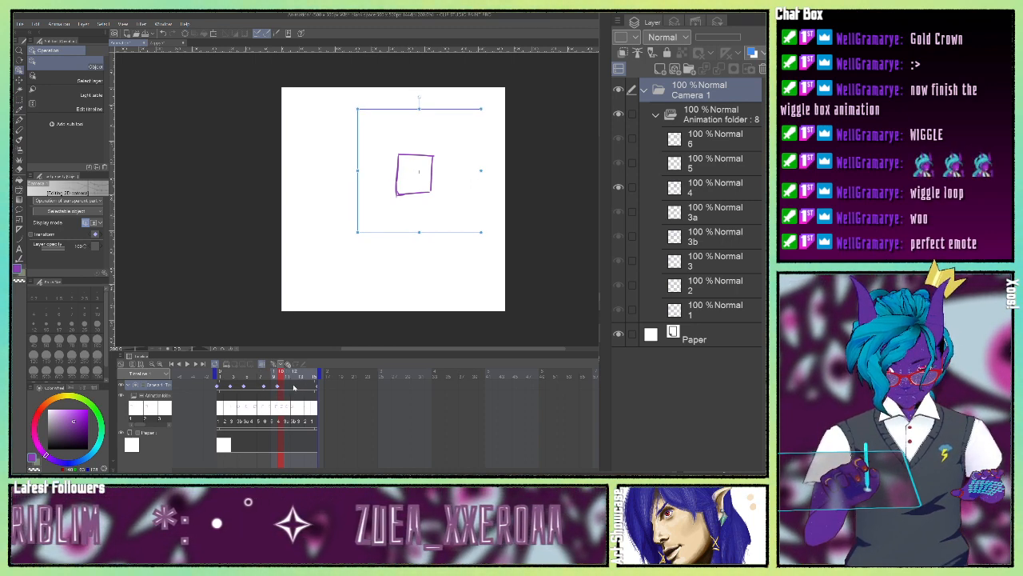
At frame 12, enlarge the camera frame towards its lower-left corner and rotate it clockwise
click(294, 388)
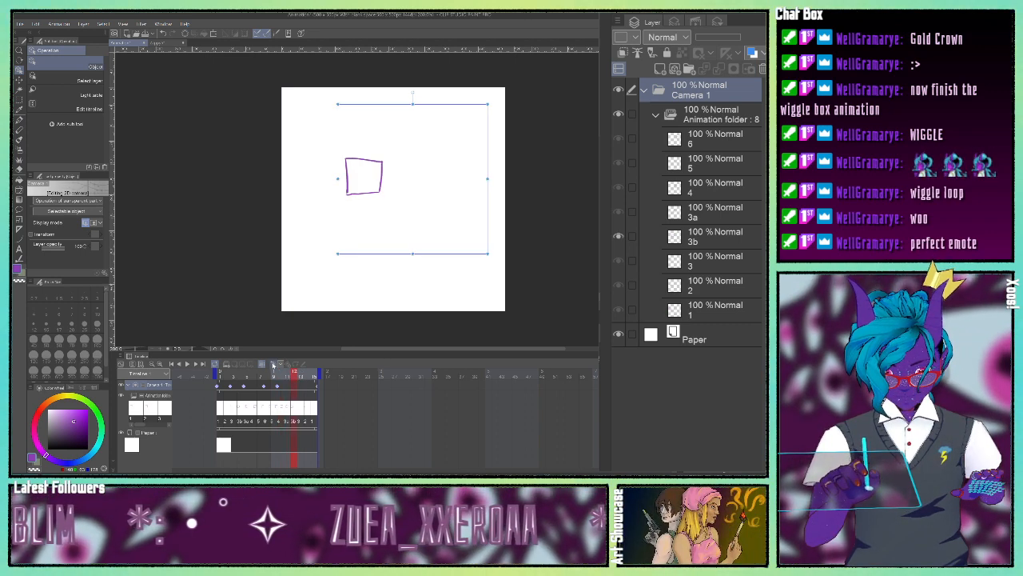
drag(337, 253, 319, 273)
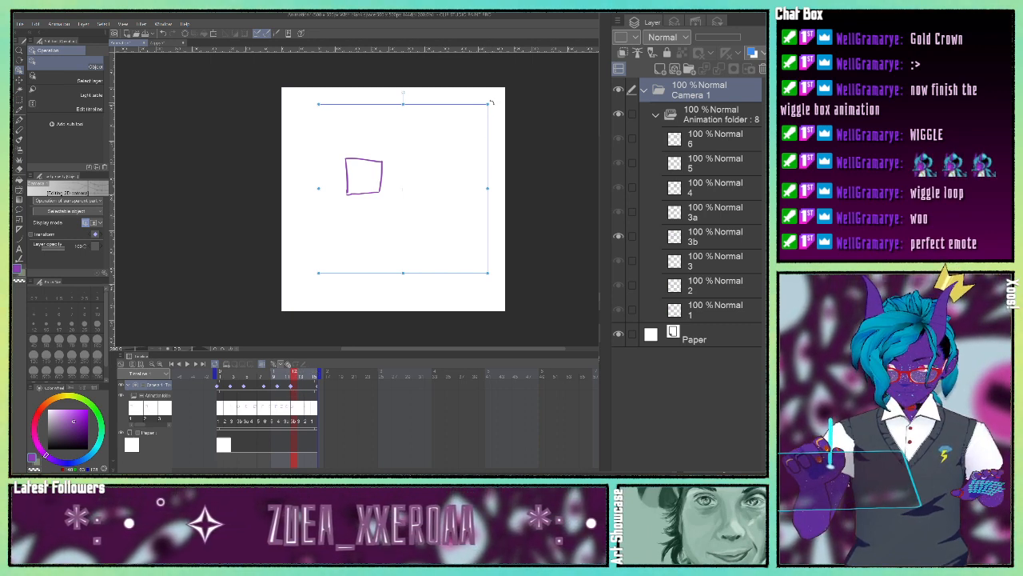
drag(491, 103, 510, 134)
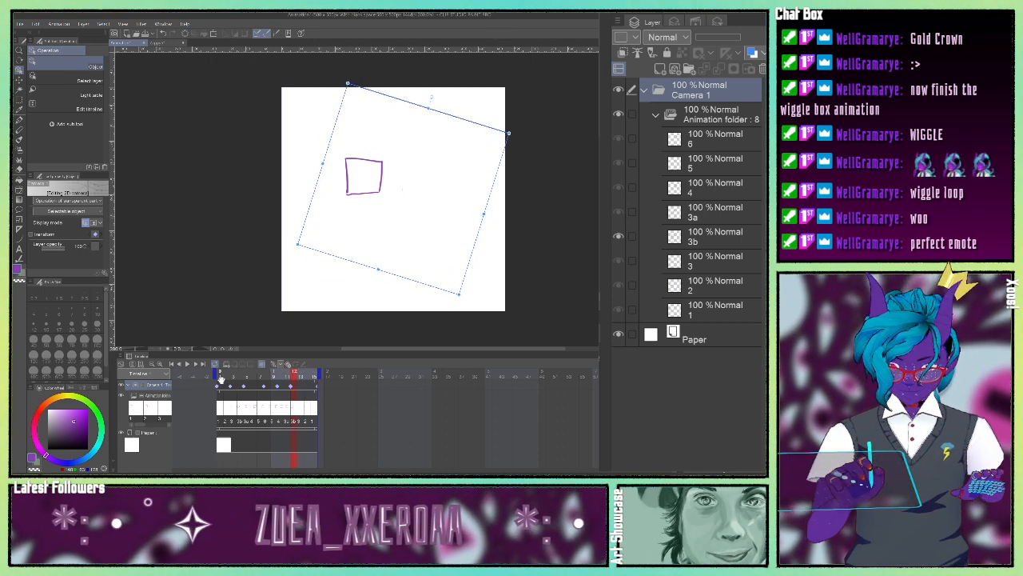
Play the animation and hide the Paper layer to make the background transparent, stopping playback when done
click(187, 364)
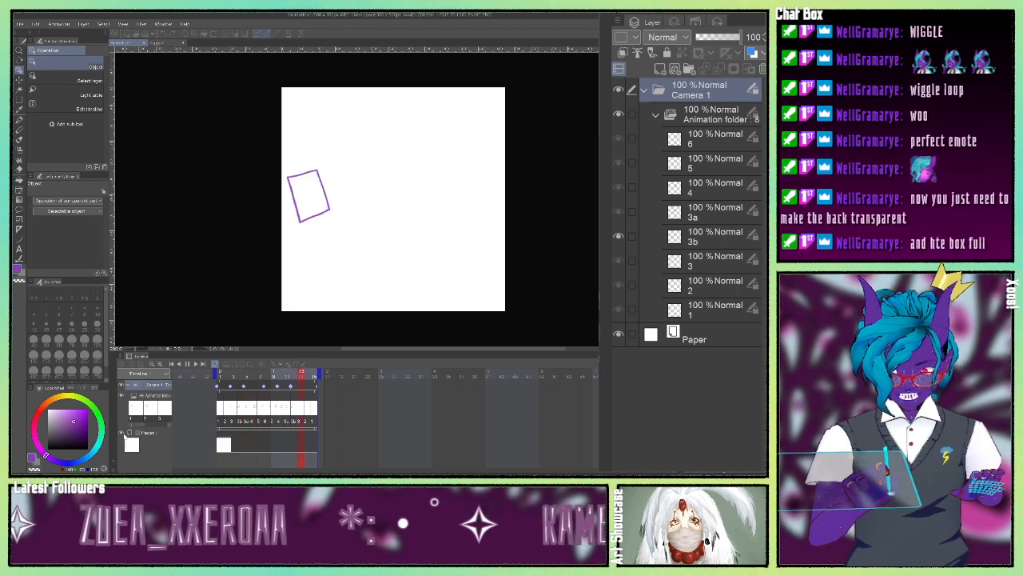
click(122, 433)
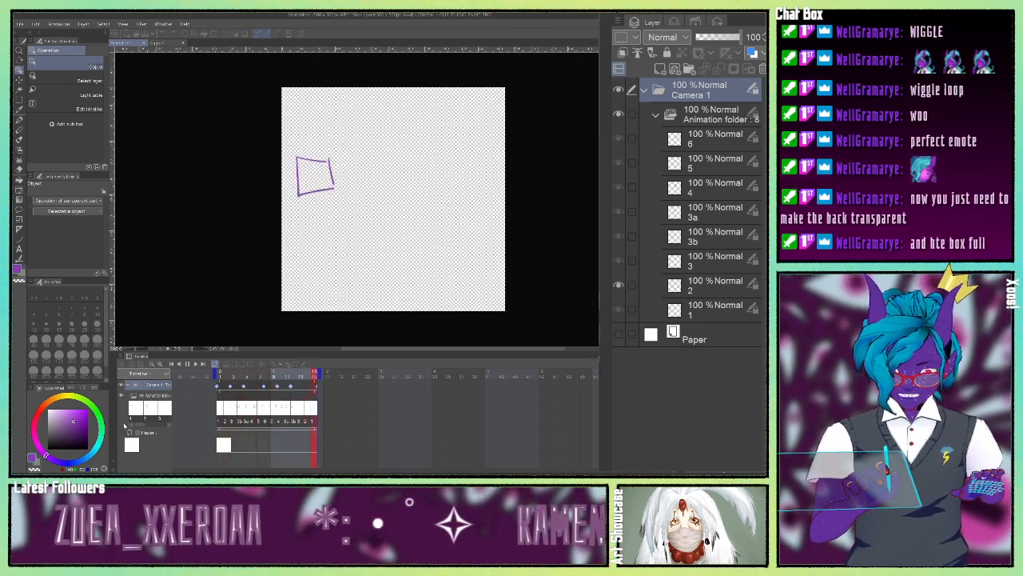
click(187, 365)
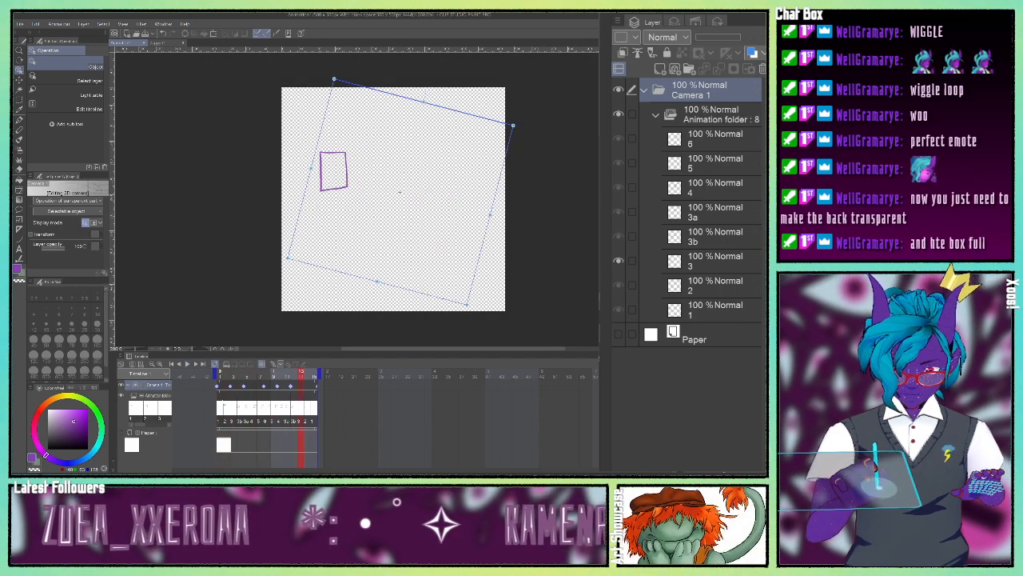
On cel 1, close the gap in the box outline with the pen and fill the box with purple
click(223, 405)
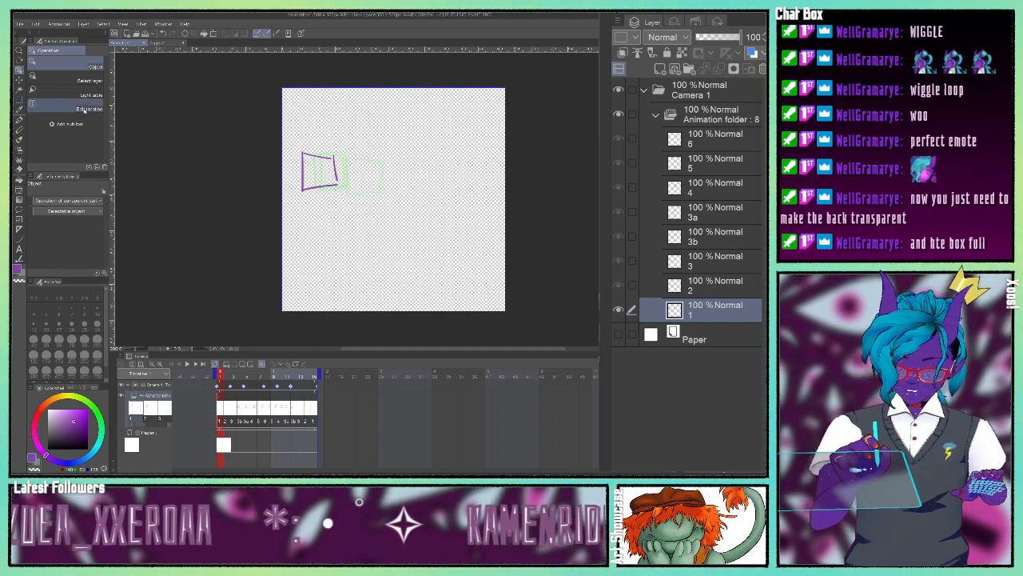
click(19, 120)
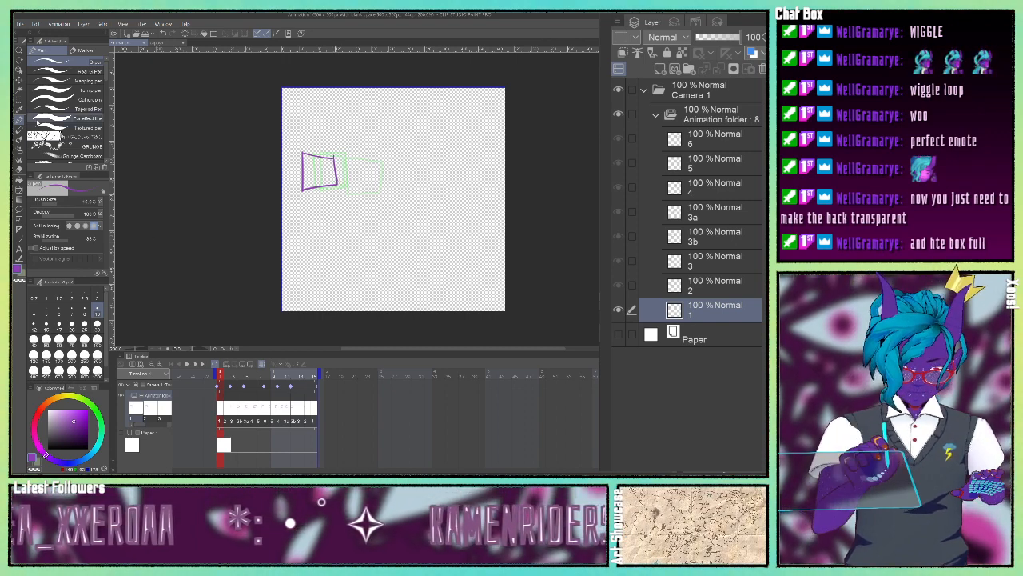
click(19, 178)
click(327, 172)
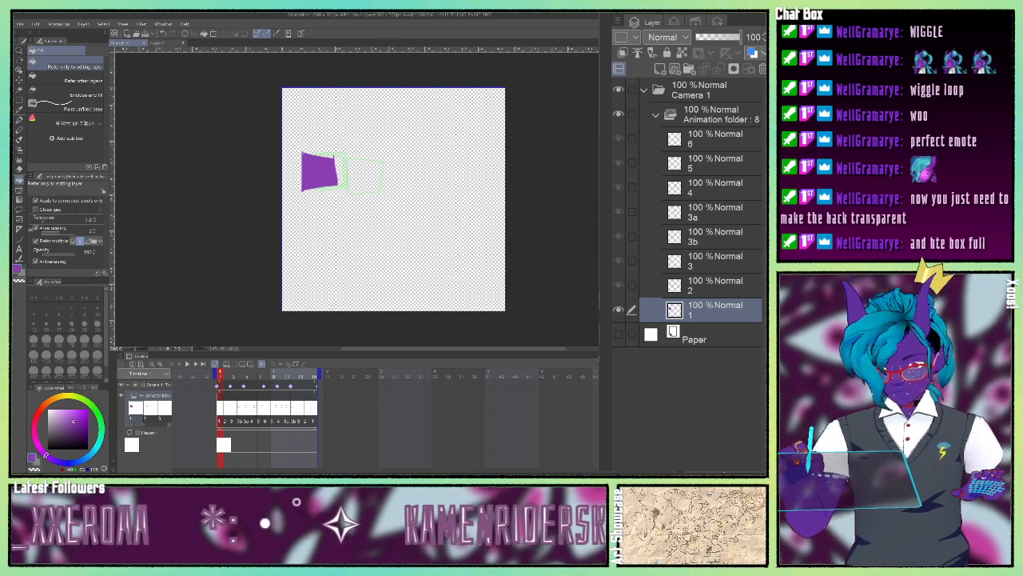
key(ctrl+plus)
key(ctrl+plus)
key(ctrl+plus)
key(ctrl+plus)
drag(270, 53, 459, 147)
click(20, 119)
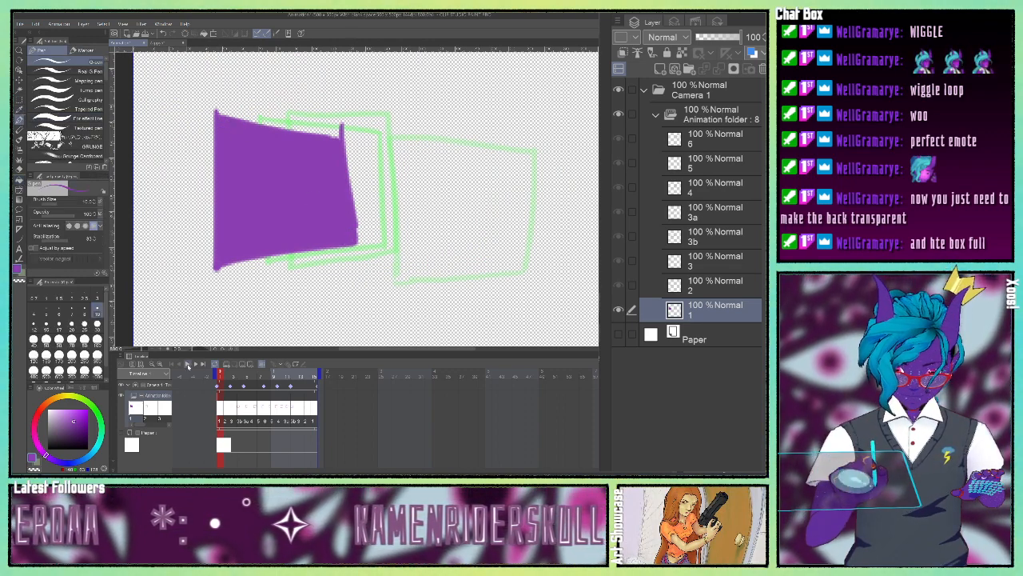
Fill the box on cel 2 with purple
click(196, 364)
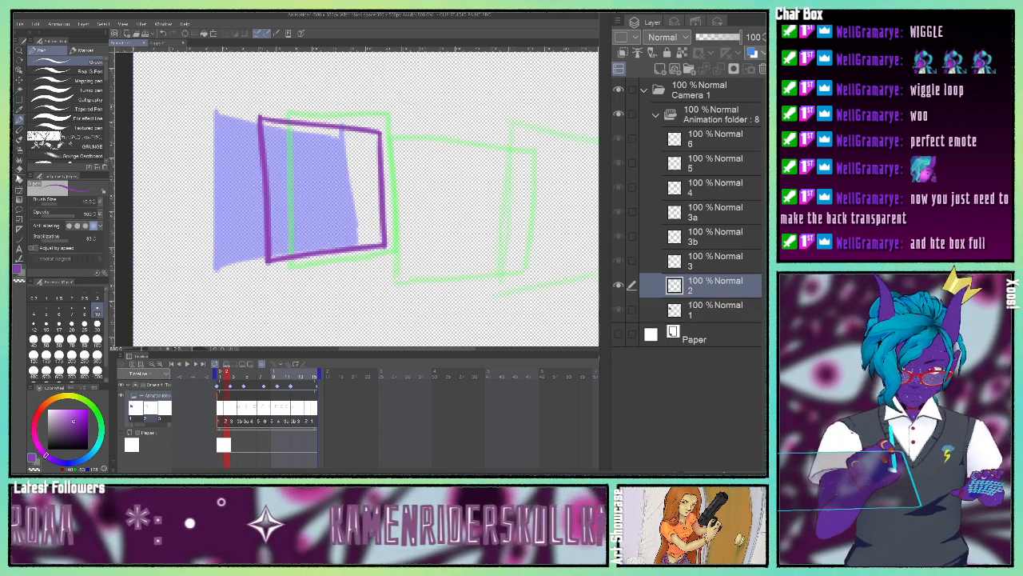
click(19, 180)
click(310, 197)
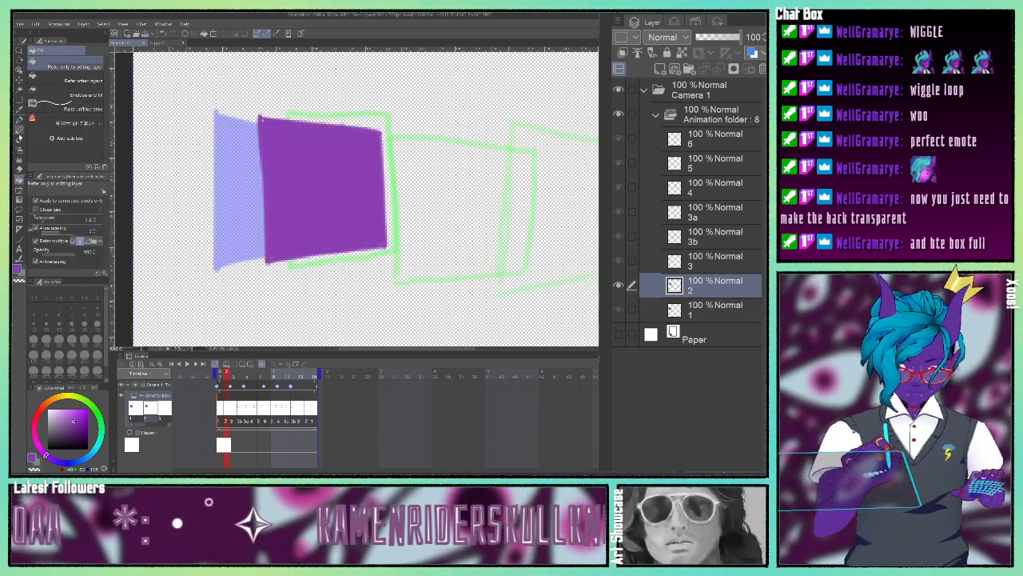
Switch the drawing colour to white and fill the box on cel 2 with it
key(p)
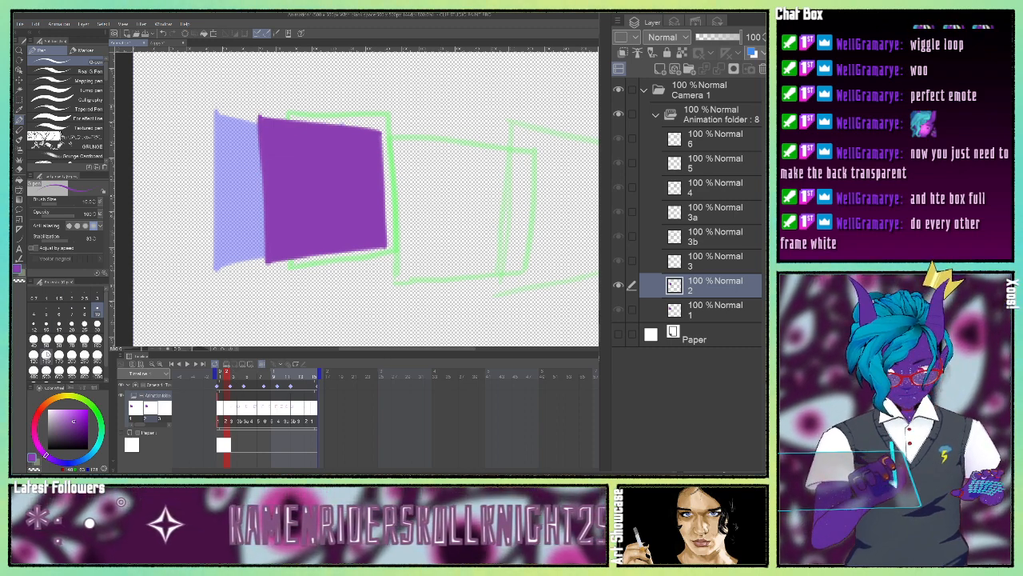
click(23, 275)
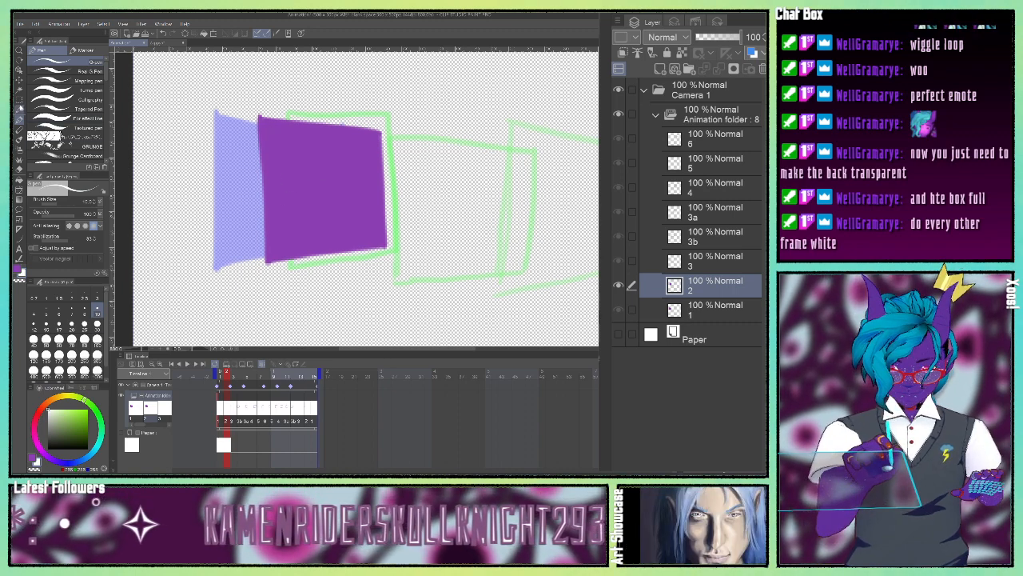
click(19, 182)
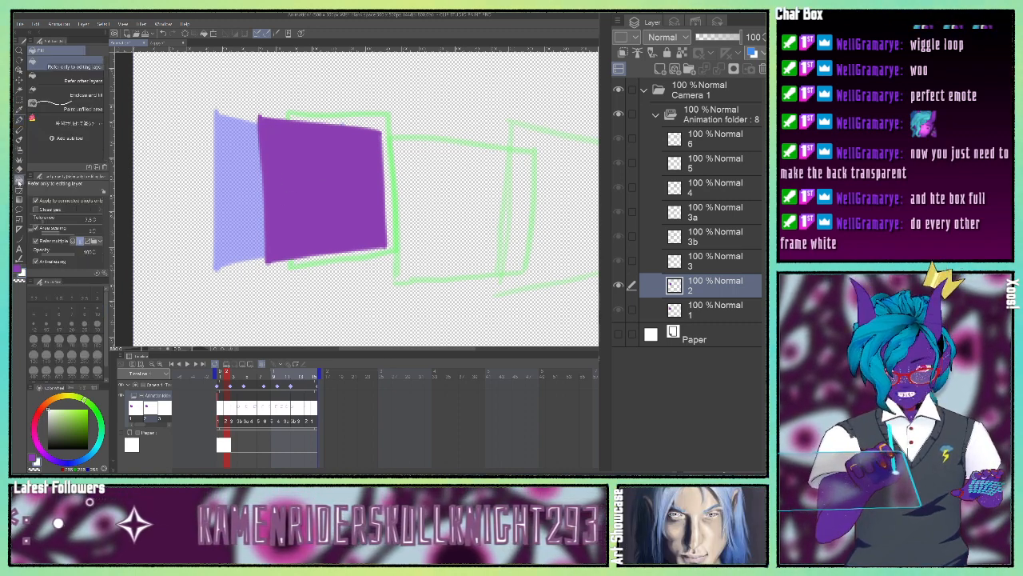
click(291, 204)
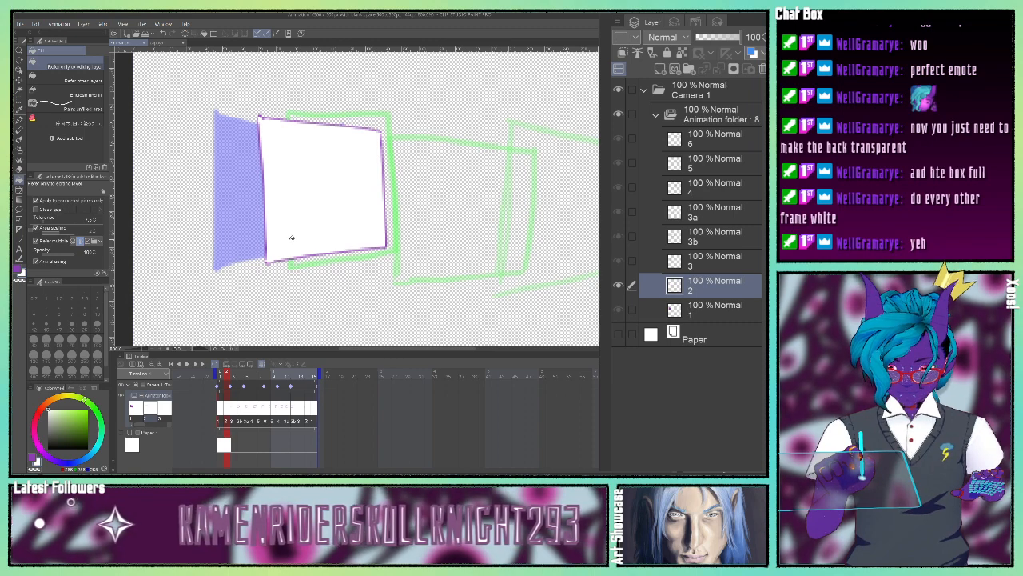
Lock transparent pixels on cel 2 and paint over the box's purple outline in white with the pen
click(678, 53)
click(19, 118)
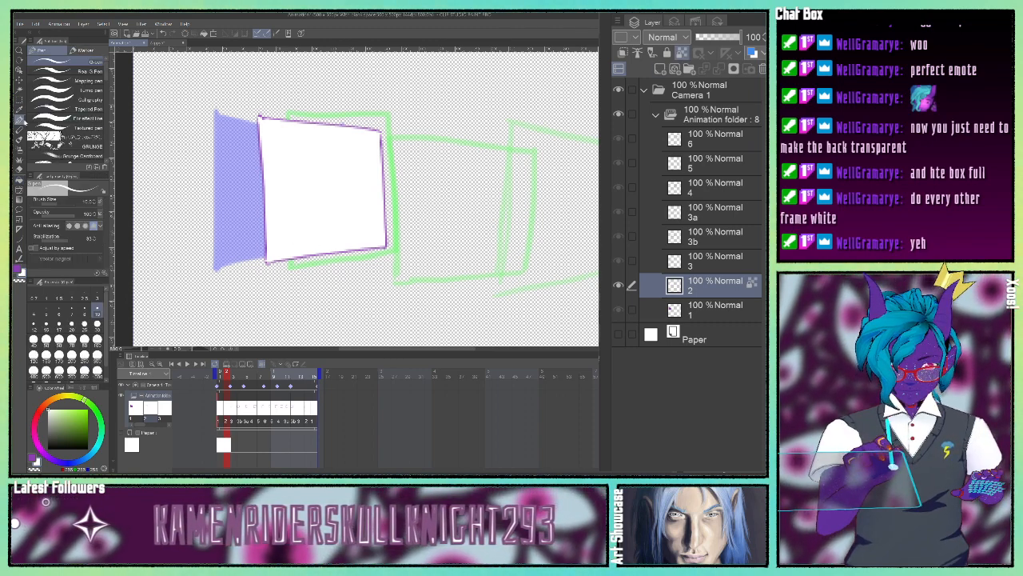
mouse_move(259, 113)
mouse_down()
mouse_move(256, 227)
mouse_move(273, 264)
mouse_move(385, 246)
mouse_move(280, 262)
mouse_up()
mouse_move(384, 239)
mouse_down()
mouse_move(373, 128)
mouse_move(263, 115)
mouse_up()
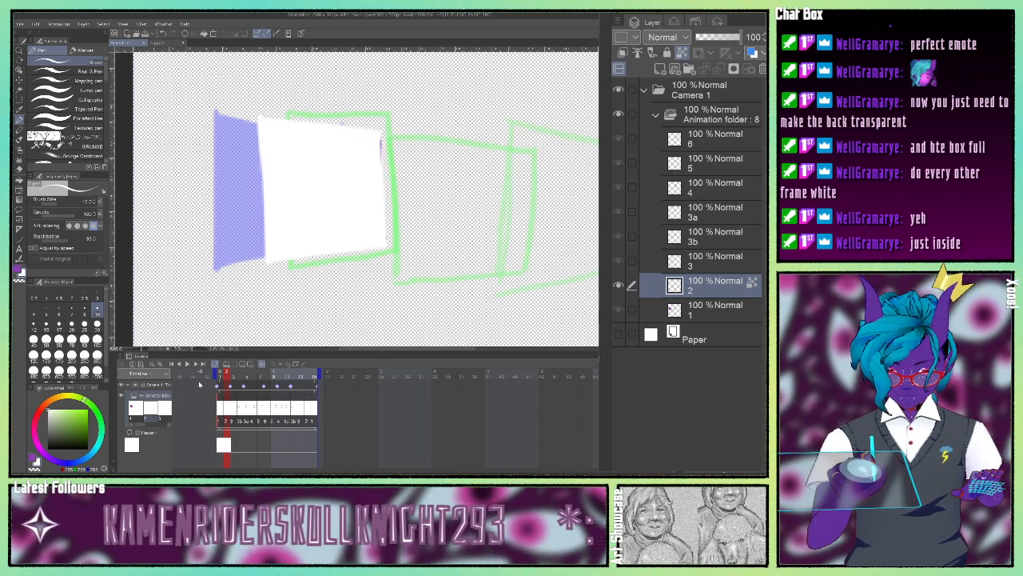
On cel 3, switch back to purple and fill the box
click(234, 409)
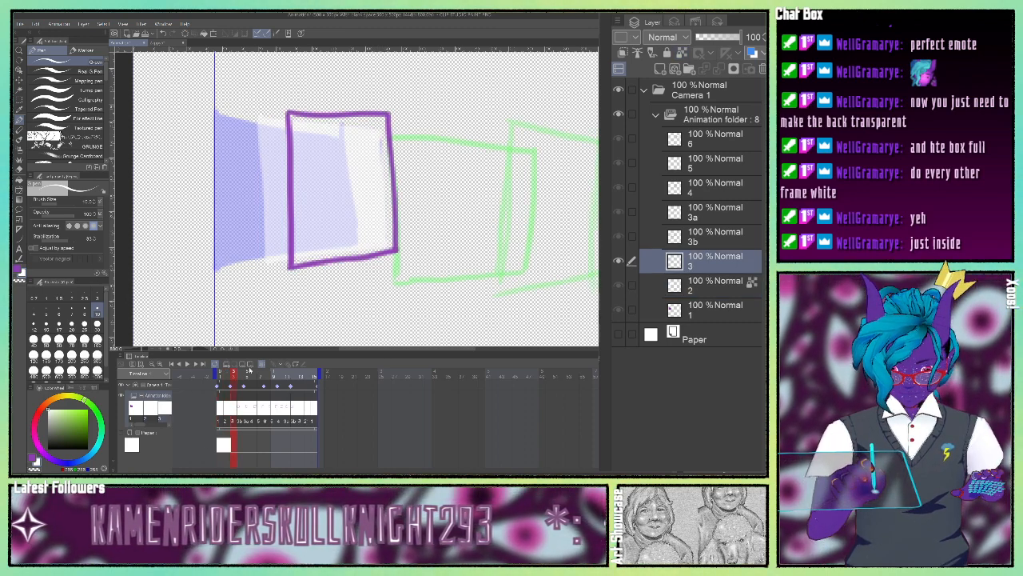
click(18, 268)
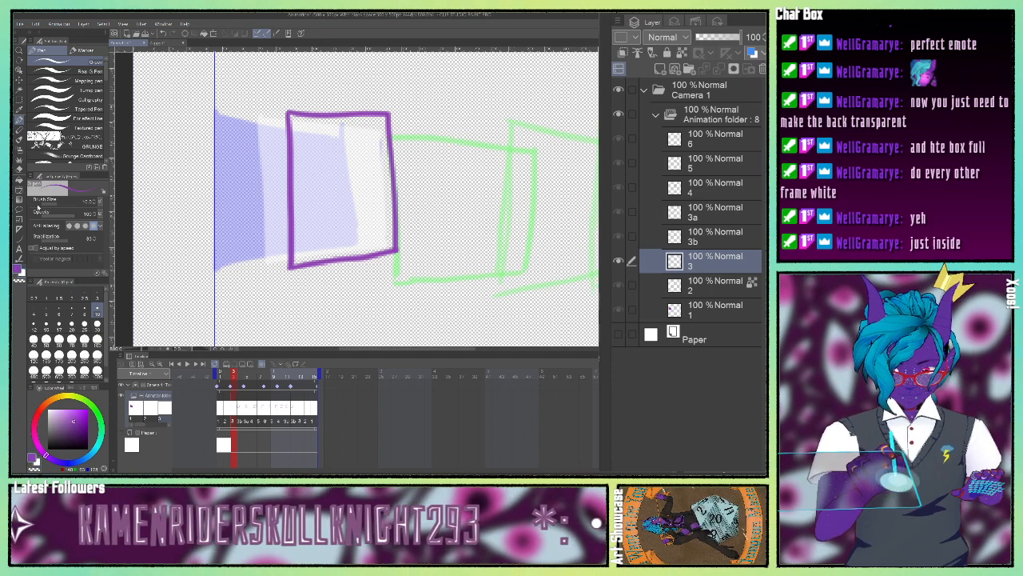
click(19, 181)
click(331, 192)
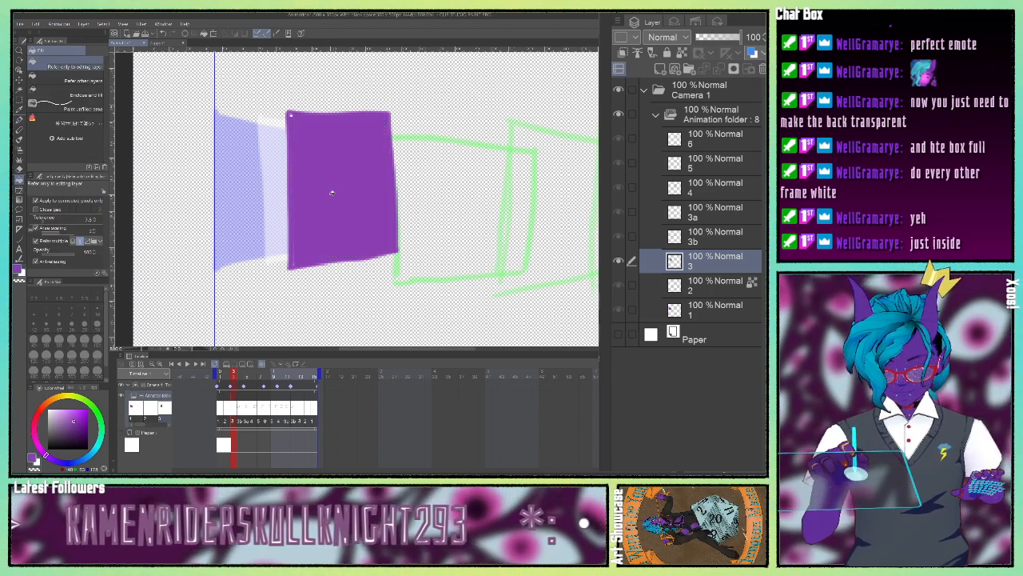
Return to cel 2 and redraw the white box's outline in purple with the pen, undoing the misplaced first stroke
click(20, 120)
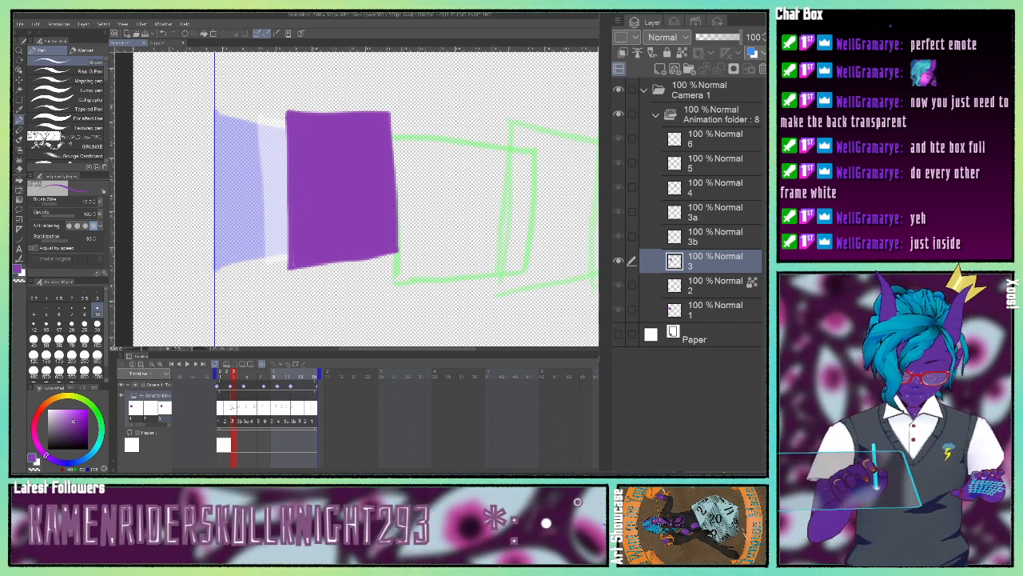
key(Left)
drag(380, 138, 382, 237)
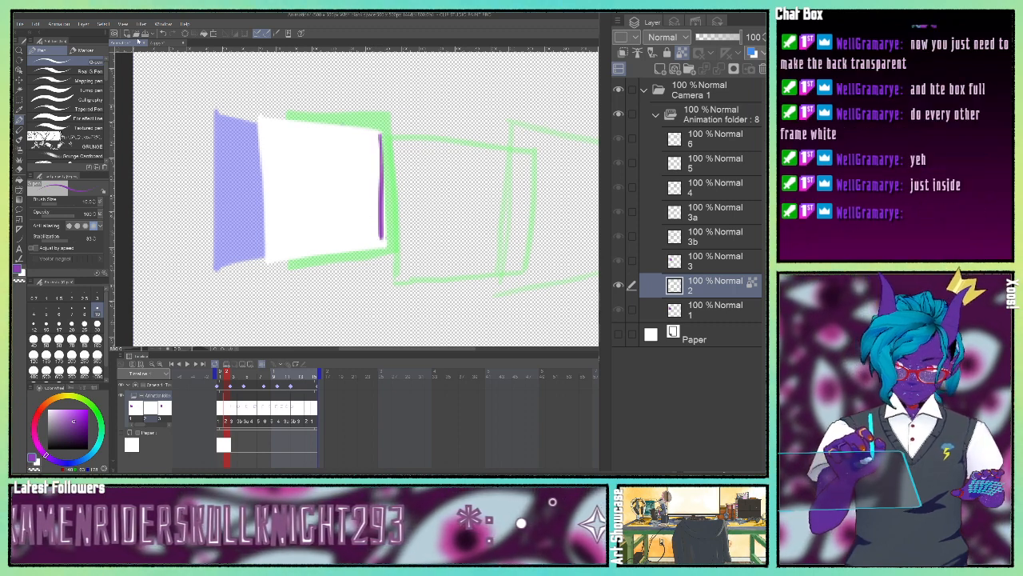
click(164, 33)
drag(379, 136, 381, 246)
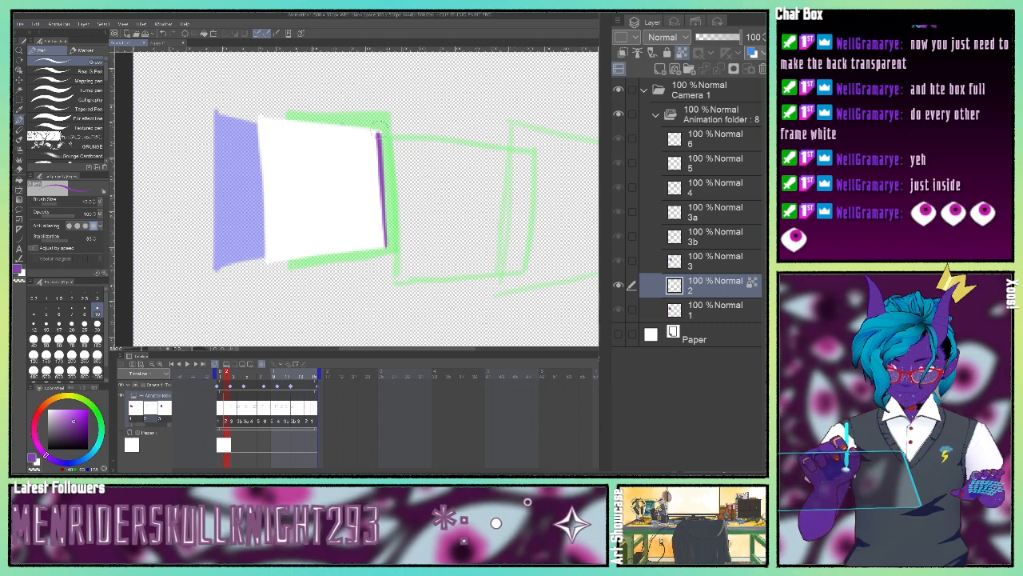
mouse_move(371, 124)
mouse_down()
mouse_move(265, 120)
mouse_move(382, 135)
mouse_up()
mouse_move(257, 116)
mouse_down()
mouse_move(265, 274)
mouse_move(278, 257)
mouse_move(387, 245)
mouse_up()
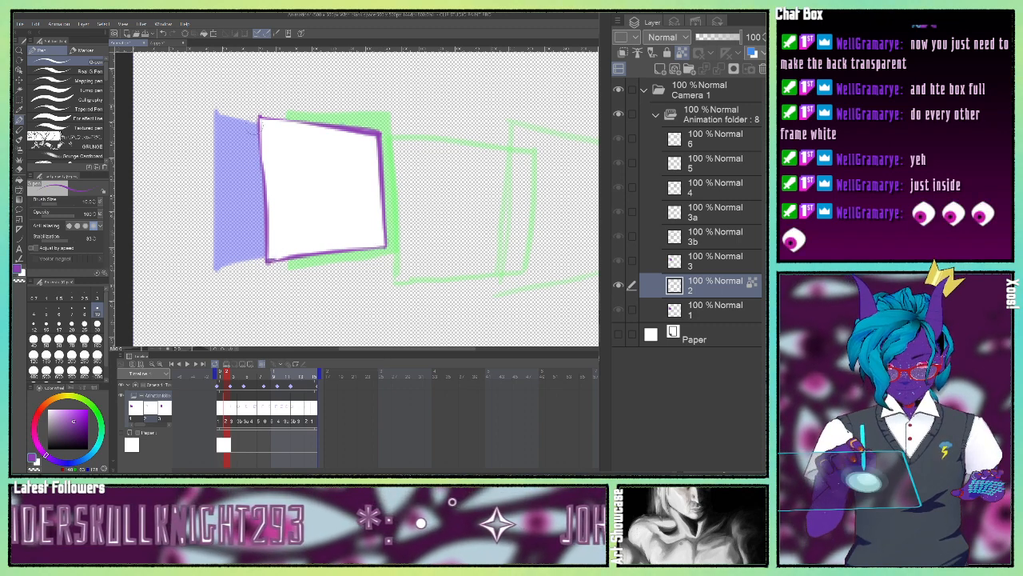
Thicken the purple outline along the left and top edges of the white box on cel 2
drag(260, 119, 263, 201)
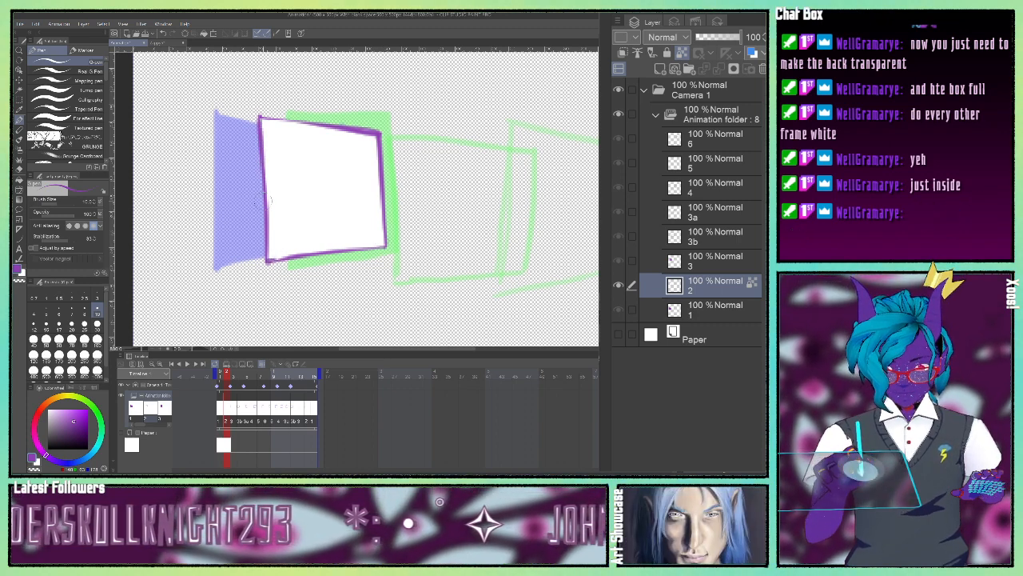
drag(260, 119, 350, 130)
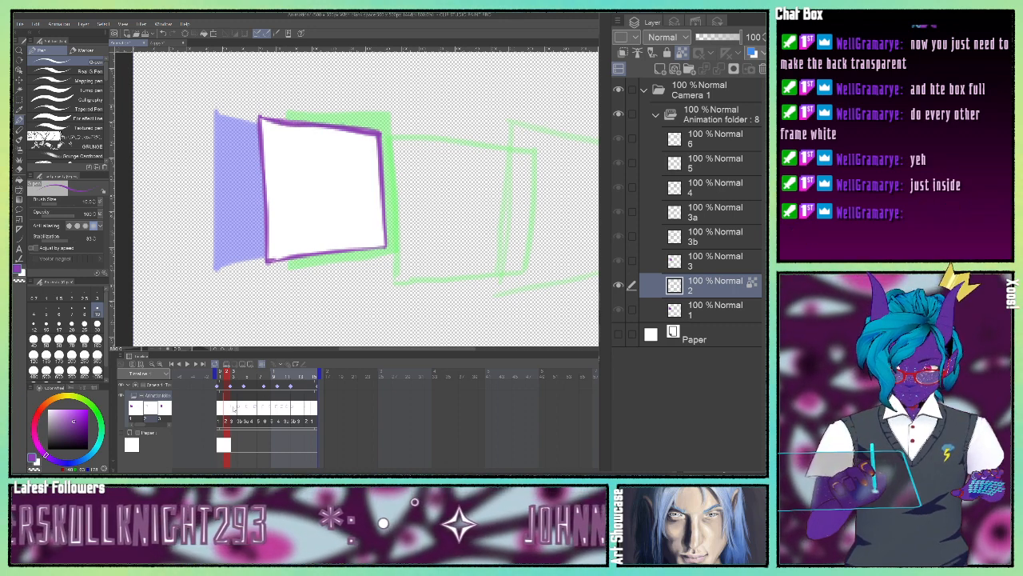
On cel 3b, switch the drawing colour to white and fill the inside of the box
click(233, 408)
click(241, 409)
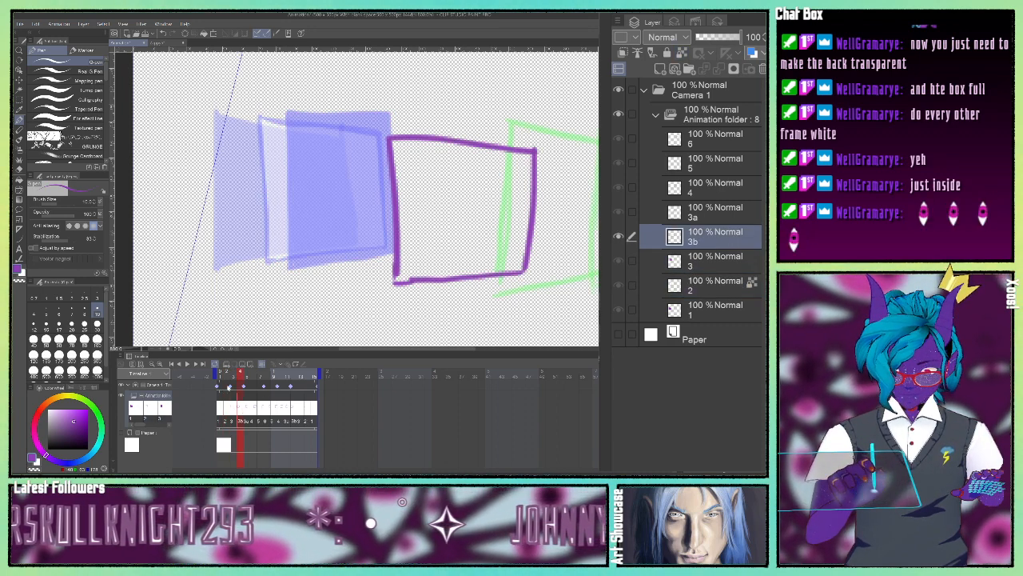
click(19, 181)
click(22, 271)
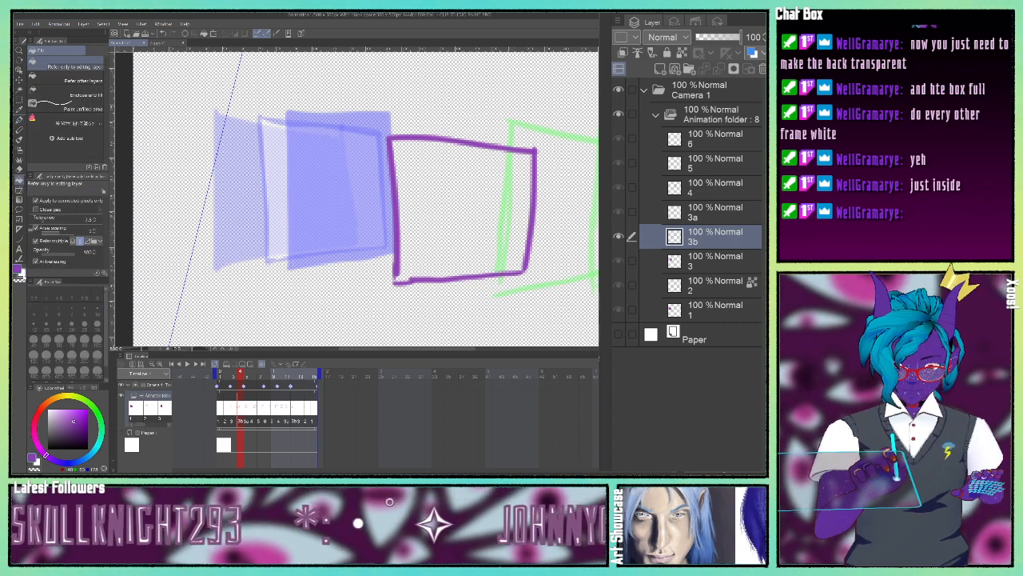
click(448, 216)
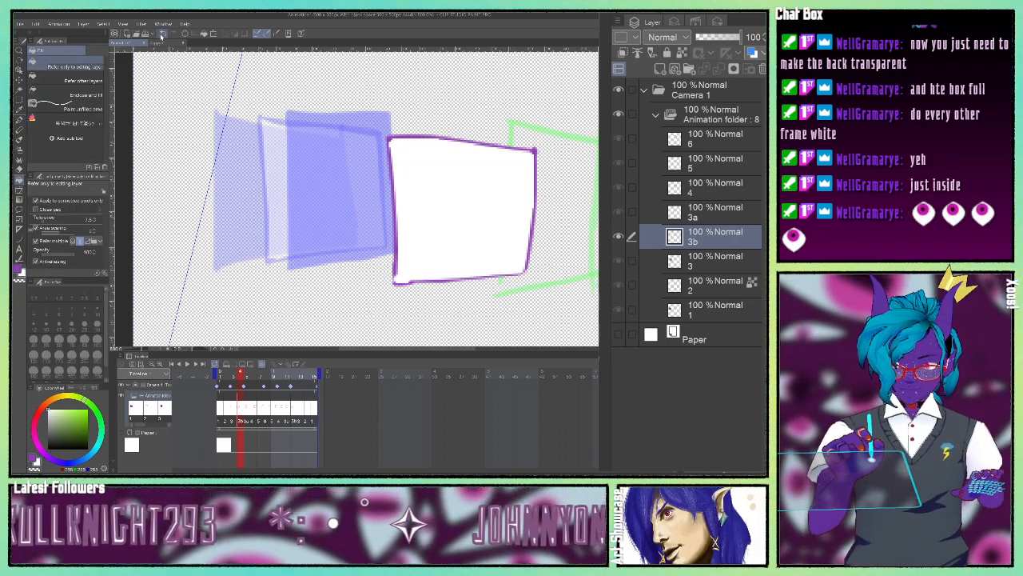
Lock transparent pixels on cel 3b and retouch the box's outline in purple with the pen, undoing the stray stroke on the right edge
click(19, 120)
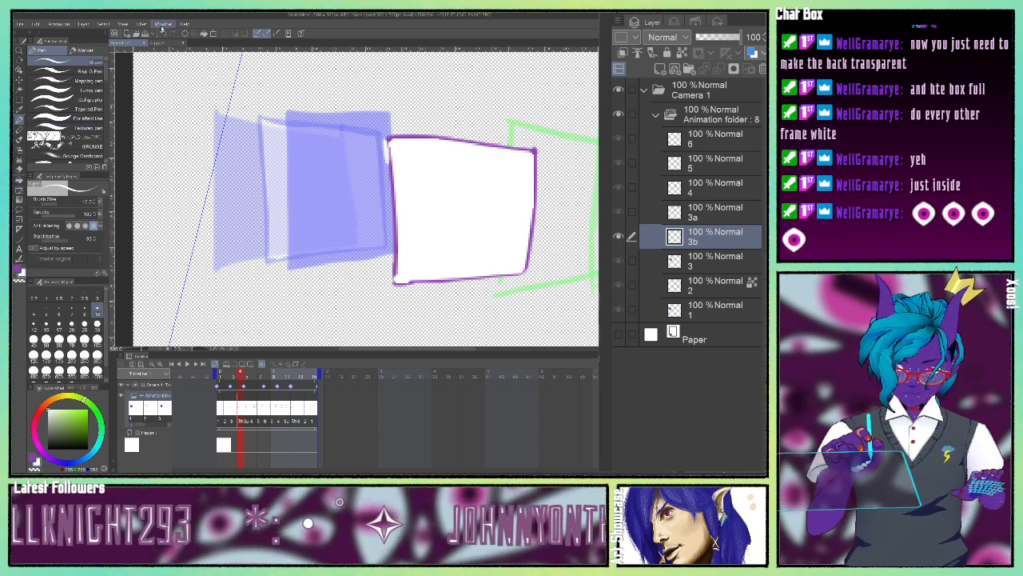
click(17, 267)
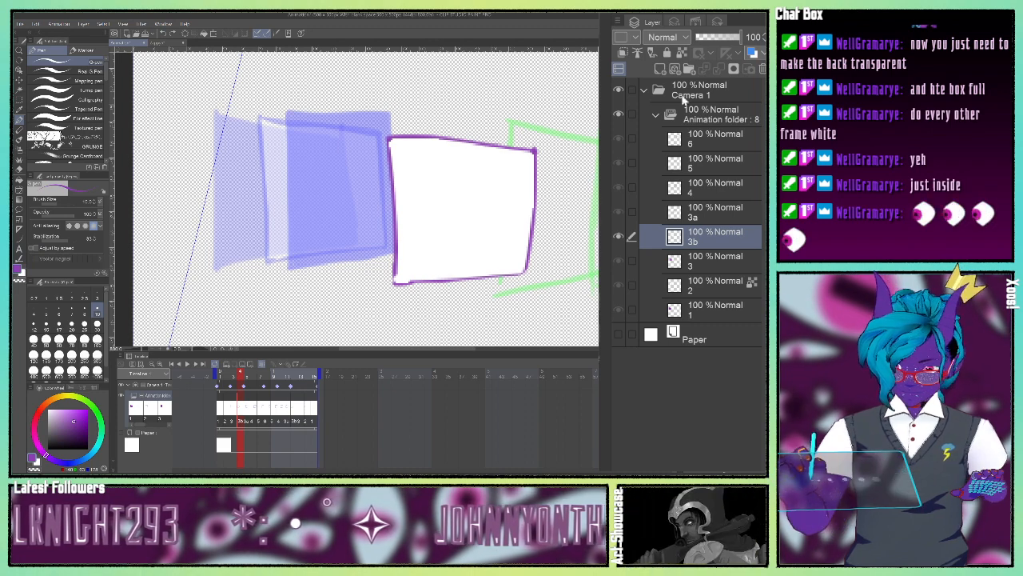
click(689, 69)
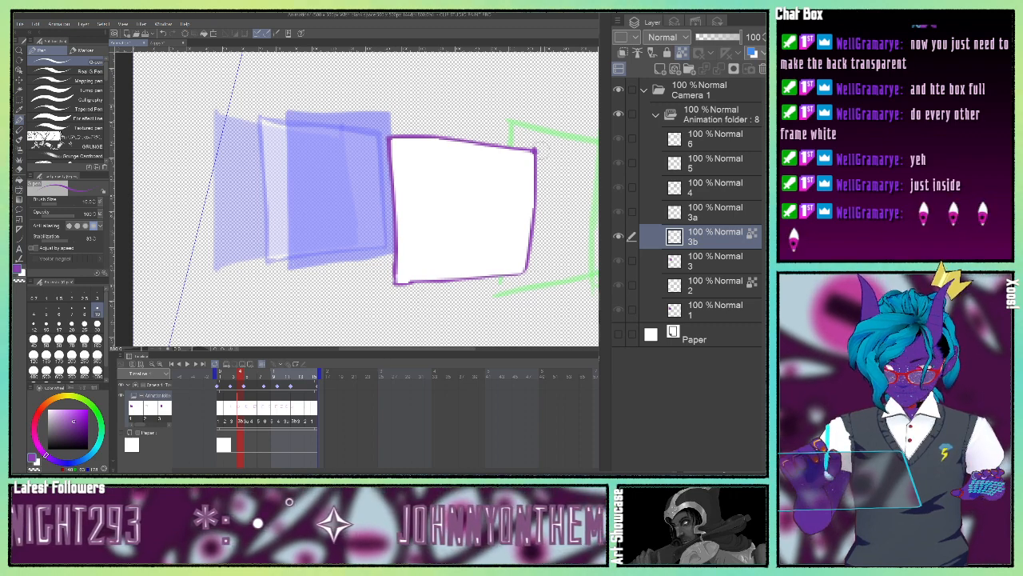
drag(542, 189, 513, 281)
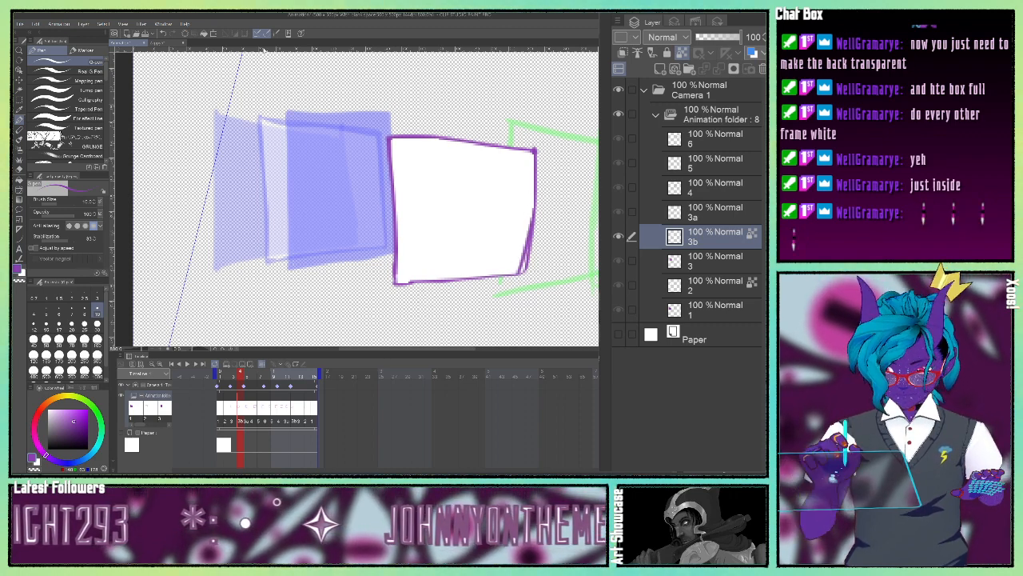
click(163, 33)
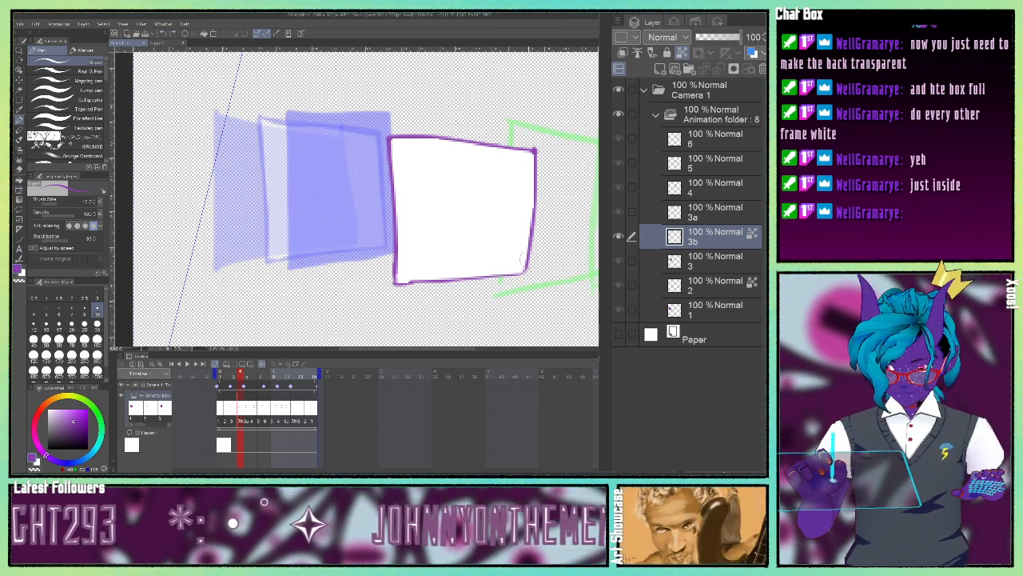
drag(528, 257, 508, 276)
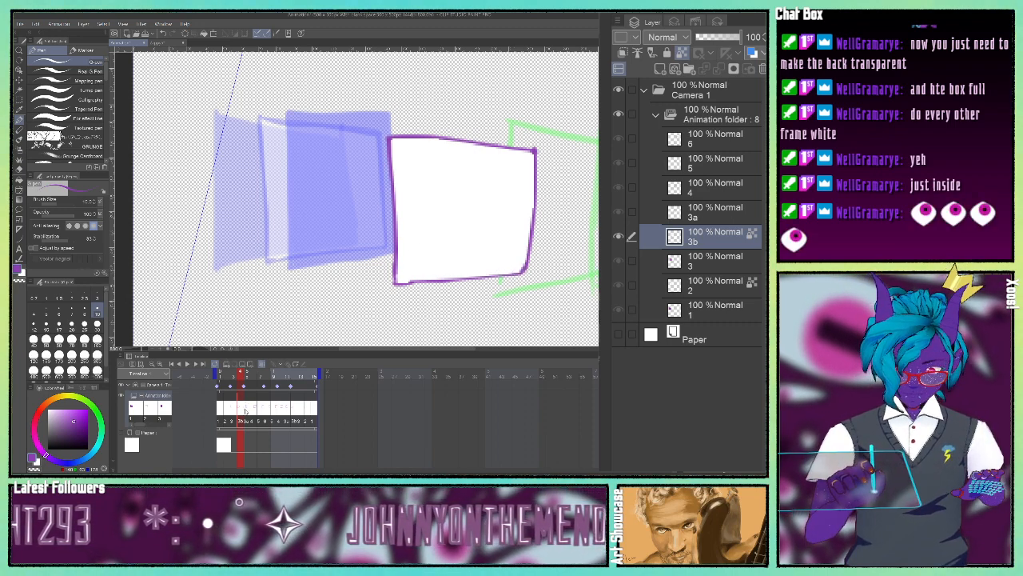
On cel 3a, redraw the left edge and lower left corner of the box's outline in purple
click(247, 410)
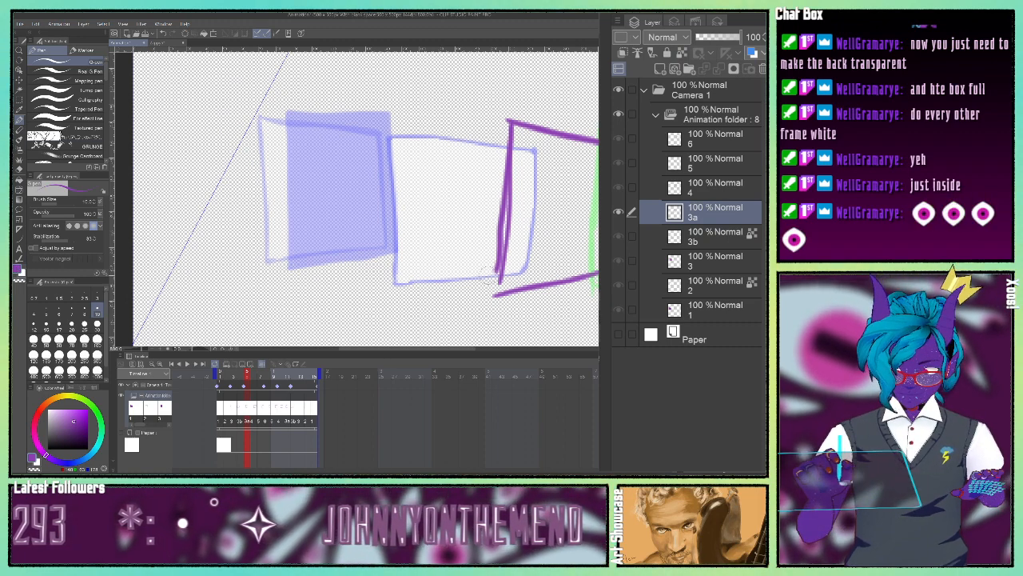
mouse_move(497, 268)
mouse_down()
mouse_move(492, 295)
mouse_move(510, 189)
mouse_up()
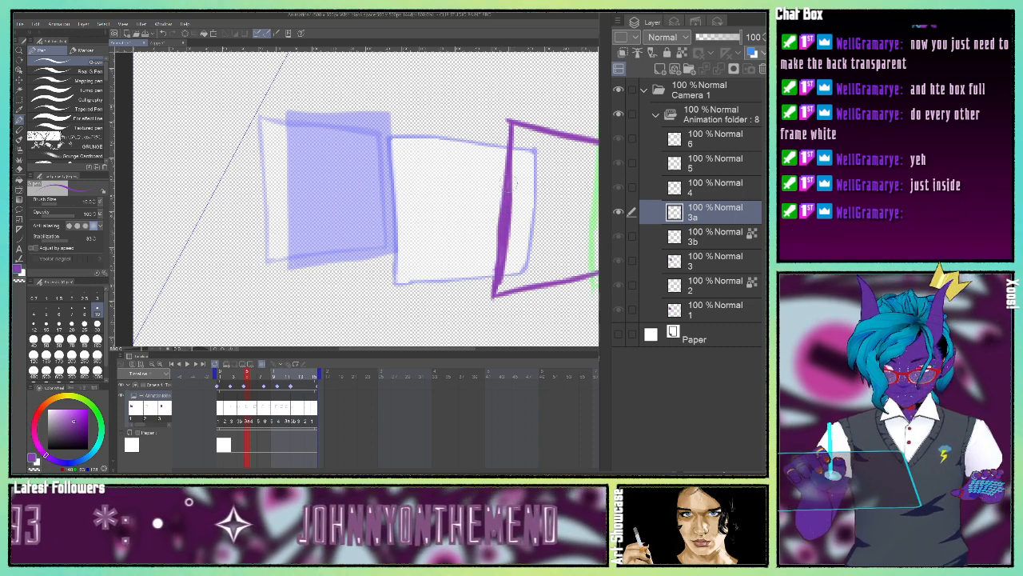
key(g)
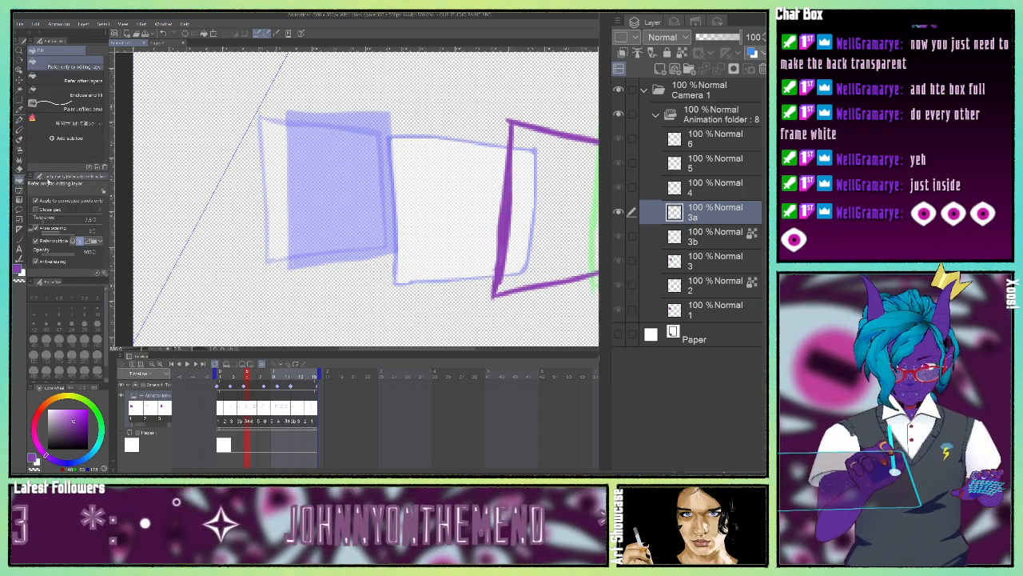
click(522, 286)
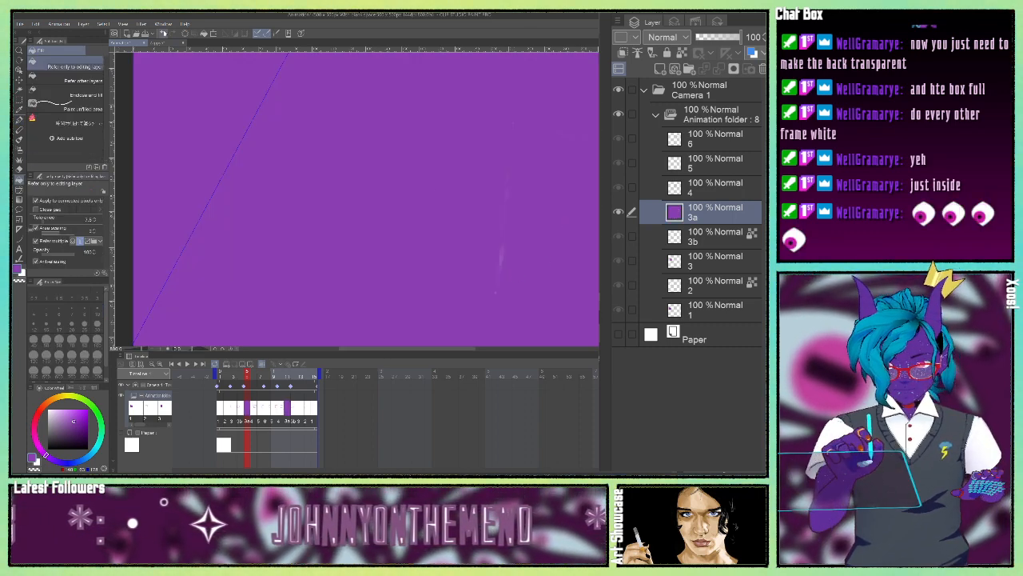
key(ctrl+z)
Close the remaining gap in the box's outline on cel 3a with the pen and fill the box with purple
key(p)
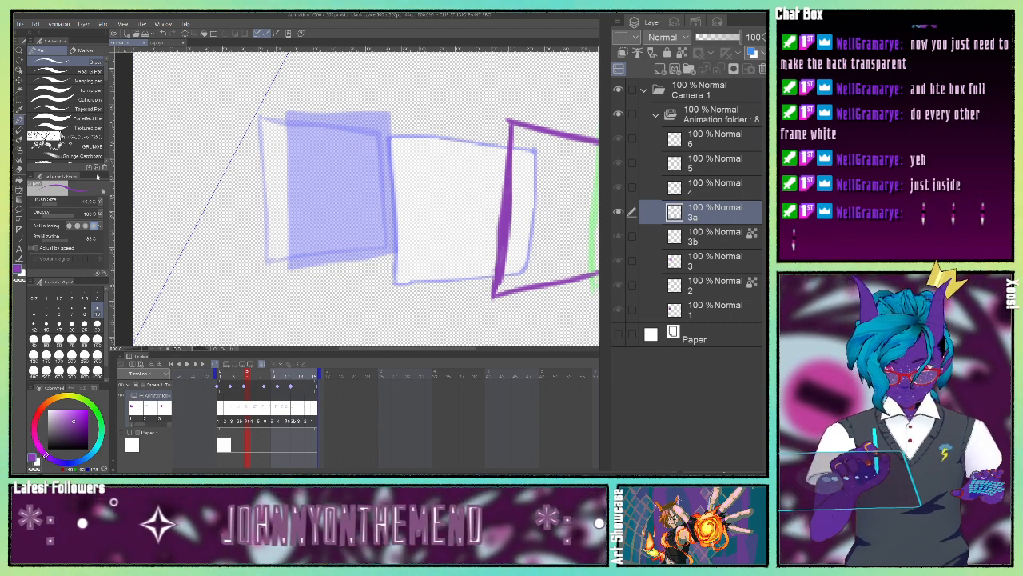
key(g)
click(574, 229)
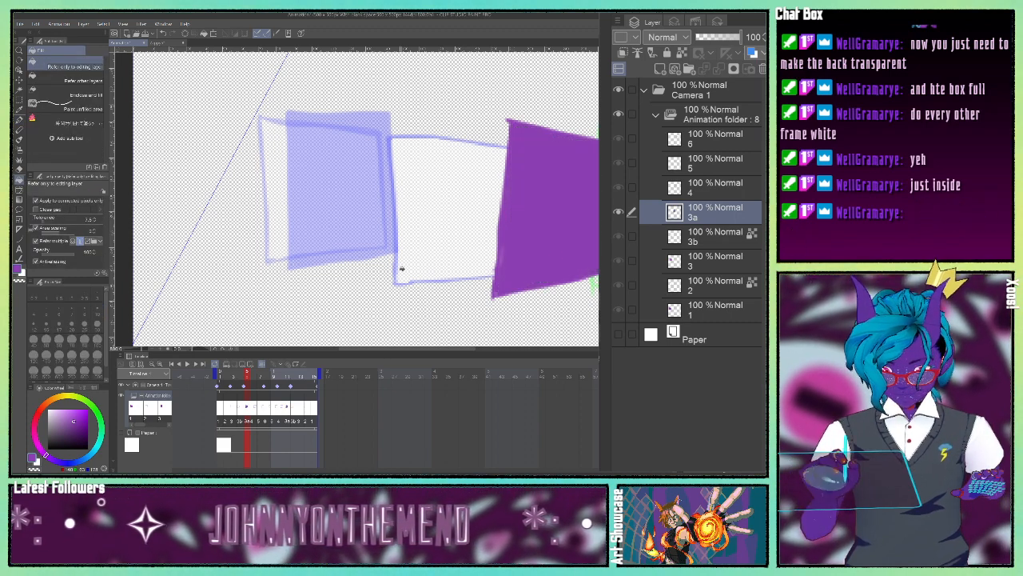
Switch back to the pen and advance to cel 4, bringing its whole box into view
click(19, 120)
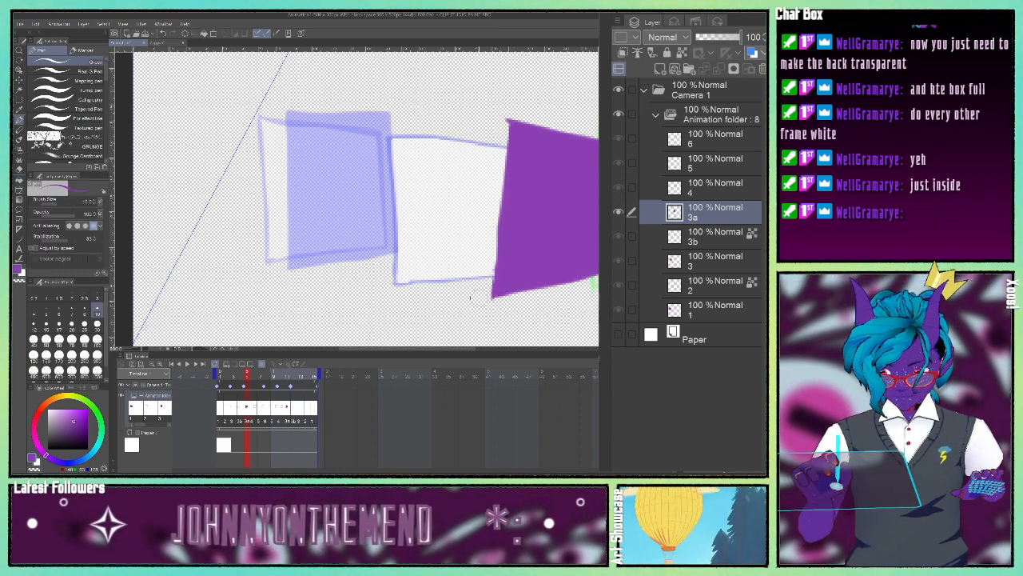
click(199, 366)
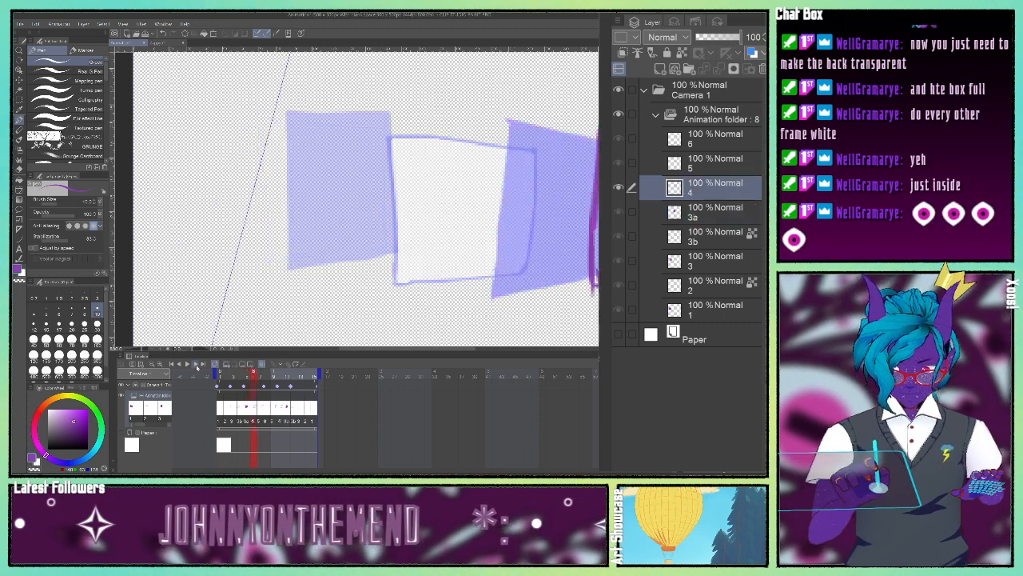
drag(565, 258, 267, 260)
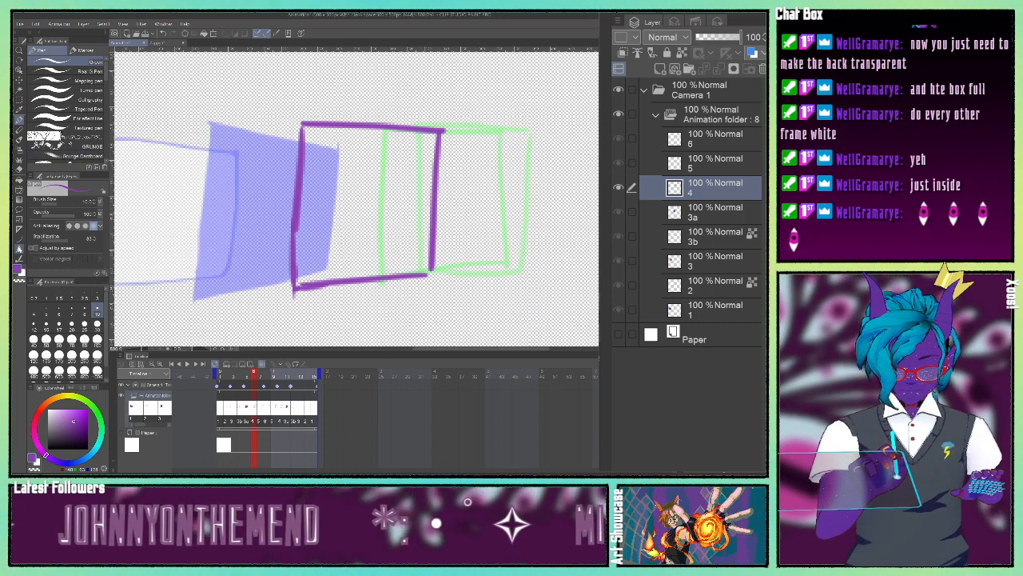
click(20, 179)
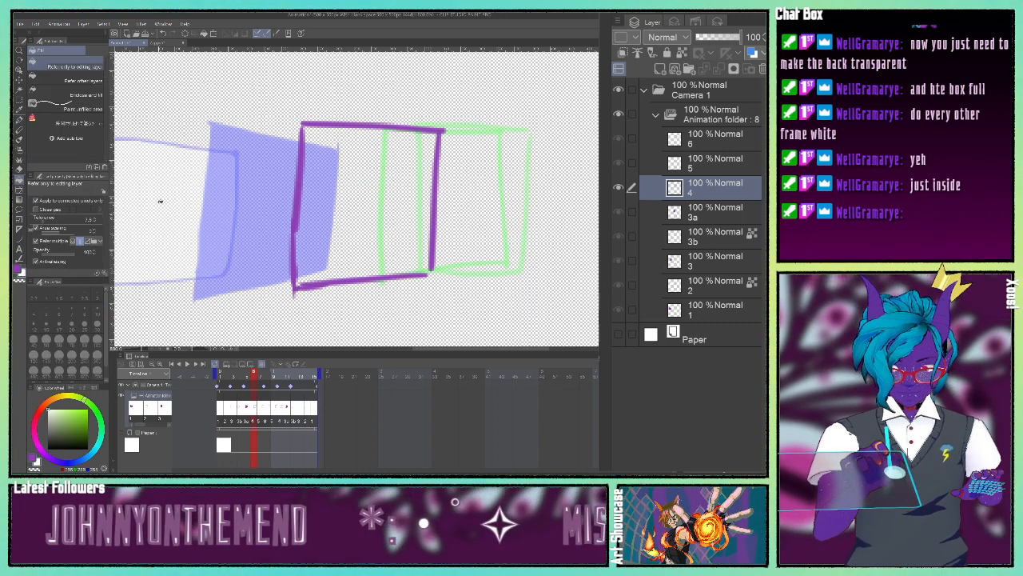
click(356, 235)
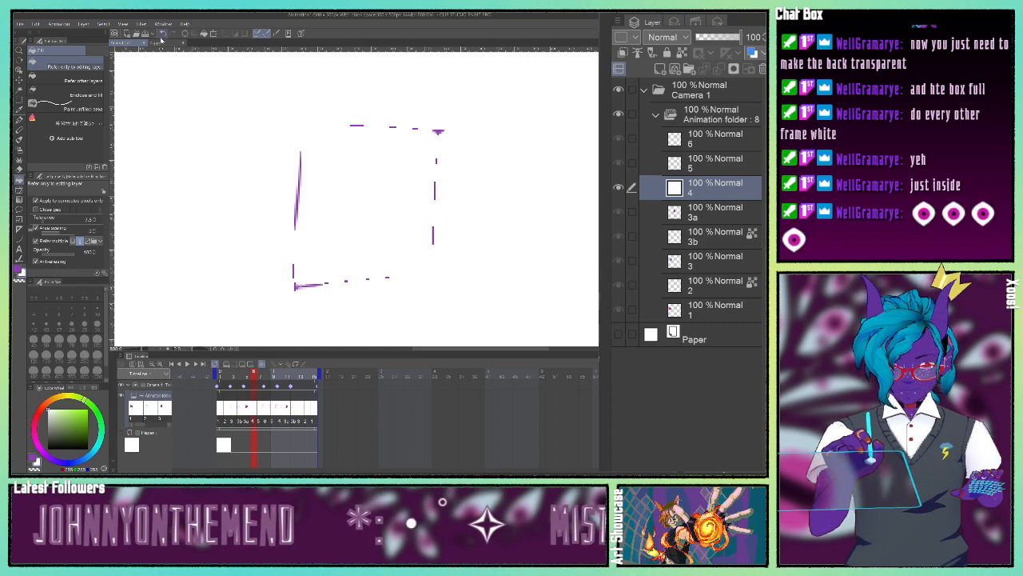
click(163, 33)
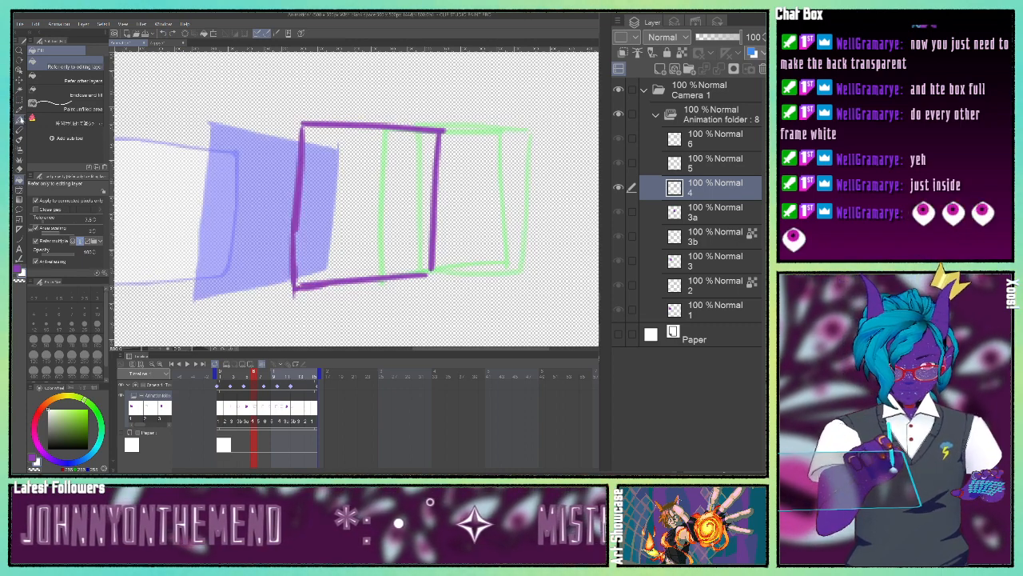
Close the purple outline at the lower right corner of cel 4's box, fill the box with white, and return the colour to purple
click(19, 120)
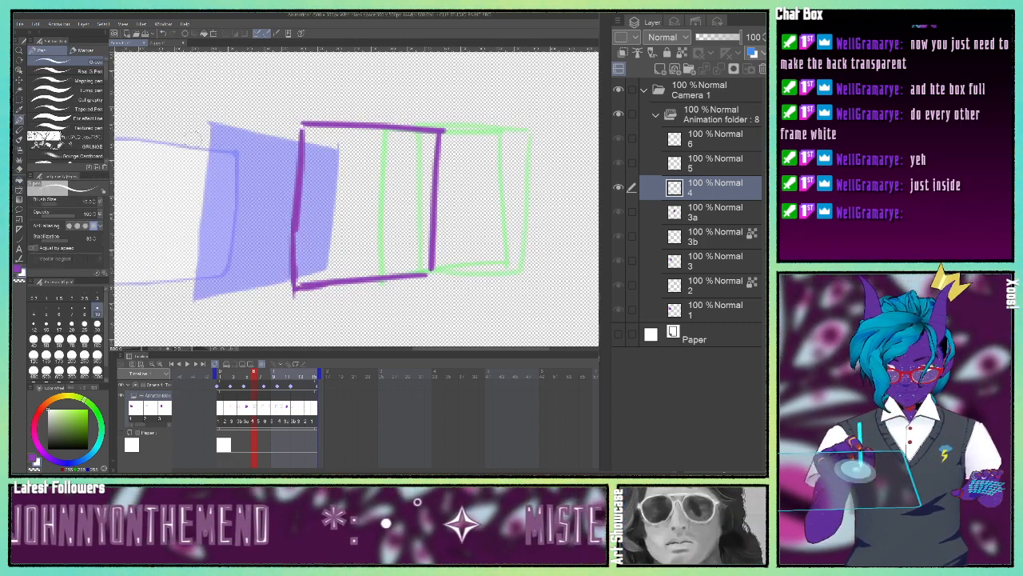
click(19, 272)
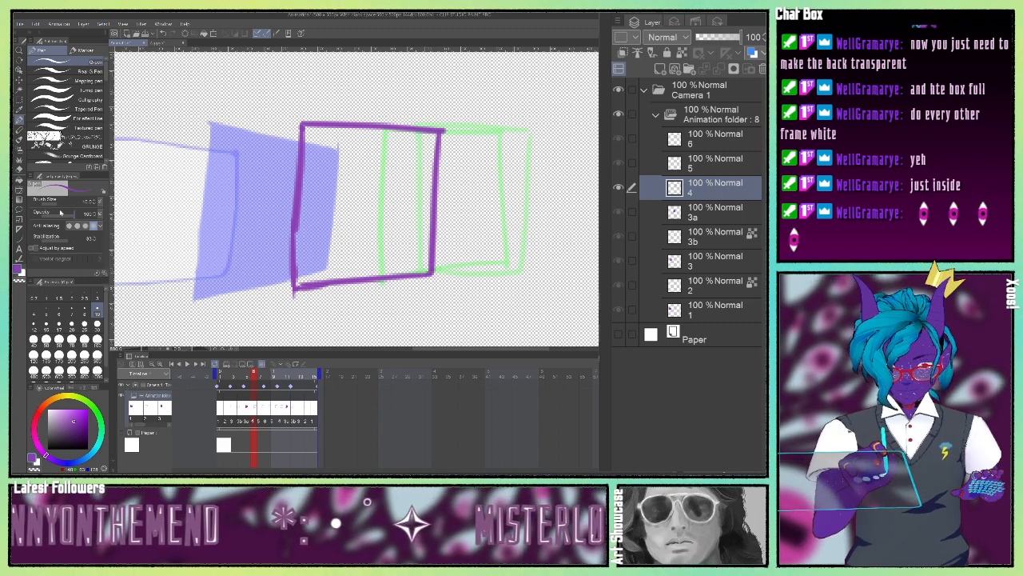
click(20, 272)
click(20, 190)
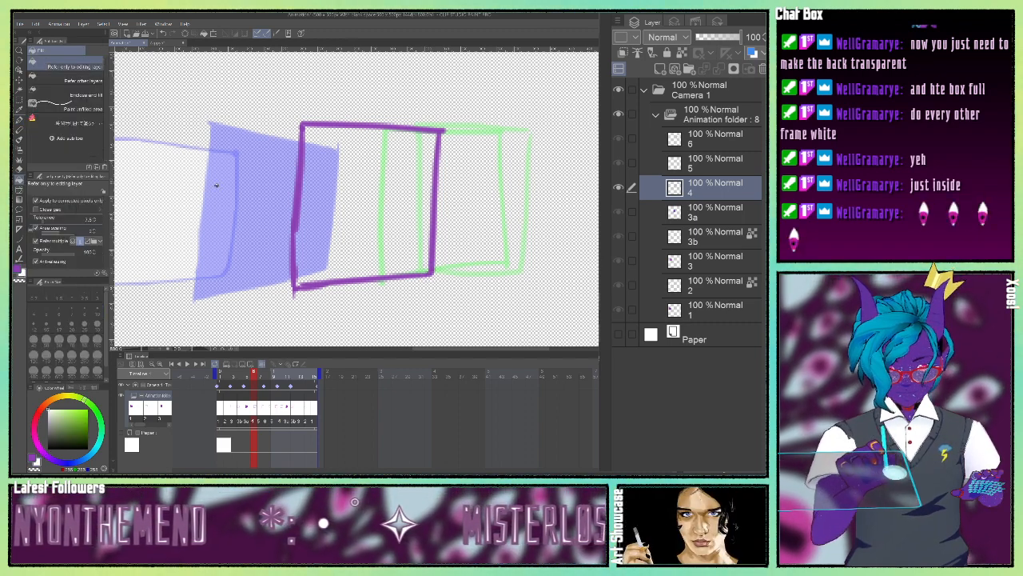
click(367, 197)
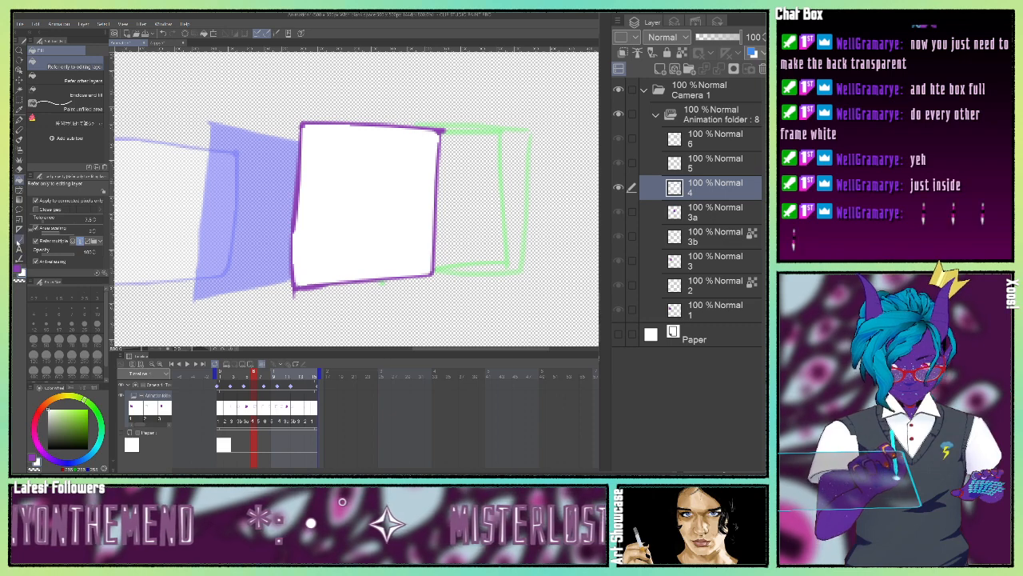
click(18, 270)
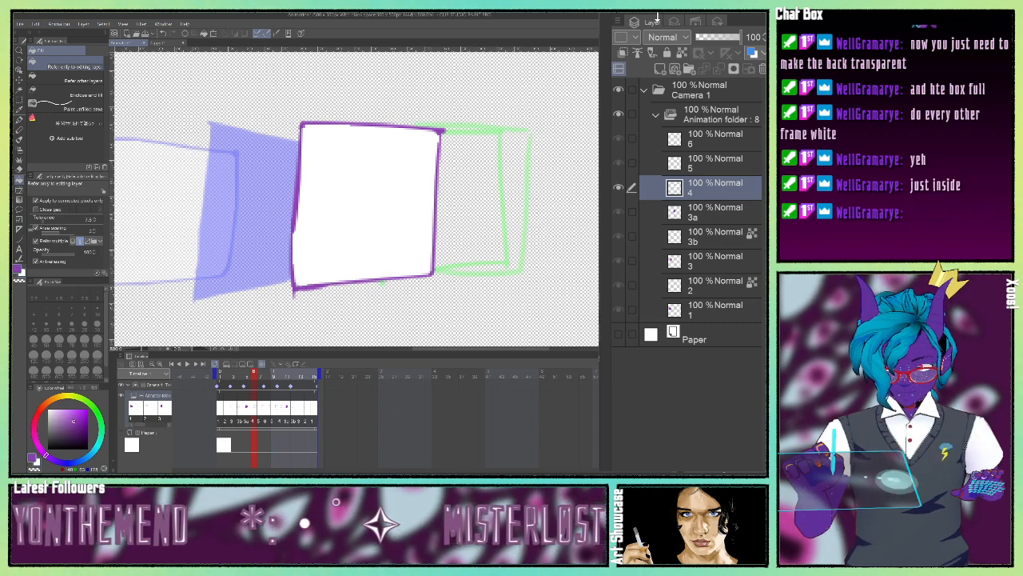
click(677, 69)
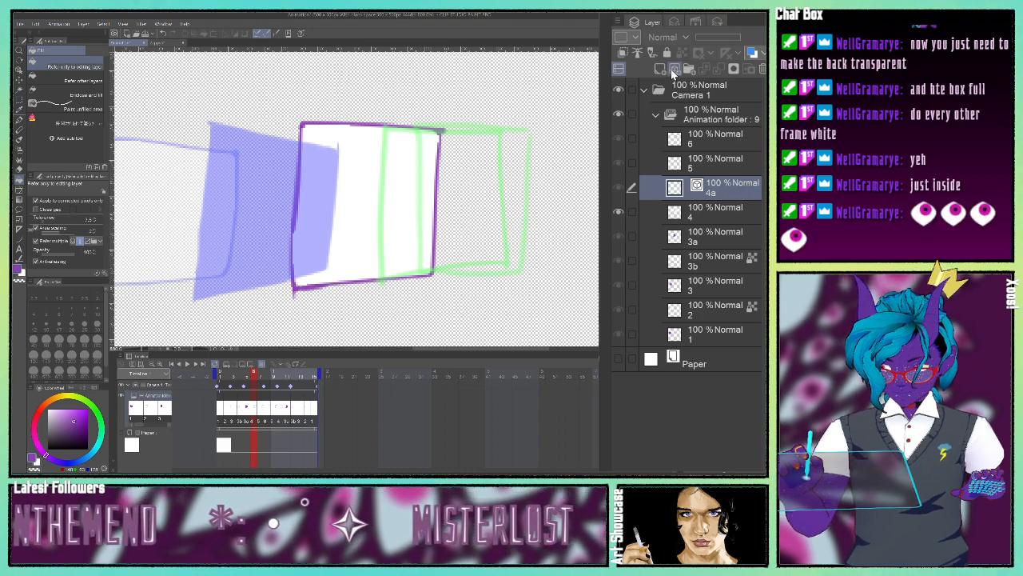
right_click(709, 198)
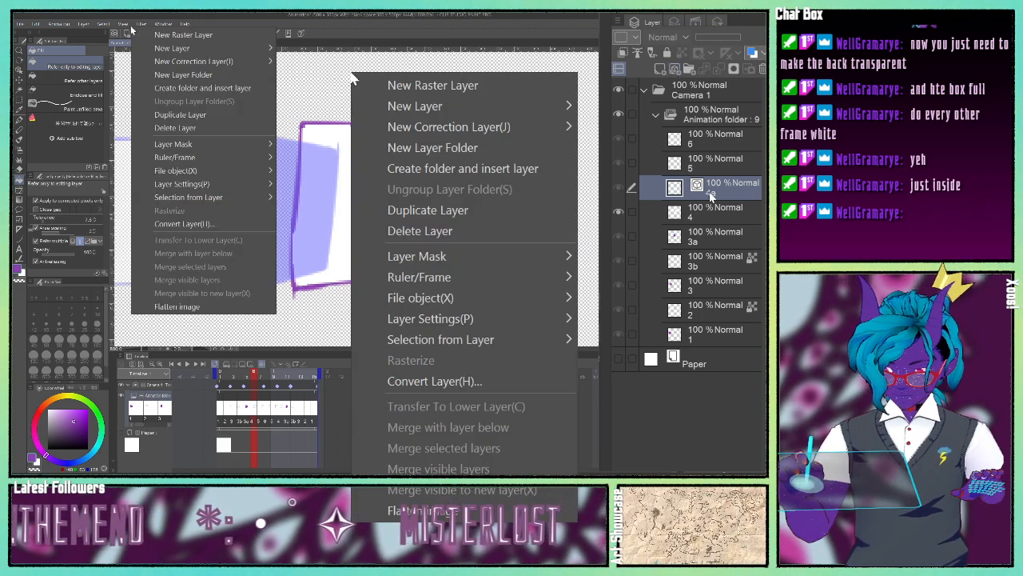
click(449, 229)
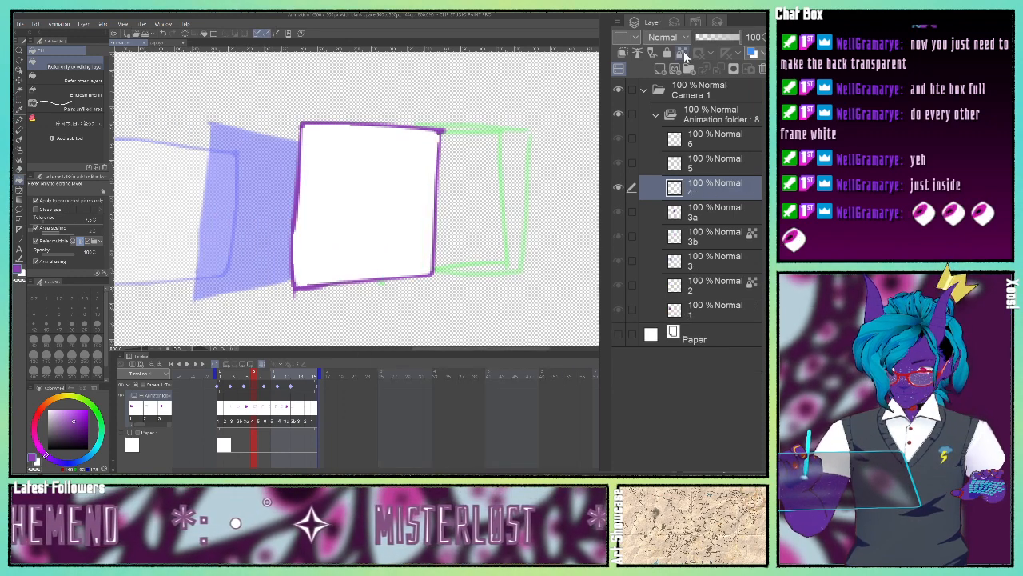
Lock transparent pixels on cel 4 and retouch the right edge of the box's outline in purple with the pen
click(682, 54)
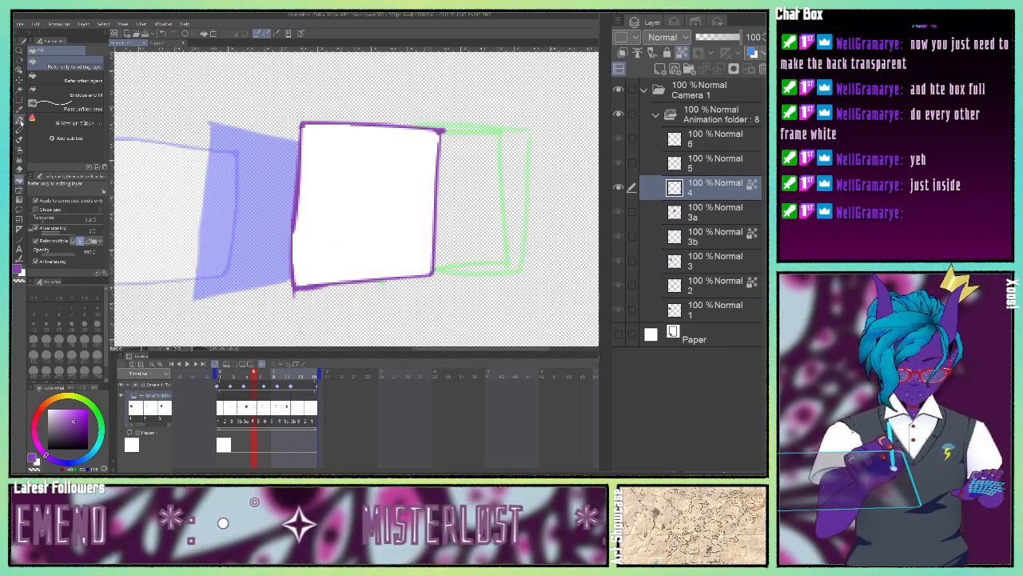
click(20, 122)
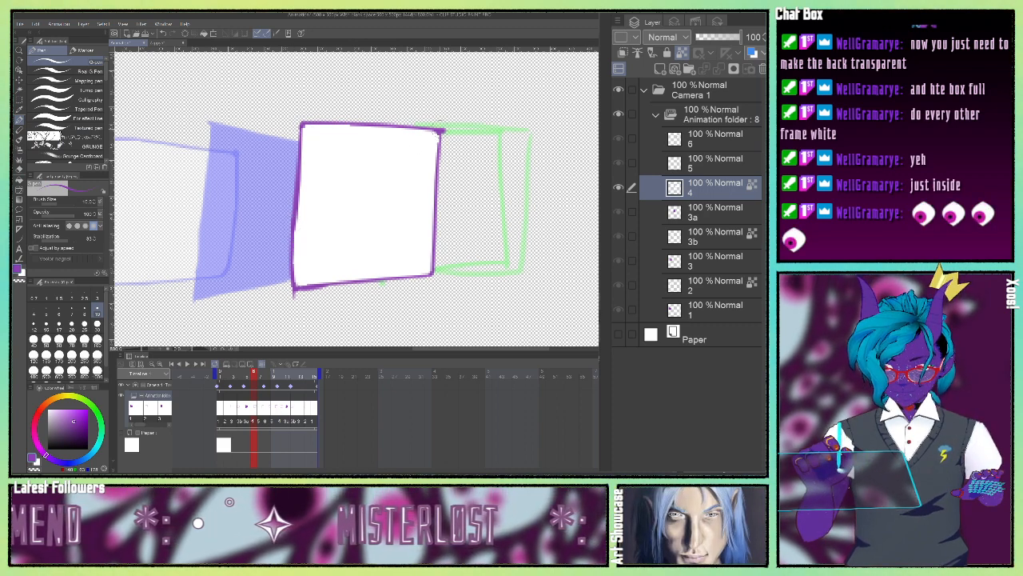
drag(440, 133, 433, 185)
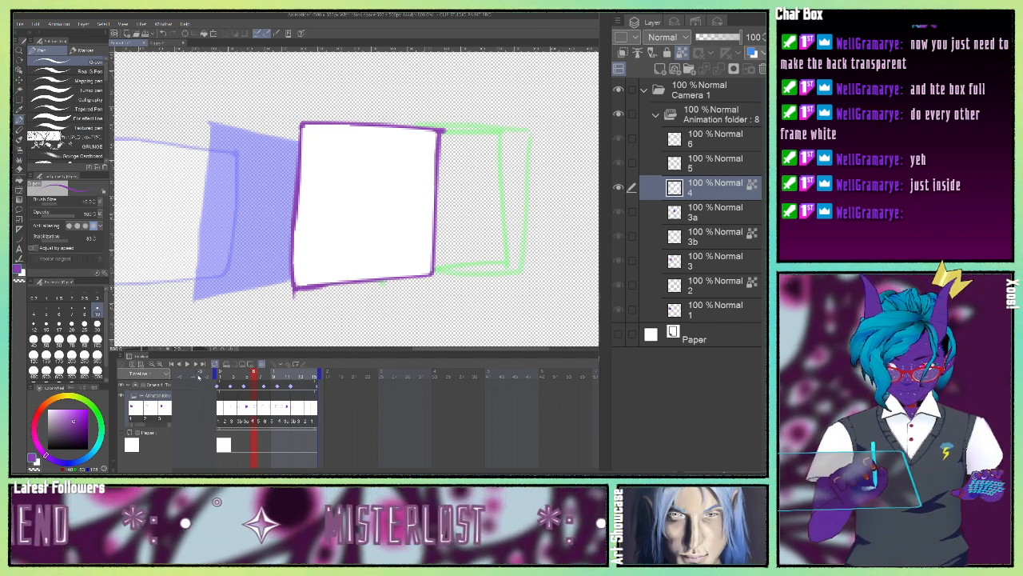
Advance to cel 5 and fill the inside of its box with purple
click(195, 364)
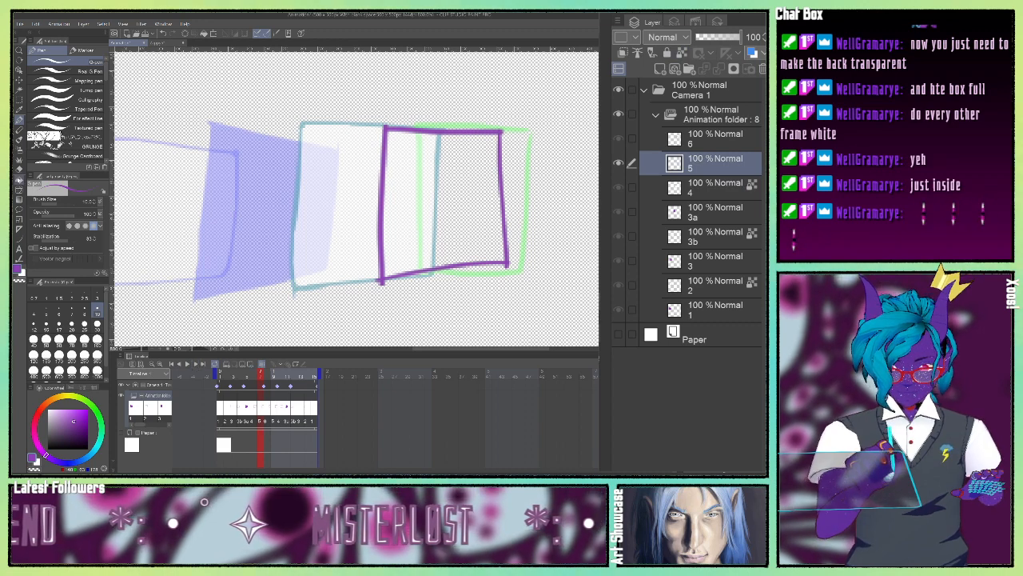
click(20, 180)
click(431, 224)
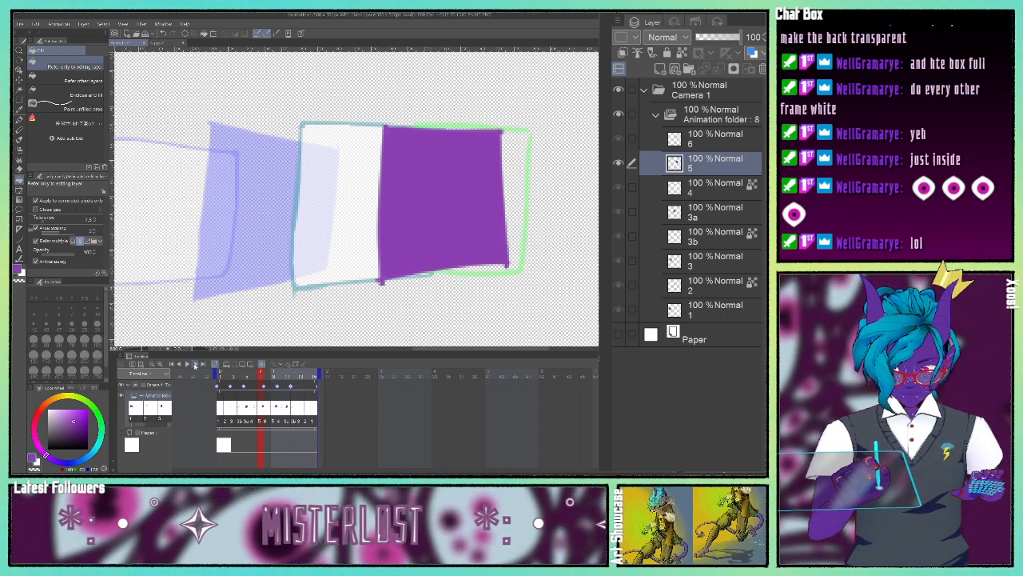
Advance to cel 6 and fill the inside of its box with white
click(196, 364)
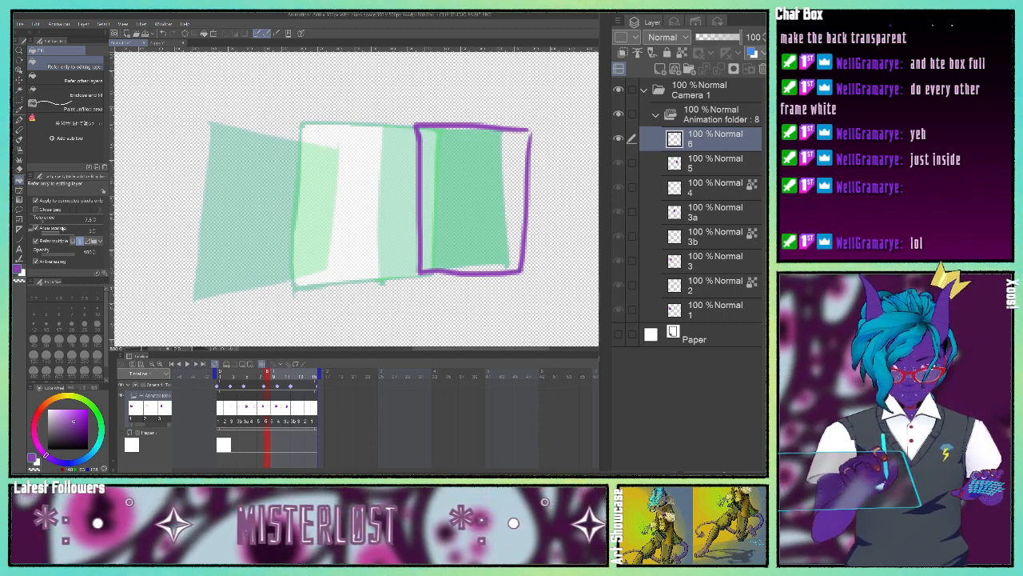
click(22, 272)
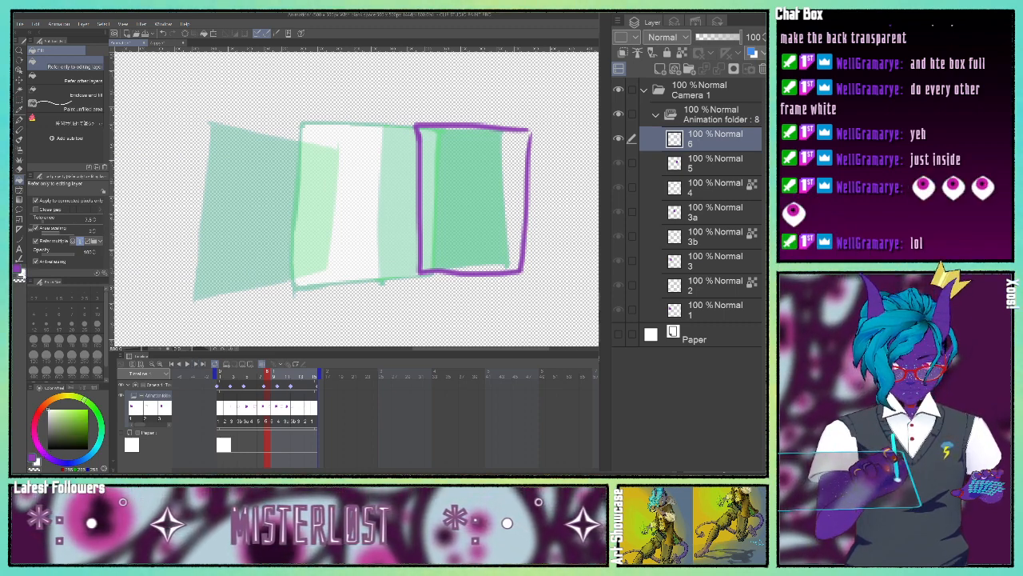
click(450, 208)
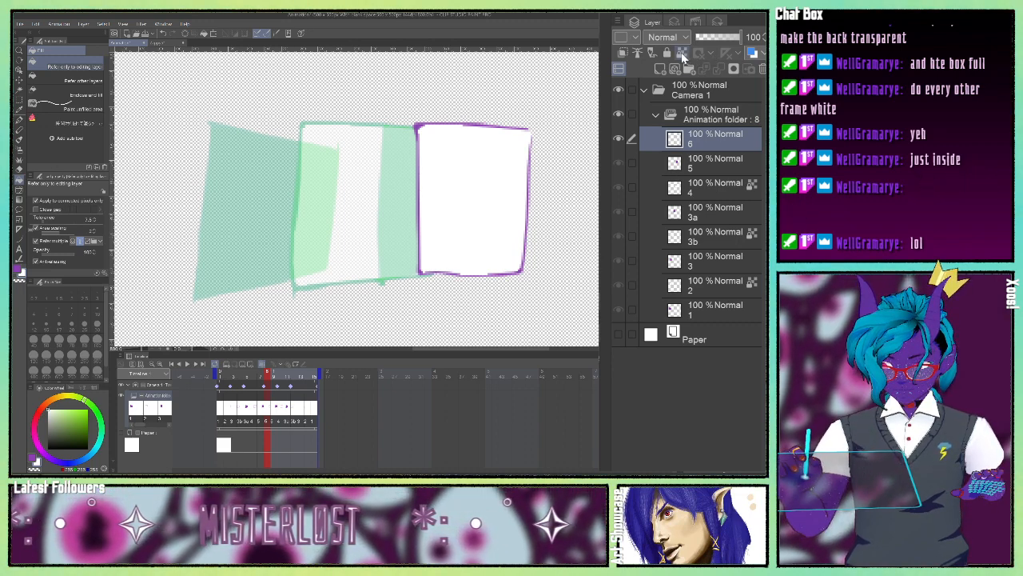
Lock transparent pixels on cel 6 and thicken the box's outline on all sides in purple with the G-pen
click(682, 53)
click(19, 119)
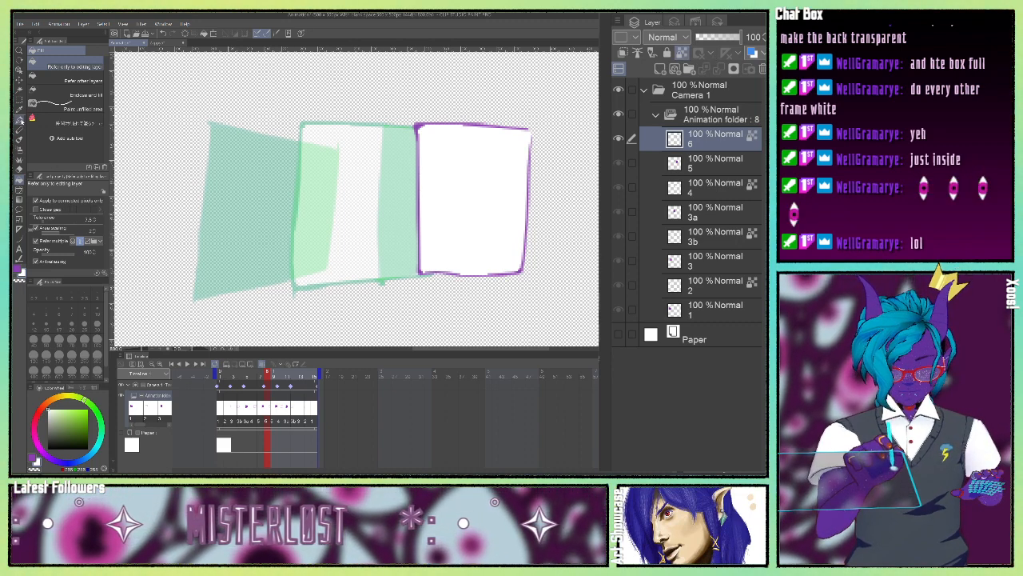
click(20, 270)
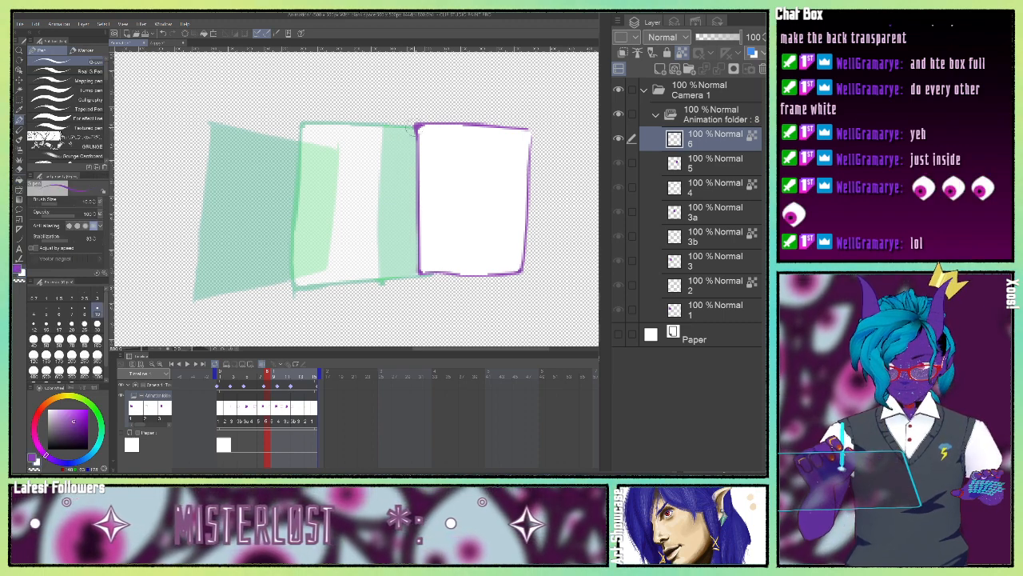
drag(417, 127, 426, 258)
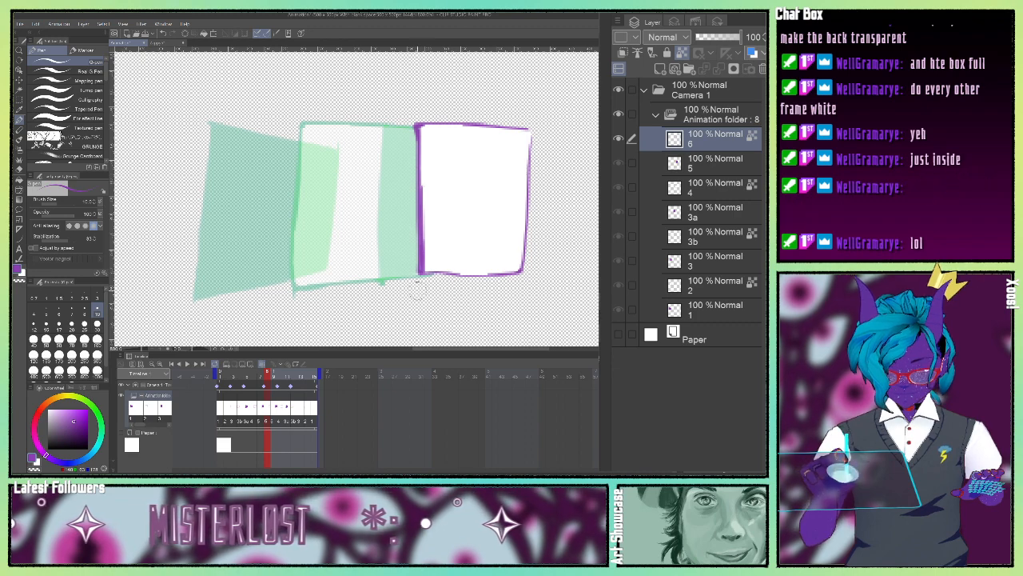
drag(424, 269, 520, 271)
drag(530, 130, 529, 155)
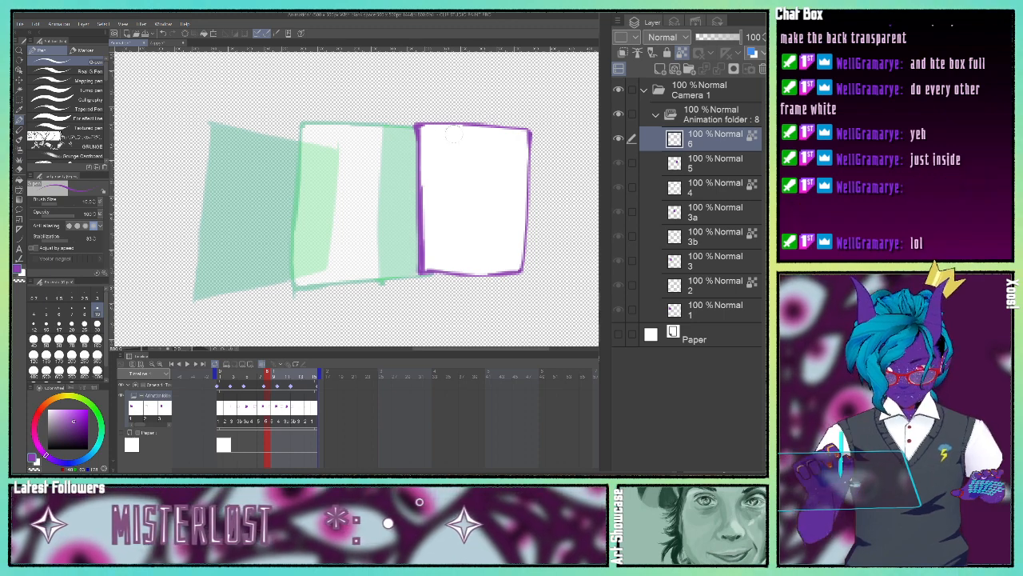
drag(422, 125, 473, 125)
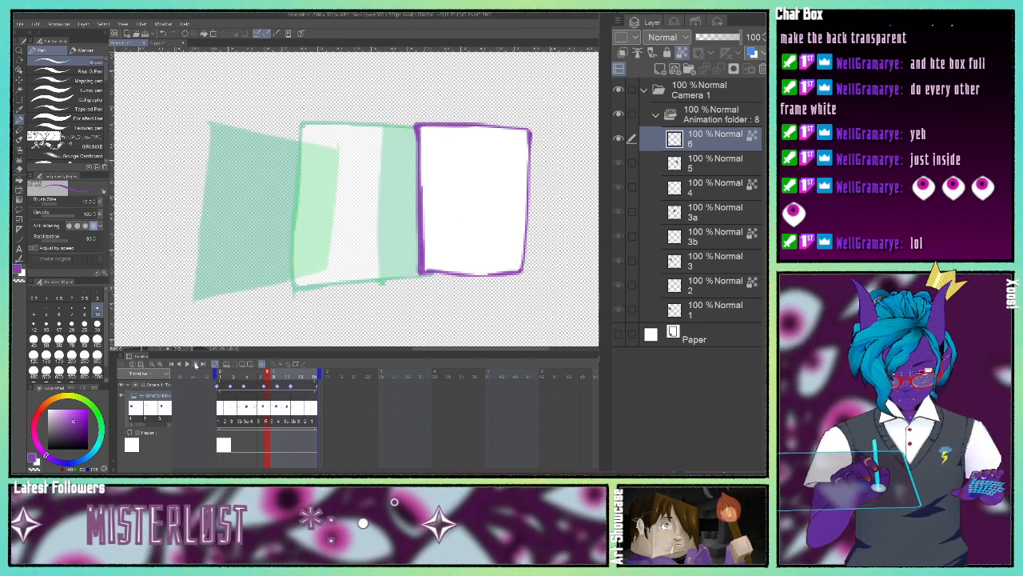
Step frame by frame from cel 6 to the last frame, checking the fill of each remaining cel
click(196, 364)
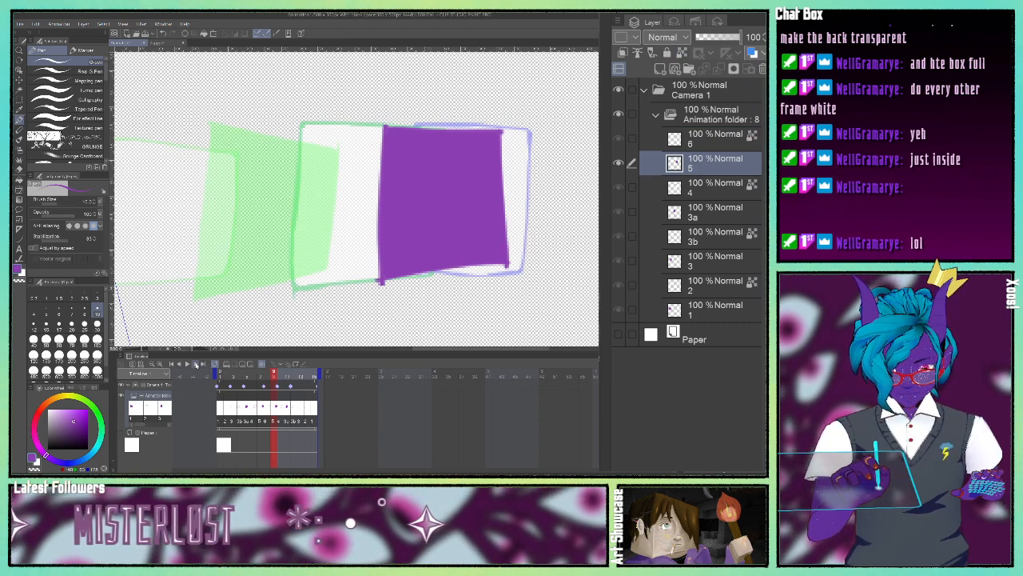
click(196, 363)
click(196, 364)
click(196, 363)
click(197, 364)
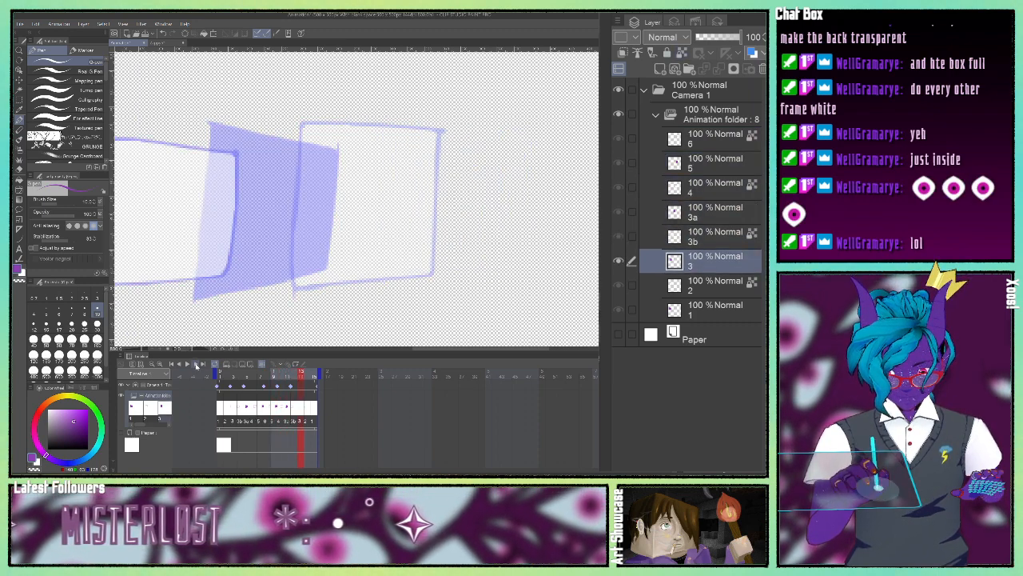
click(197, 365)
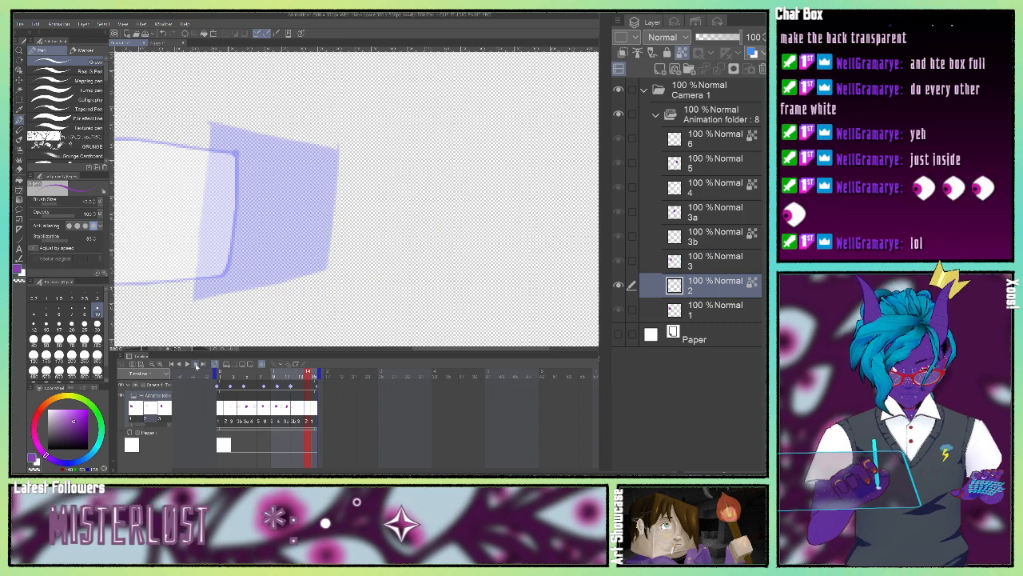
click(196, 364)
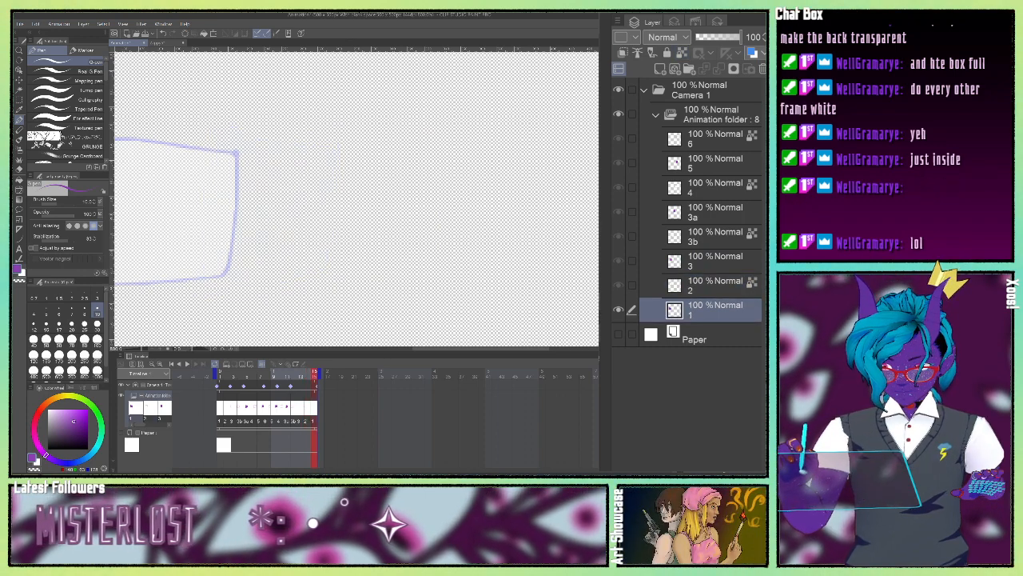
Shorten the camera, animation folder and paper clips on the timeline by one frame, dropping the final repeat of cel 1
key(ctrl+minus)
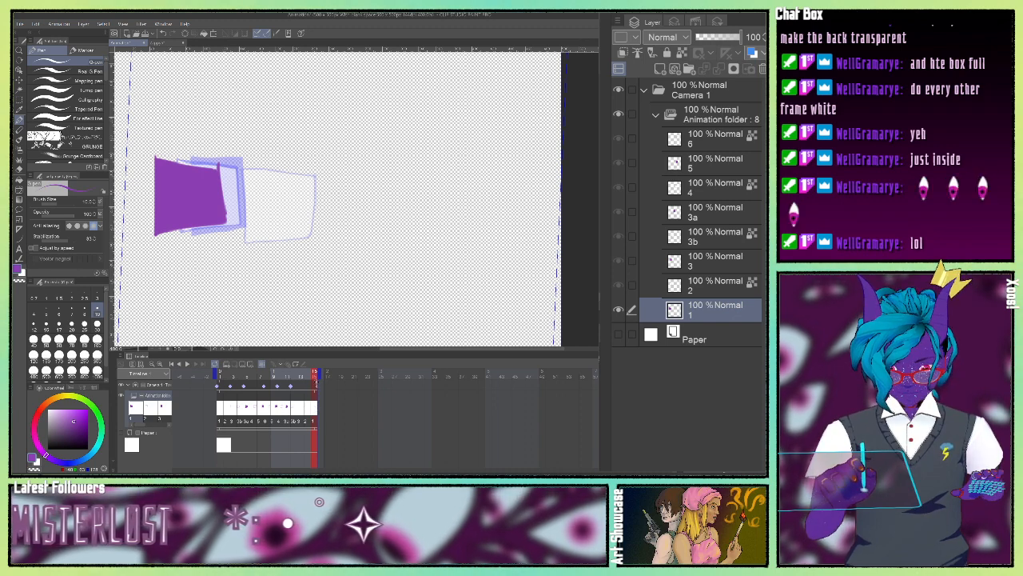
click(316, 384)
drag(315, 384, 310, 385)
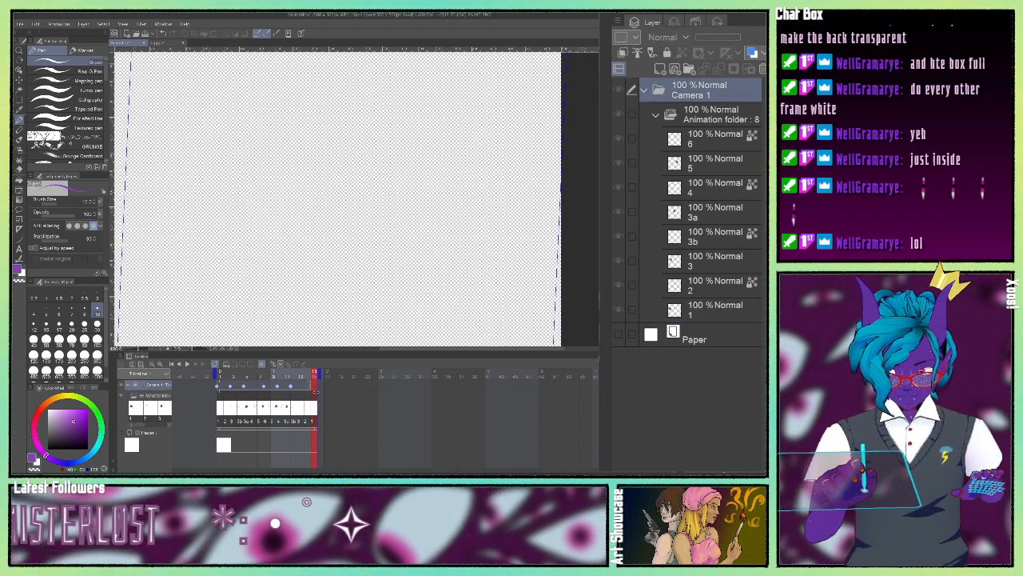
click(314, 394)
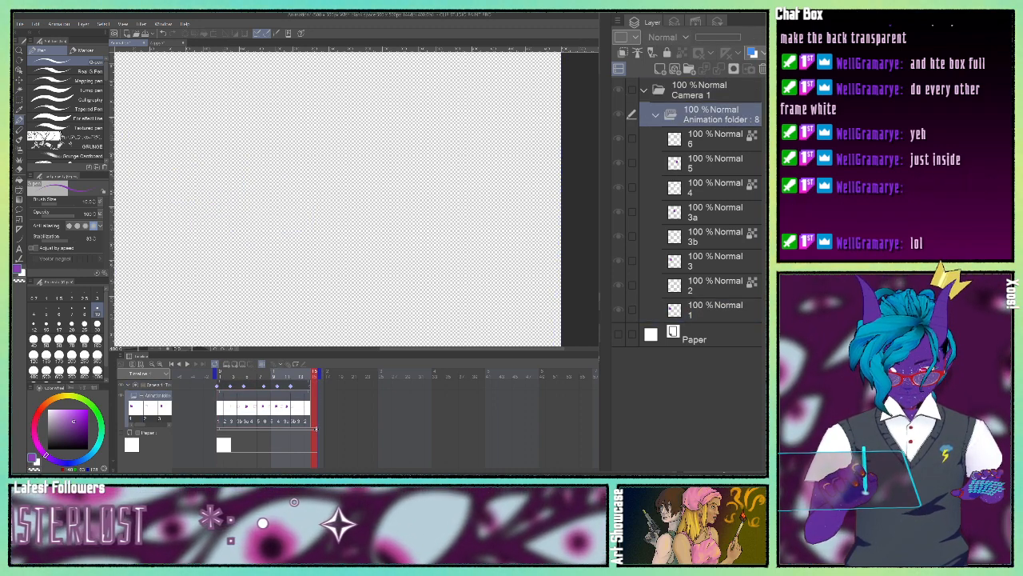
click(315, 436)
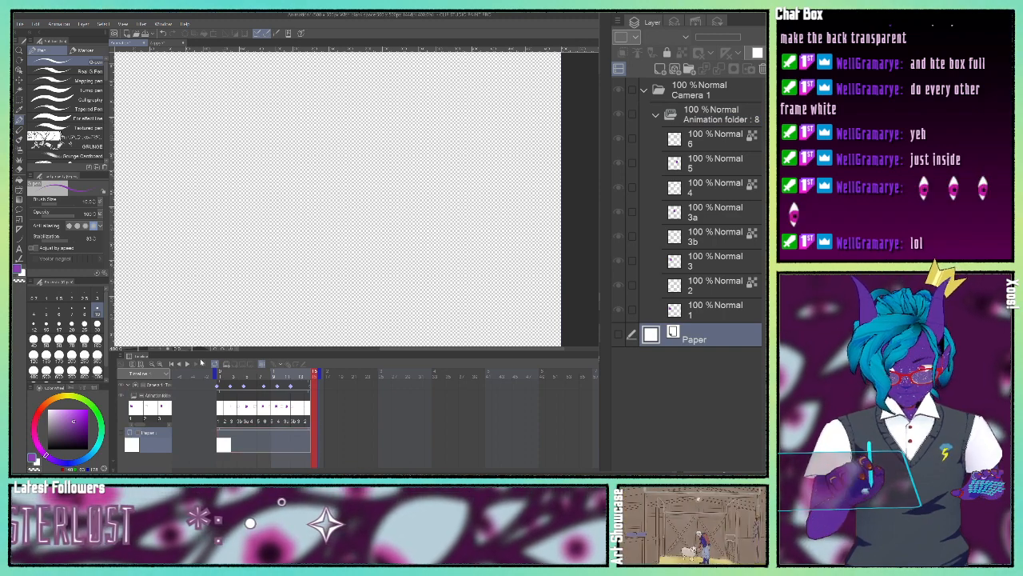
Play the looping animation with the whole canvas in view, and stop playback after checking the loop
click(187, 363)
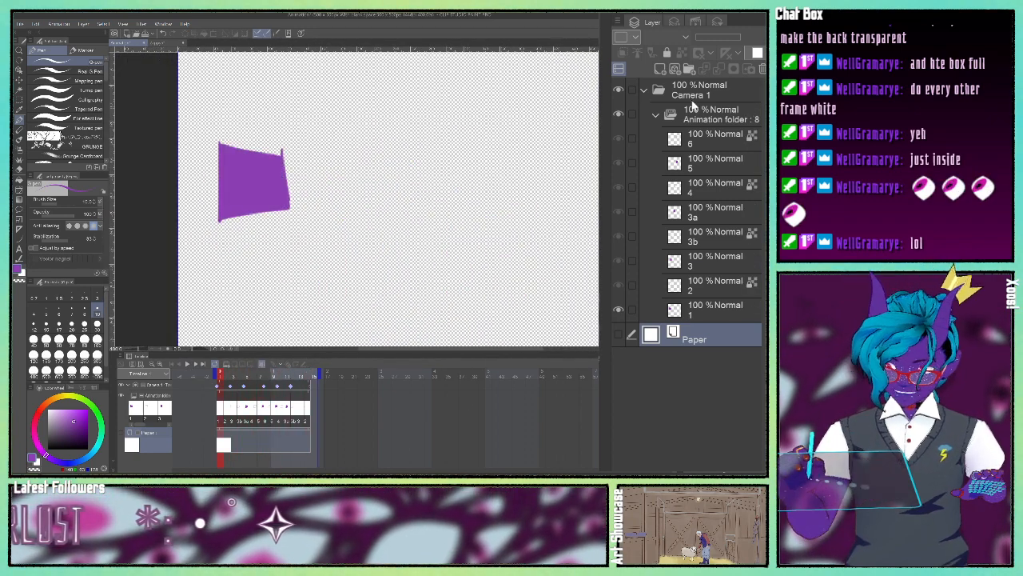
key(ctrl+minus)
key(ctrl+minus)
key(ctrl+minus)
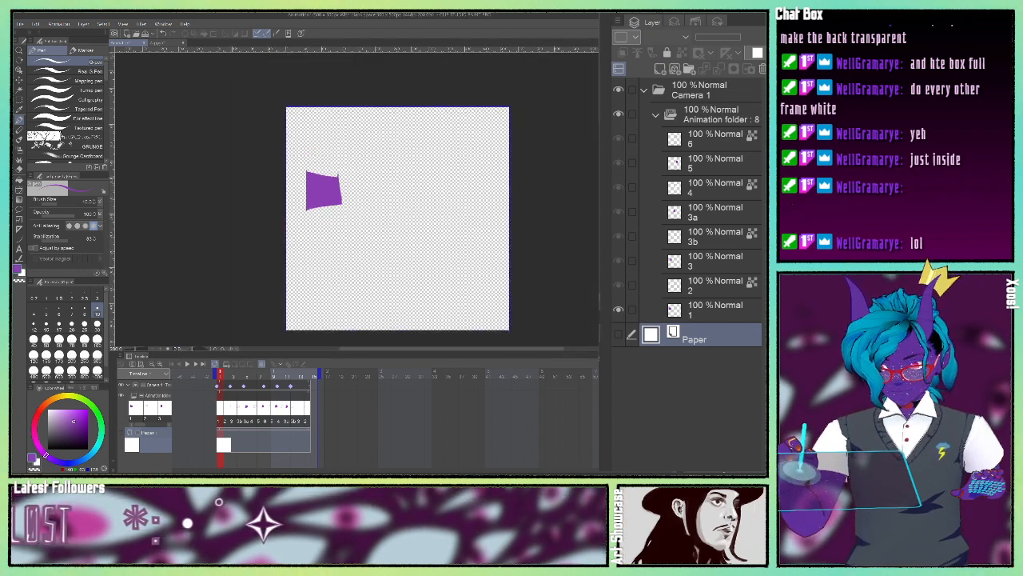
click(191, 368)
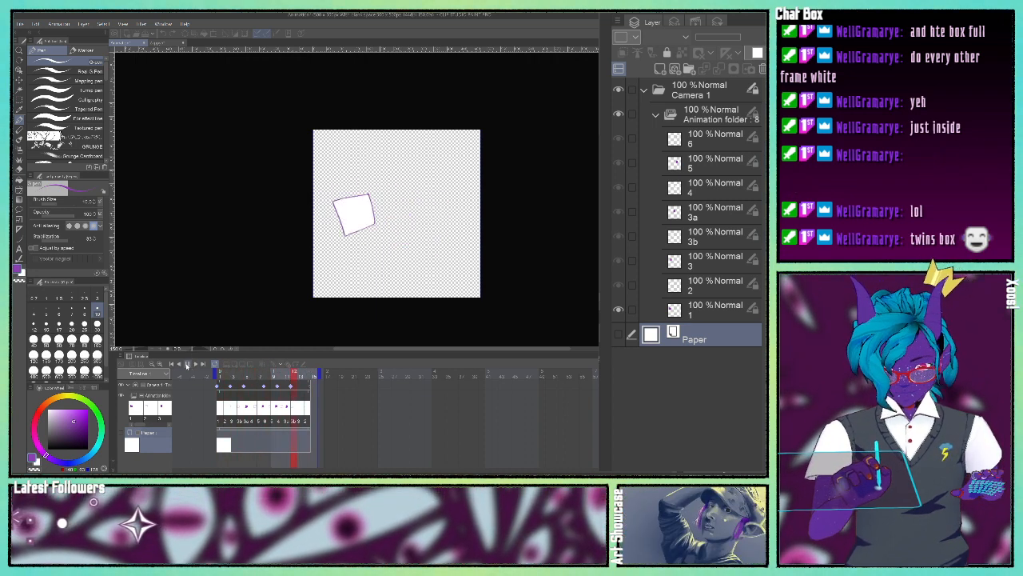
click(188, 364)
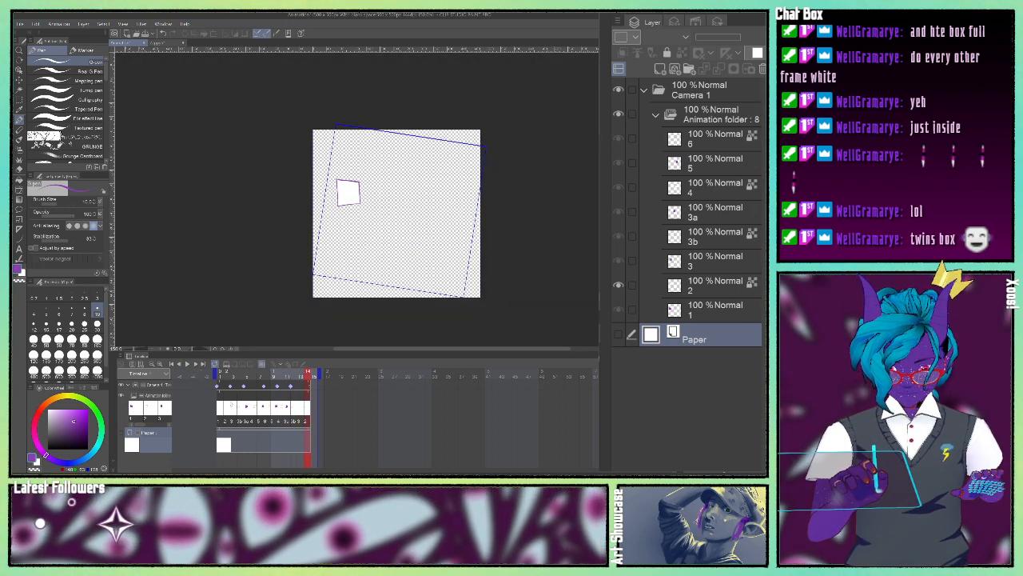
Try resizing the camera frame at its first keyframe with the Object tool, and undo the resizing
click(217, 386)
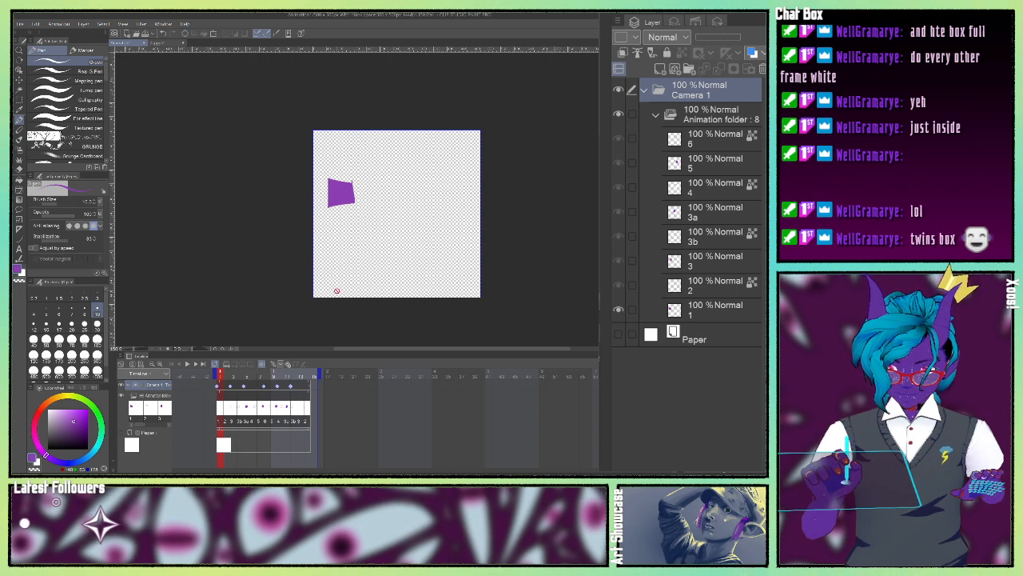
click(19, 71)
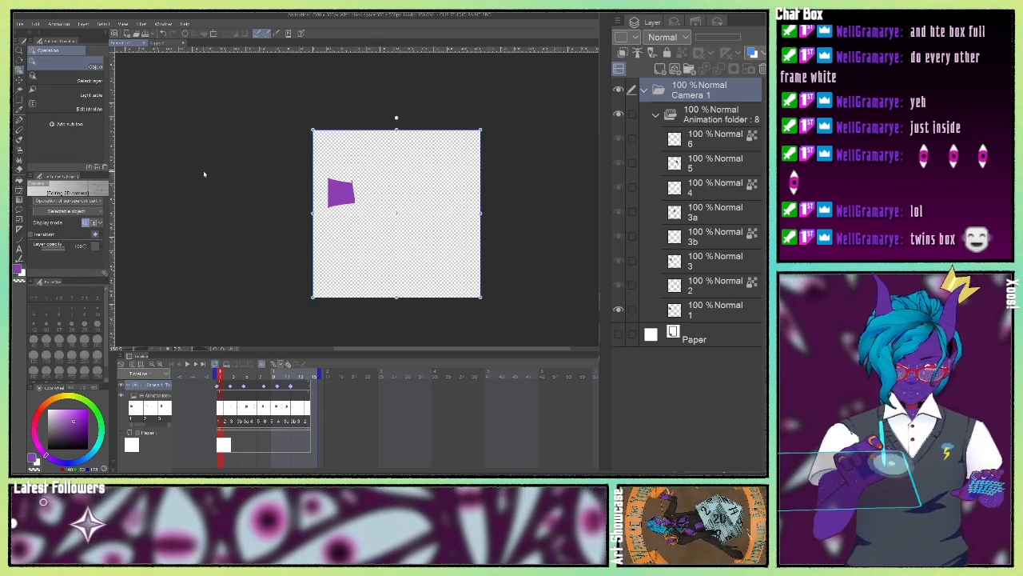
drag(465, 286, 482, 300)
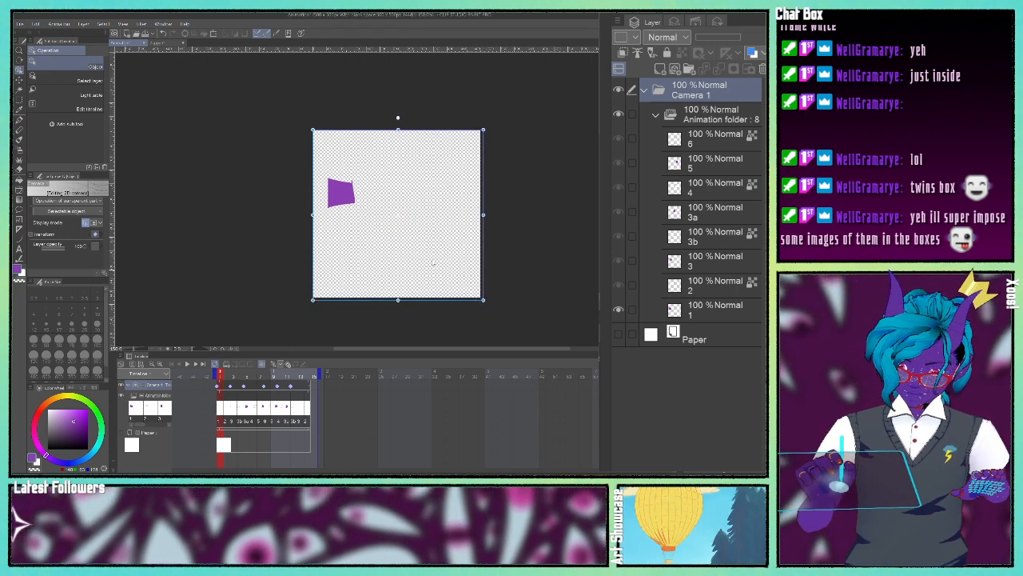
click(163, 34)
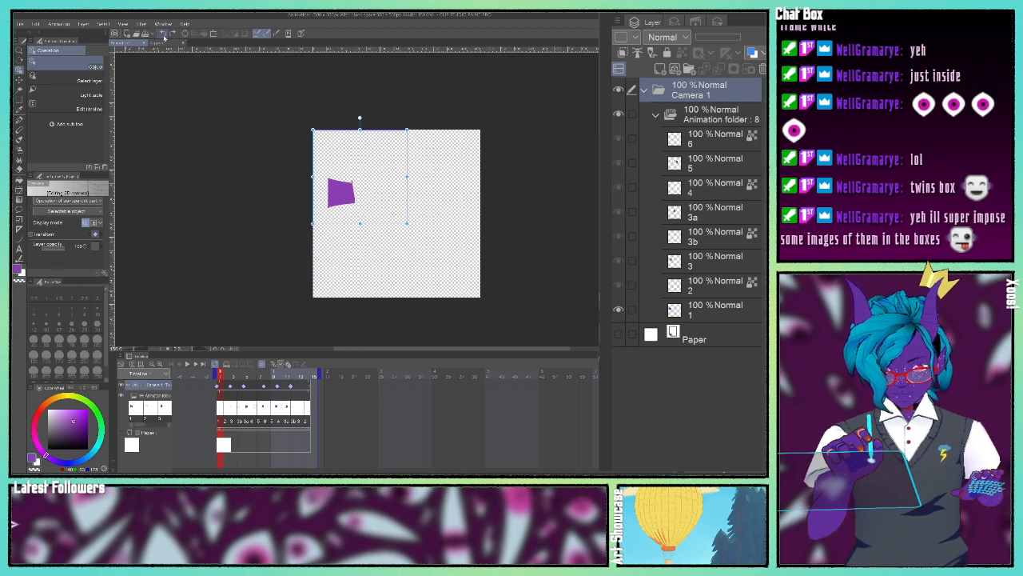
click(164, 33)
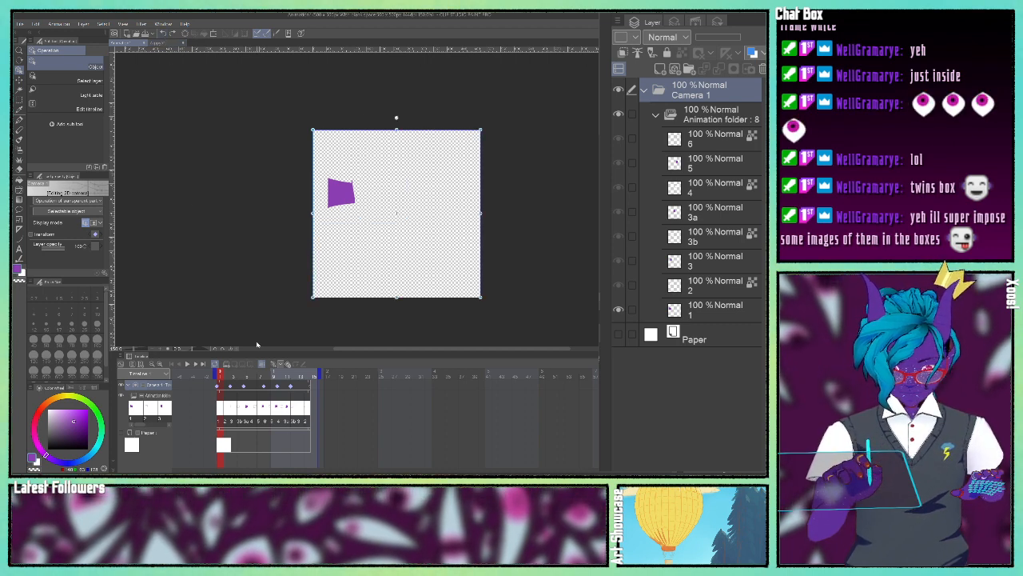